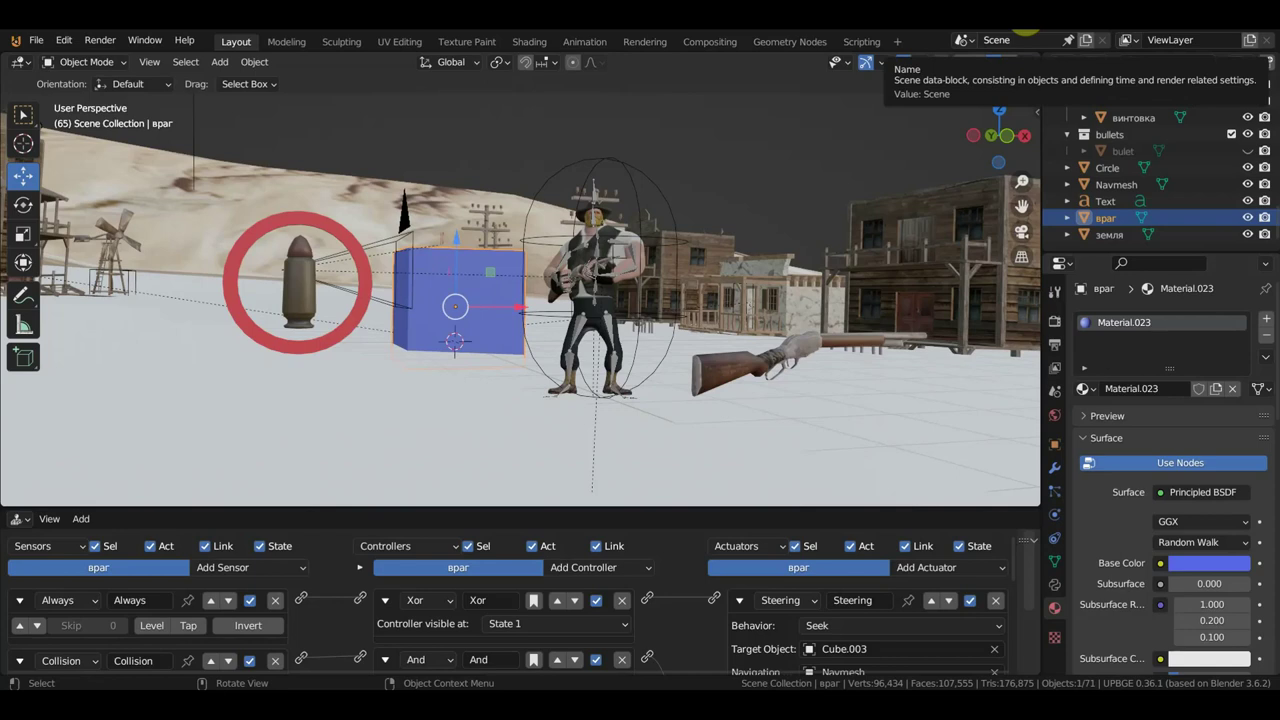
Import the red target ring Circle.001 into the western scene from an FBX file
{"action": "middle_click_drag", "start_coordinate": [628, 314], "coordinate": [660, 316]}
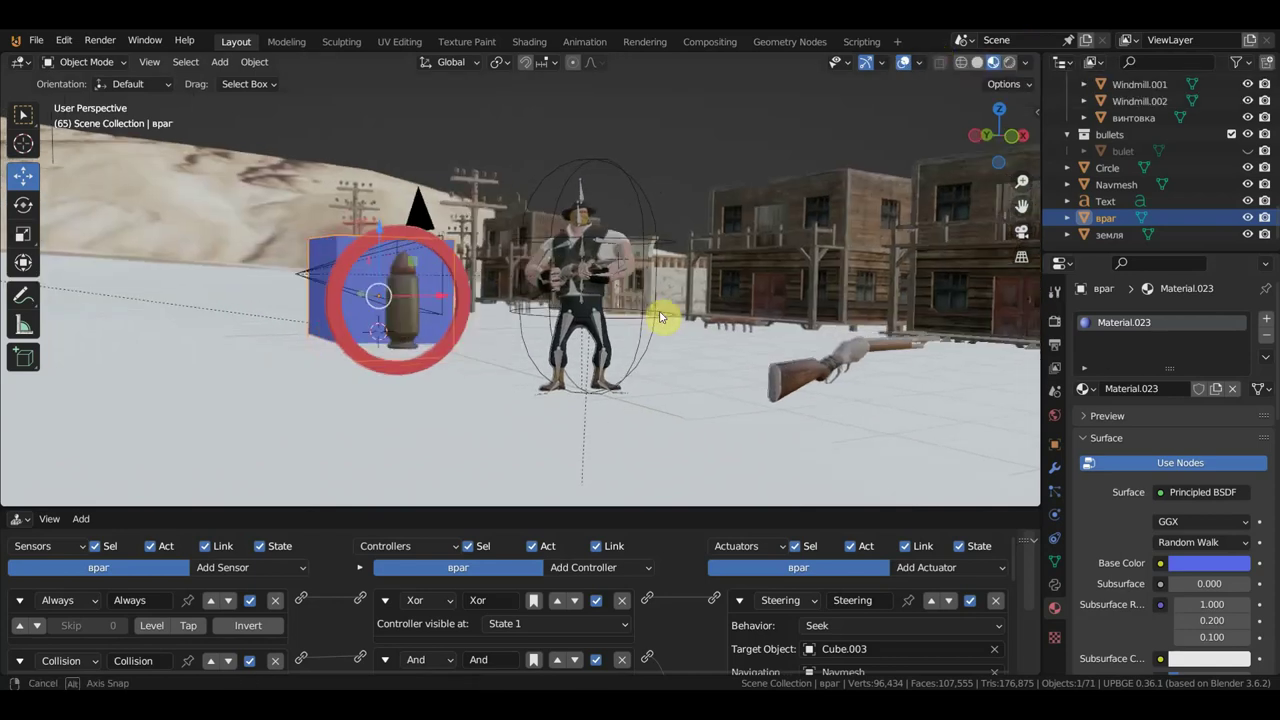
{"action": "left_click", "coordinate": [36, 40]}
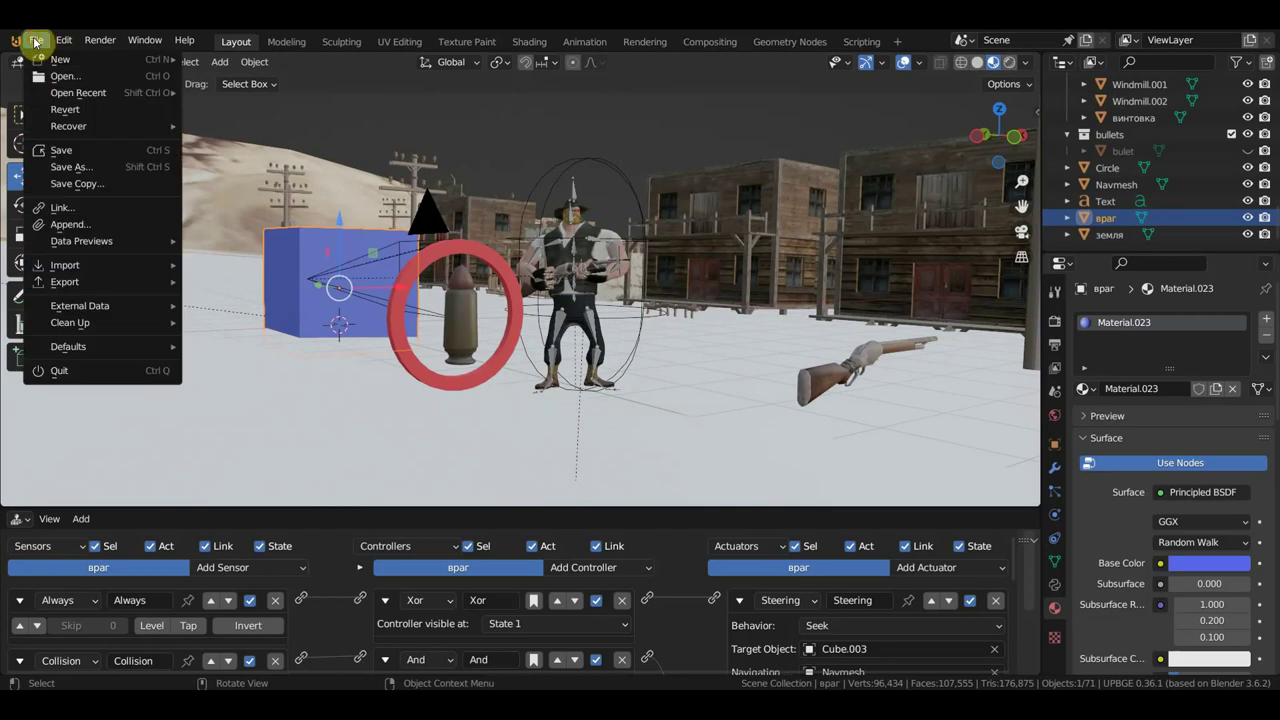
{"action": "mouse_move", "coordinate": [90, 262]}
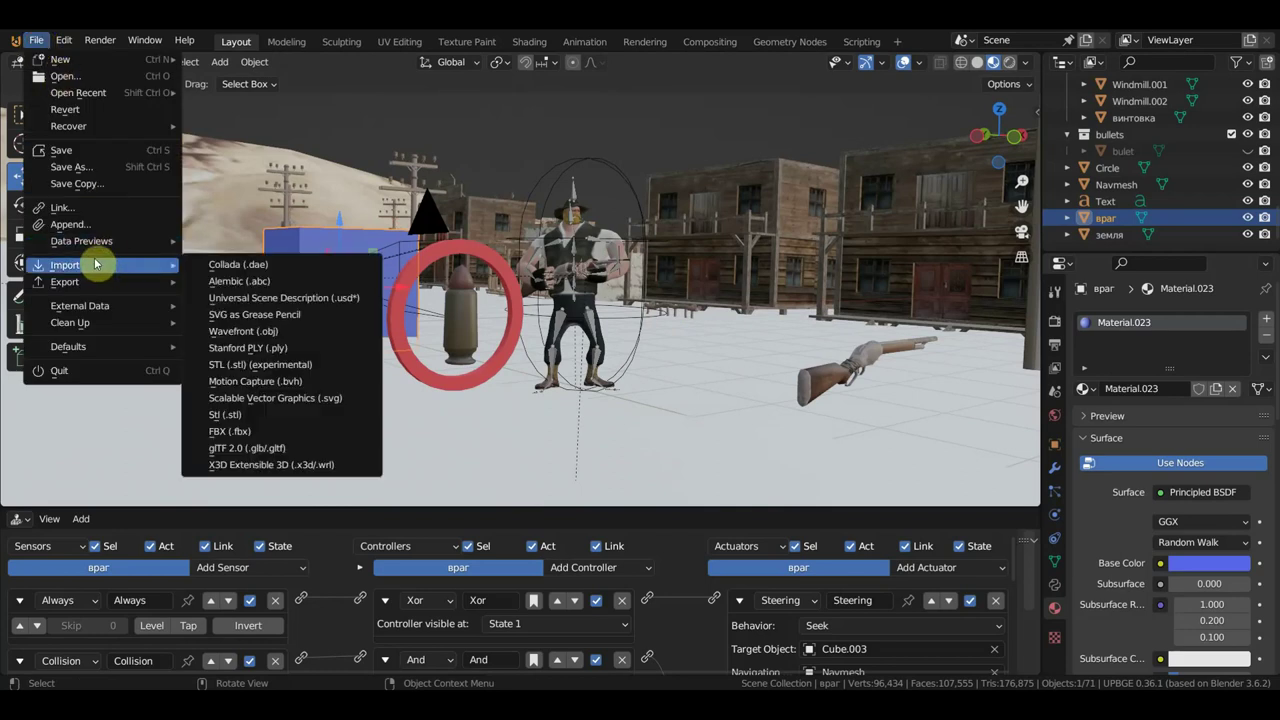
{"action": "left_click", "coordinate": [263, 438]}
{"action": "scroll", "coordinate": [612, 372], "scroll_direction": "down", "scroll_amount": 5}
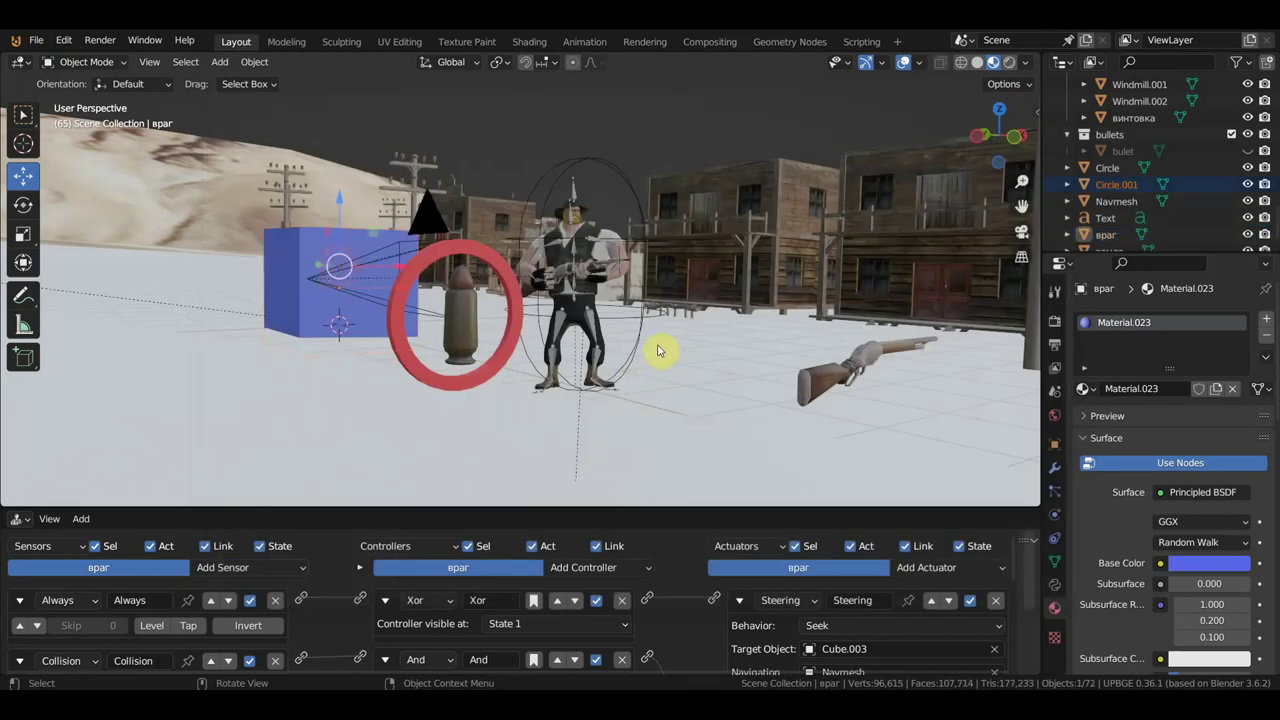
Move Circle.001 along Y, then X, so it sits beside the bullet ring near the wooden building
{"action": "mouse_move", "coordinate": [658, 351]}
{"action": "middle_mouse_down"}
{"action": "mouse_move", "coordinate": [490, 374]}
{"action": "mouse_move", "coordinate": [746, 306]}
{"action": "middle_mouse_up"}
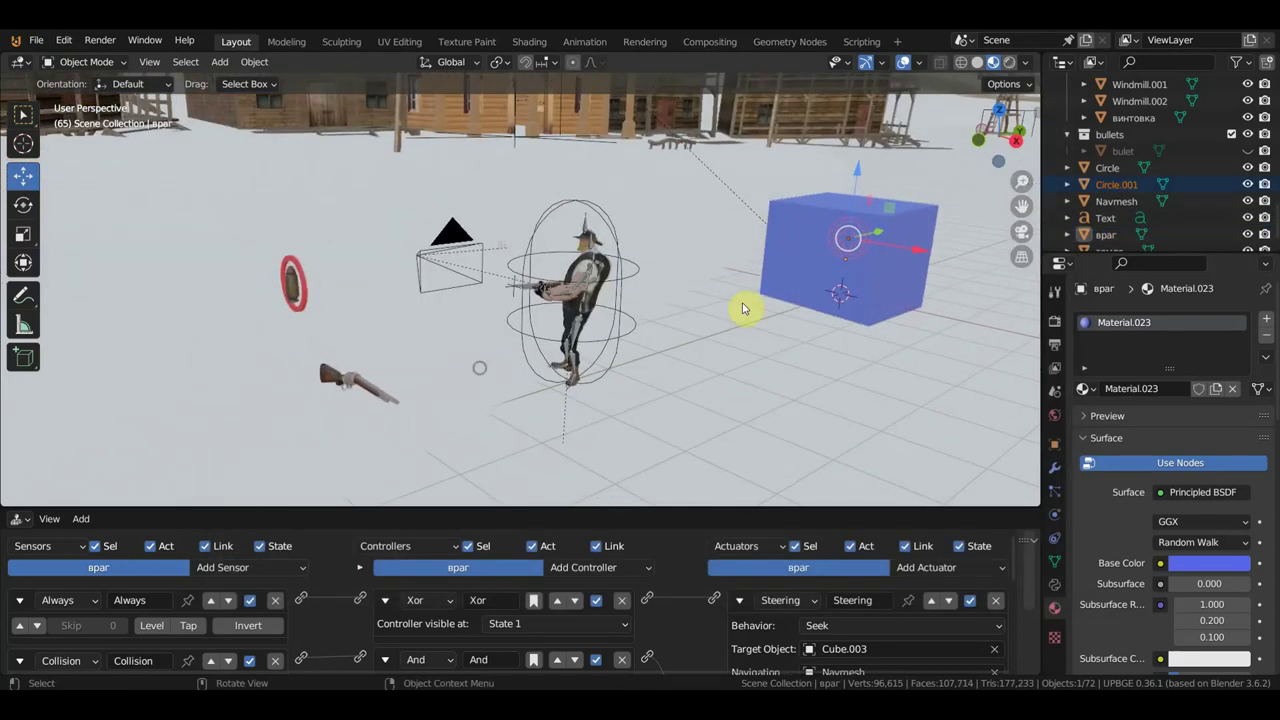
{"action": "left_click_drag", "start_coordinate": [886, 236], "coordinate": [178, 409]}
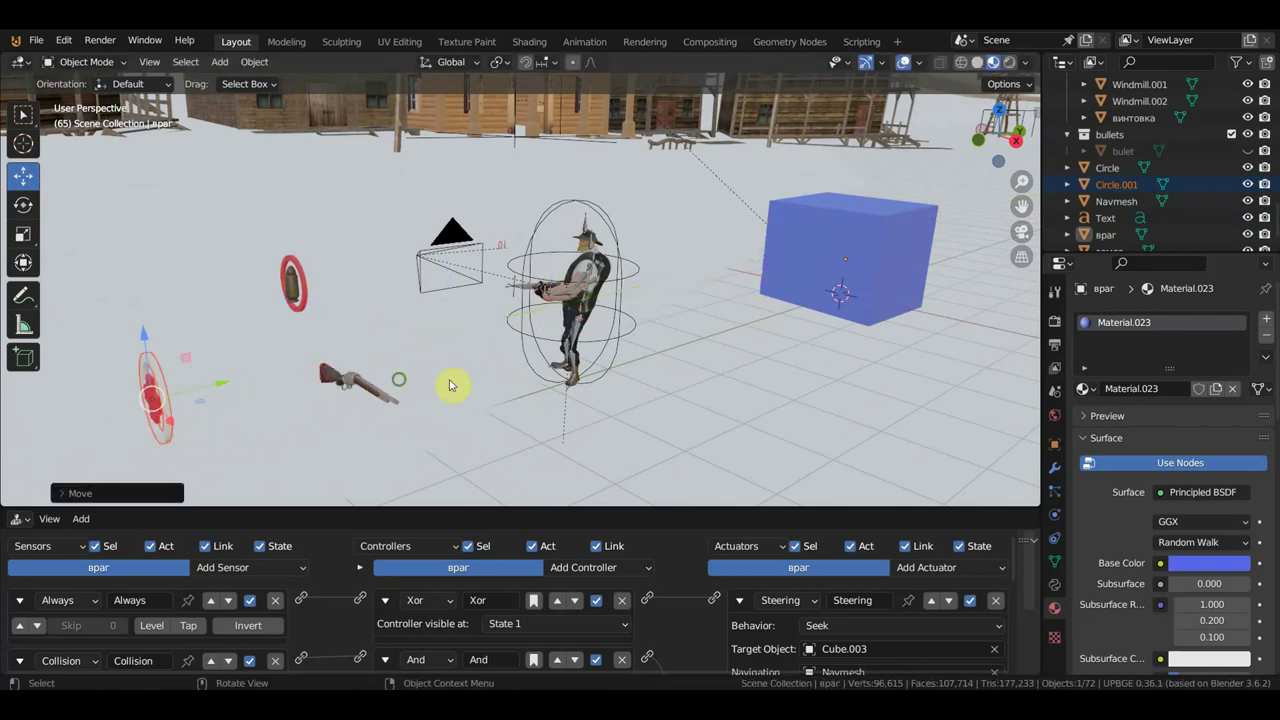
{"action": "middle_click_drag", "start_coordinate": [451, 380], "coordinate": [701, 358]}
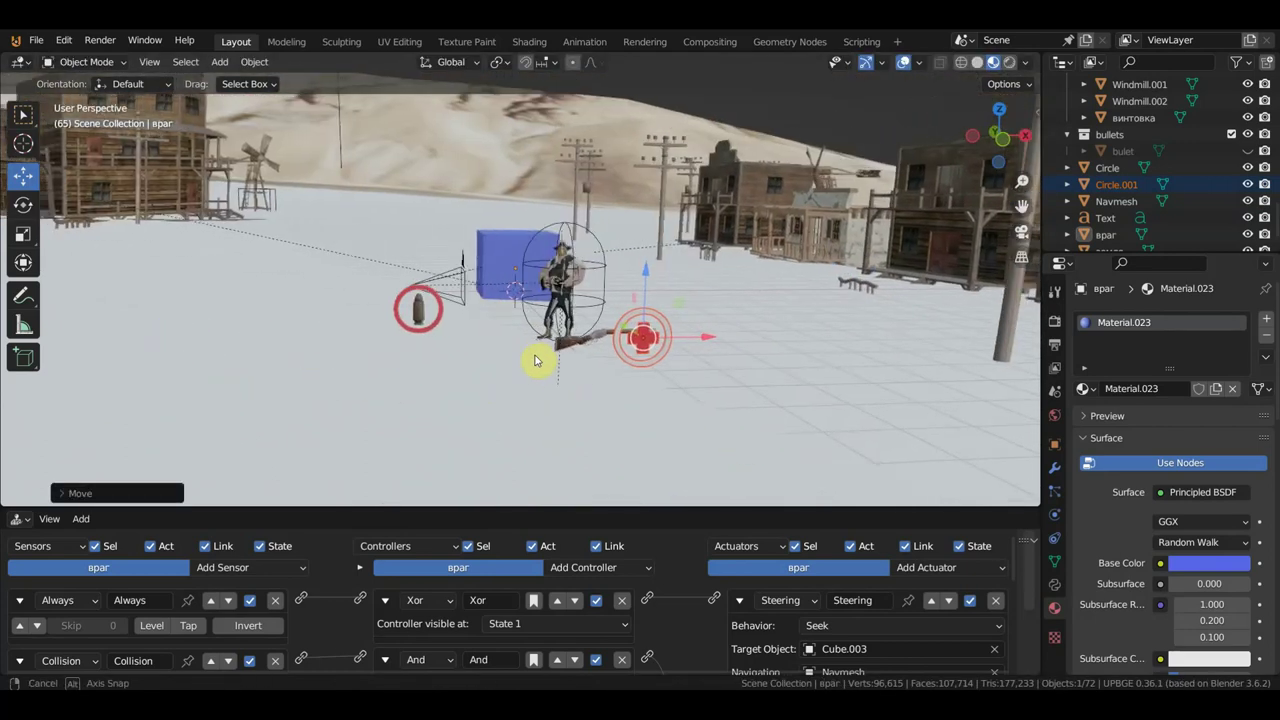
{"action": "mouse_move", "coordinate": [706, 341]}
{"action": "left_mouse_down"}
{"action": "mouse_move", "coordinate": [561, 353]}
{"action": "mouse_move", "coordinate": [592, 362]}
{"action": "left_mouse_up"}
{"action": "mouse_move", "coordinate": [592, 362]}
{"action": "middle_mouse_down"}
{"action": "mouse_move", "coordinate": [803, 366]}
{"action": "mouse_move", "coordinate": [740, 374]}
{"action": "mouse_move", "coordinate": [784, 374]}
{"action": "mouse_move", "coordinate": [837, 361]}
{"action": "middle_mouse_up"}
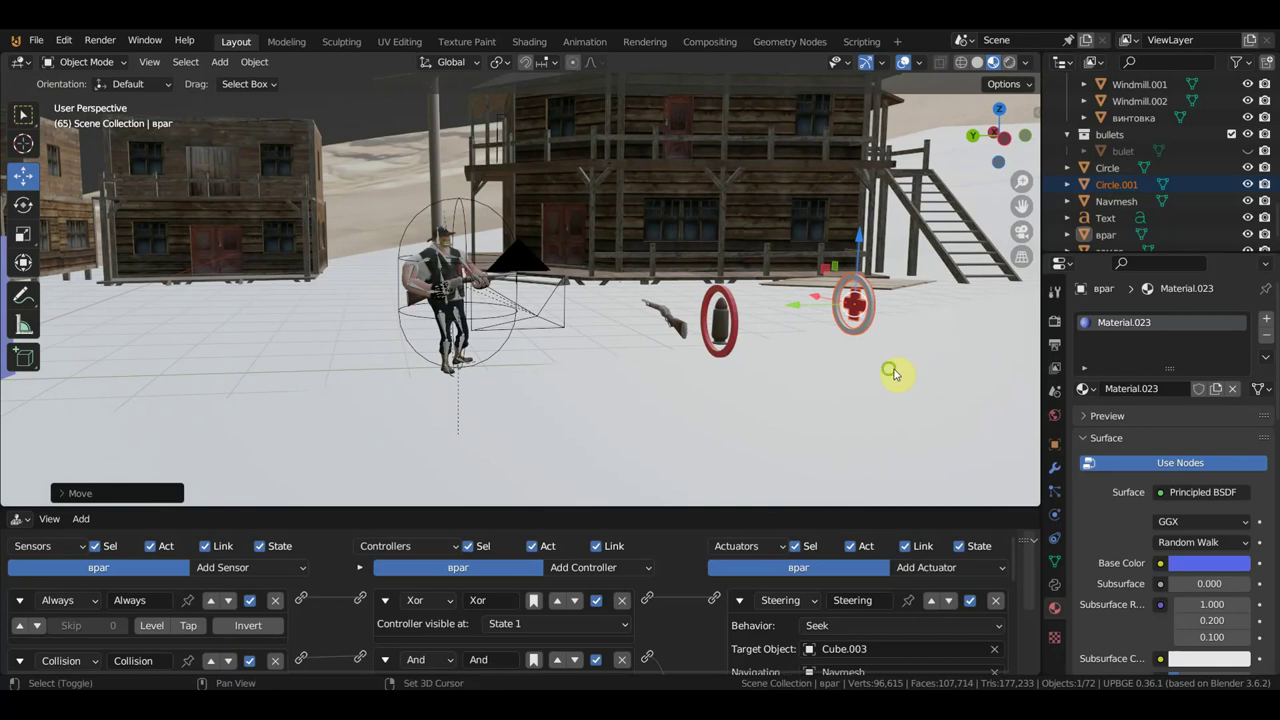
{"action": "mouse_move", "coordinate": [893, 374]}
{"action": "middle_mouse_down"}
{"action": "mouse_move", "coordinate": [828, 374]}
{"action": "mouse_move", "coordinate": [871, 374]}
{"action": "mouse_move", "coordinate": [889, 357]}
{"action": "mouse_move", "coordinate": [686, 350]}
{"action": "middle_mouse_up"}
{"action": "scroll", "coordinate": [848, 355], "scroll_direction": "down", "scroll_amount": 1}
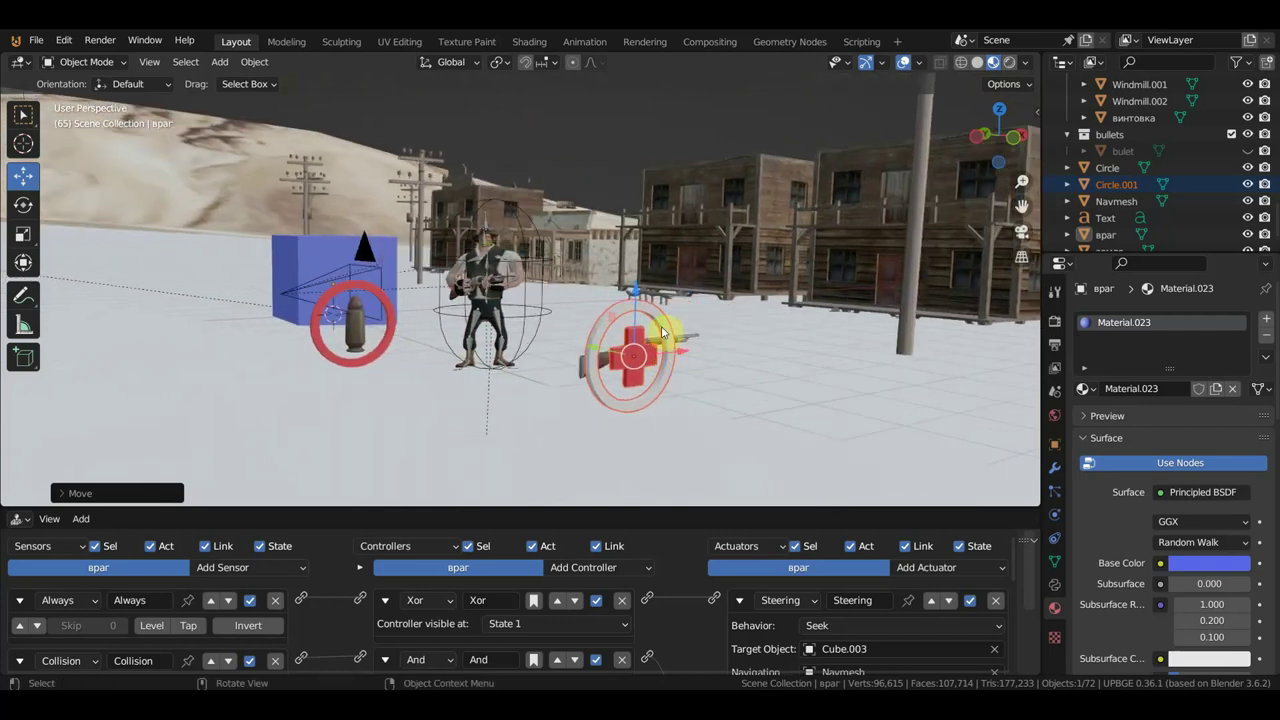
{"action": "mouse_move", "coordinate": [653, 320]}
{"action": "middle_mouse_down"}
{"action": "mouse_move", "coordinate": [450, 303]}
{"action": "mouse_move", "coordinate": [306, 320]}
{"action": "middle_mouse_up"}
Hide the blue cube from the scene
{"action": "left_click", "coordinate": [288, 306]}
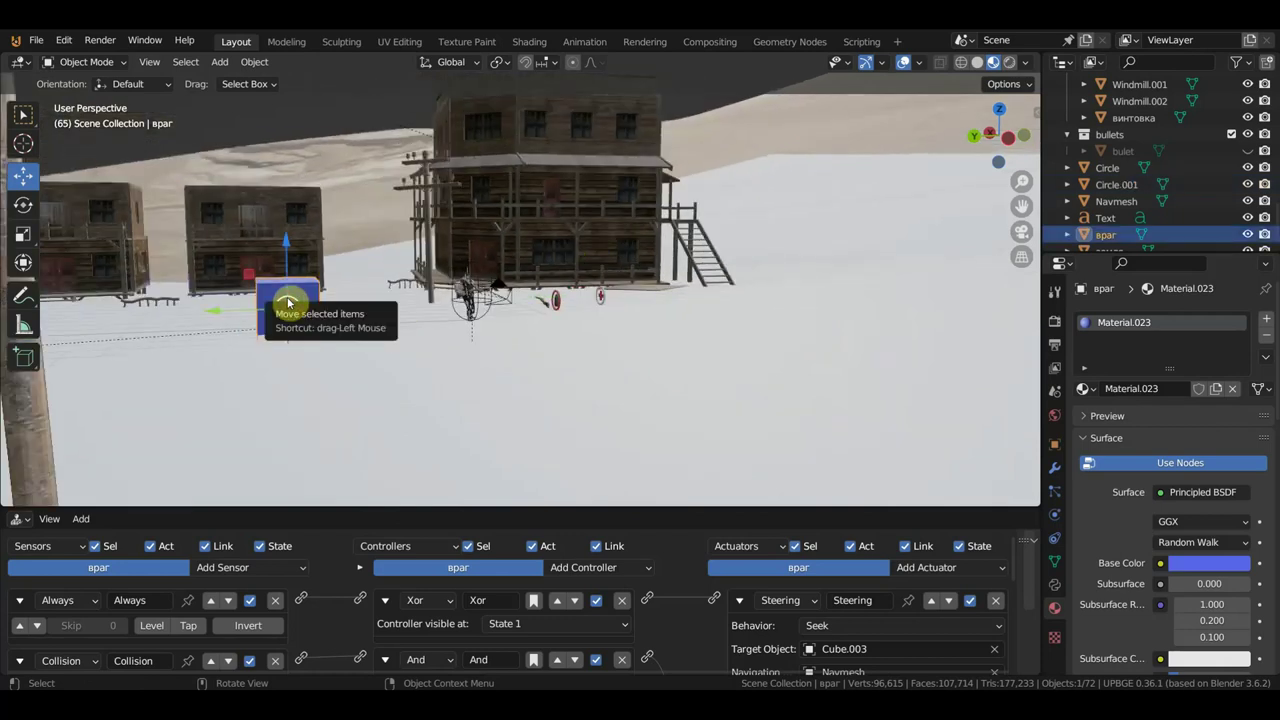
{"action": "key", "text": "Delete"}
{"action": "middle_click_drag", "start_coordinate": [408, 323], "coordinate": [366, 354]}
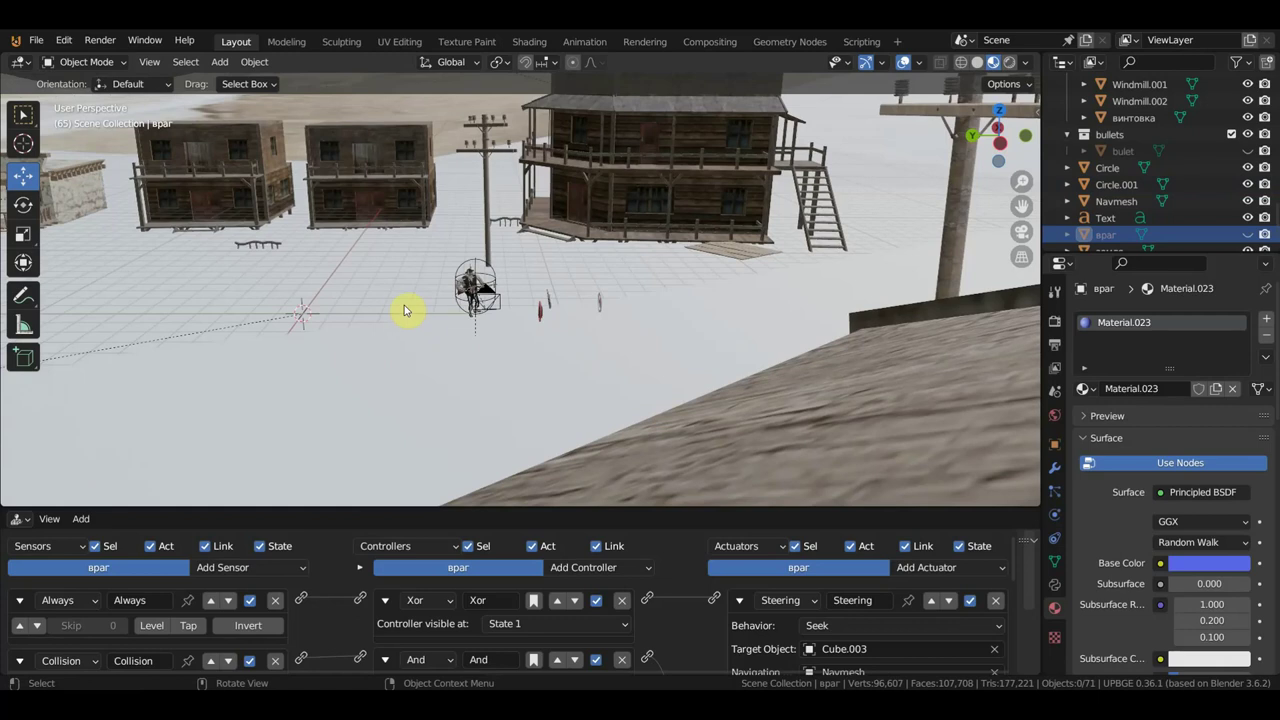
Add a new text object, Text.001, and centre it in top orthographic view
{"action": "key", "text": "shift+a"}
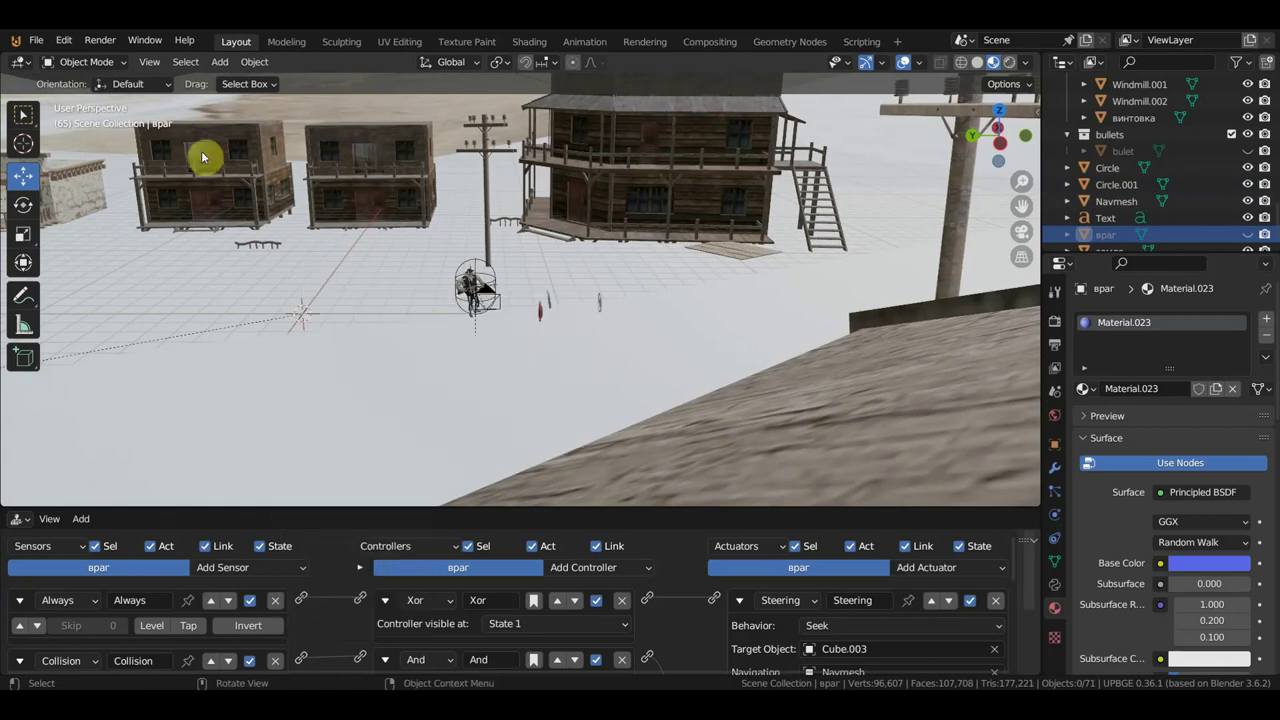
{"action": "left_click", "coordinate": [218, 66]}
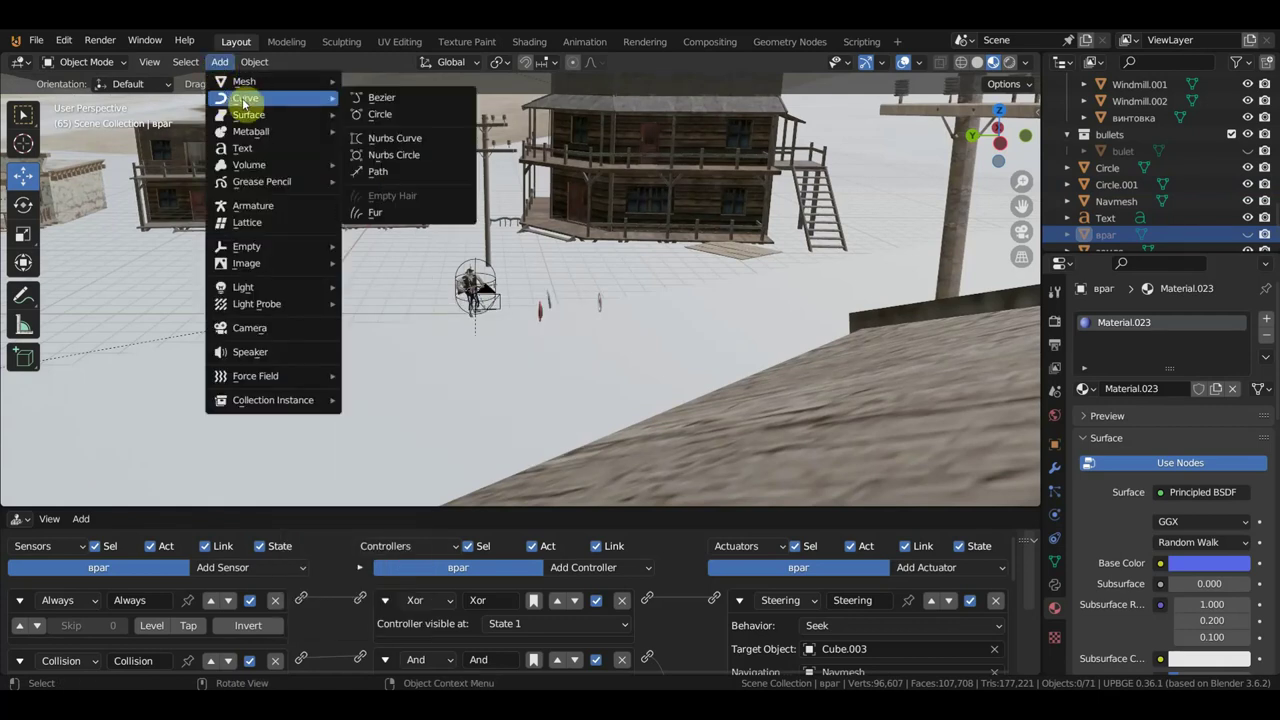
{"action": "left_click", "coordinate": [249, 150]}
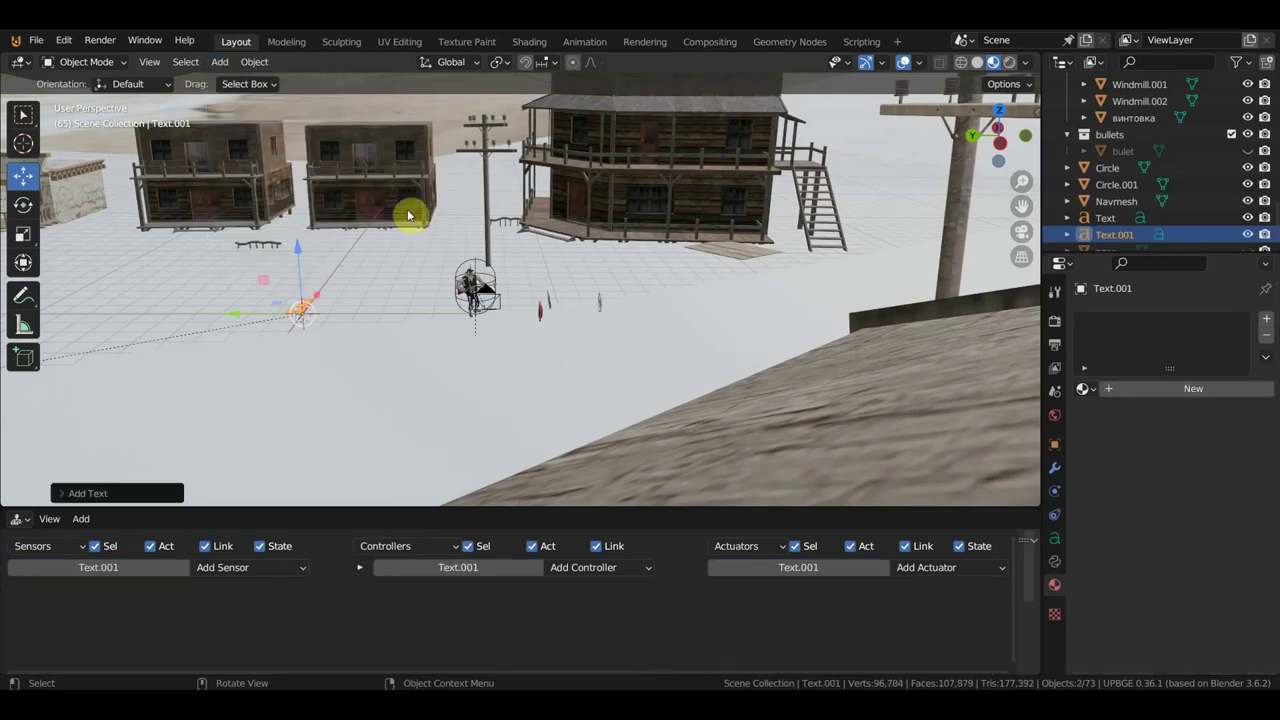
{"action": "key", "text": "KP_7"}
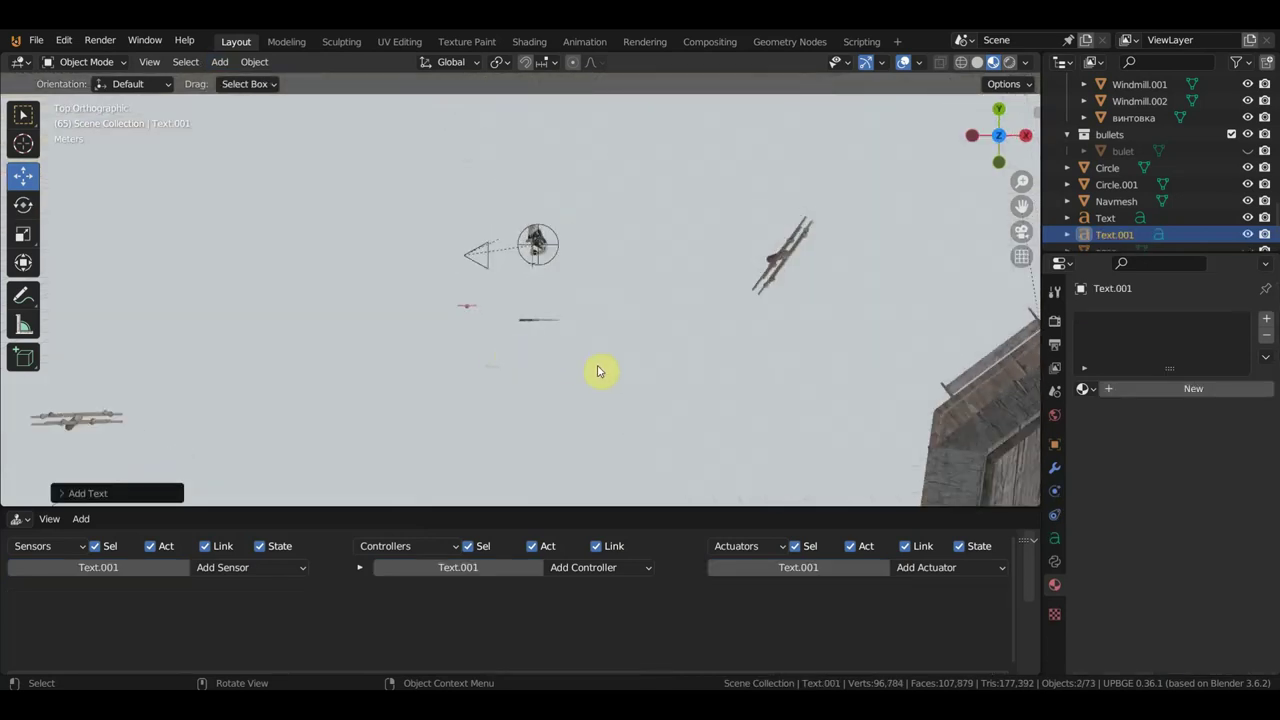
{"action": "scroll", "coordinate": [591, 320], "scroll_direction": "up", "scroll_amount": 2}
{"action": "scroll", "coordinate": [587, 320], "scroll_direction": "up", "scroll_amount": 2}
{"action": "mouse_move", "coordinate": [581, 299]}
{"action": "middle_mouse_down", "text": "shift"}
{"action": "mouse_move", "coordinate": [709, 364]}
{"action": "mouse_move", "coordinate": [814, 363]}
{"action": "middle_mouse_up", "text": "shift"}
{"action": "scroll", "coordinate": [809, 363], "scroll_direction": "down", "scroll_amount": 4}
{"action": "scroll", "coordinate": [803, 364], "scroll_direction": "down", "scroll_amount": 3}
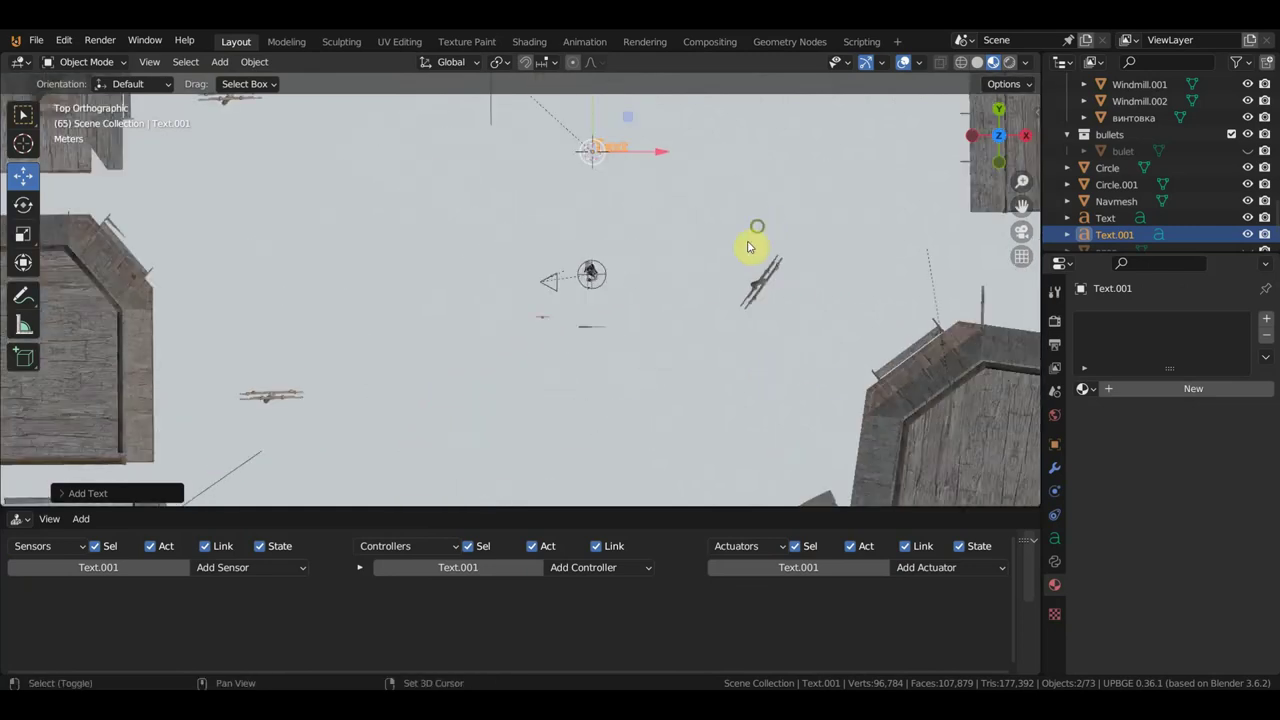
{"action": "middle_click_drag", "start_coordinate": [750, 247], "coordinate": [686, 360], "text": "shift"}
{"action": "scroll", "coordinate": [680, 360], "scroll_direction": "up", "scroll_amount": 2}
{"action": "scroll", "coordinate": [691, 326], "scroll_direction": "up", "scroll_amount": 6}
{"action": "scroll", "coordinate": [700, 296], "scroll_direction": "up", "scroll_amount": 4}
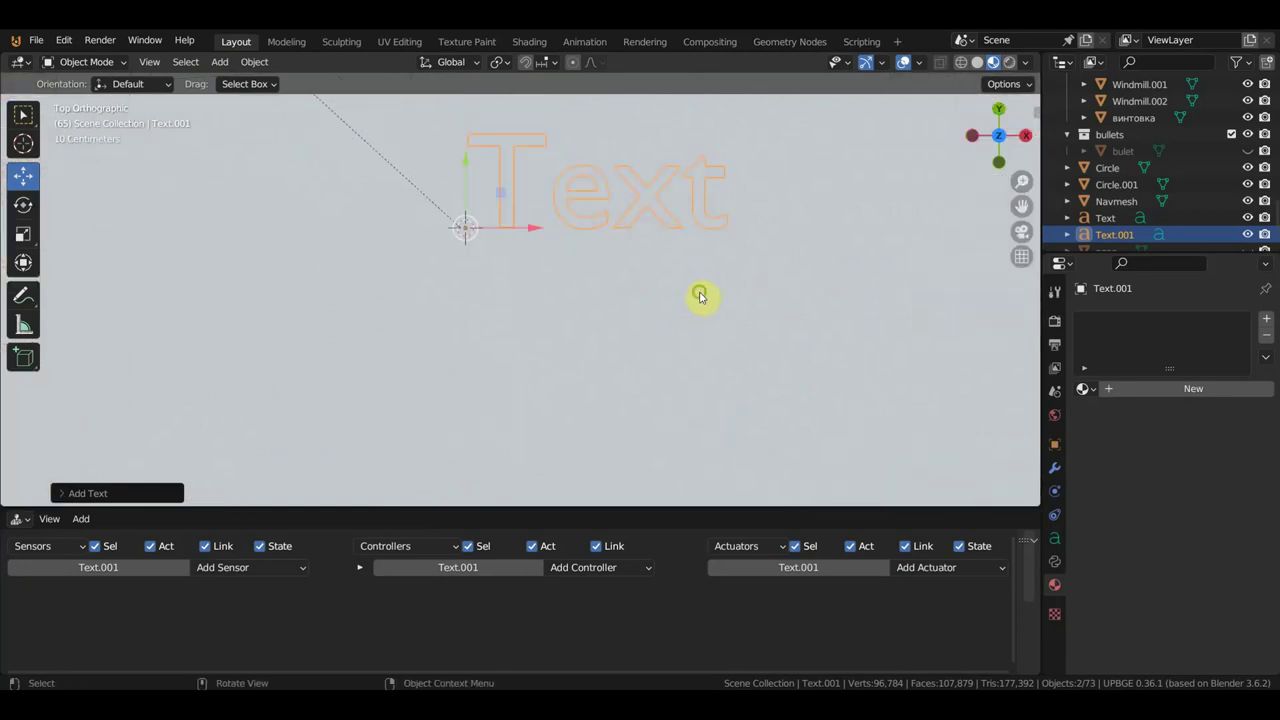
{"action": "middle_click_drag", "start_coordinate": [700, 296], "coordinate": [631, 371], "text": "shift"}
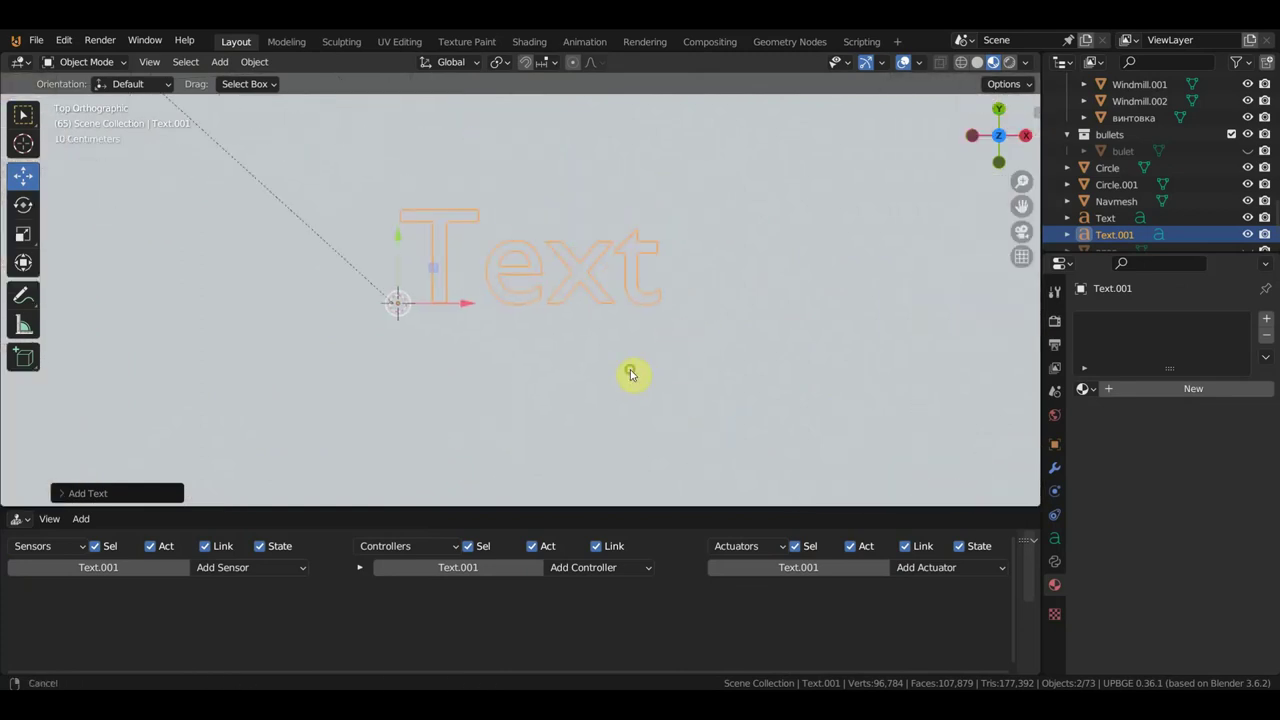
In Edit Mode, replace the default word 'Text' with 100
{"action": "left_click", "coordinate": [72, 64]}
{"action": "left_click", "coordinate": [84, 96]}
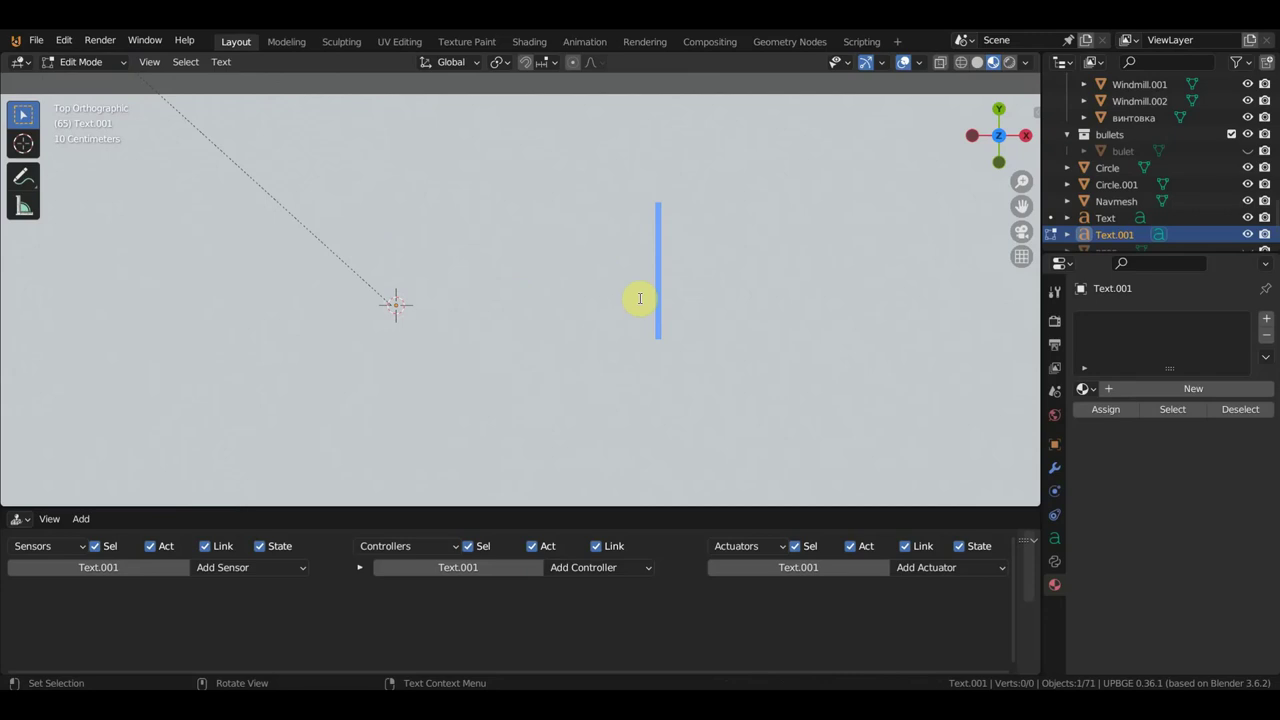
{"action": "key", "text": "BackSpace"}
{"action": "key", "text": "BackSpace"}
{"action": "key", "text": "BackSpace"}
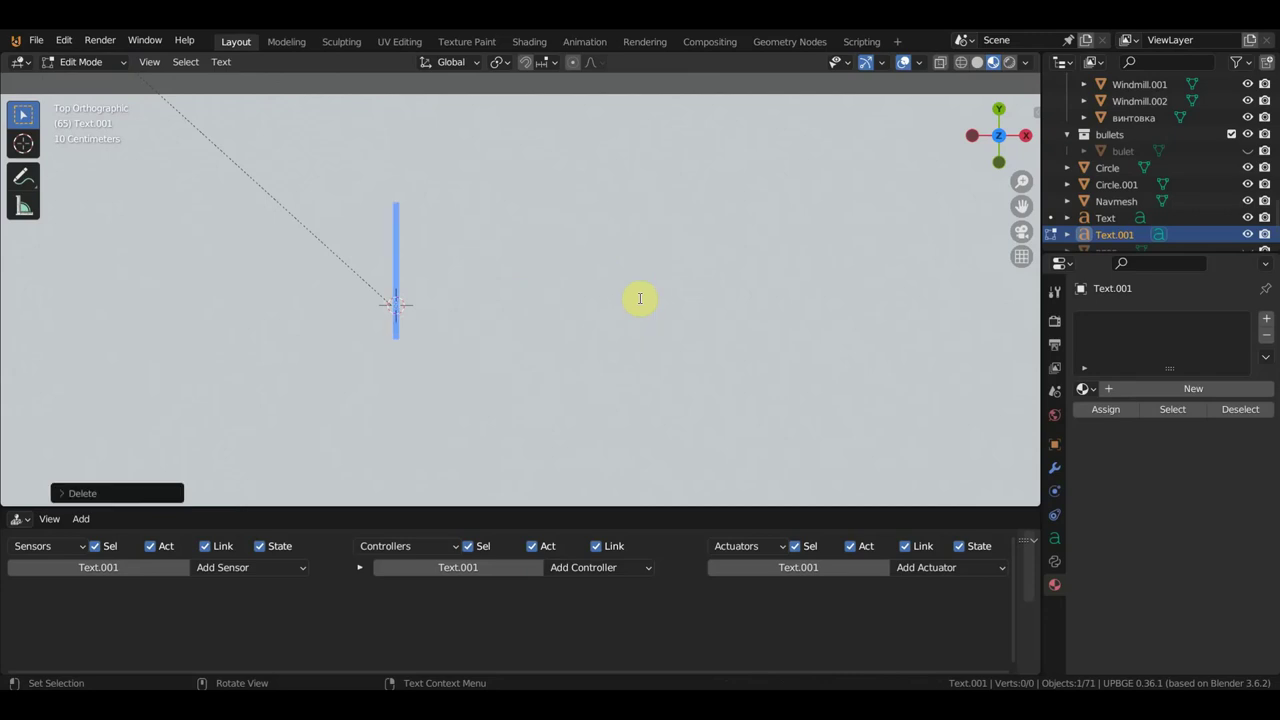
{"action": "type", "text": "an"}
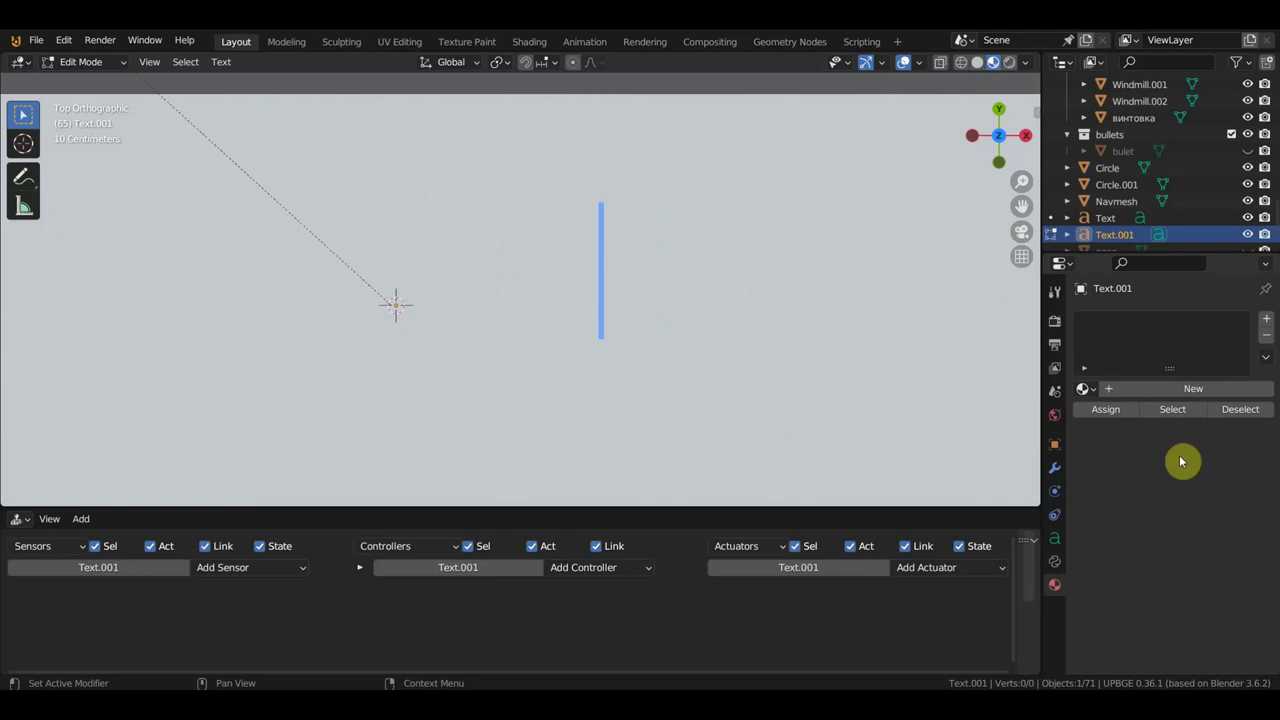
Give the text a new material, Material.026, with red base colour, then return to Object Mode
{"action": "left_click", "coordinate": [1187, 390]}
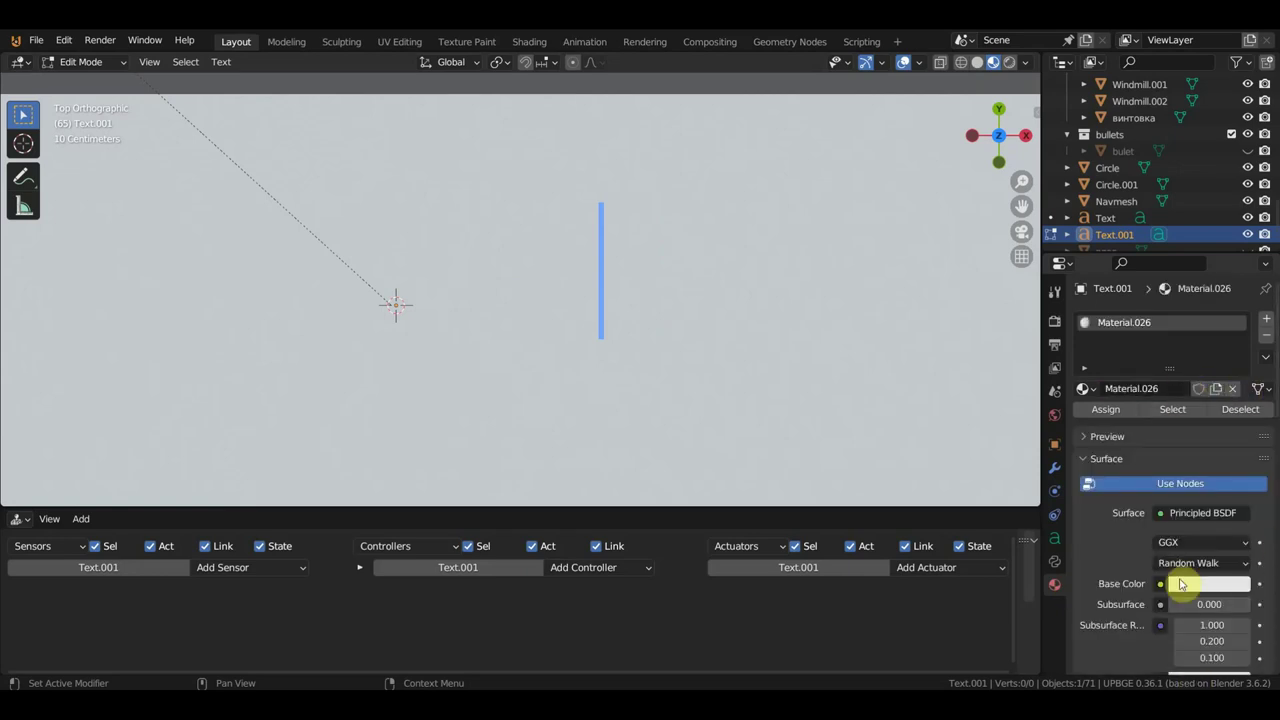
{"action": "left_click", "coordinate": [1203, 587]}
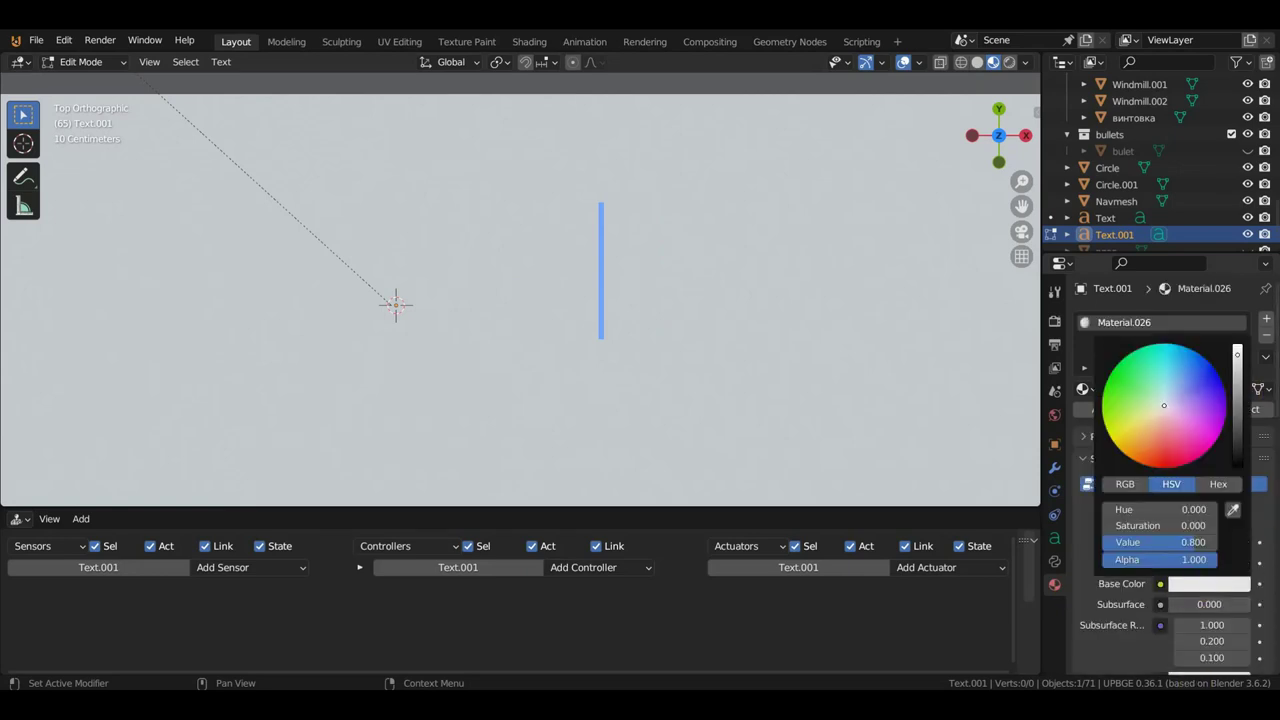
{"action": "left_click", "coordinate": [1122, 452]}
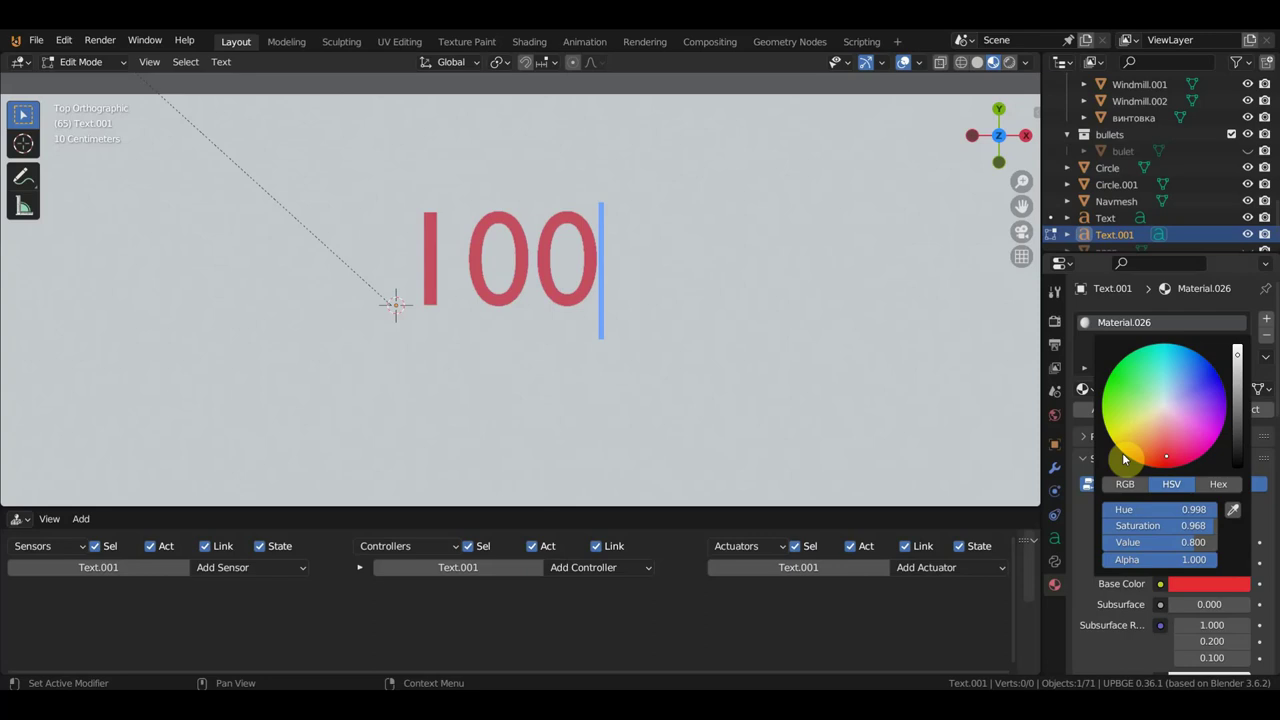
{"action": "left_click", "coordinate": [82, 62]}
{"action": "left_click", "coordinate": [90, 81]}
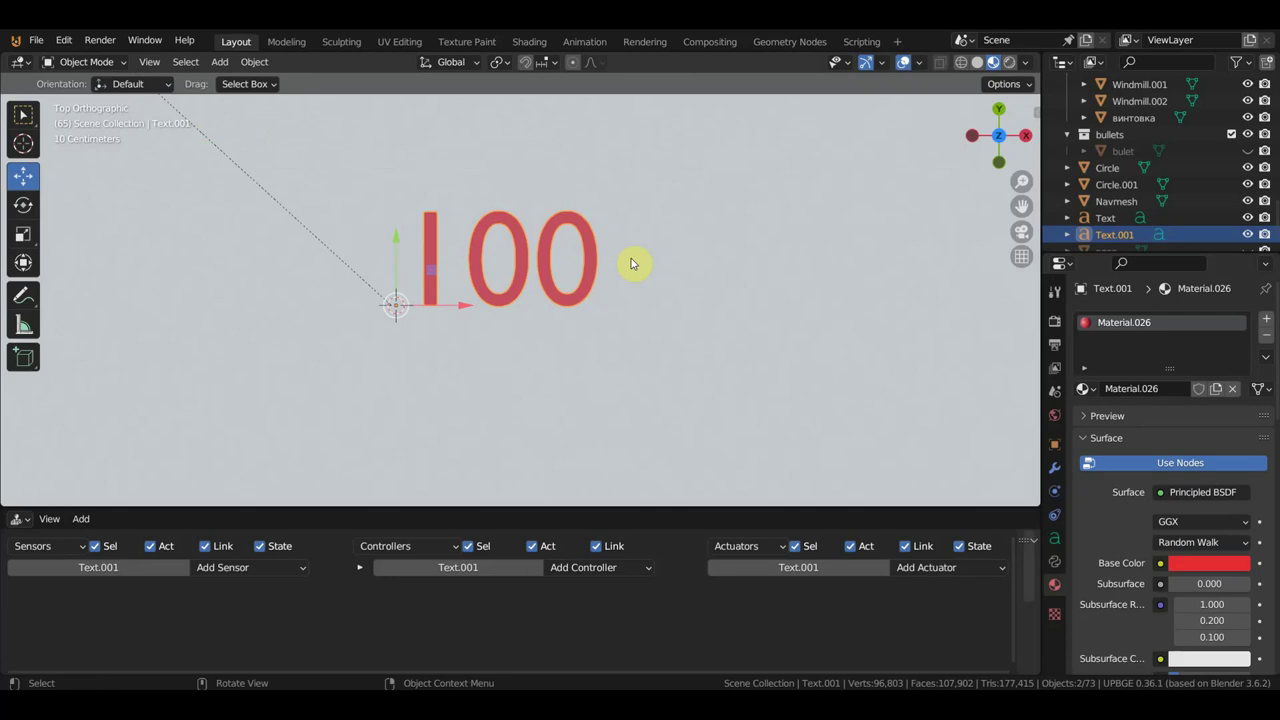
Move Text.001 left and along Y toward the cowboy character
{"action": "middle_click_drag", "start_coordinate": [631, 264], "coordinate": [621, 294]}
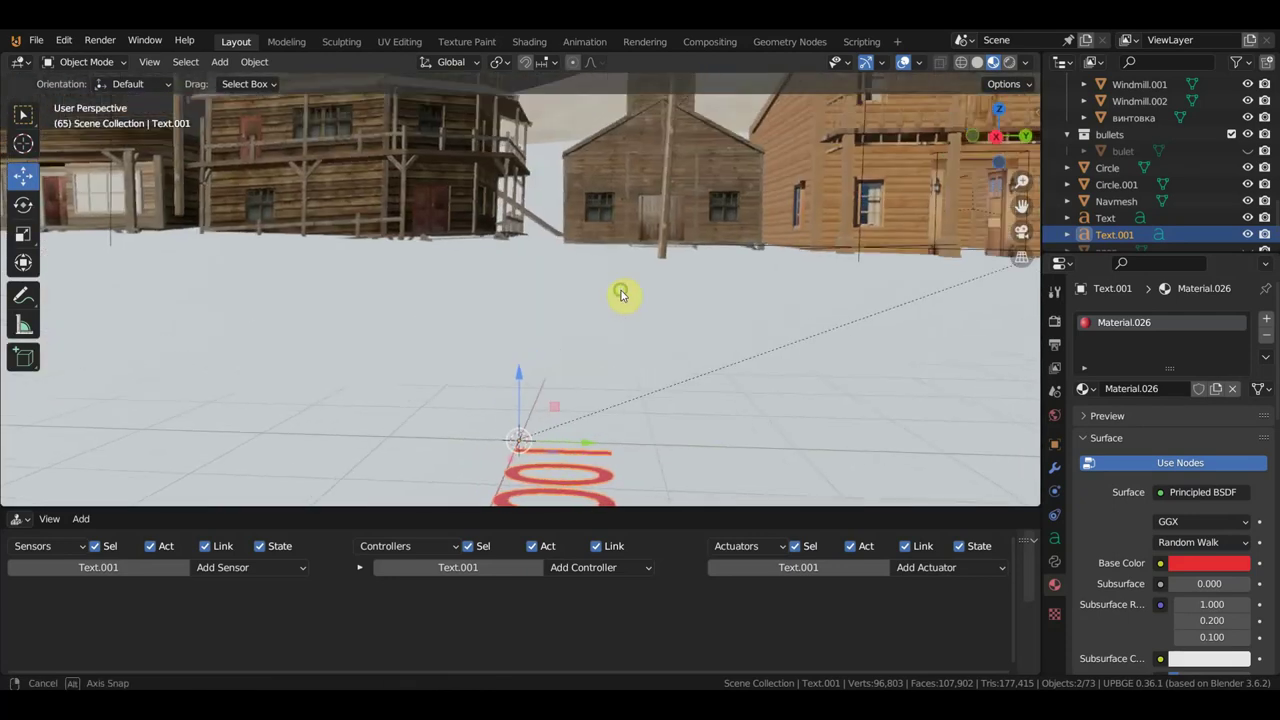
{"action": "left_click_drag", "start_coordinate": [515, 441], "coordinate": [157, 437]}
{"action": "mouse_move", "coordinate": [157, 437]}
{"action": "middle_mouse_down"}
{"action": "mouse_move", "coordinate": [661, 428]}
{"action": "mouse_move", "coordinate": [433, 391]}
{"action": "mouse_move", "coordinate": [571, 346]}
{"action": "mouse_move", "coordinate": [655, 337]}
{"action": "middle_mouse_up"}
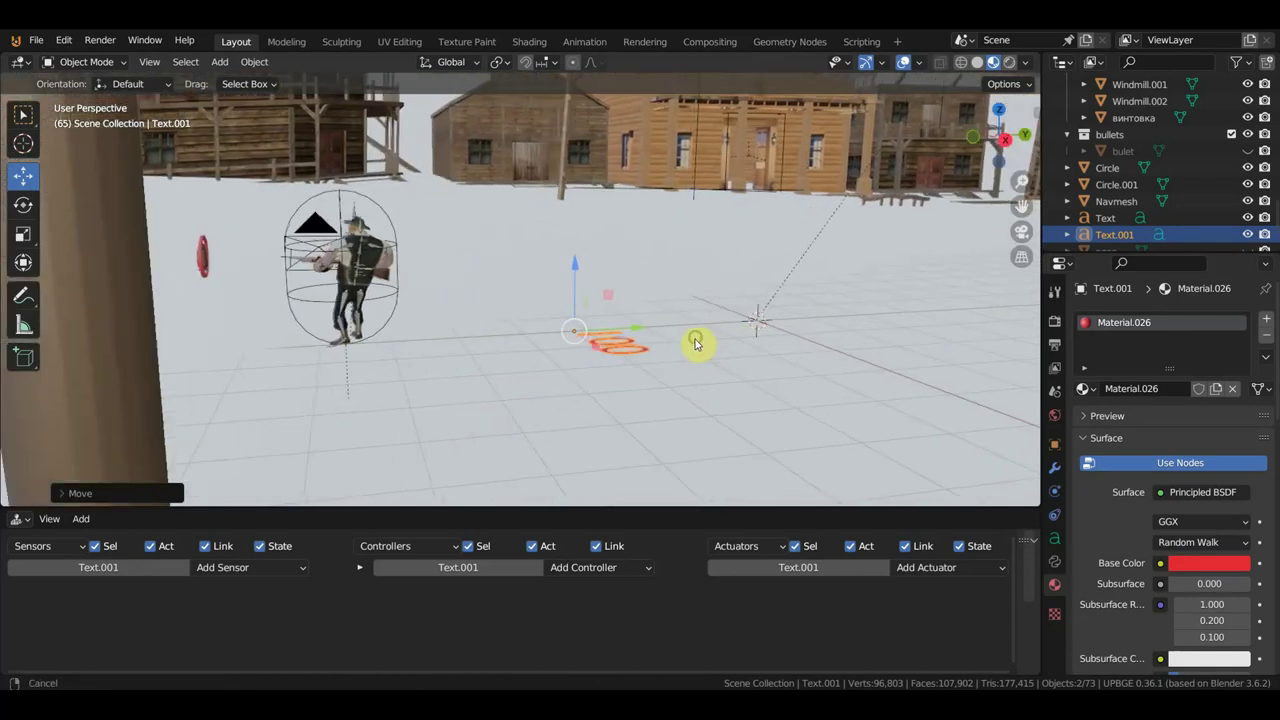
{"action": "left_click_drag", "start_coordinate": [644, 328], "coordinate": [312, 326]}
{"action": "mouse_move", "coordinate": [451, 354]}
{"action": "middle_mouse_down"}
{"action": "mouse_move", "coordinate": [543, 363]}
{"action": "mouse_move", "coordinate": [529, 369]}
{"action": "middle_mouse_up"}
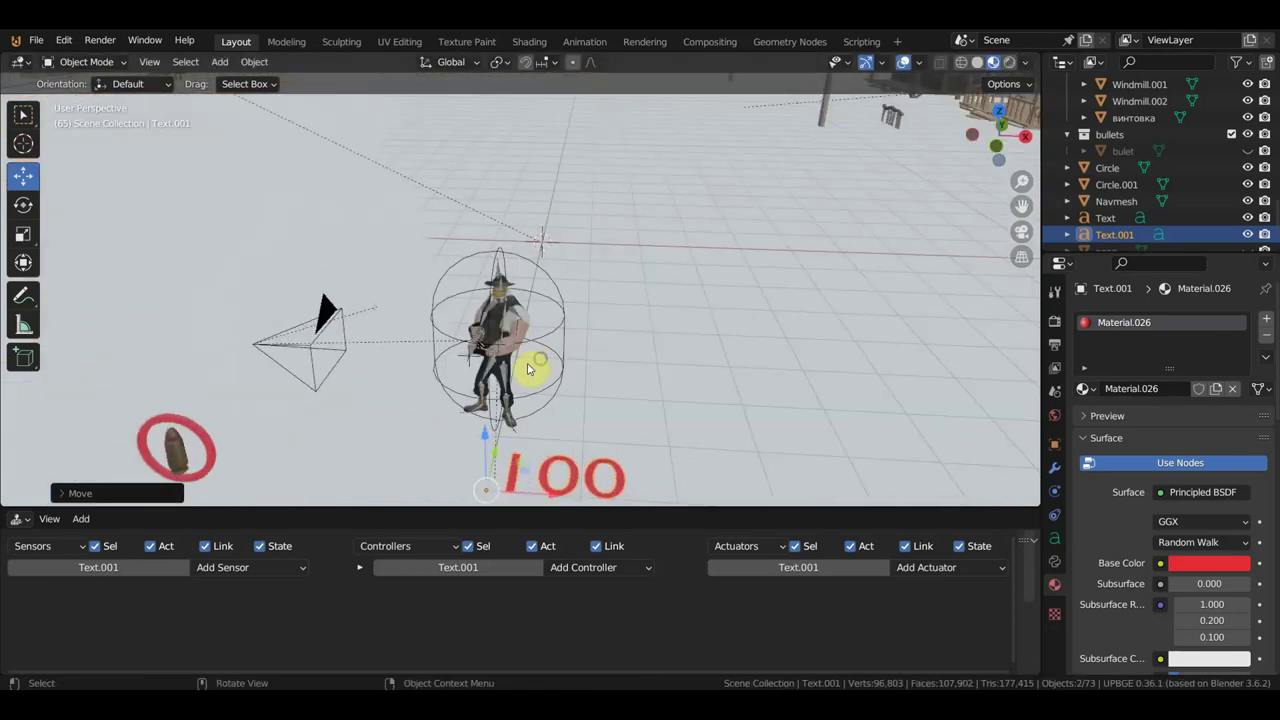
{"action": "key", "text": "KP_7"}
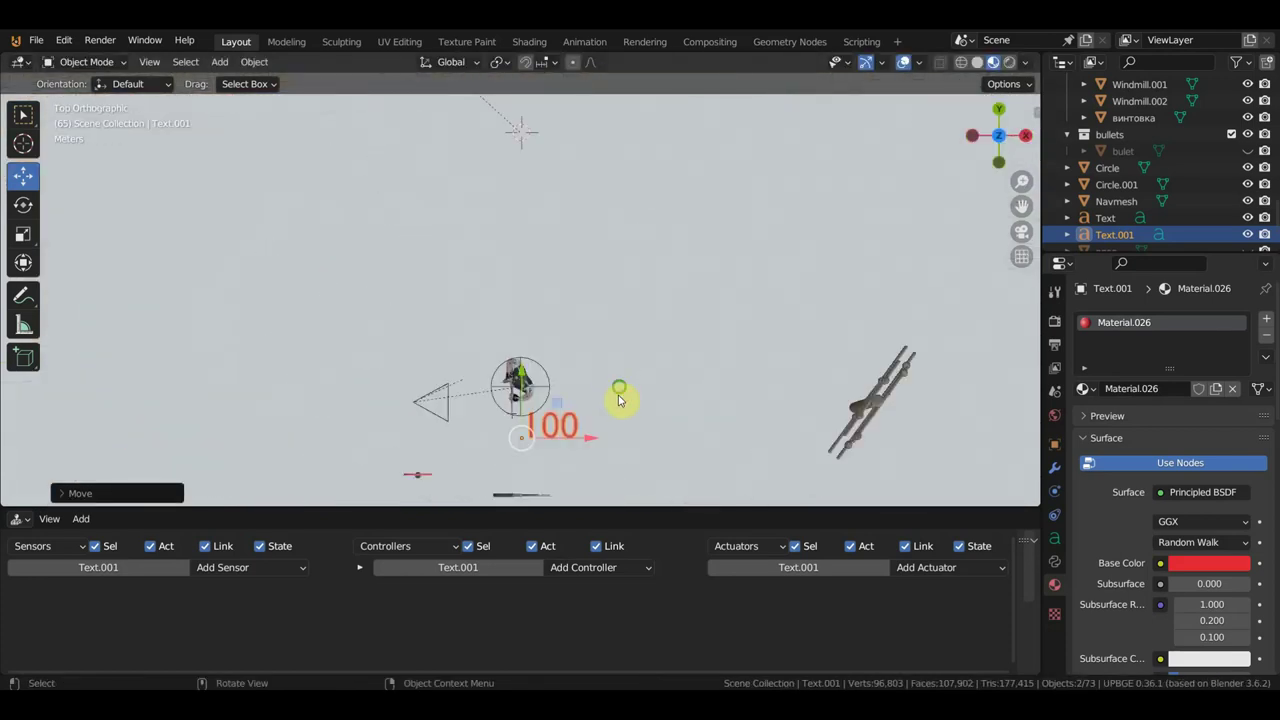
{"action": "middle_click_drag", "start_coordinate": [620, 394], "coordinate": [603, 268], "text": "shift"}
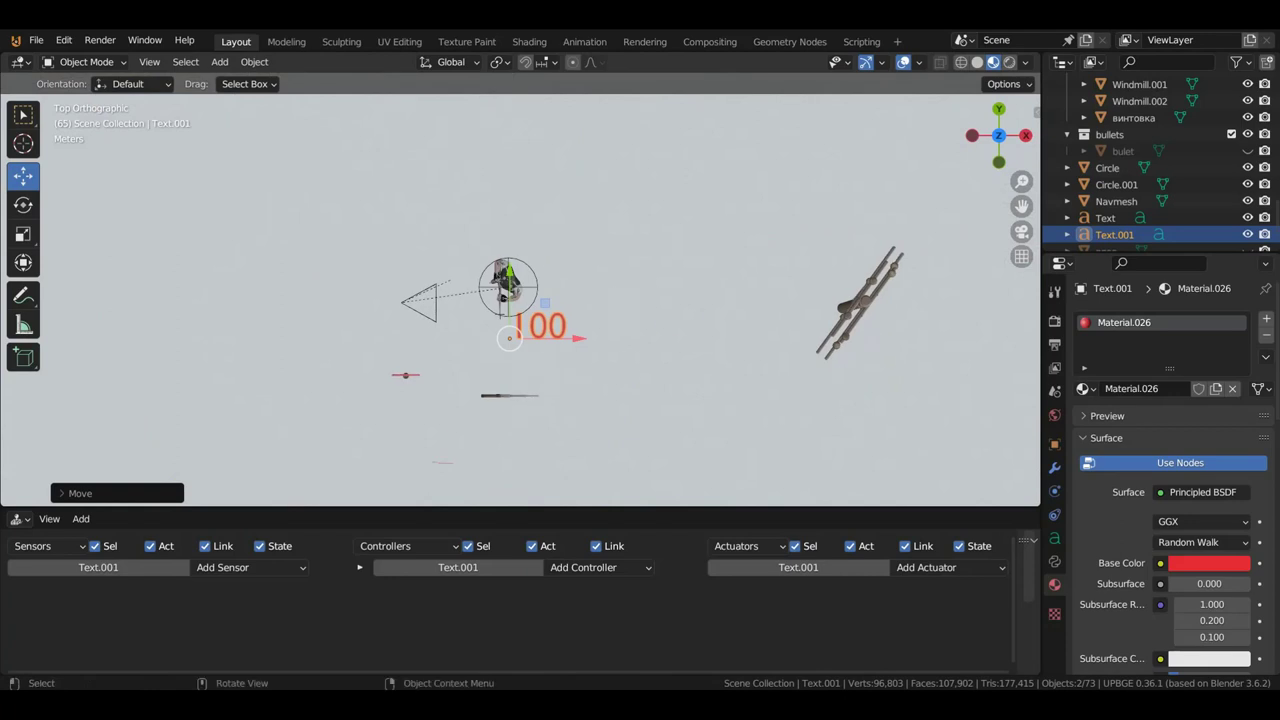
Rotate the 100 text upright, fine-tune its rotation, and place it beside the player
{"action": "key", "text": "r"}
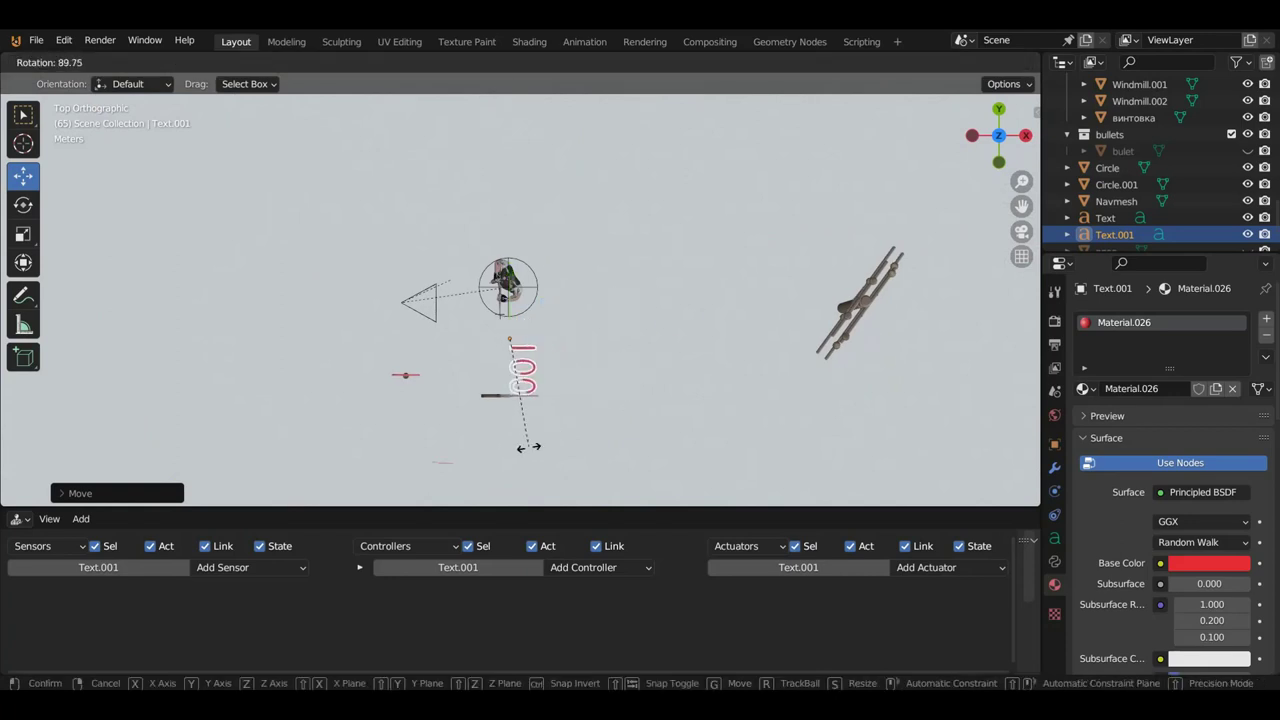
{"action": "left_click", "coordinate": [530, 447]}
{"action": "middle_click_drag", "start_coordinate": [530, 447], "coordinate": [595, 226]}
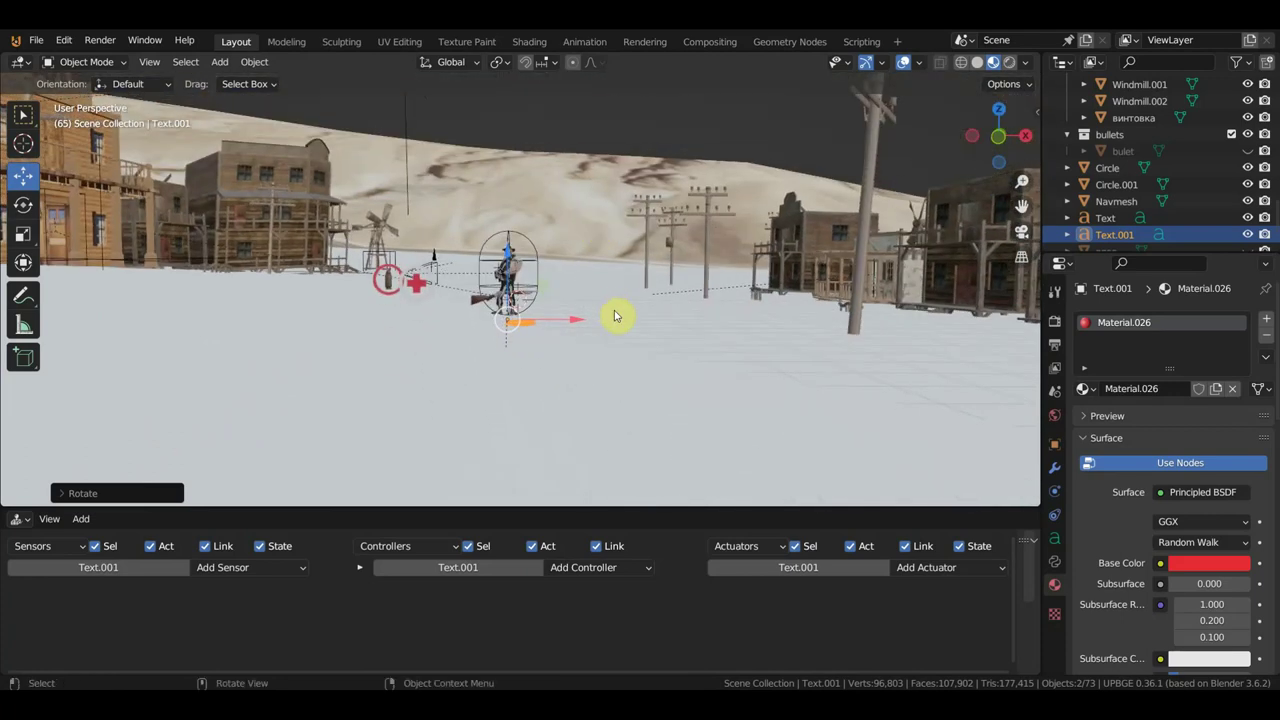
{"action": "key", "text": "r"}
{"action": "left_click", "coordinate": [522, 162]}
{"action": "key", "text": "r"}
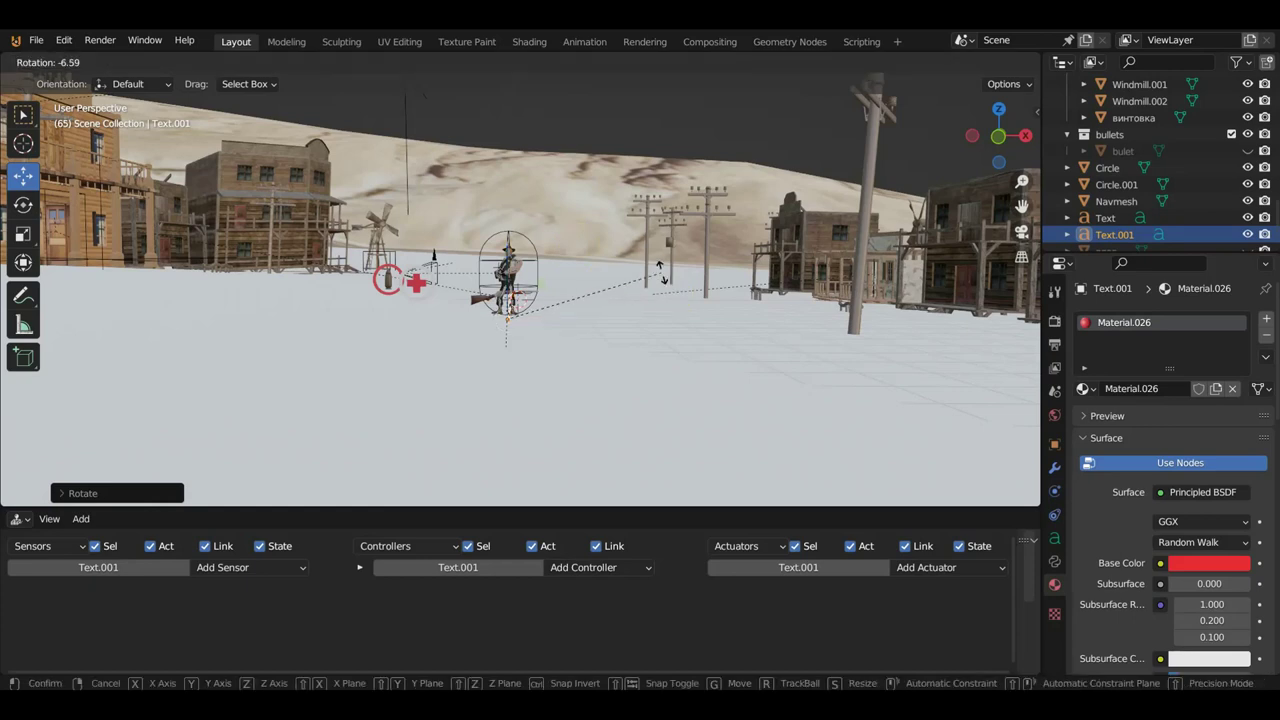
{"action": "left_click", "coordinate": [657, 270]}
{"action": "key", "text": "g"}
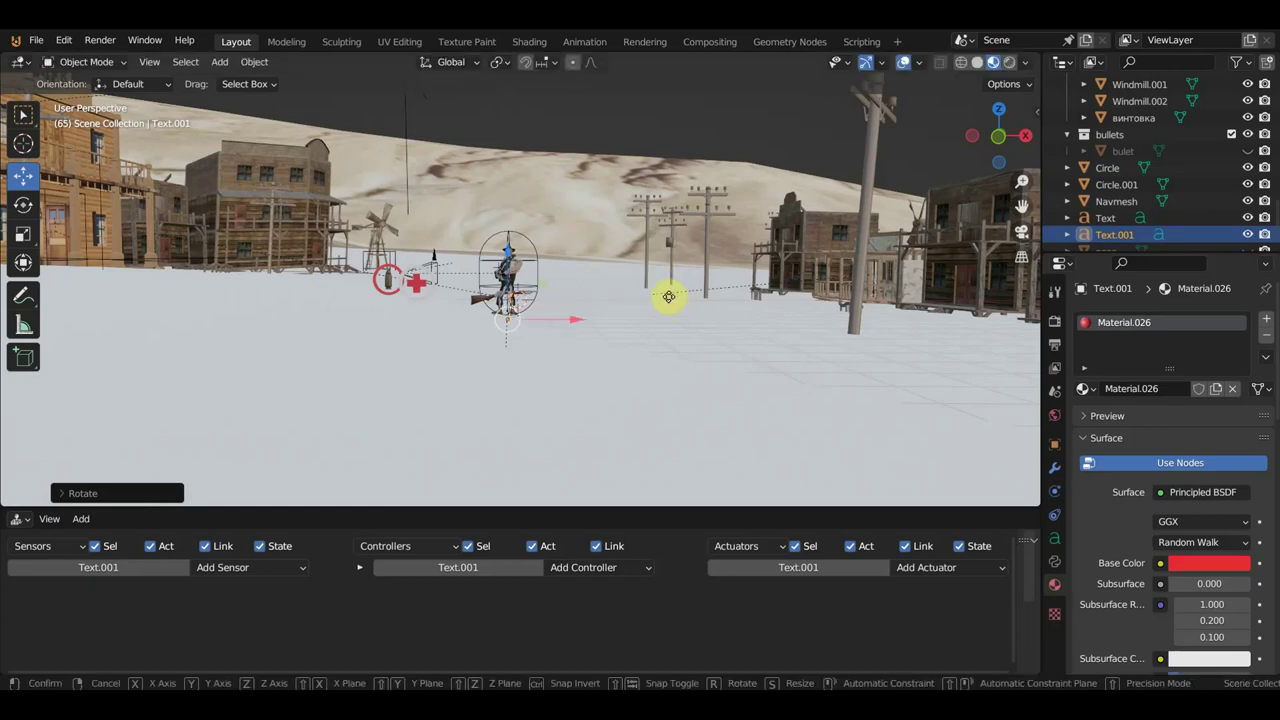
{"action": "left_click", "coordinate": [614, 259]}
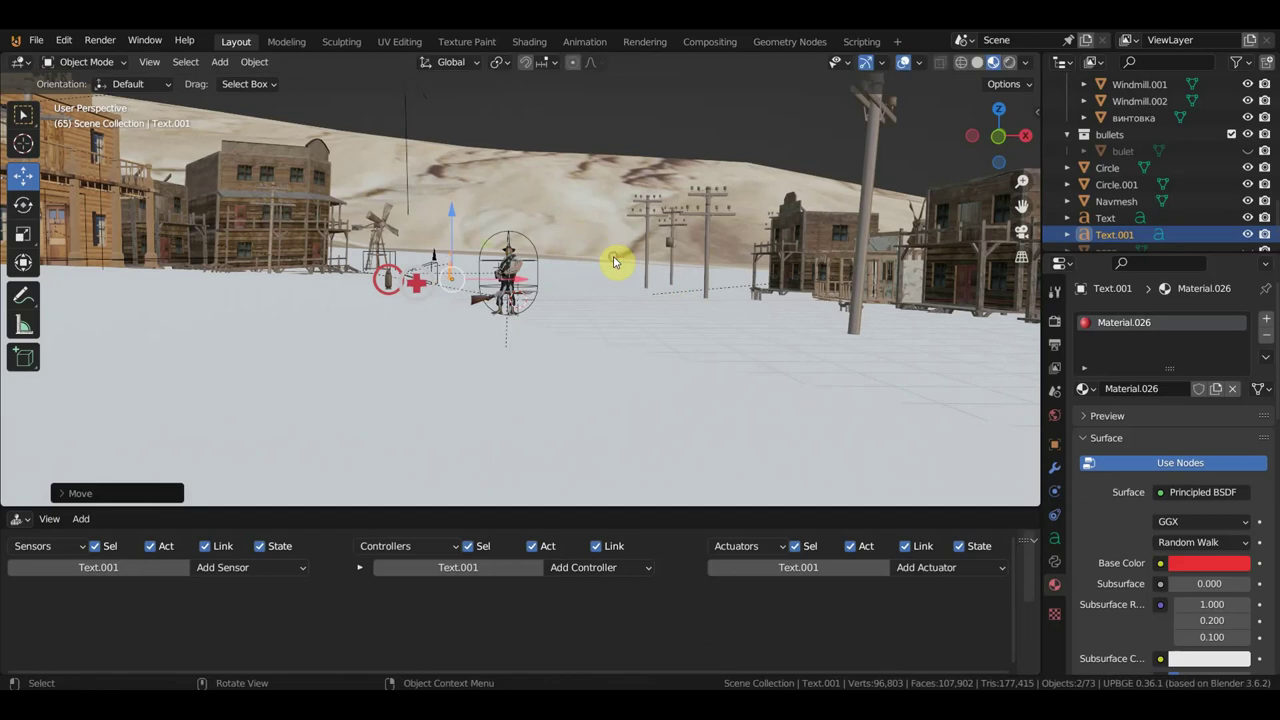
In camera view, shrink the 100 text and shift it along Y and up along Z
{"action": "key", "text": "KP_0"}
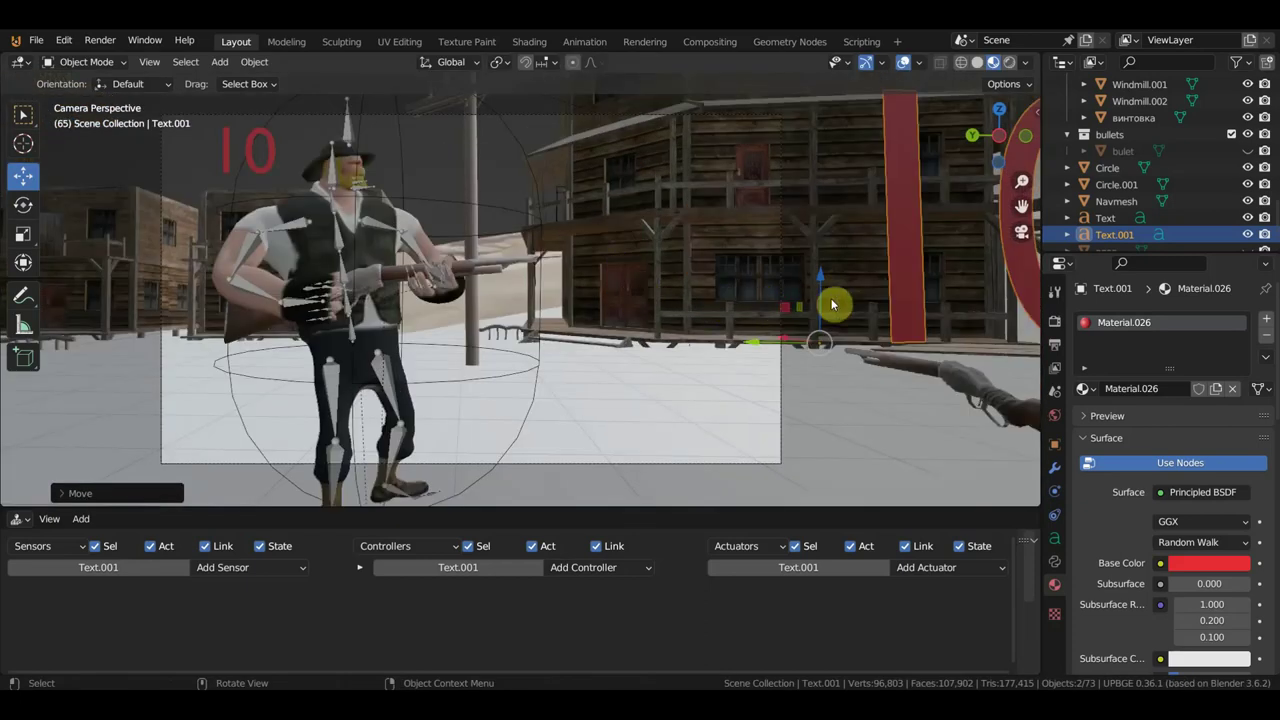
{"action": "key", "text": "g"}
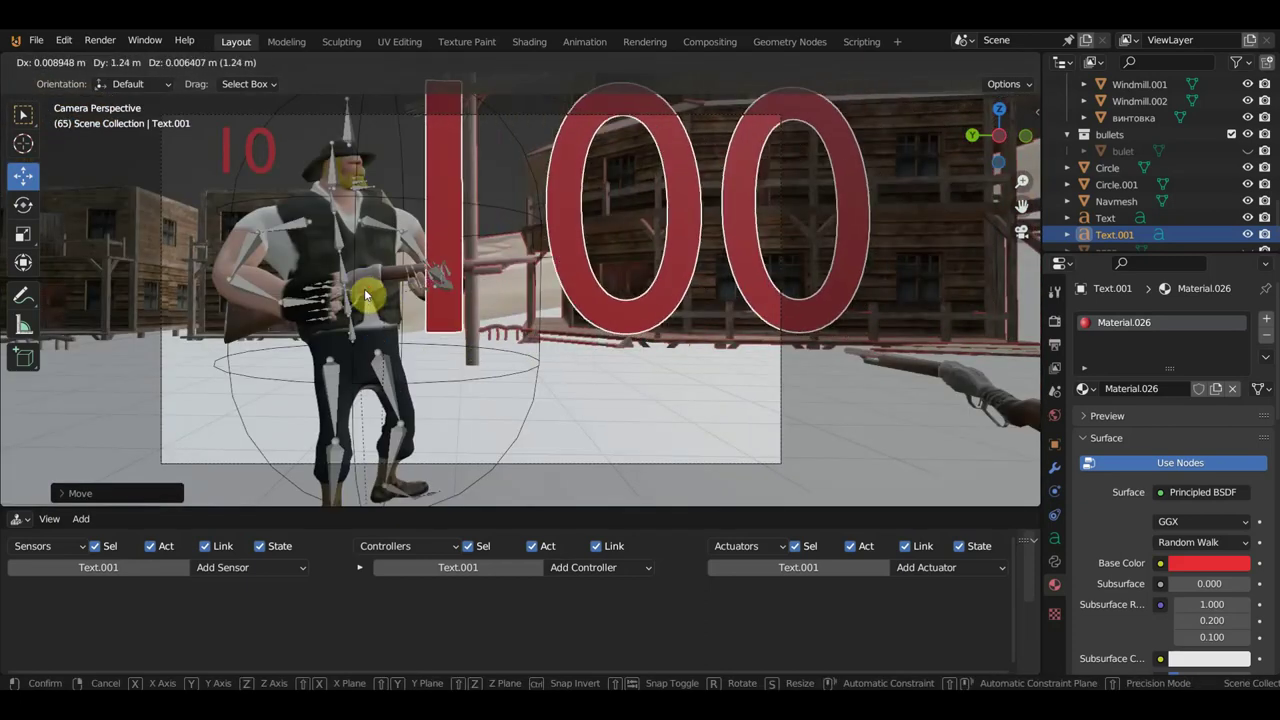
{"action": "key", "text": "s"}
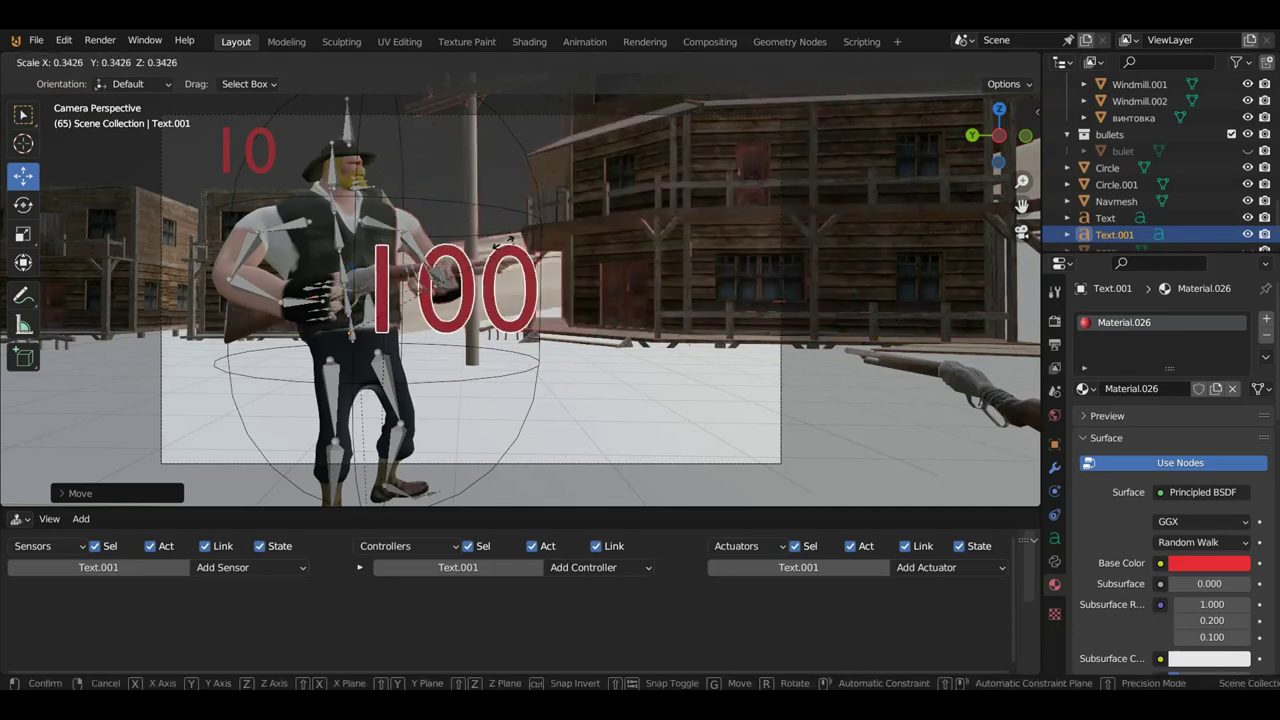
{"action": "left_click", "coordinate": [447, 245]}
{"action": "key", "text": "g"}
{"action": "key", "text": "y"}
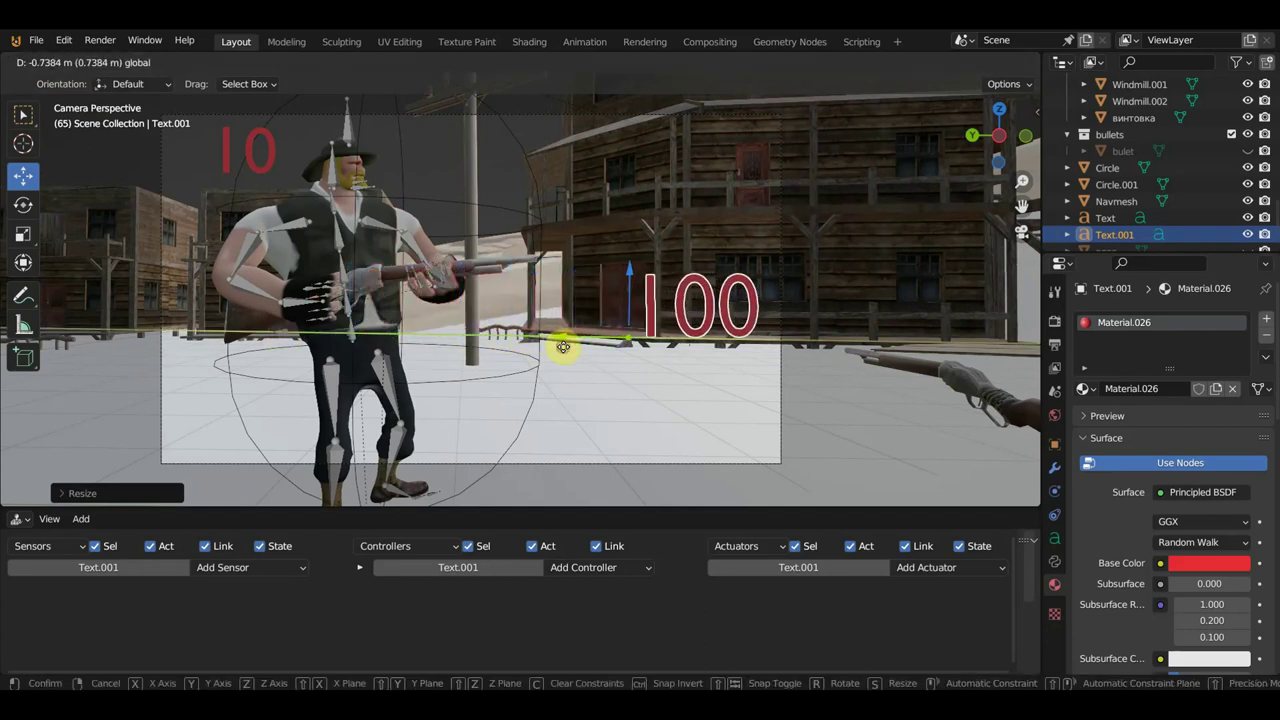
{"action": "left_click", "coordinate": [565, 345]}
{"action": "key", "text": "g"}
{"action": "key", "text": "z"}
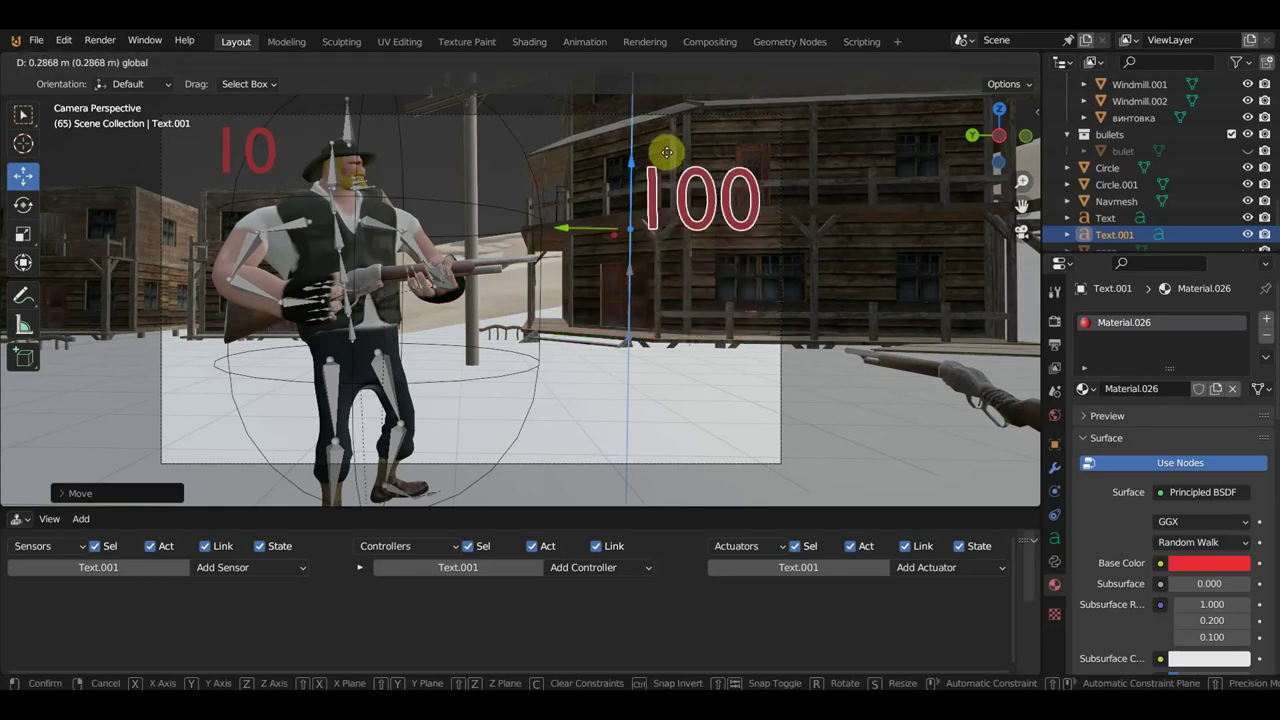
{"action": "left_click", "coordinate": [671, 123]}
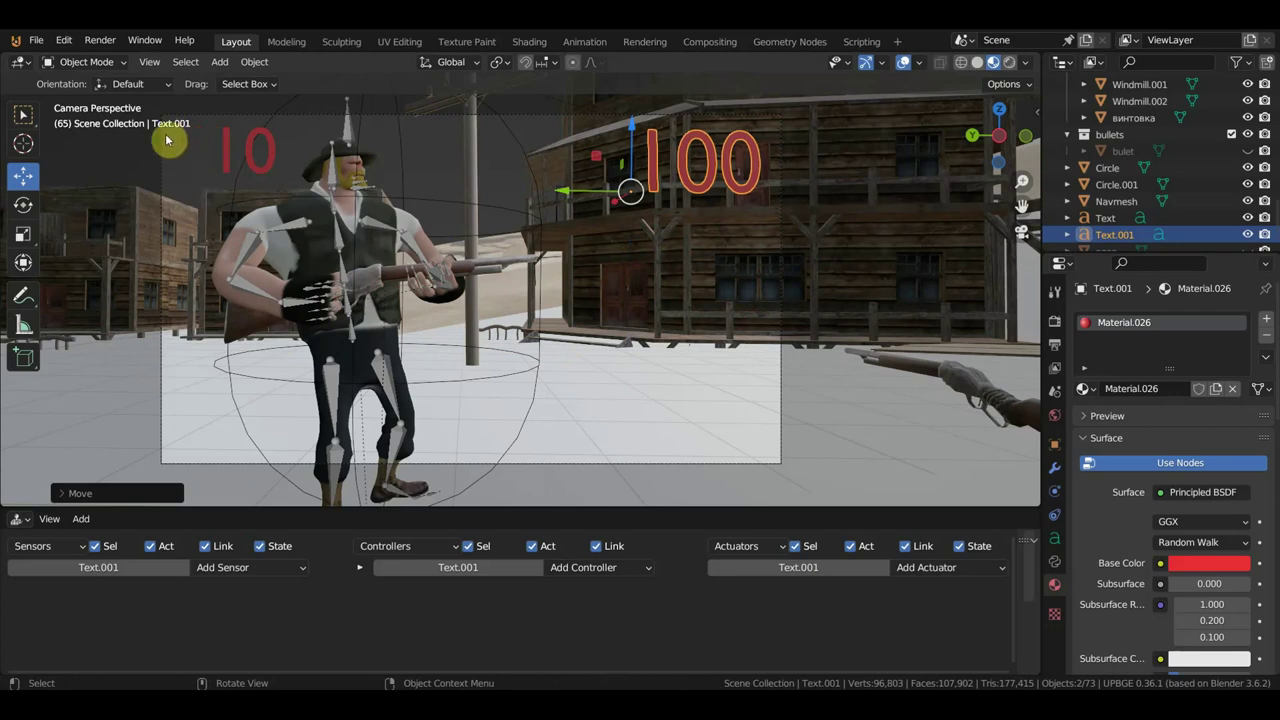
{"action": "mouse_move", "coordinate": [200, 165]}
{"action": "middle_mouse_down"}
{"action": "mouse_move", "coordinate": [508, 200]}
{"action": "mouse_move", "coordinate": [643, 177]}
{"action": "middle_mouse_up"}
{"action": "key", "text": "KP_0"}
Enlarge the 10 text and move it to a new spot
{"action": "left_click", "coordinate": [265, 167]}
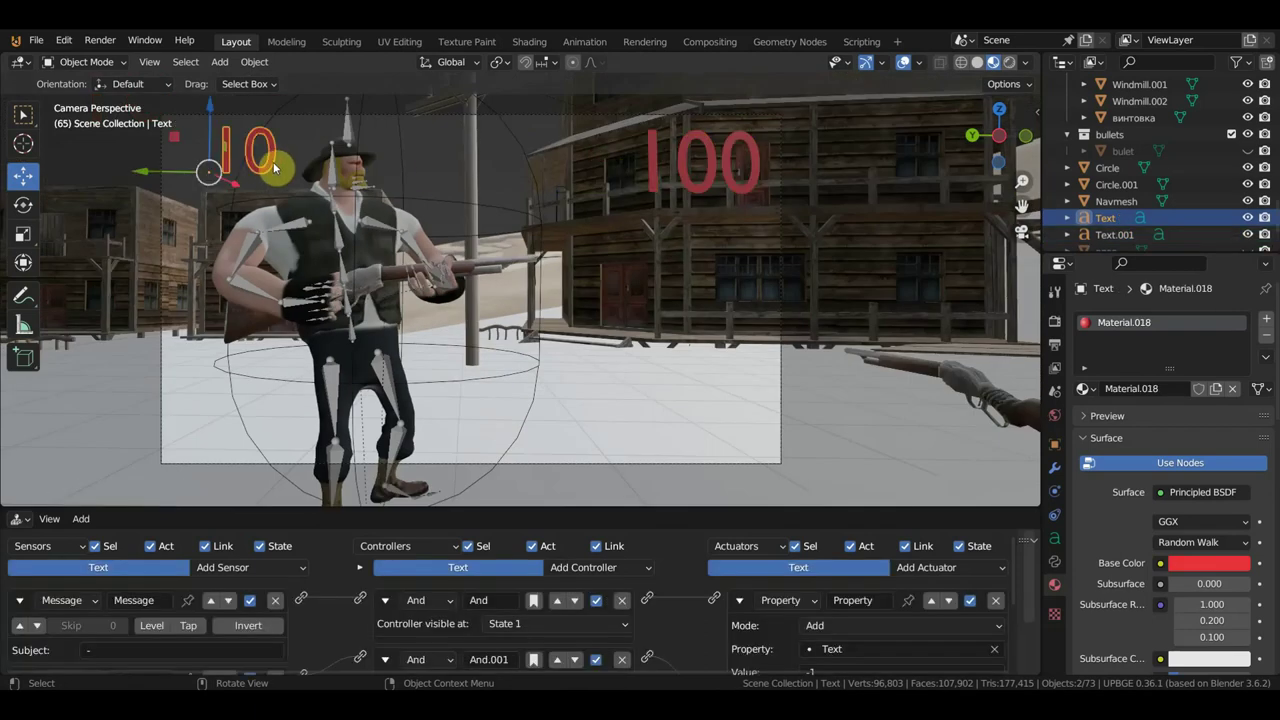
{"action": "key", "text": "s"}
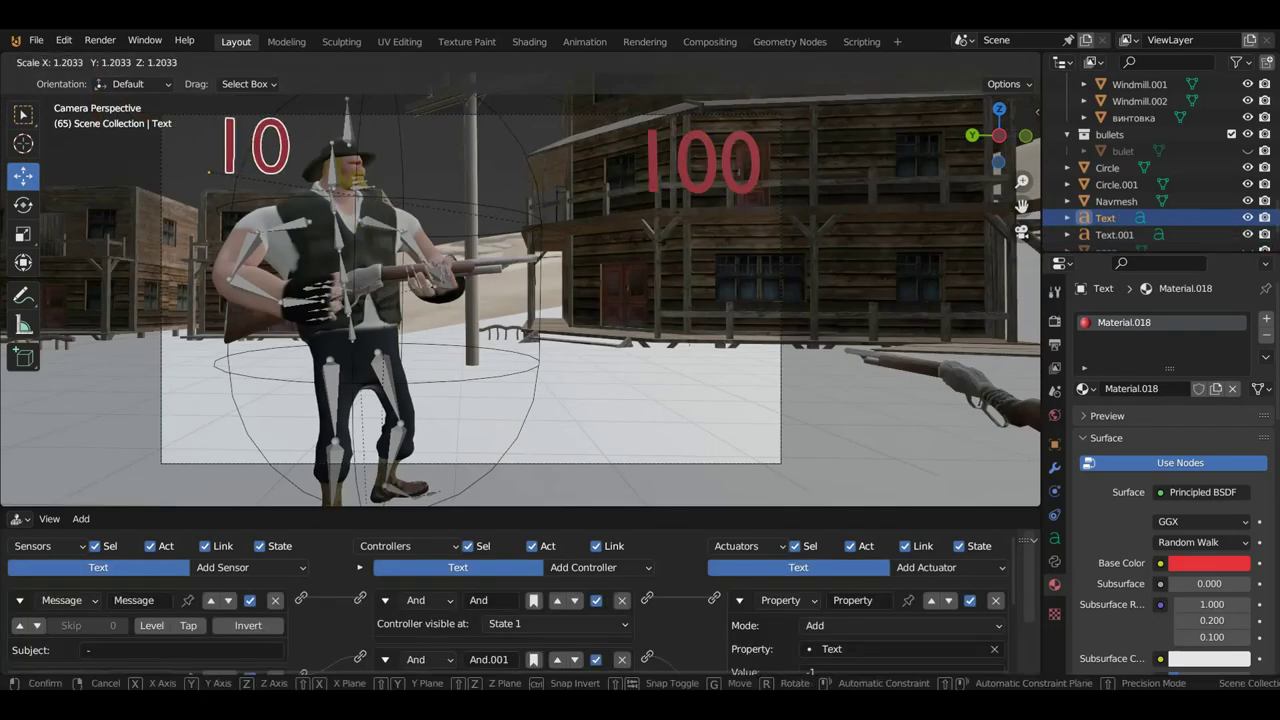
{"action": "left_click", "coordinate": [212, 172]}
{"action": "key", "text": "g"}
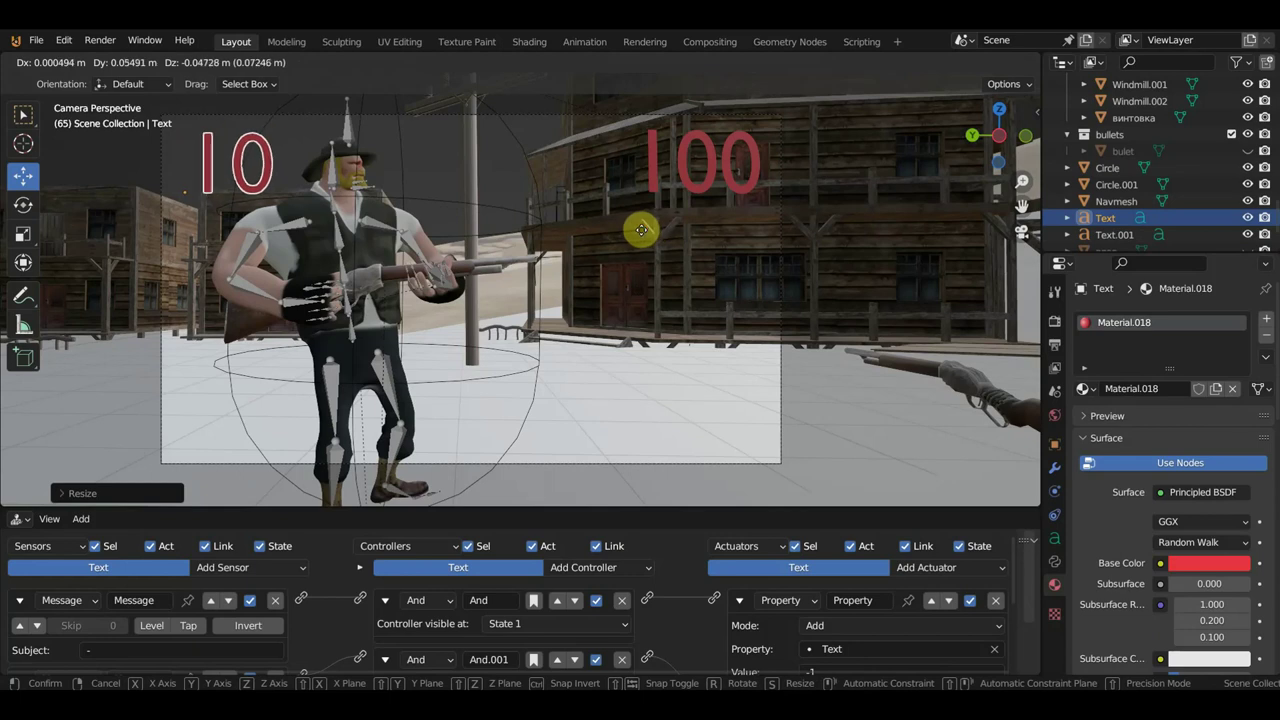
{"action": "left_click", "coordinate": [689, 227]}
Lower, rotate and reposition the 100 text from a top-down angle
{"action": "left_click", "coordinate": [755, 167]}
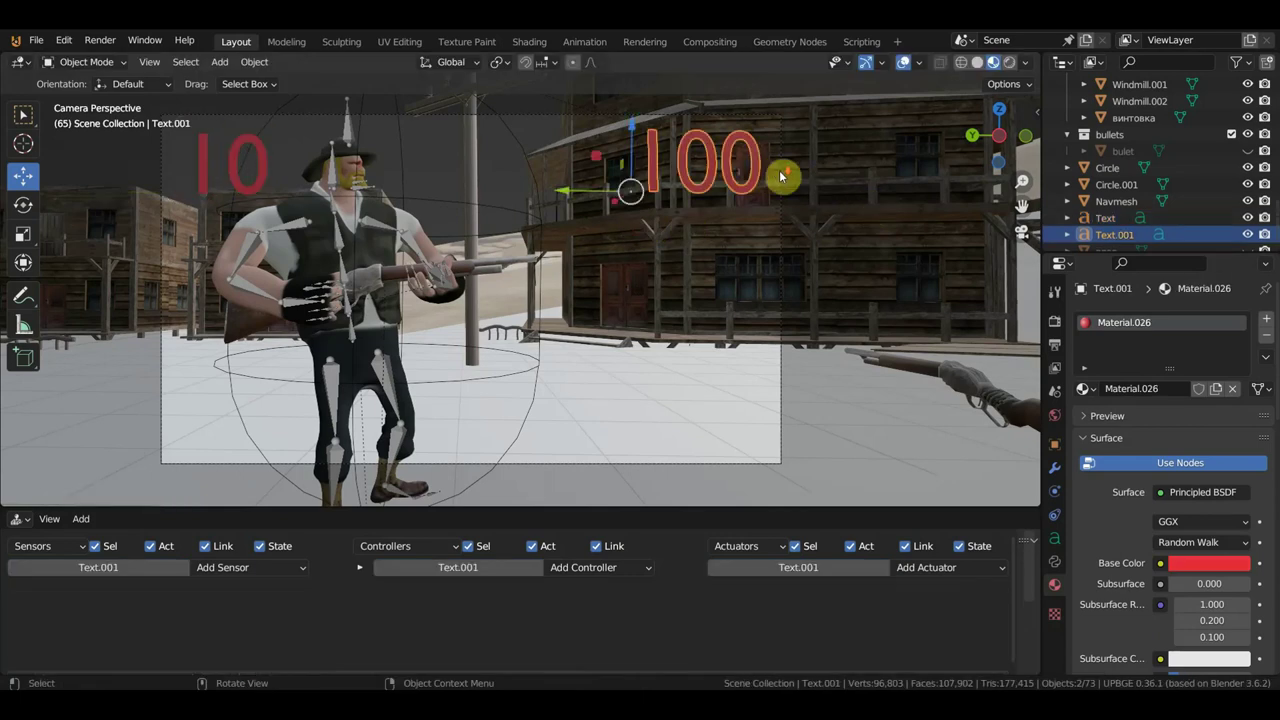
{"action": "mouse_move", "coordinate": [780, 180]}
{"action": "middle_mouse_down"}
{"action": "mouse_move", "coordinate": [800, 284]}
{"action": "mouse_move", "coordinate": [815, 262]}
{"action": "mouse_move", "coordinate": [683, 291]}
{"action": "middle_mouse_up"}
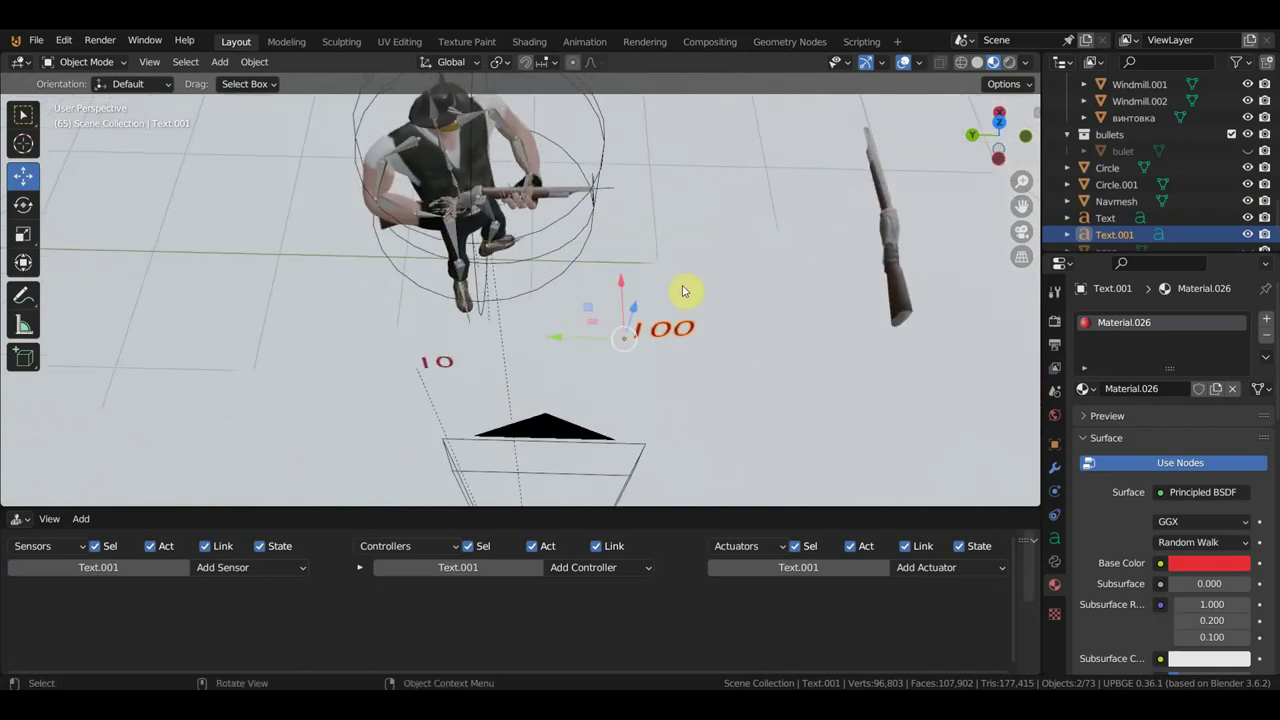
{"action": "left_click_drag", "start_coordinate": [624, 279], "coordinate": [750, 311]}
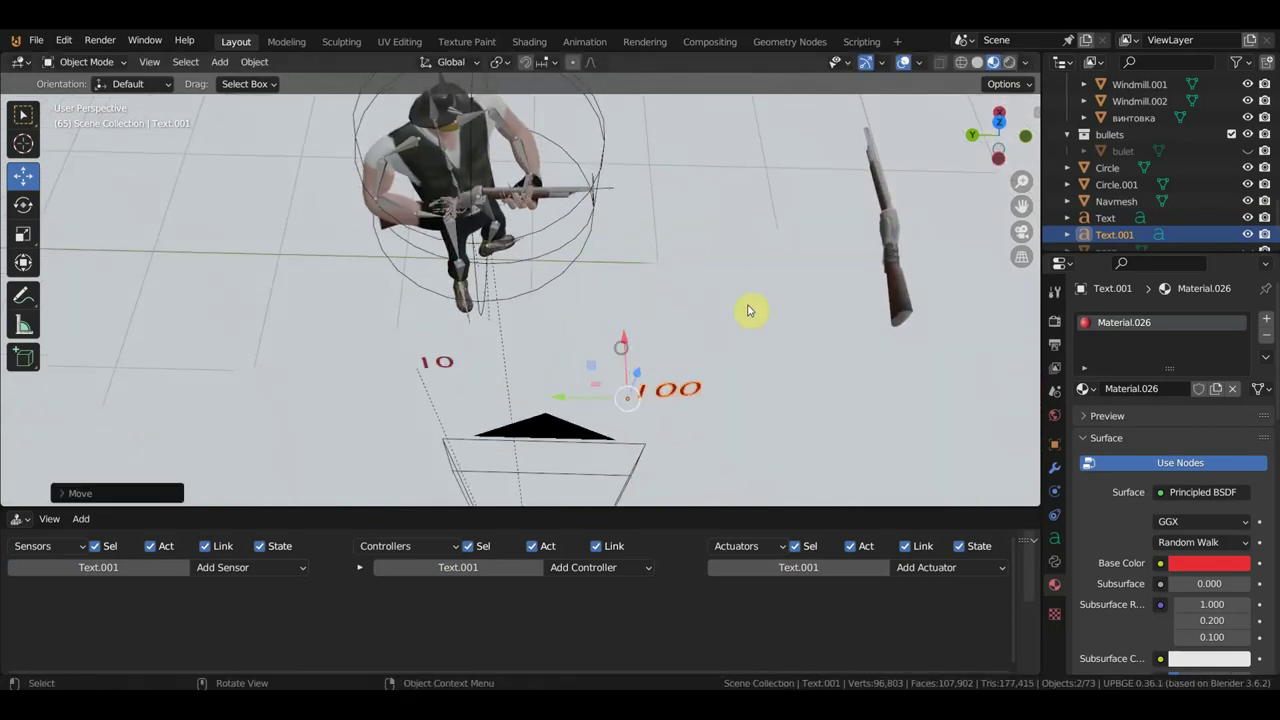
{"action": "scroll", "coordinate": [755, 317], "scroll_direction": "down", "scroll_amount": 3}
{"action": "middle_click_drag", "start_coordinate": [752, 354], "coordinate": [752, 366]}
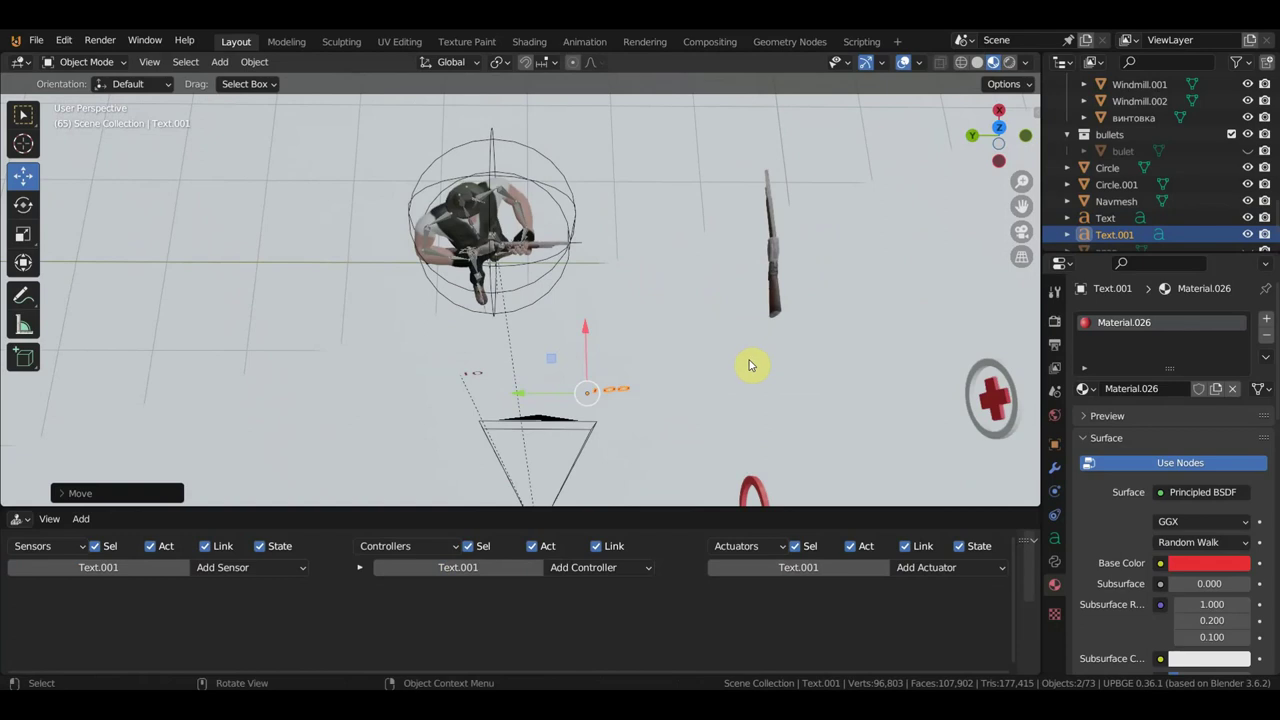
{"action": "key", "text": "r"}
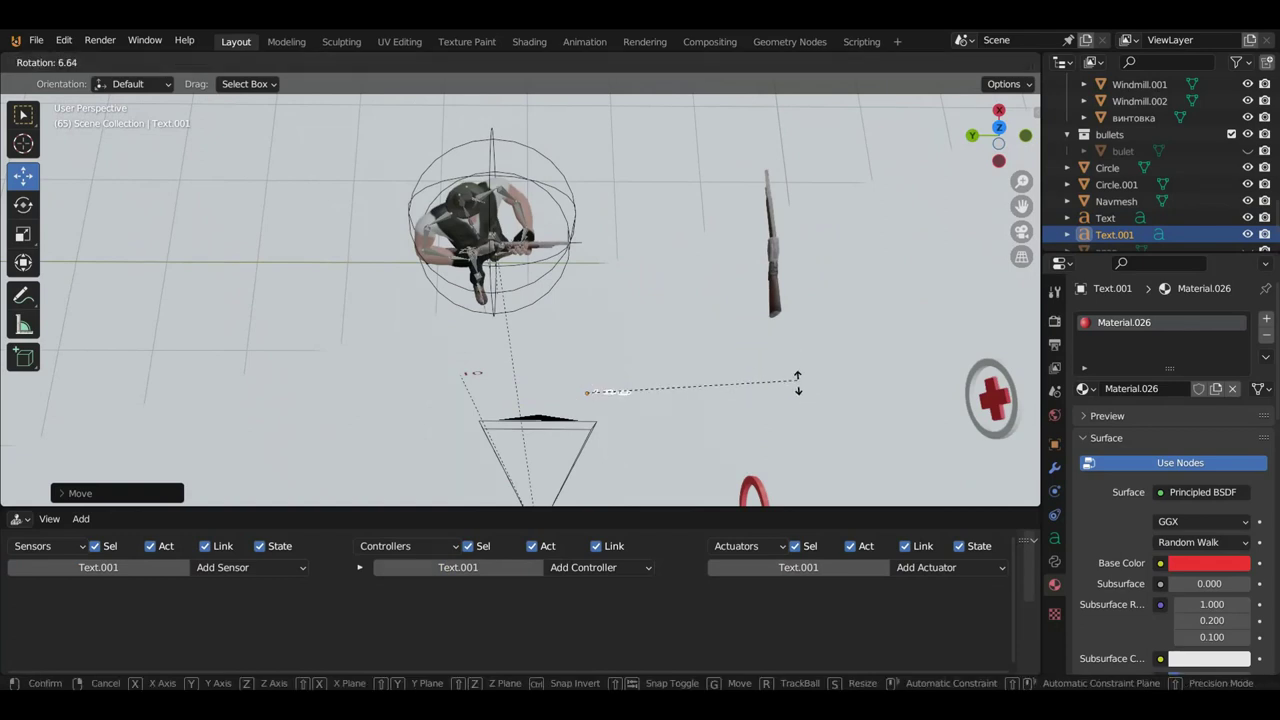
{"action": "left_click", "coordinate": [800, 389]}
{"action": "key", "text": "g"}
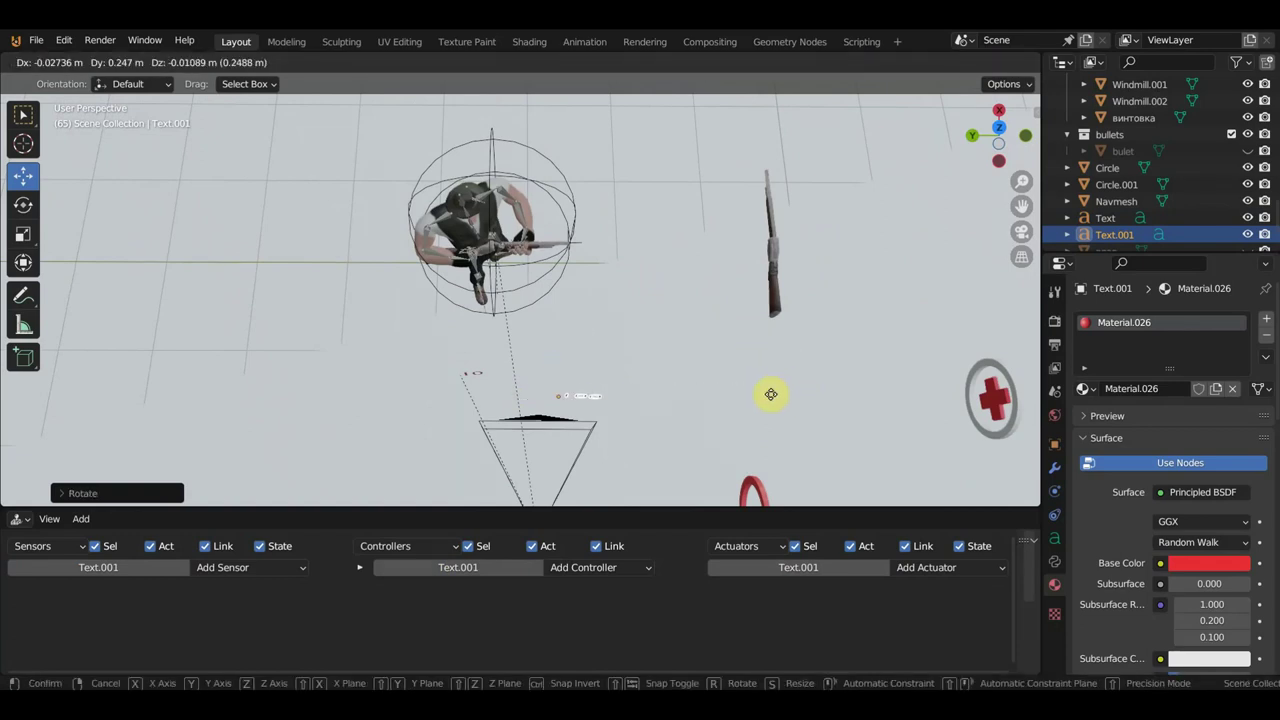
{"action": "left_click", "coordinate": [766, 397]}
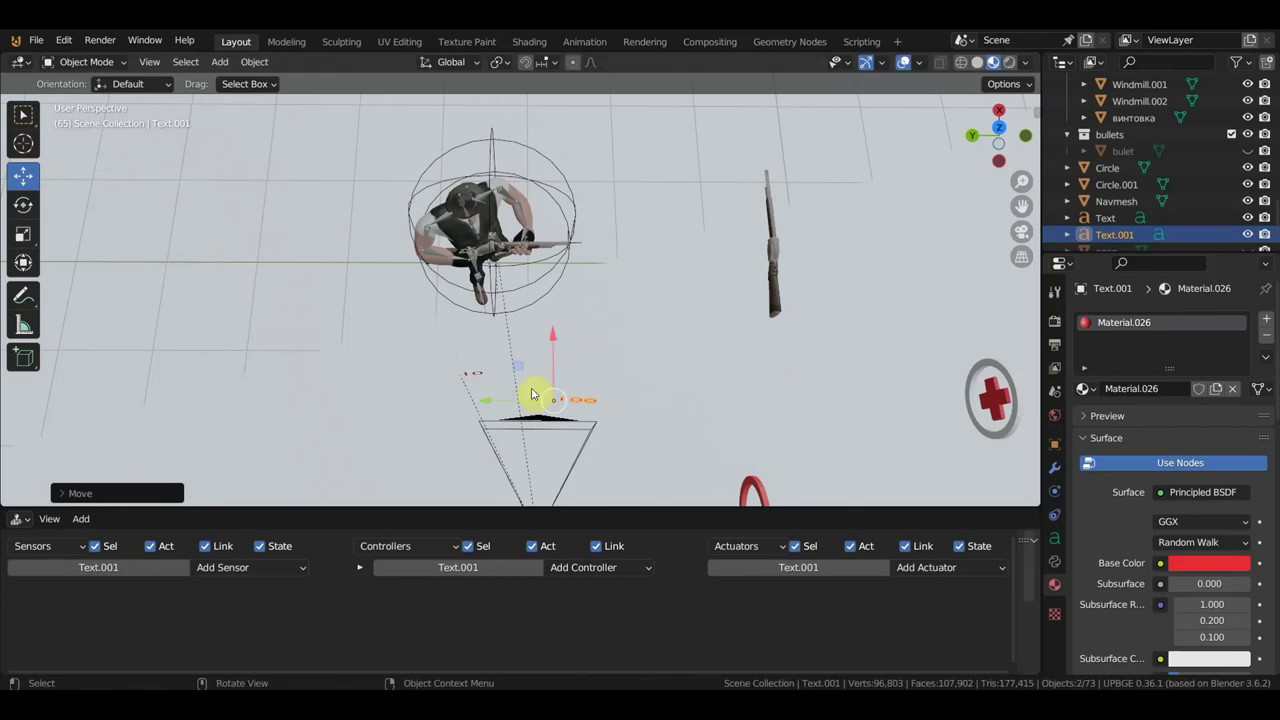
Reposition the 10 text and check the framing through the camera
{"action": "left_click", "coordinate": [474, 375]}
{"action": "key", "text": "g"}
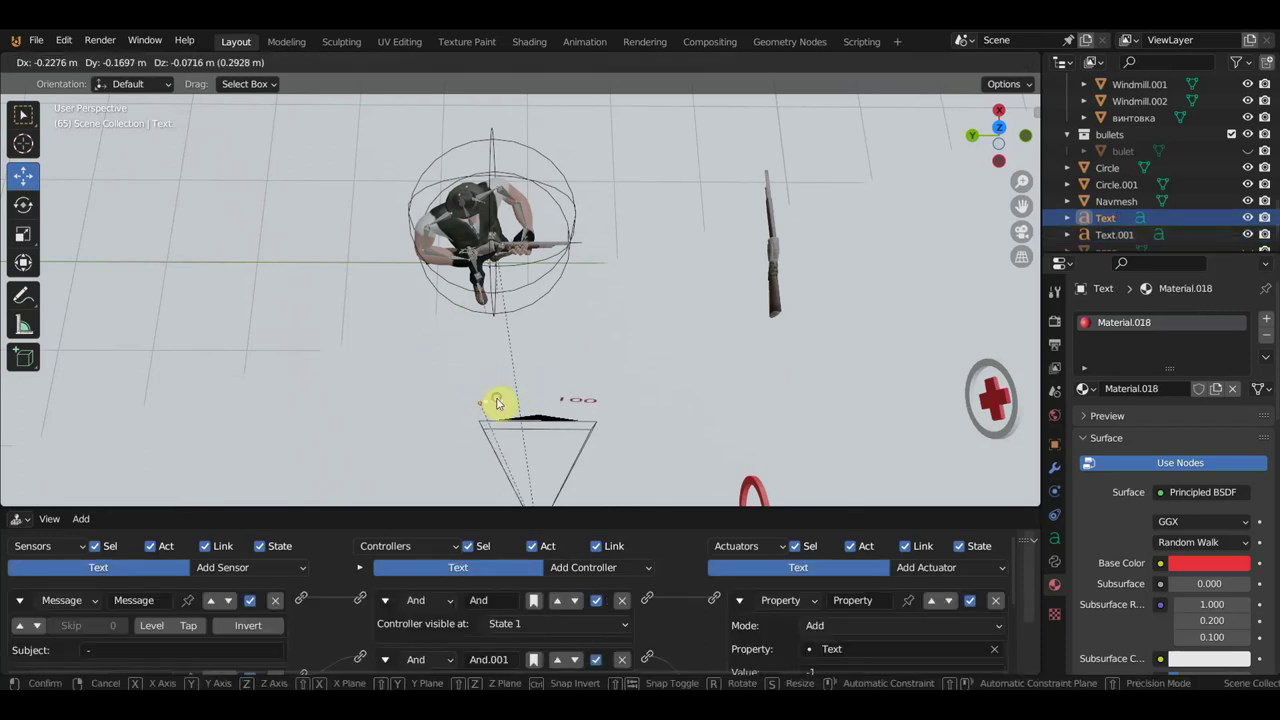
{"action": "left_click", "coordinate": [498, 403]}
{"action": "key", "text": "KP_0"}
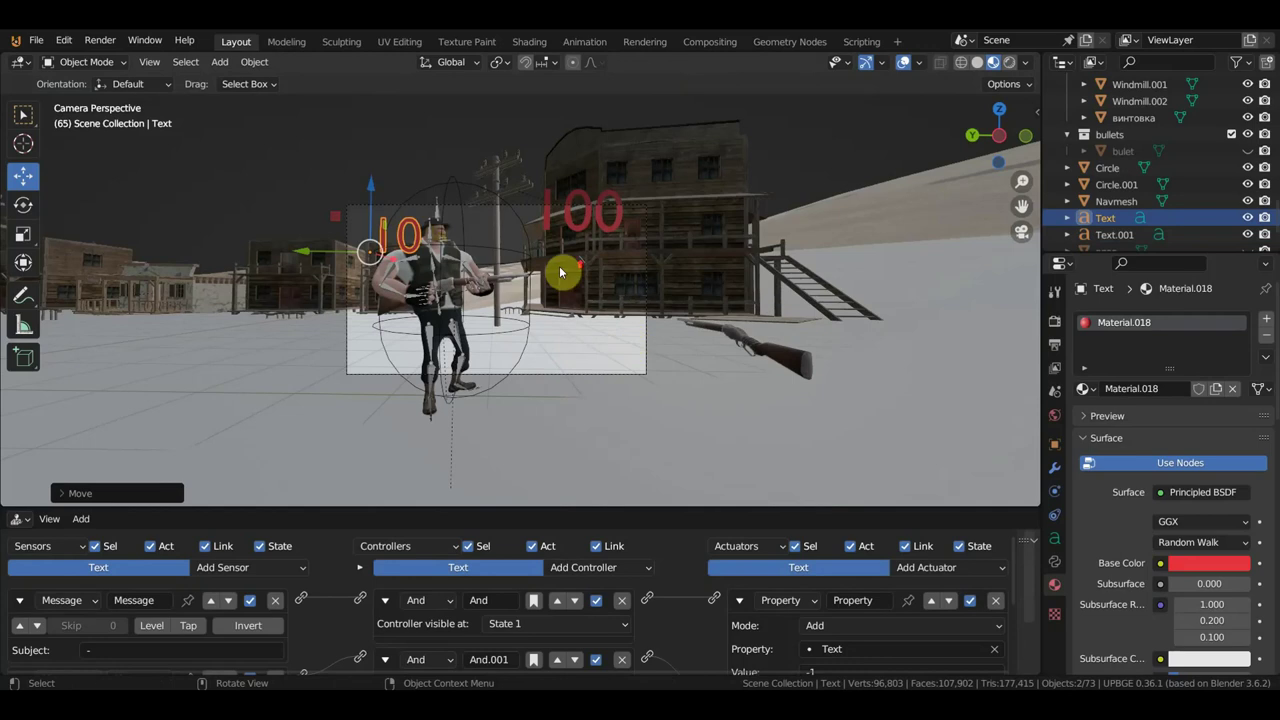
{"action": "scroll", "coordinate": [561, 271], "scroll_direction": "up", "scroll_amount": 2}
Raise, shrink, tilt slightly and shift right the 100 text
{"action": "left_click", "coordinate": [616, 188]}
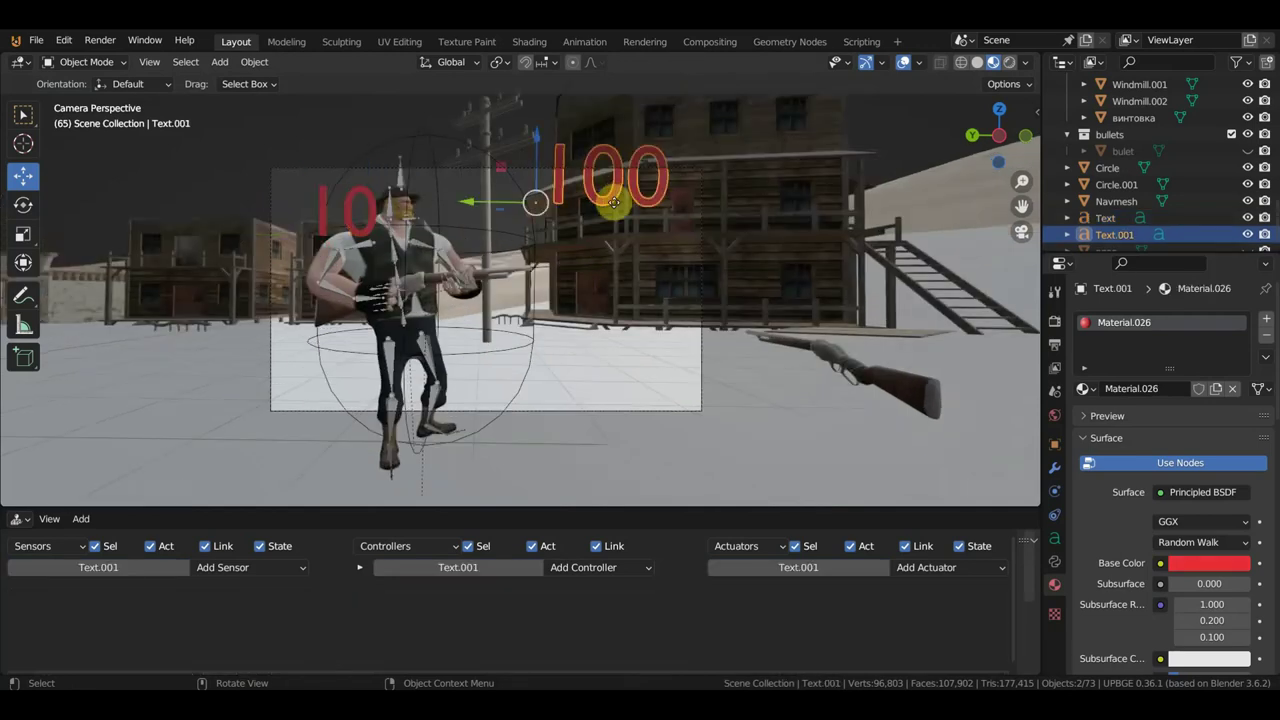
{"action": "key", "text": "g"}
{"action": "left_click", "coordinate": [622, 226]}
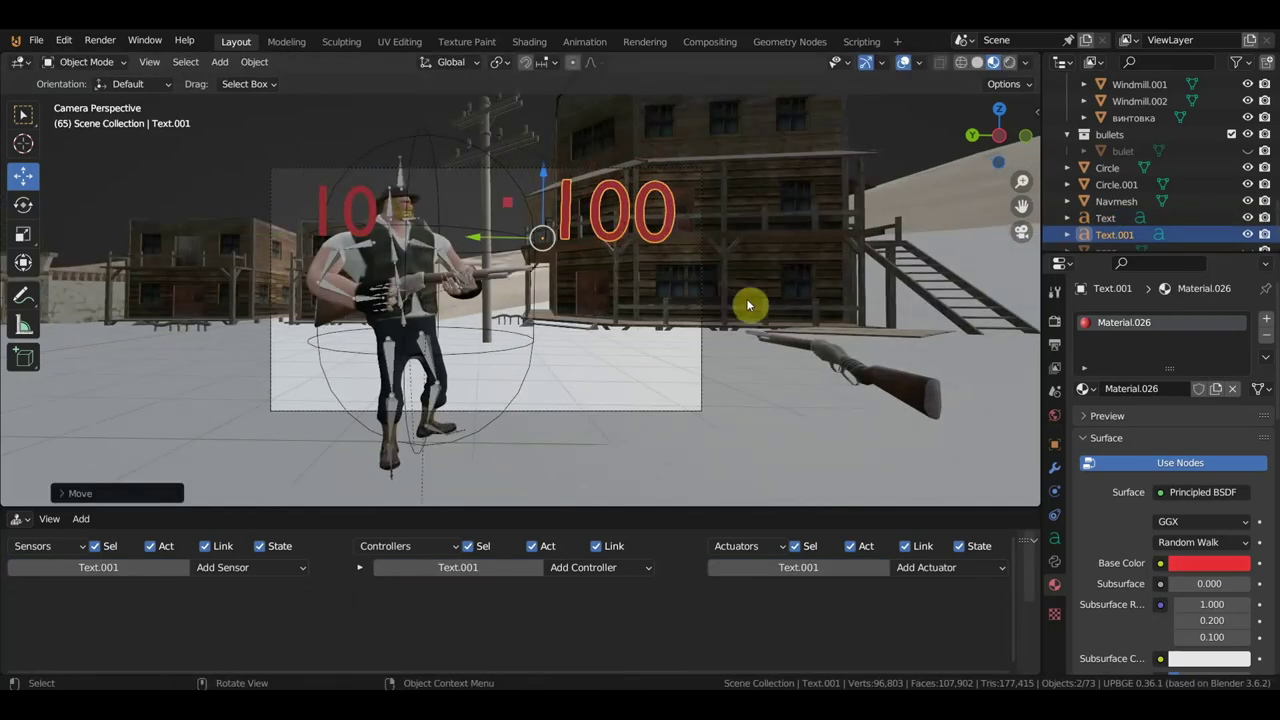
{"action": "key", "text": "s"}
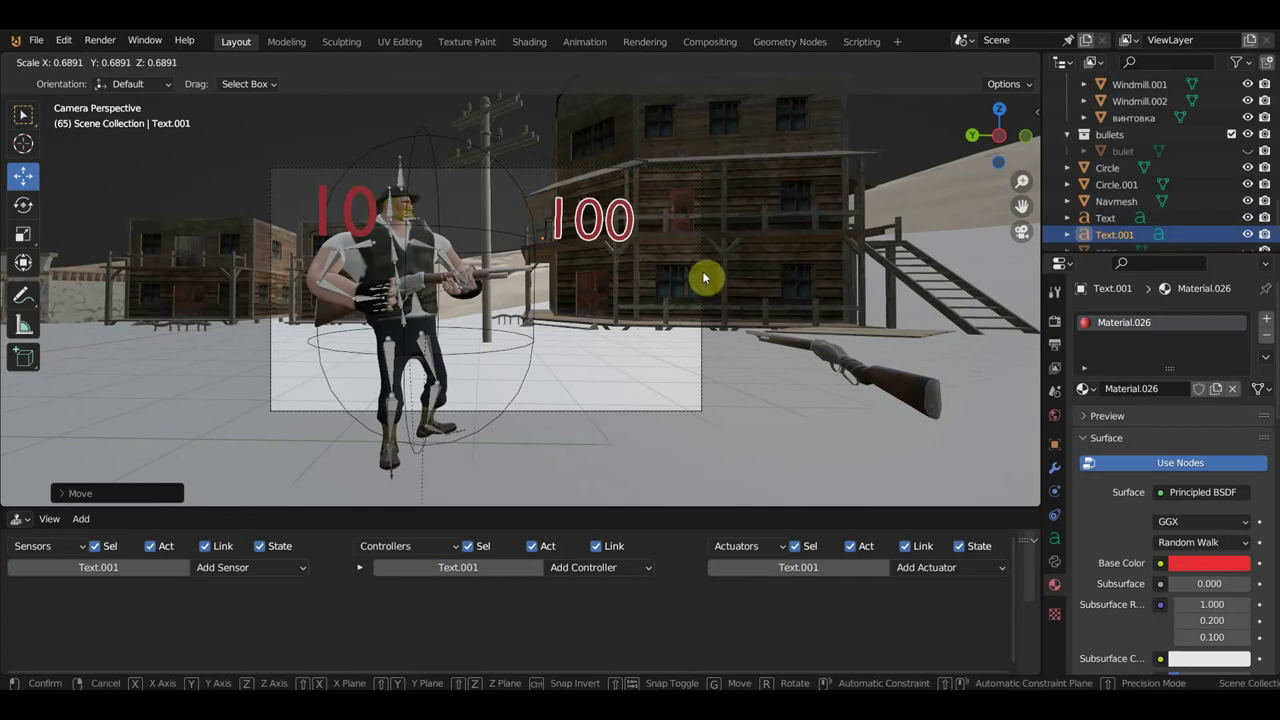
{"action": "left_click", "coordinate": [722, 279]}
{"action": "key", "text": "r"}
{"action": "left_click", "coordinate": [729, 268]}
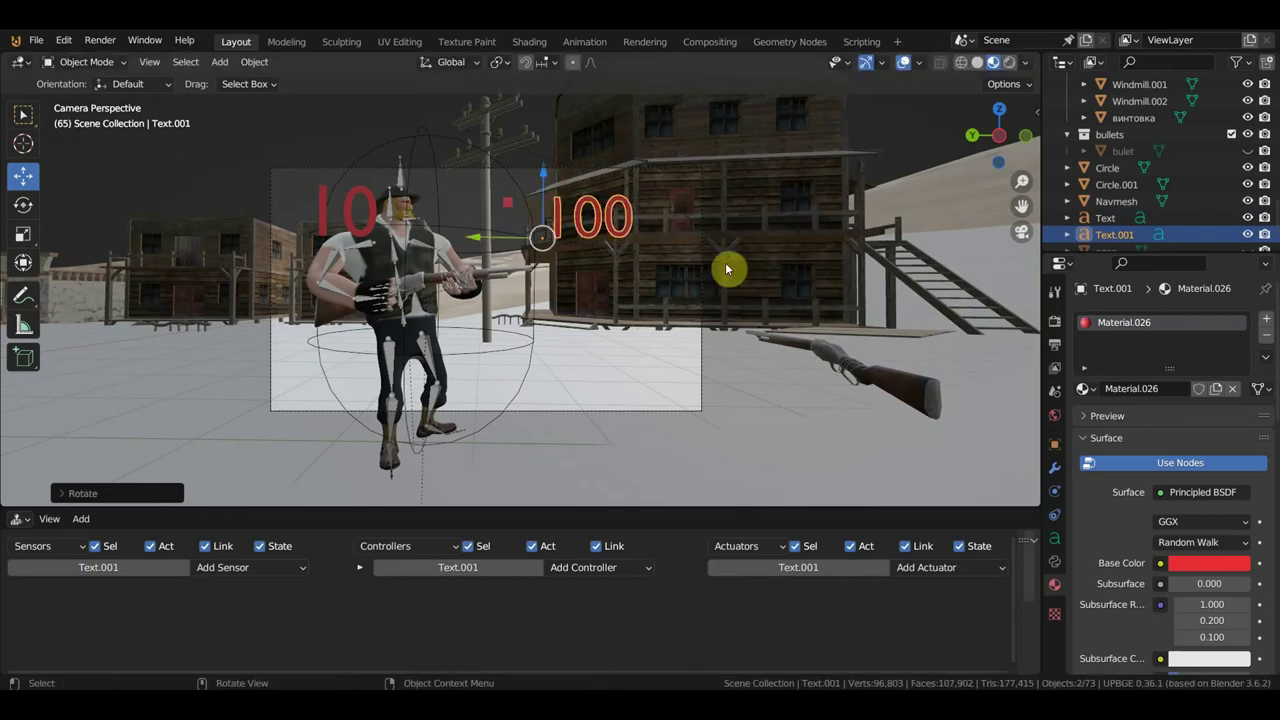
{"action": "key", "text": "g"}
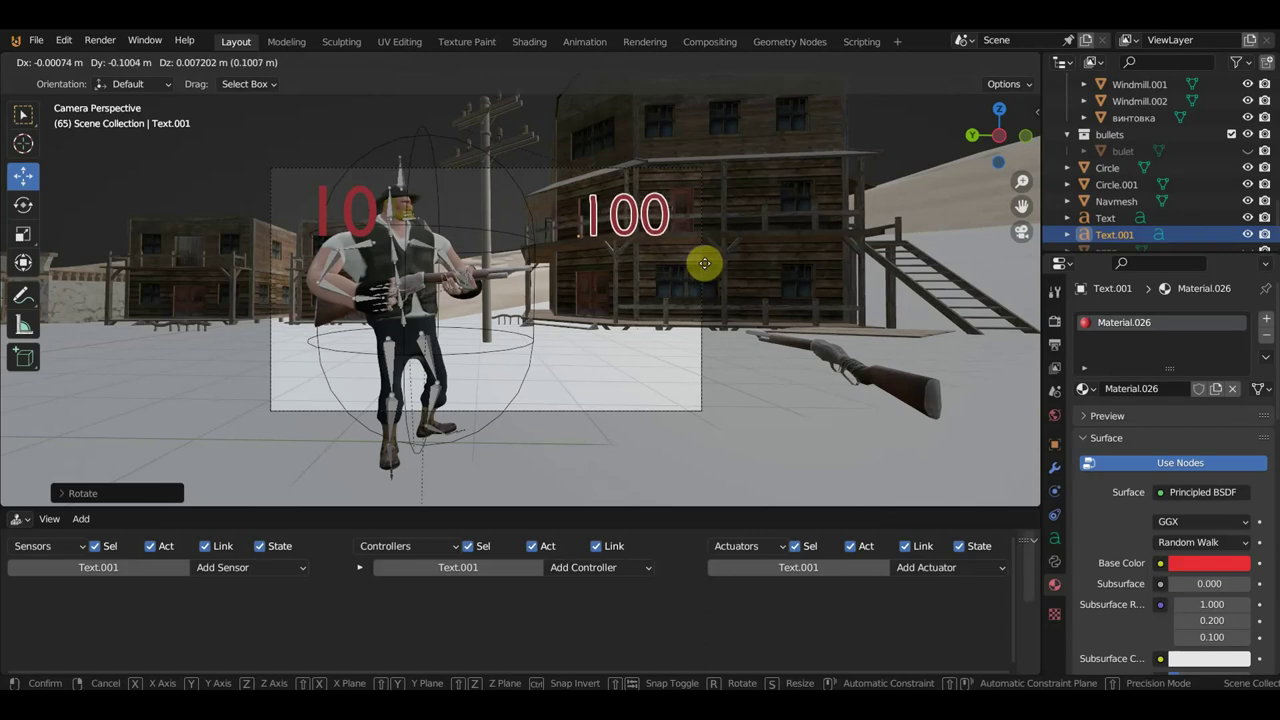
{"action": "left_click", "coordinate": [709, 258]}
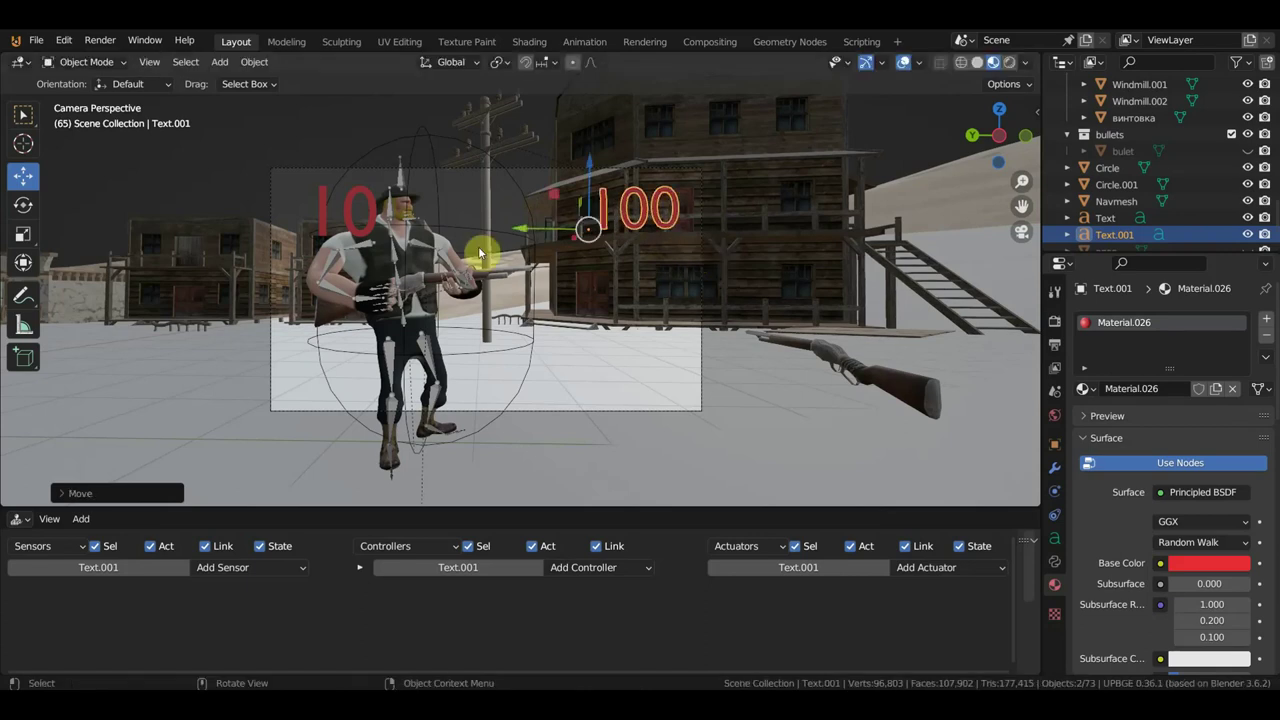
Nudge the red 10 text slightly left and scale it to 0.974
{"action": "left_click", "coordinate": [367, 235]}
{"action": "key", "text": "g"}
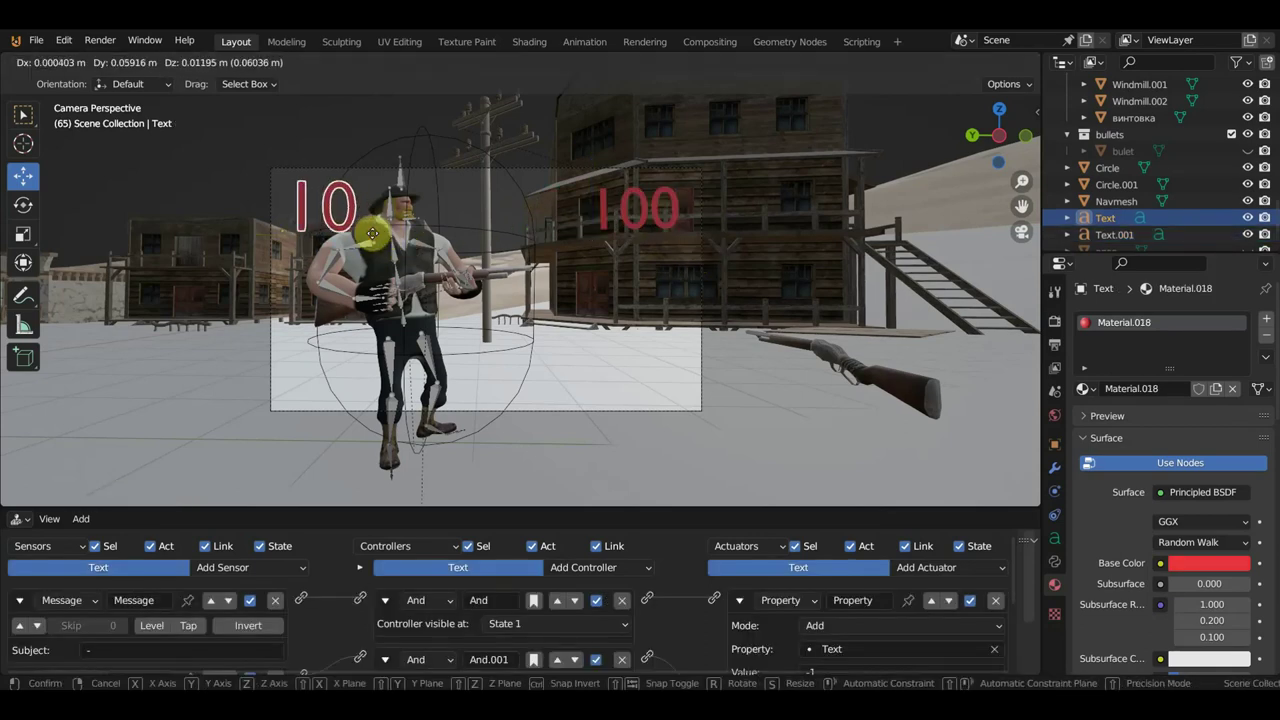
{"action": "left_click", "coordinate": [371, 238]}
{"action": "key", "text": "s"}
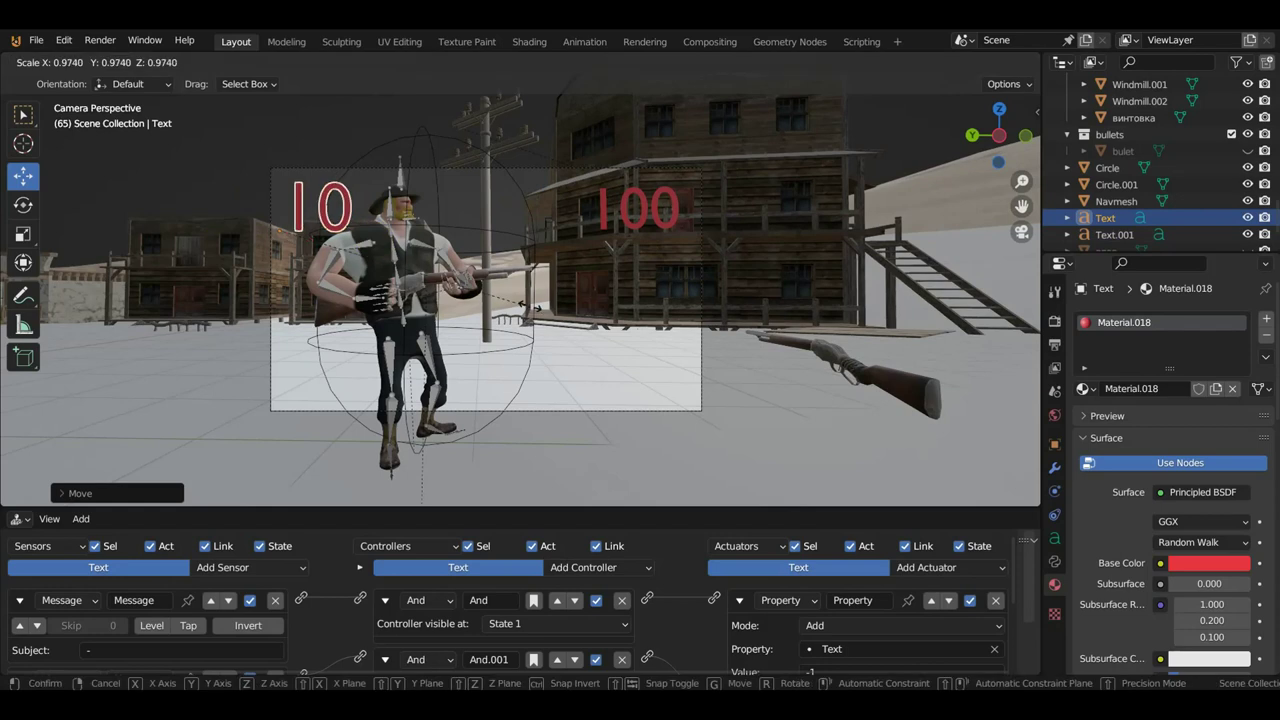
{"action": "left_click", "coordinate": [518, 302]}
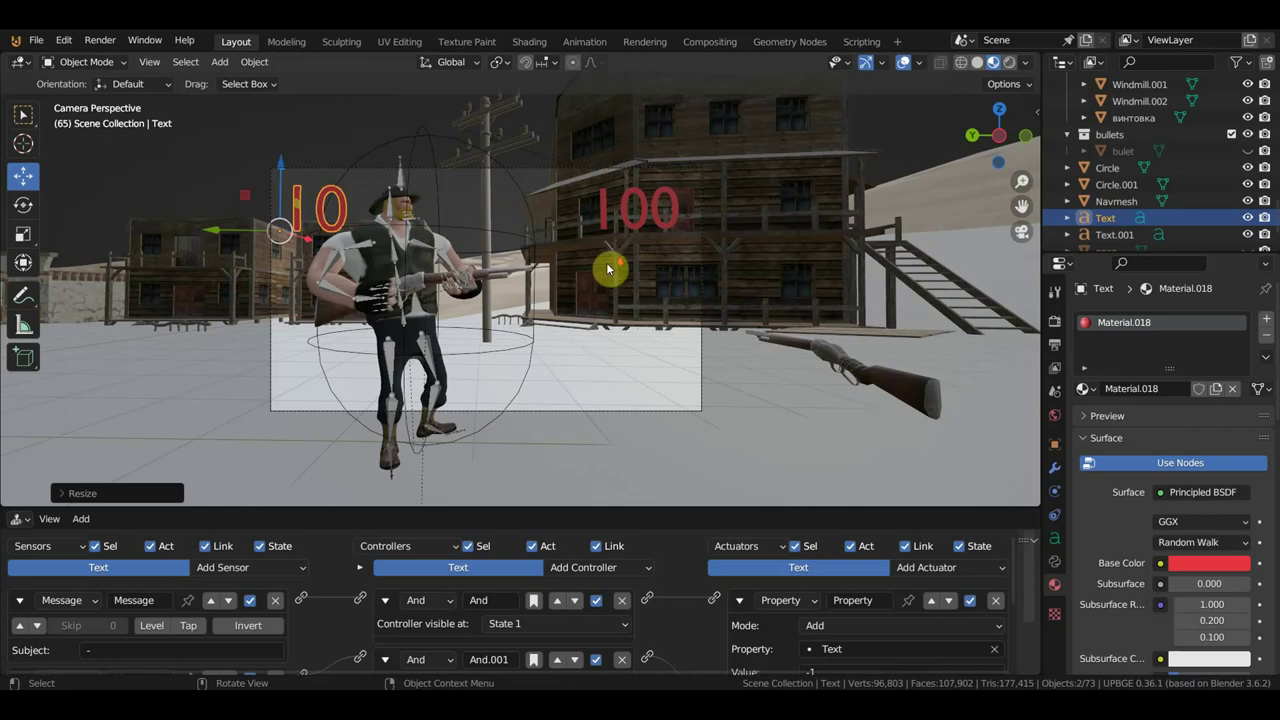
{"action": "mouse_move", "coordinate": [608, 266]}
{"action": "middle_mouse_down"}
{"action": "mouse_move", "coordinate": [680, 294]}
{"action": "mouse_move", "coordinate": [727, 291]}
{"action": "mouse_move", "coordinate": [663, 286]}
{"action": "mouse_move", "coordinate": [651, 263]}
{"action": "mouse_move", "coordinate": [563, 271]}
{"action": "mouse_move", "coordinate": [673, 242]}
{"action": "middle_mouse_up"}
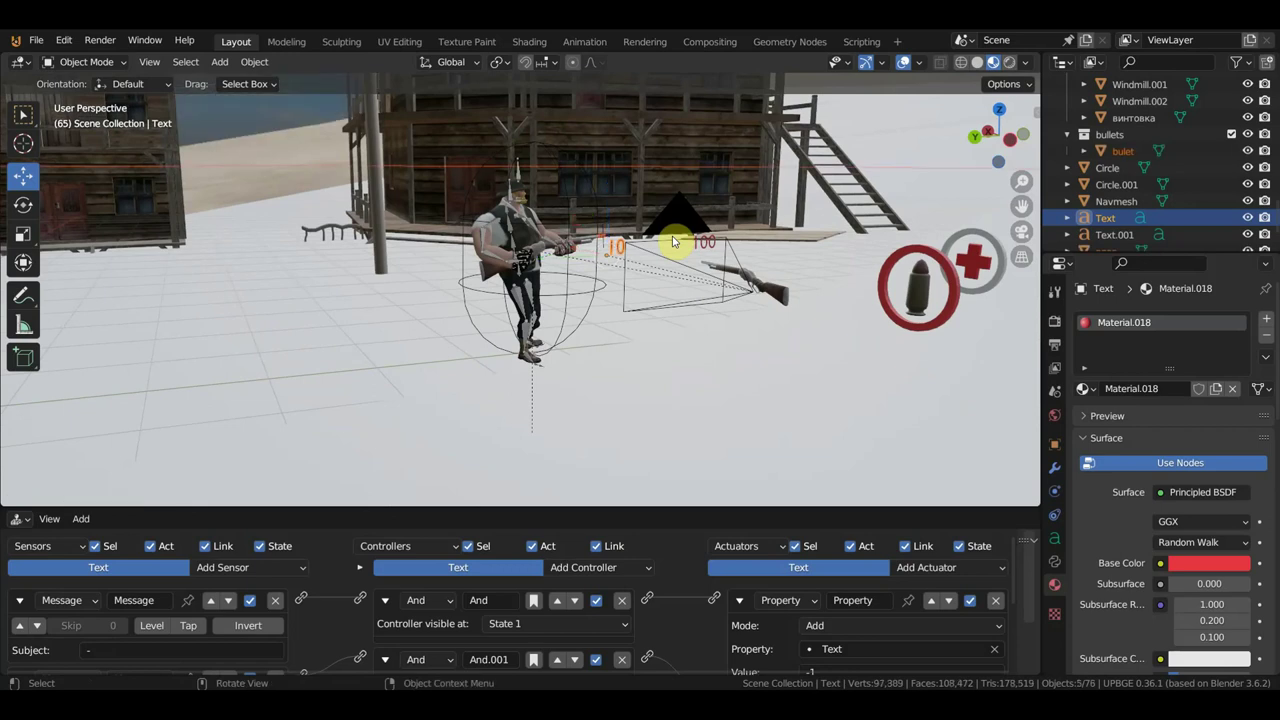
Select the medkit ring Circle.001 and make the lower logic editing area taller
{"action": "scroll", "coordinate": [674, 243], "scroll_direction": "down", "scroll_amount": 3}
{"action": "middle_click_drag", "start_coordinate": [660, 257], "coordinate": [774, 220]}
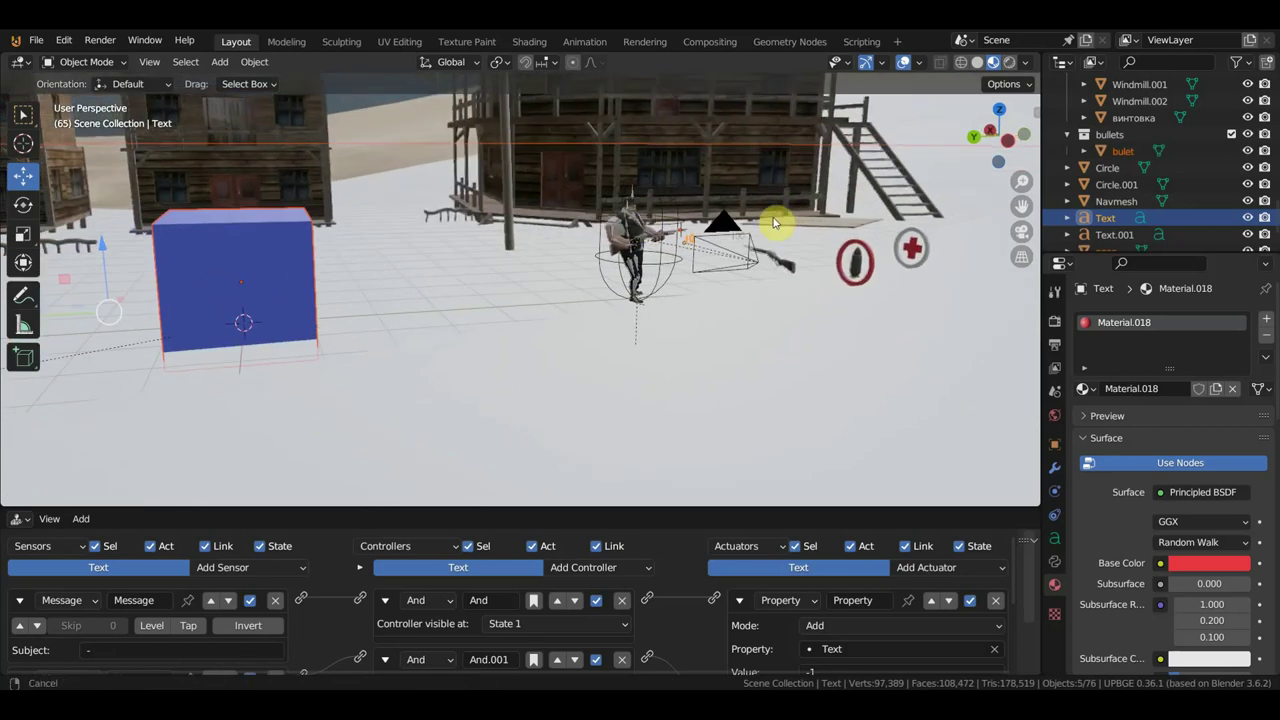
{"action": "left_click", "coordinate": [265, 257]}
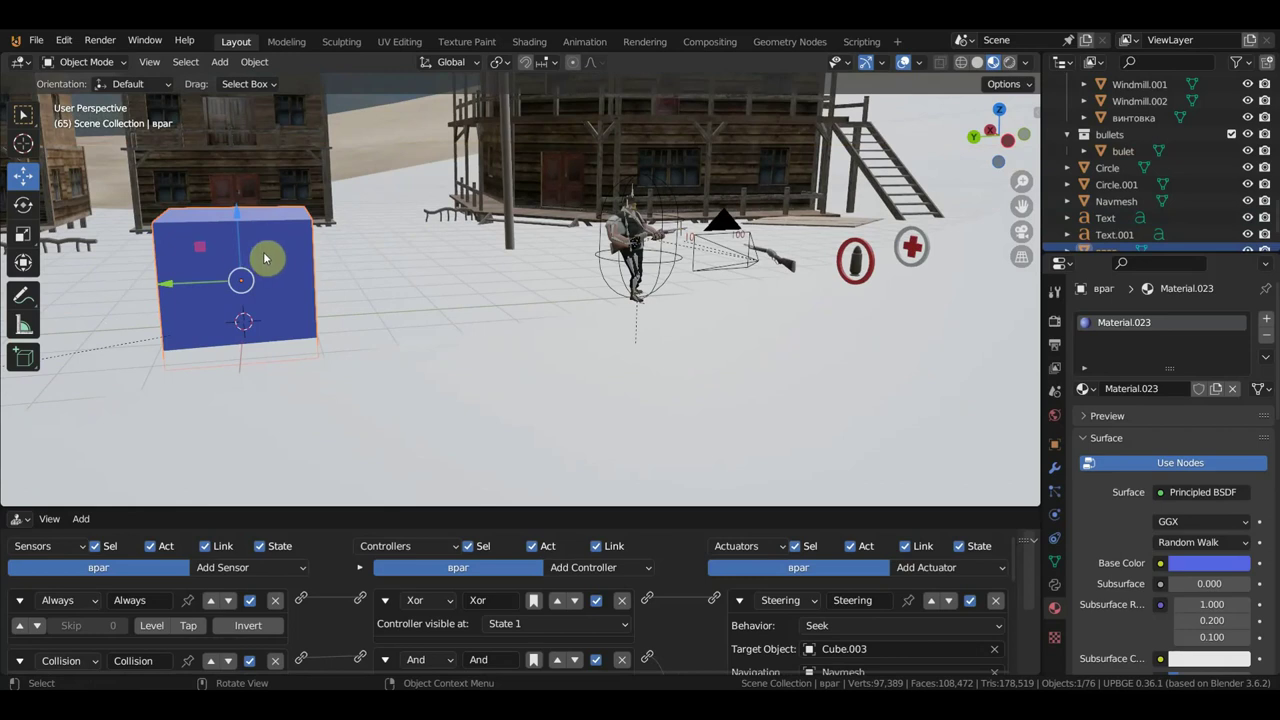
{"action": "mouse_move", "coordinate": [749, 271]}
{"action": "middle_mouse_down"}
{"action": "mouse_move", "coordinate": [524, 318]}
{"action": "mouse_move", "coordinate": [697, 318]}
{"action": "mouse_move", "coordinate": [778, 298]}
{"action": "middle_mouse_up"}
{"action": "left_click", "coordinate": [832, 250]}
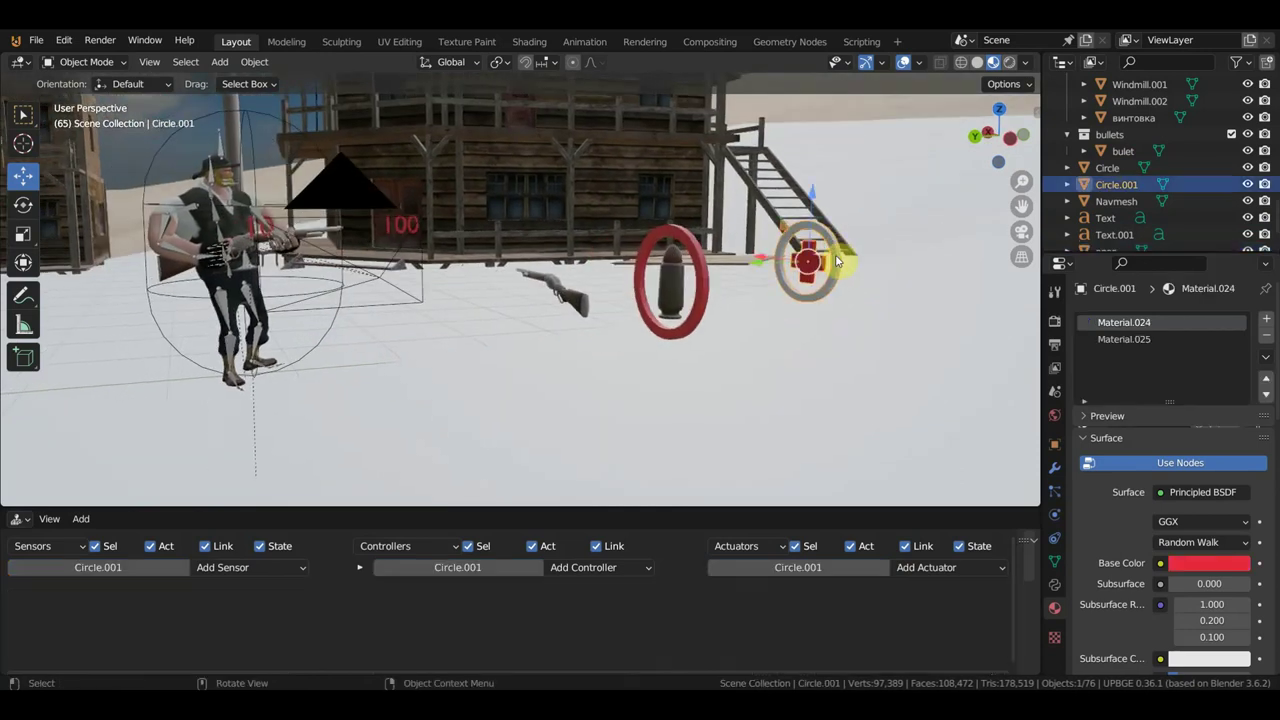
{"action": "scroll", "coordinate": [640, 314], "scroll_direction": "down", "scroll_amount": 3}
{"action": "middle_click_drag", "start_coordinate": [613, 316], "coordinate": [686, 314]}
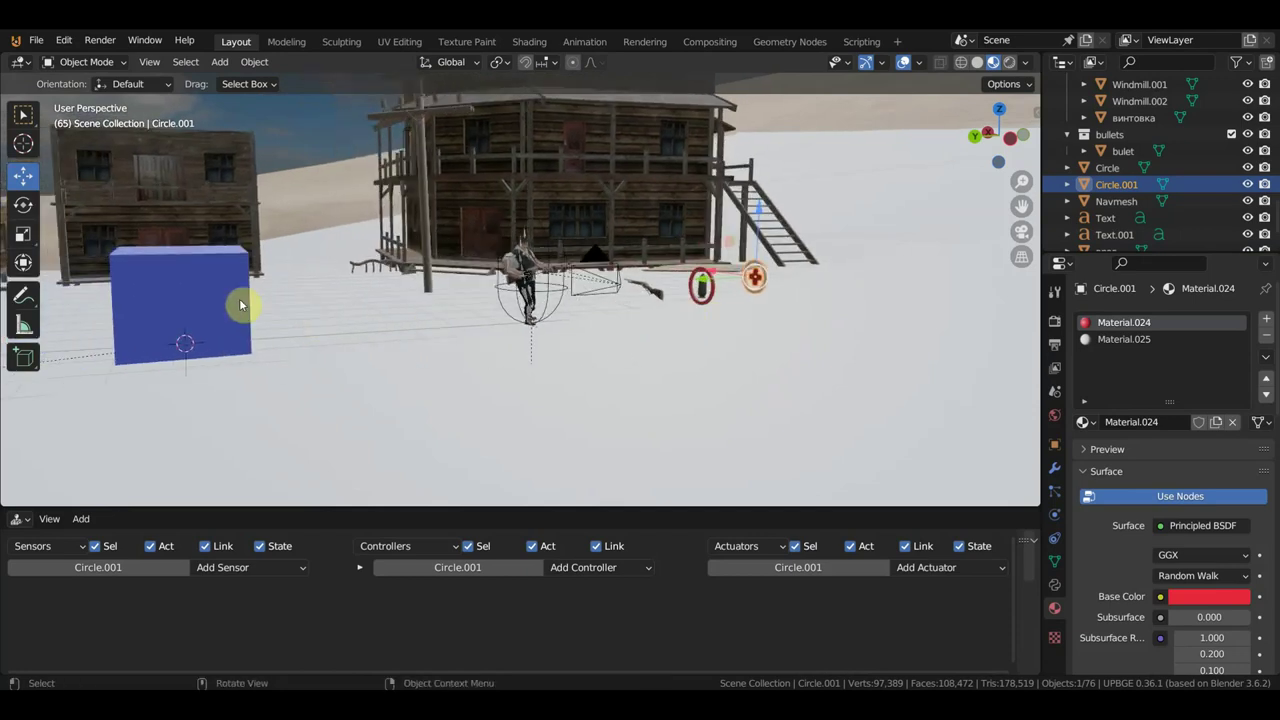
{"action": "scroll", "coordinate": [766, 309], "scroll_direction": "up", "scroll_amount": 2}
{"action": "scroll", "coordinate": [771, 314], "scroll_direction": "up", "scroll_amount": 5}
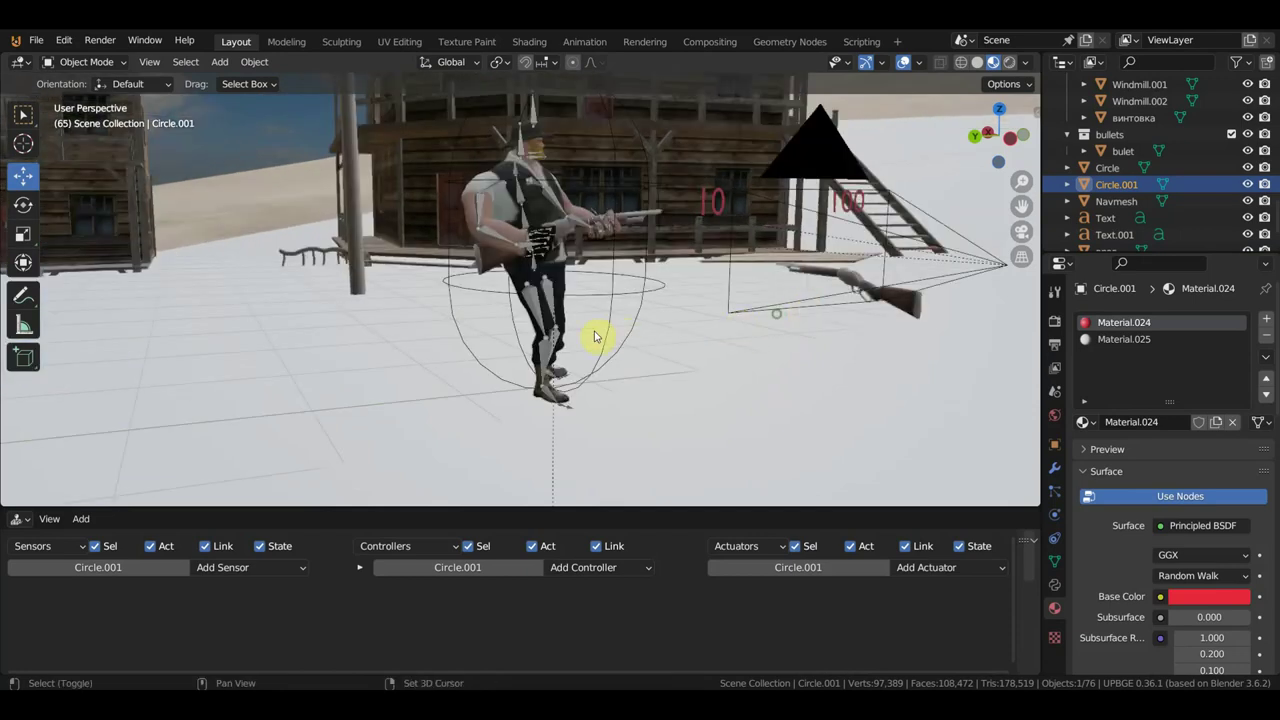
{"action": "mouse_move", "coordinate": [600, 337]}
{"action": "middle_mouse_down"}
{"action": "mouse_move", "coordinate": [487, 337]}
{"action": "mouse_move", "coordinate": [586, 334]}
{"action": "mouse_move", "coordinate": [557, 331]}
{"action": "middle_mouse_up"}
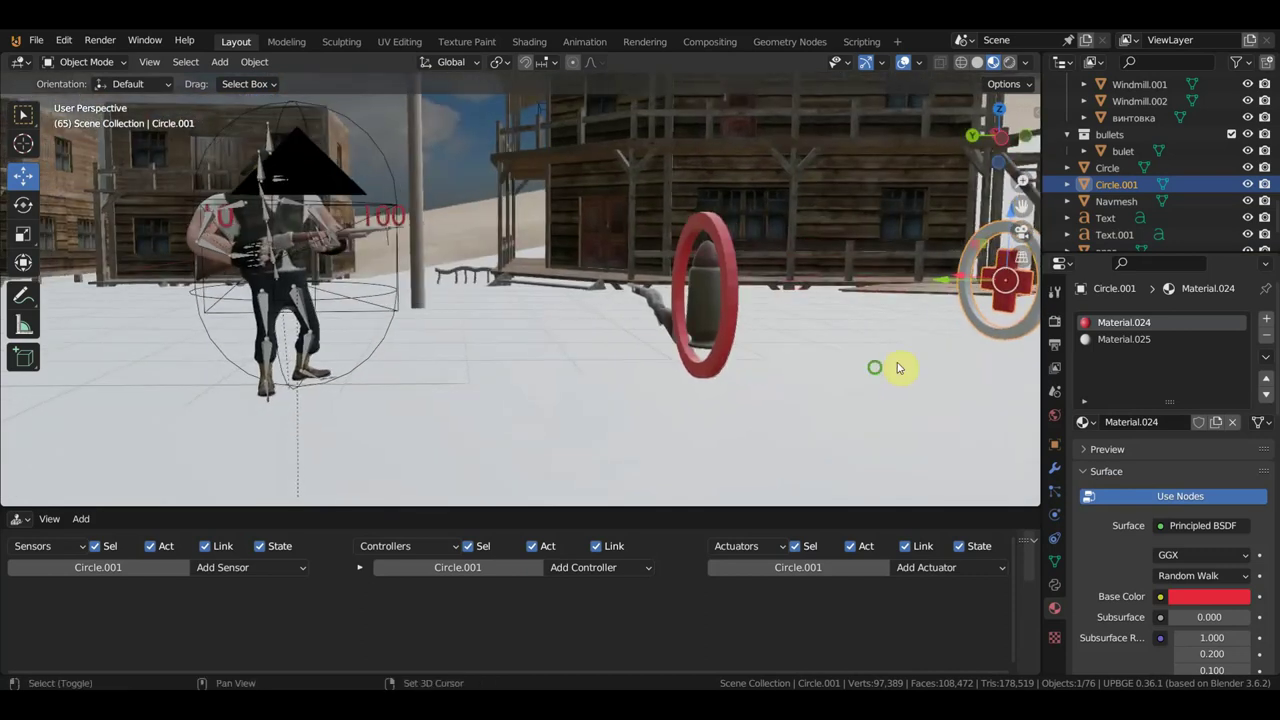
{"action": "mouse_move", "coordinate": [894, 366]}
{"action": "middle_mouse_down"}
{"action": "mouse_move", "coordinate": [790, 360]}
{"action": "mouse_move", "coordinate": [946, 360]}
{"action": "mouse_move", "coordinate": [777, 251]}
{"action": "mouse_move", "coordinate": [840, 346]}
{"action": "mouse_move", "coordinate": [700, 336]}
{"action": "mouse_move", "coordinate": [709, 389]}
{"action": "mouse_move", "coordinate": [751, 330]}
{"action": "middle_mouse_up"}
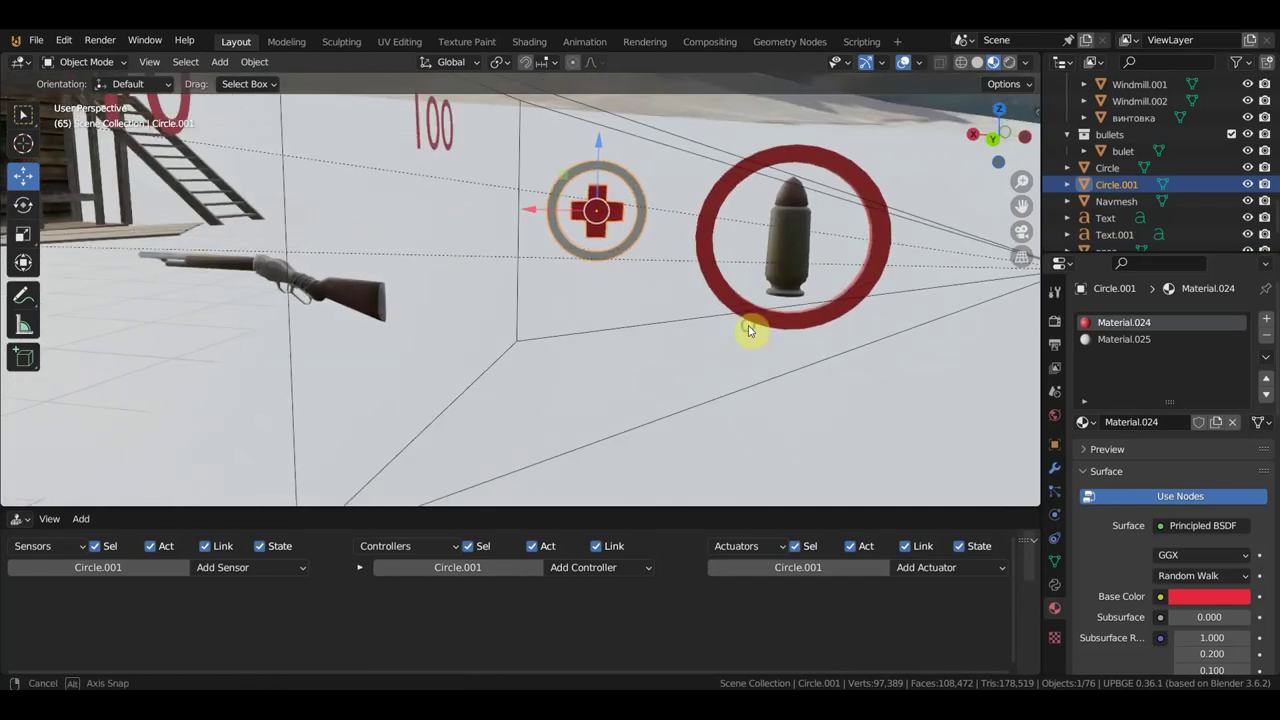
{"action": "left_click_drag", "start_coordinate": [557, 506], "coordinate": [557, 506]}
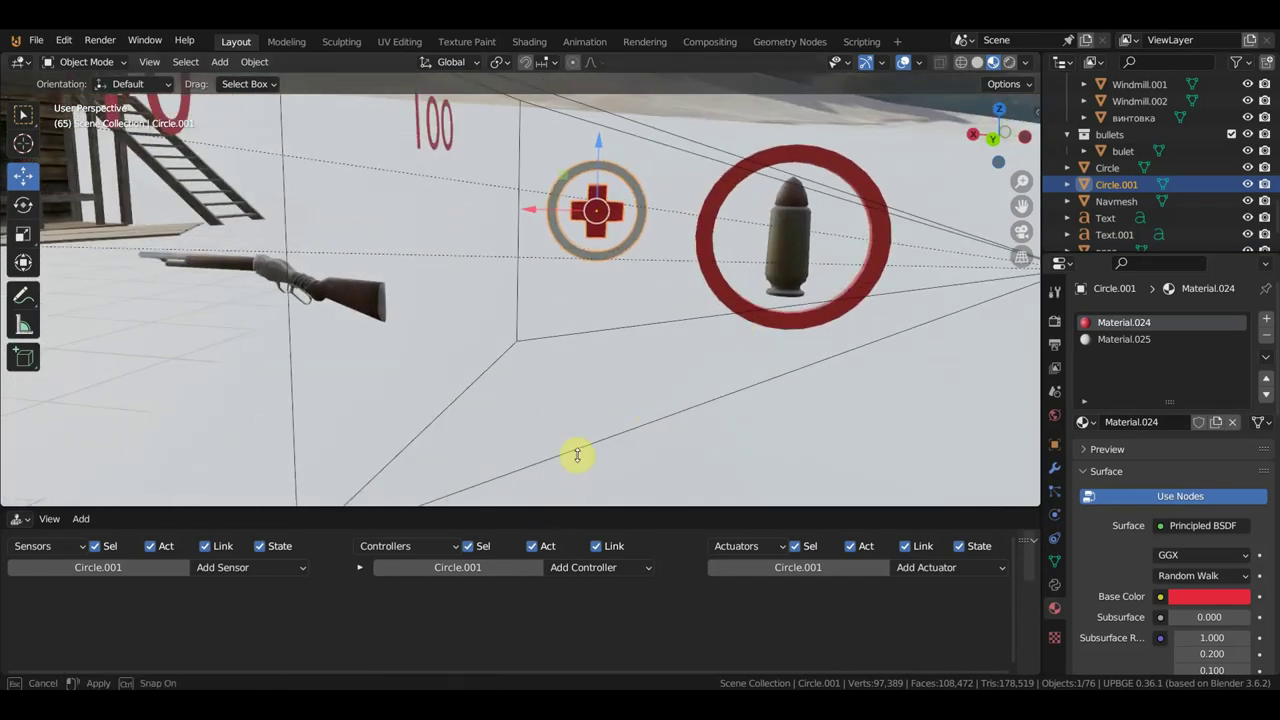
{"action": "left_click_drag", "start_coordinate": [577, 455], "coordinate": [598, 378]}
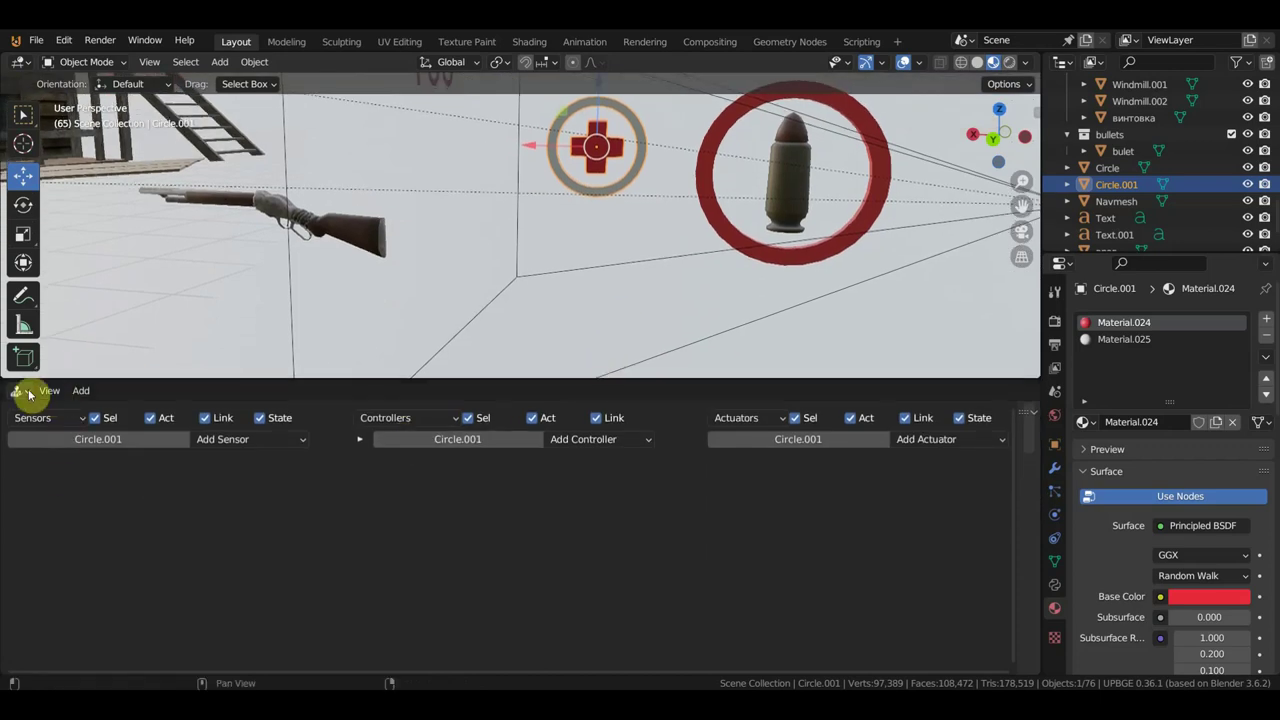
Switch the lower area to the Logic Bricks editor
{"action": "left_click", "coordinate": [28, 392]}
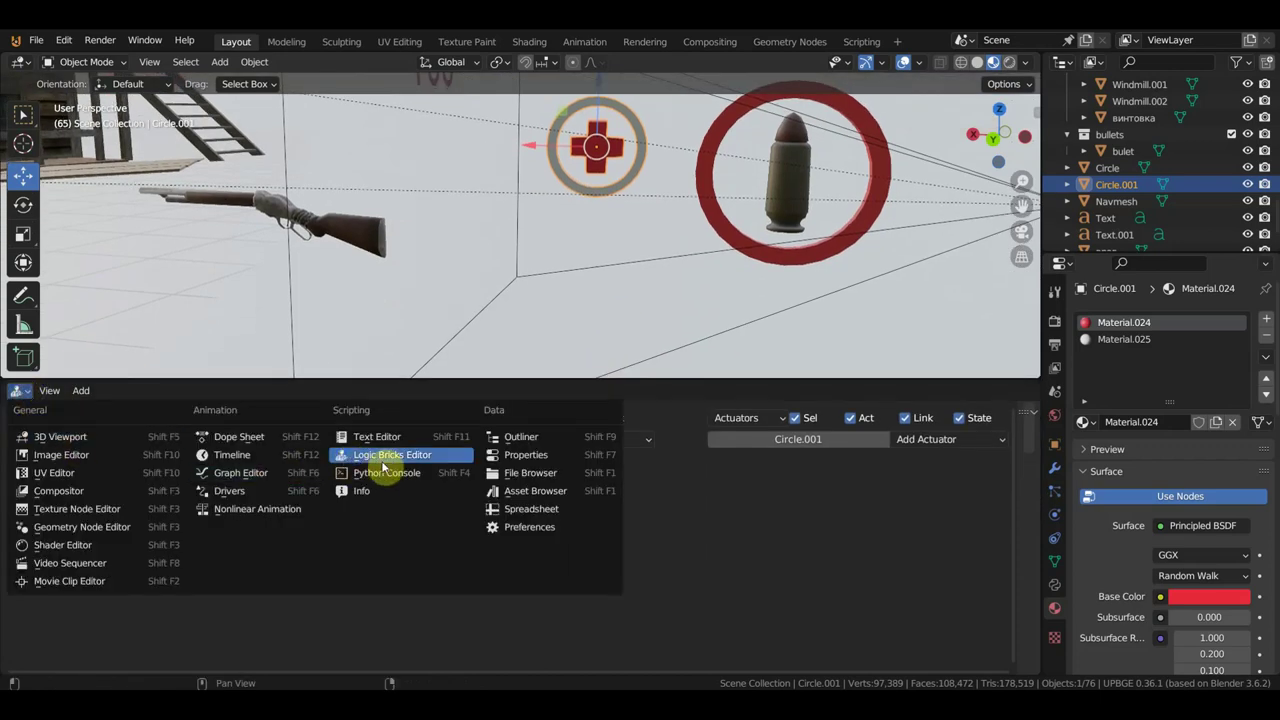
{"action": "left_click", "coordinate": [420, 463]}
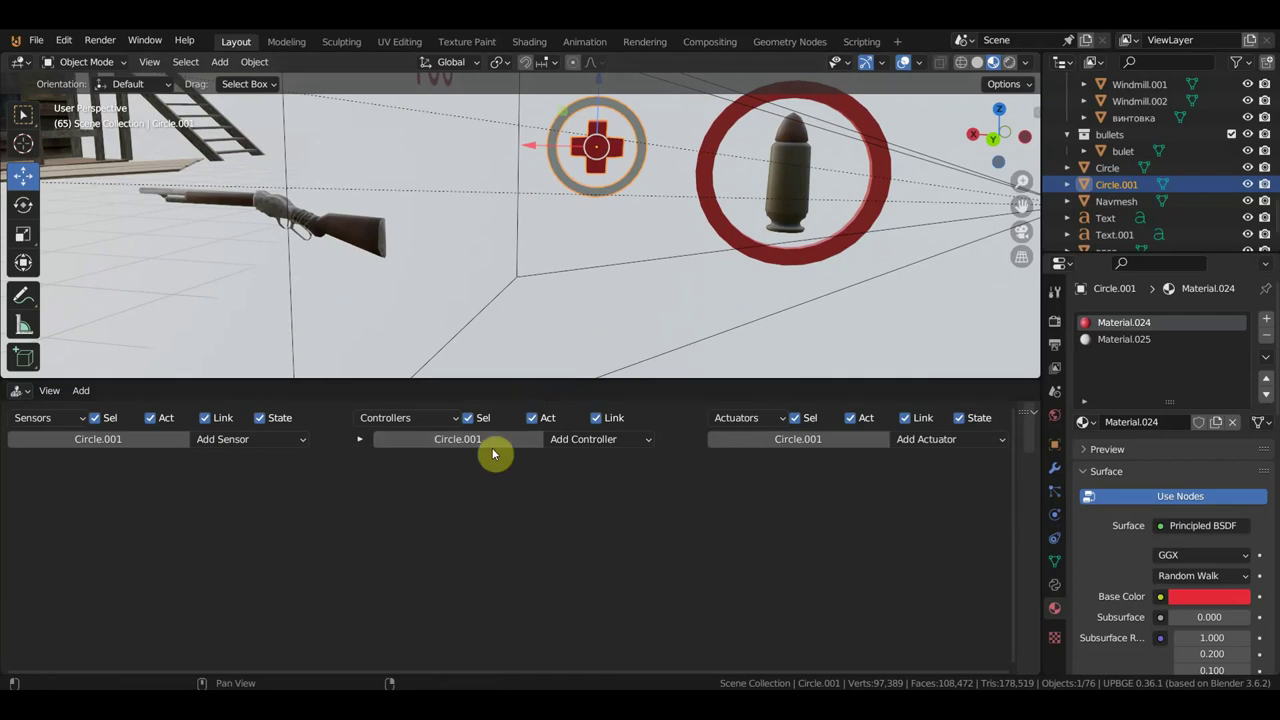
{"action": "scroll", "coordinate": [702, 224], "scroll_direction": "down", "scroll_amount": 2}
{"action": "mouse_move", "coordinate": [697, 217]}
{"action": "middle_mouse_down"}
{"action": "mouse_move", "coordinate": [670, 225]}
{"action": "mouse_move", "coordinate": [680, 246]}
{"action": "middle_mouse_up"}
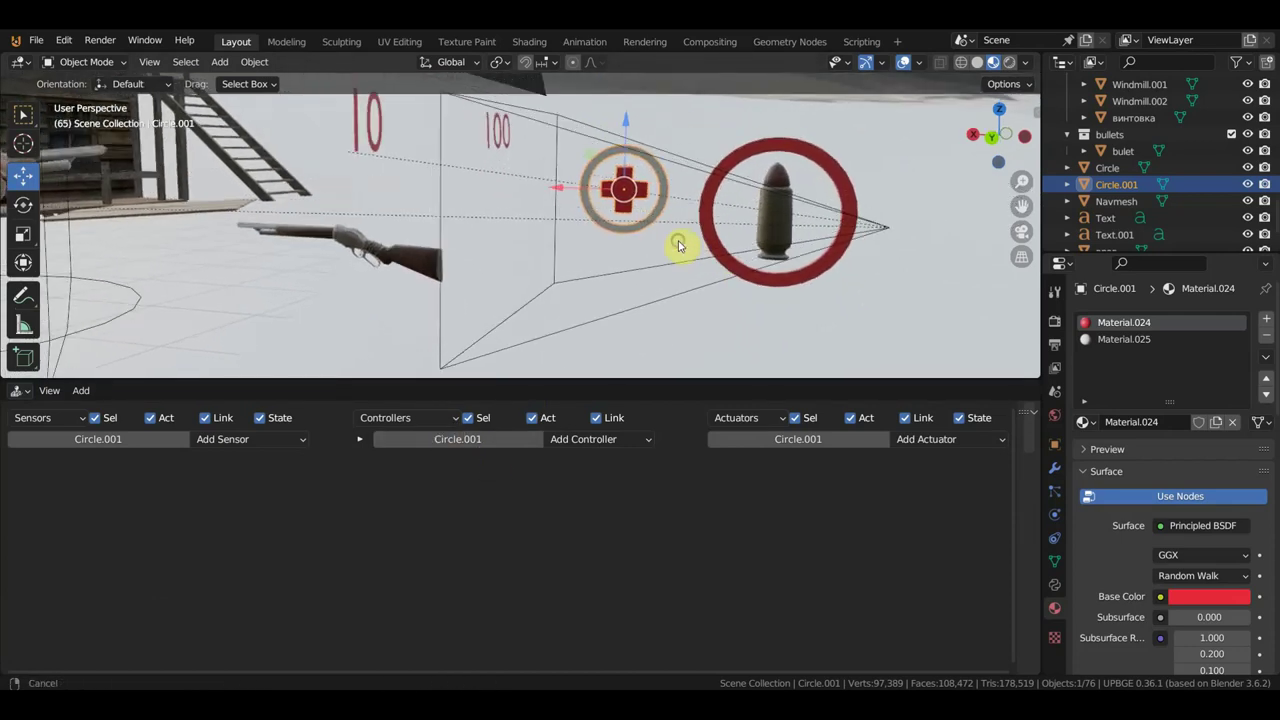
Add an Always sensor and a Motion actuator rotating 3° on Y, linked by an And controller, then collapse them
{"action": "left_click", "coordinate": [235, 441]}
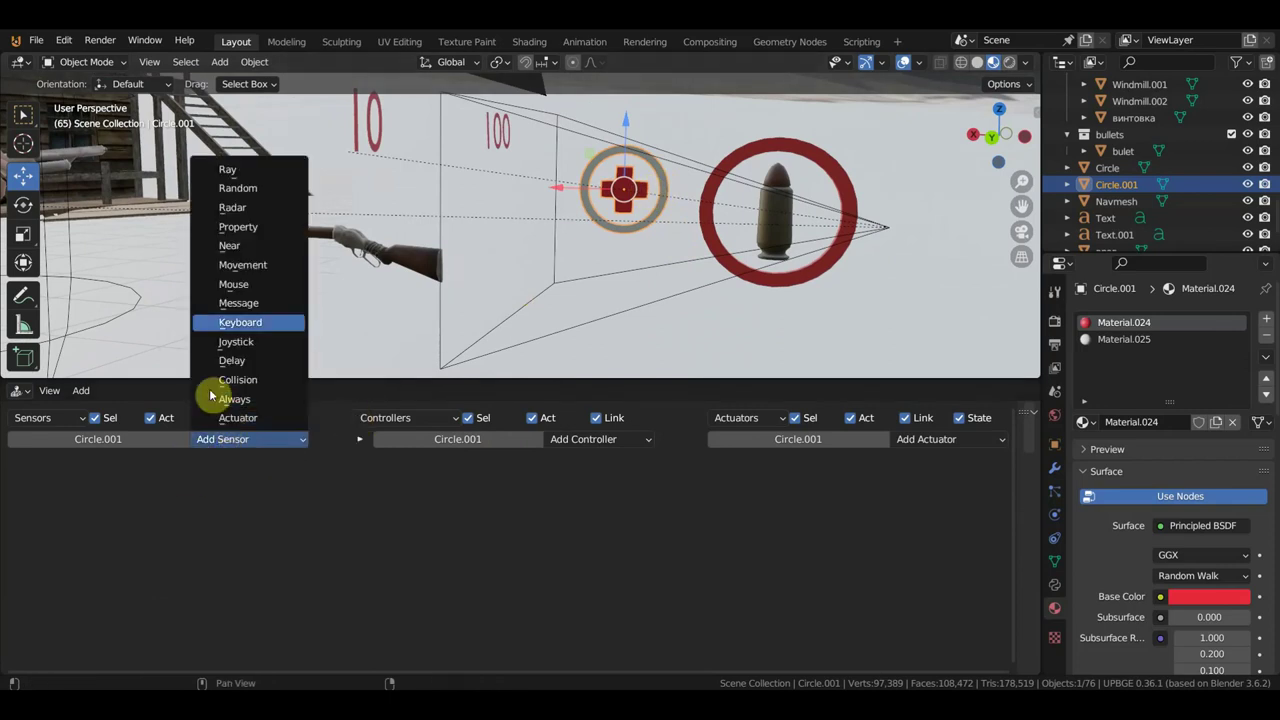
{"action": "left_click", "coordinate": [242, 401]}
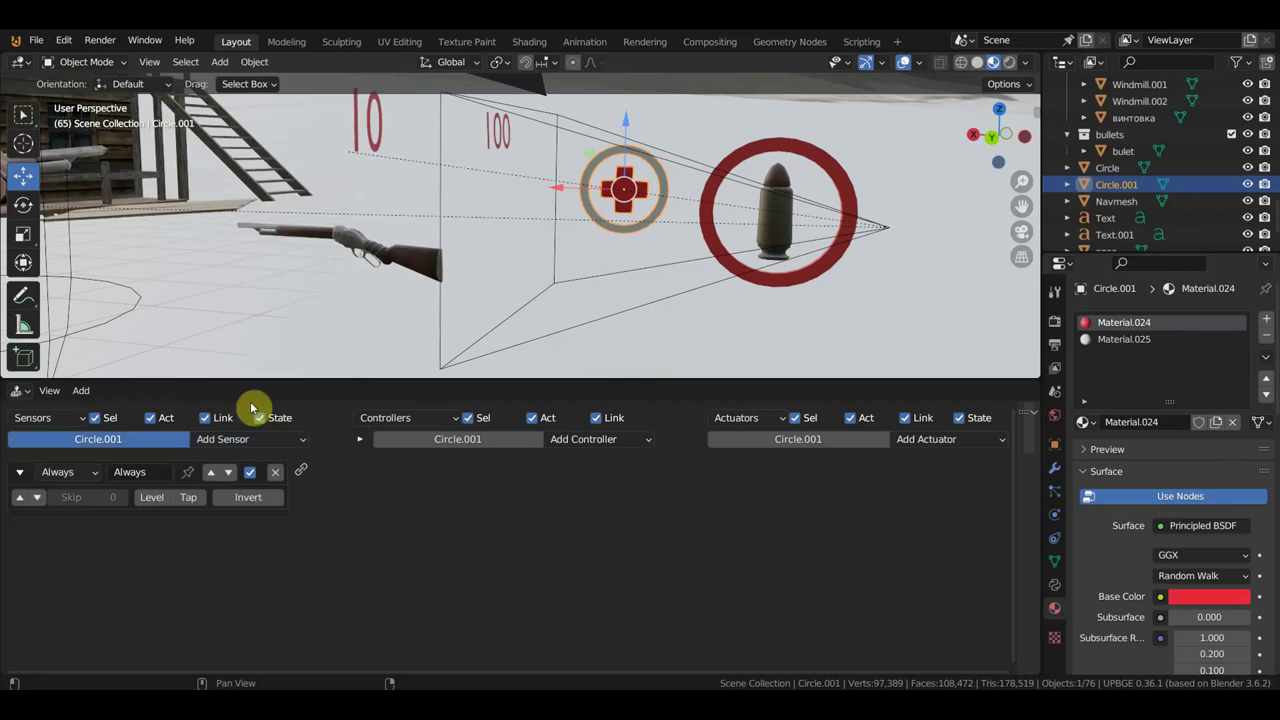
{"action": "left_click", "coordinate": [930, 445]}
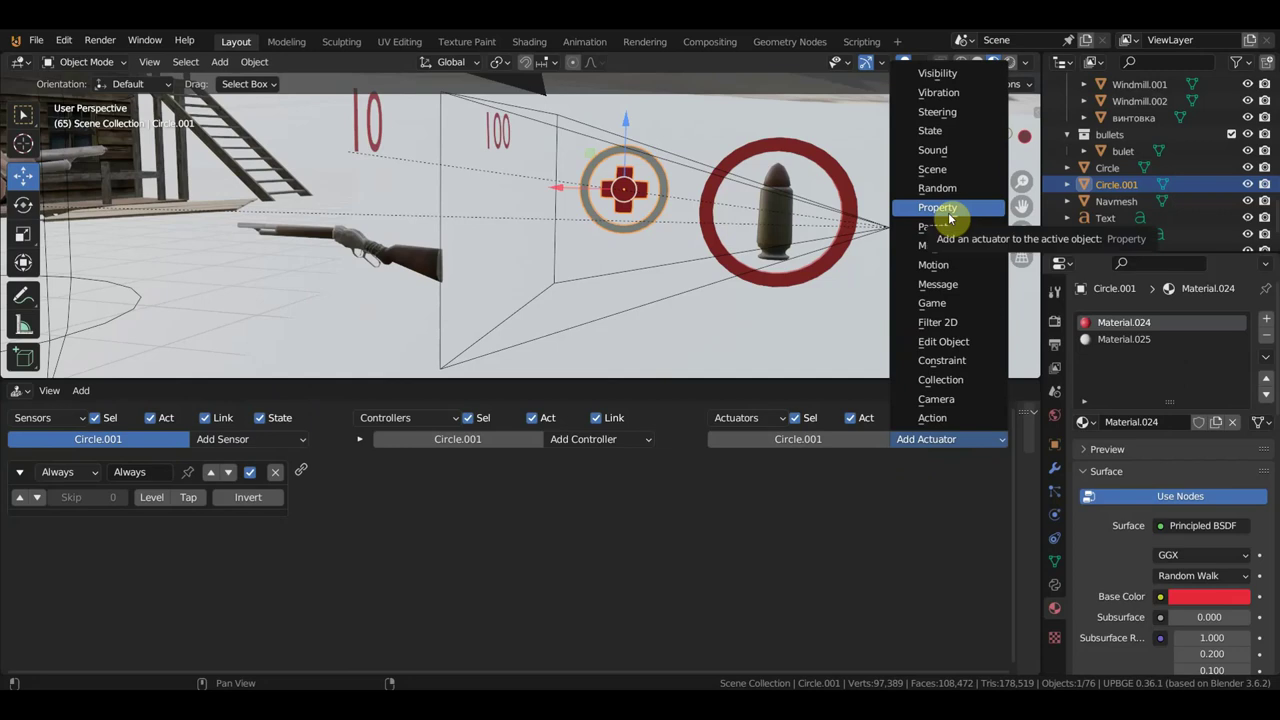
{"action": "left_click", "coordinate": [945, 265]}
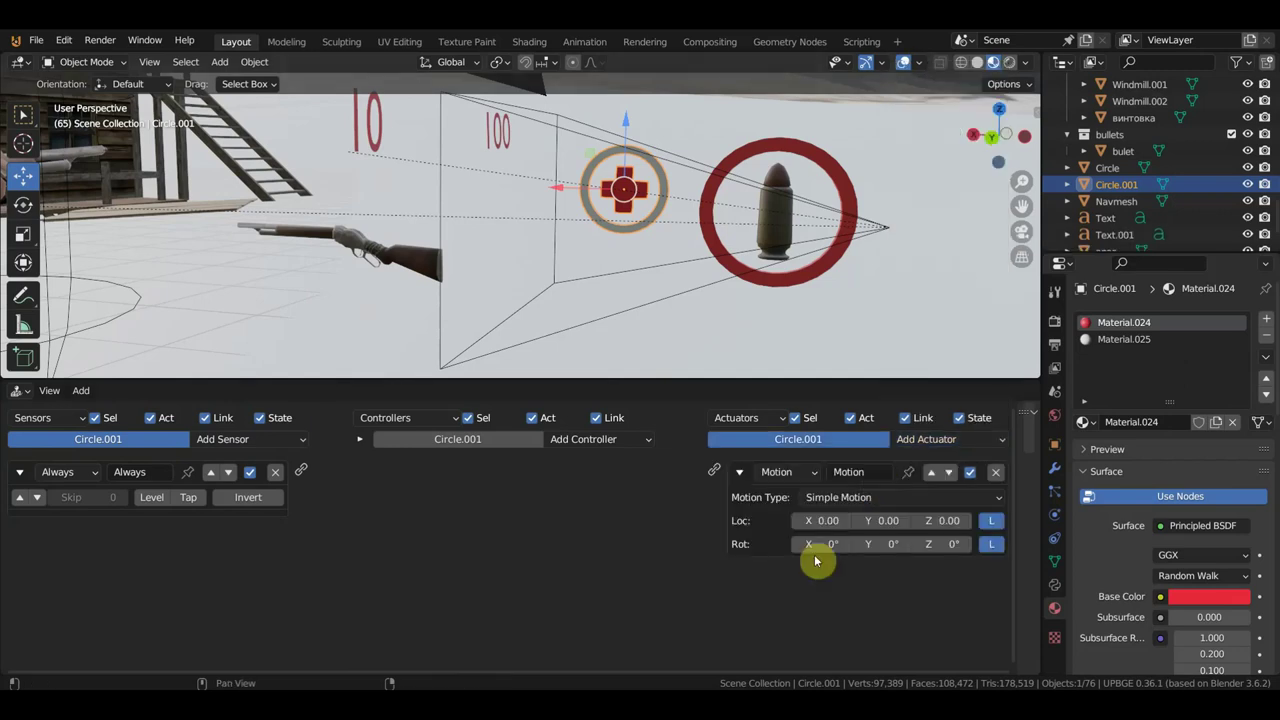
{"action": "left_click_drag", "start_coordinate": [301, 469], "coordinate": [714, 471]}
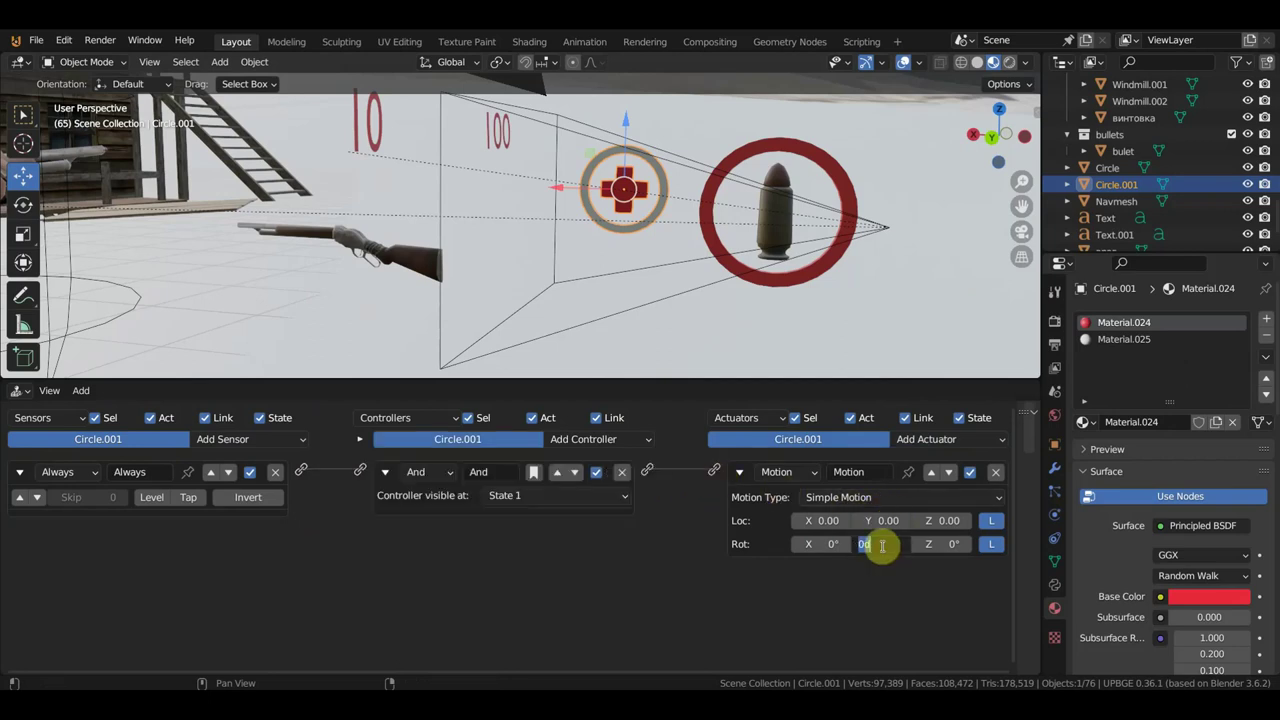
{"action": "type", "text": "3"}
{"action": "key", "text": "Return"}
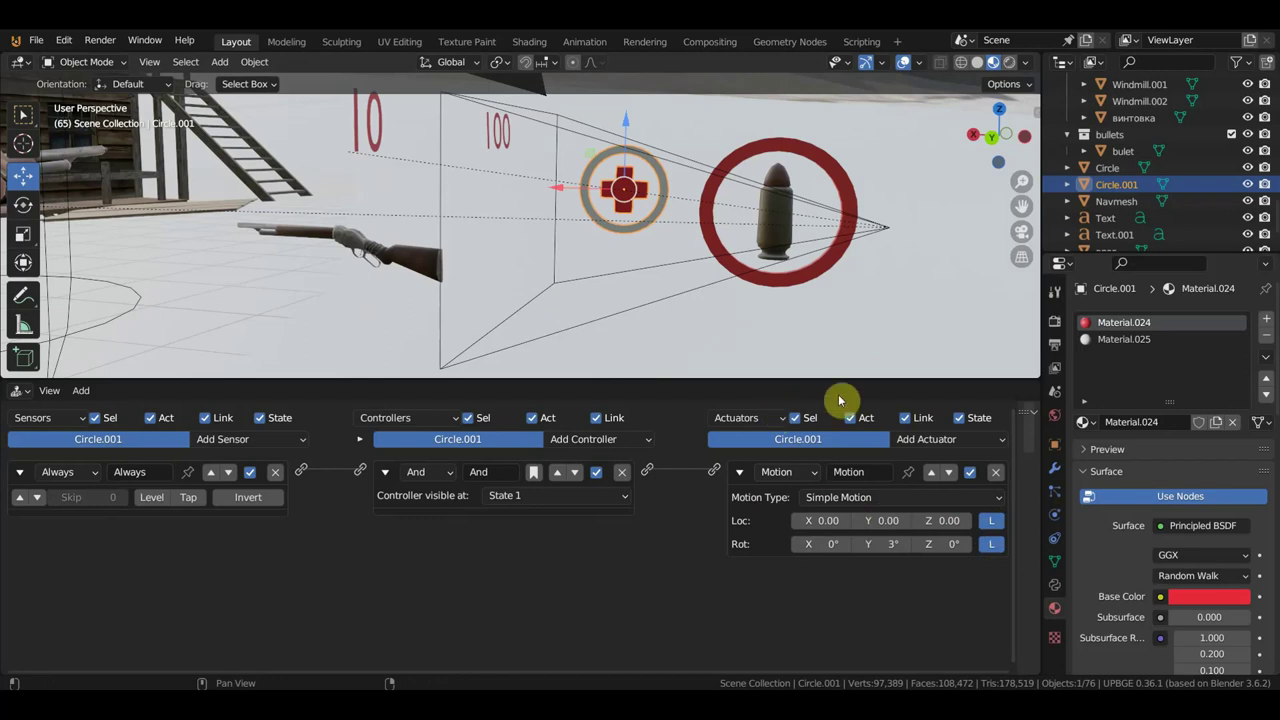
{"action": "left_click", "coordinate": [739, 472]}
{"action": "left_click", "coordinate": [385, 472]}
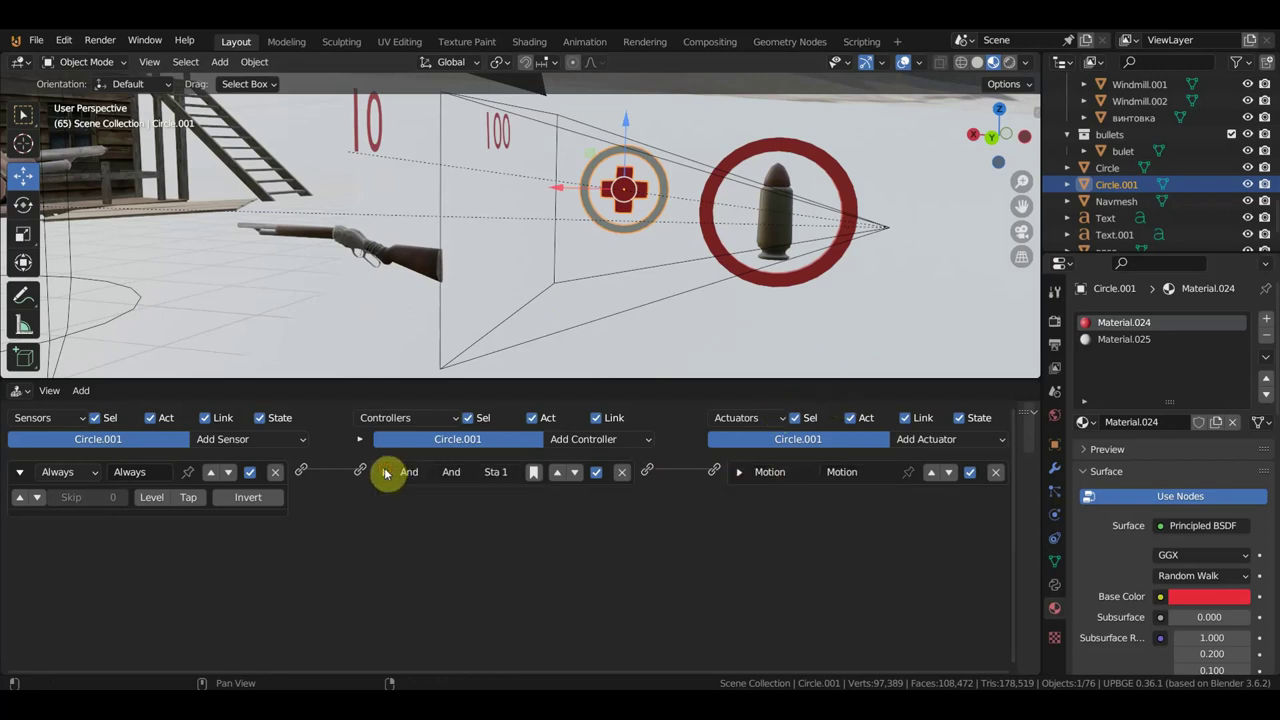
{"action": "left_click", "coordinate": [19, 472]}
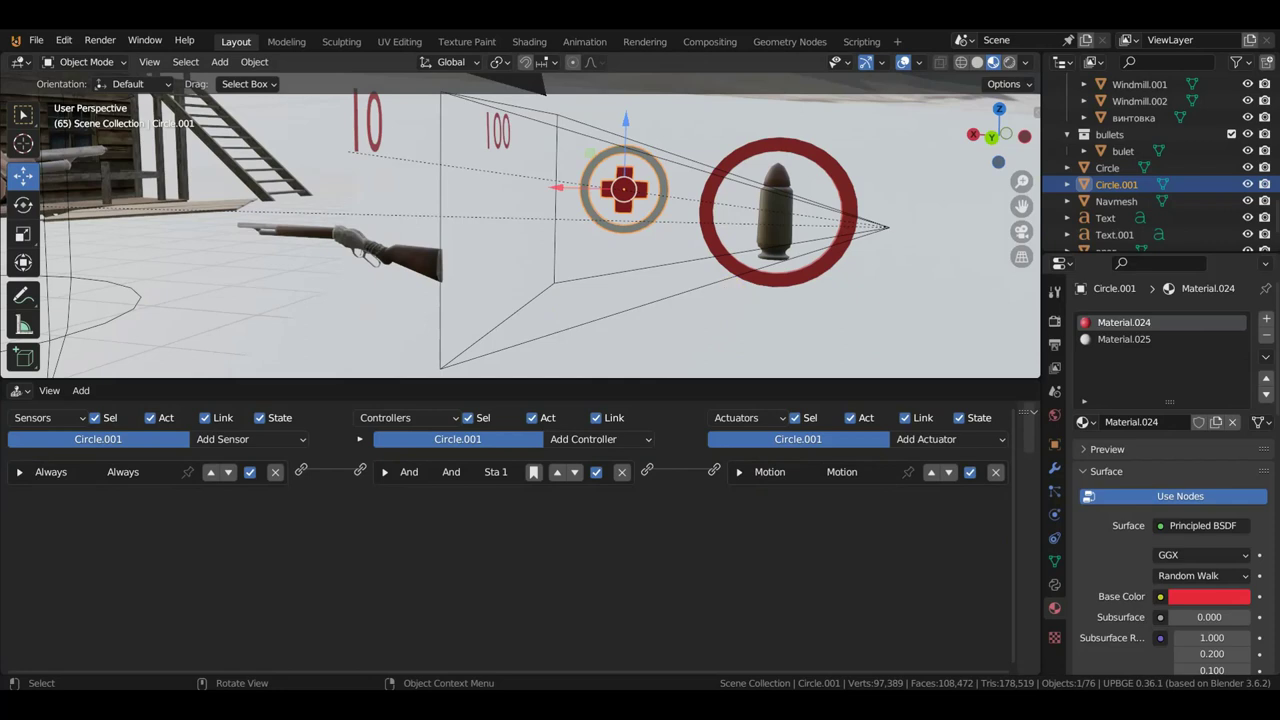
Run the game to test the spinning medkit, stop it, and reframe the view on the rings
{"action": "key", "text": "p"}
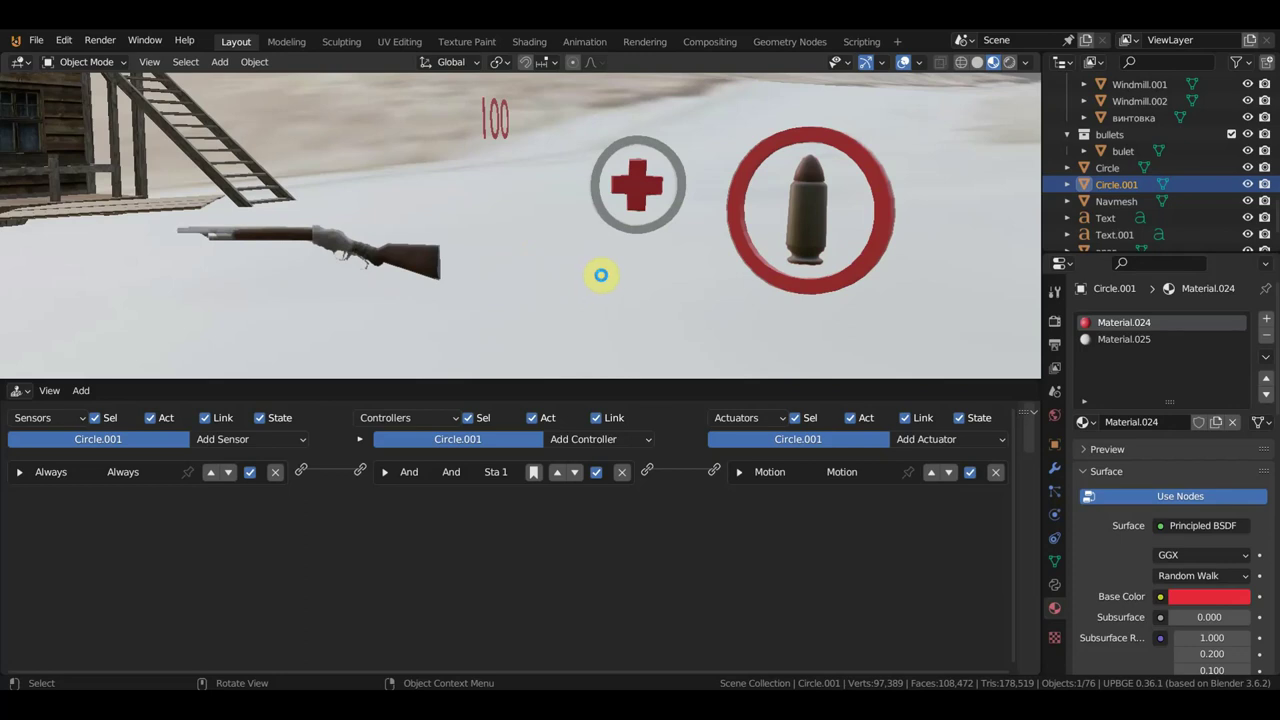
{"action": "key", "text": "Escape"}
{"action": "scroll", "coordinate": [606, 278], "scroll_direction": "up", "scroll_amount": 2}
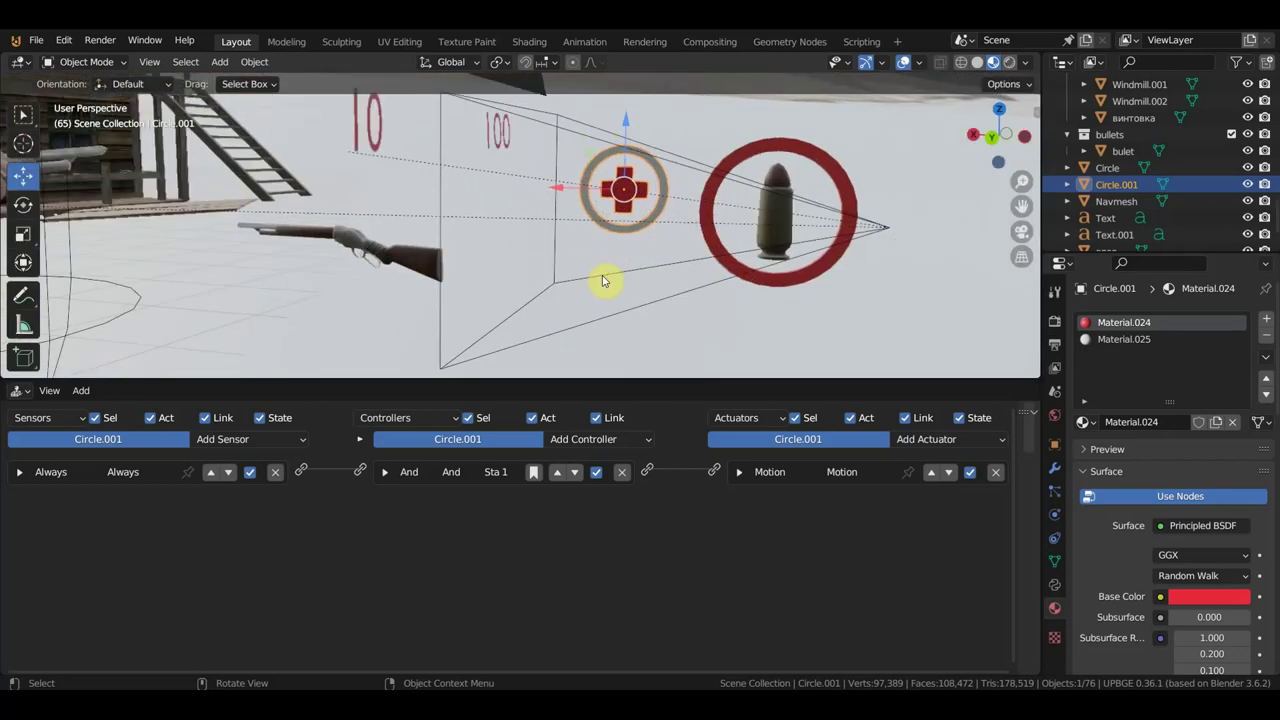
{"action": "scroll", "coordinate": [600, 282], "scroll_direction": "up", "scroll_amount": 1}
{"action": "scroll", "coordinate": [578, 284], "scroll_direction": "up", "scroll_amount": 2}
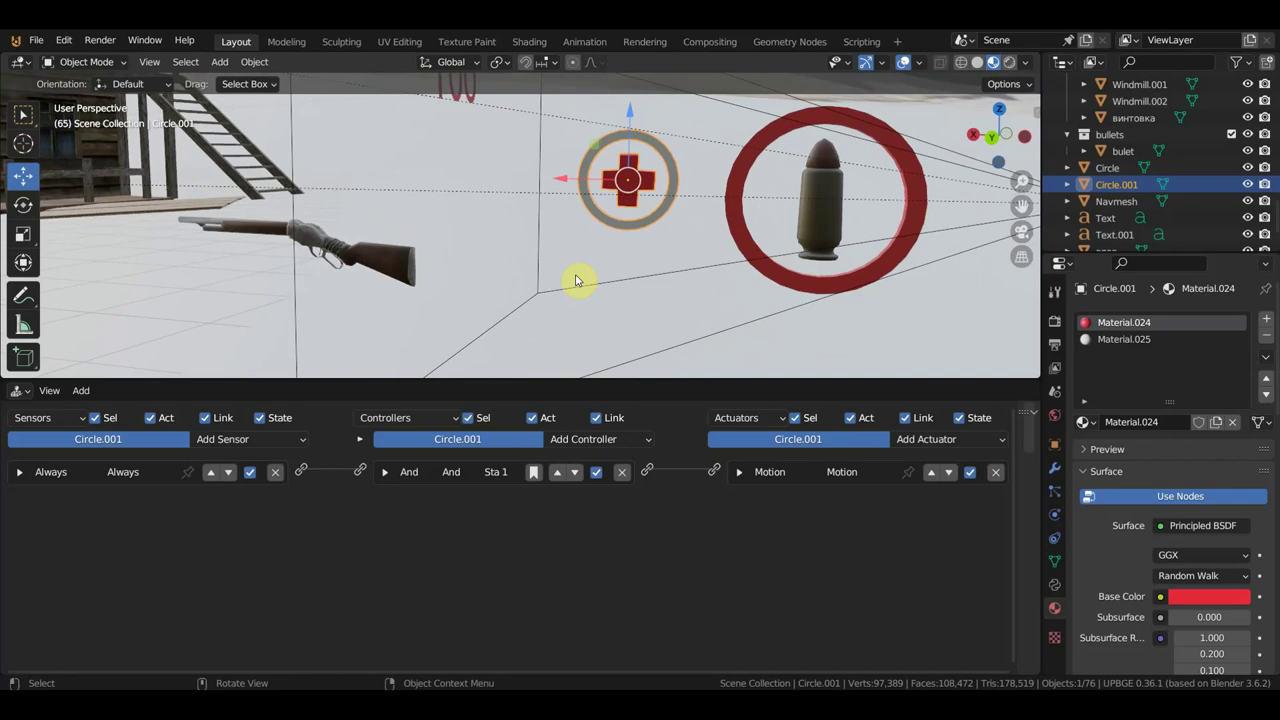
{"action": "scroll", "coordinate": [660, 272], "scroll_direction": "down", "scroll_amount": 2}
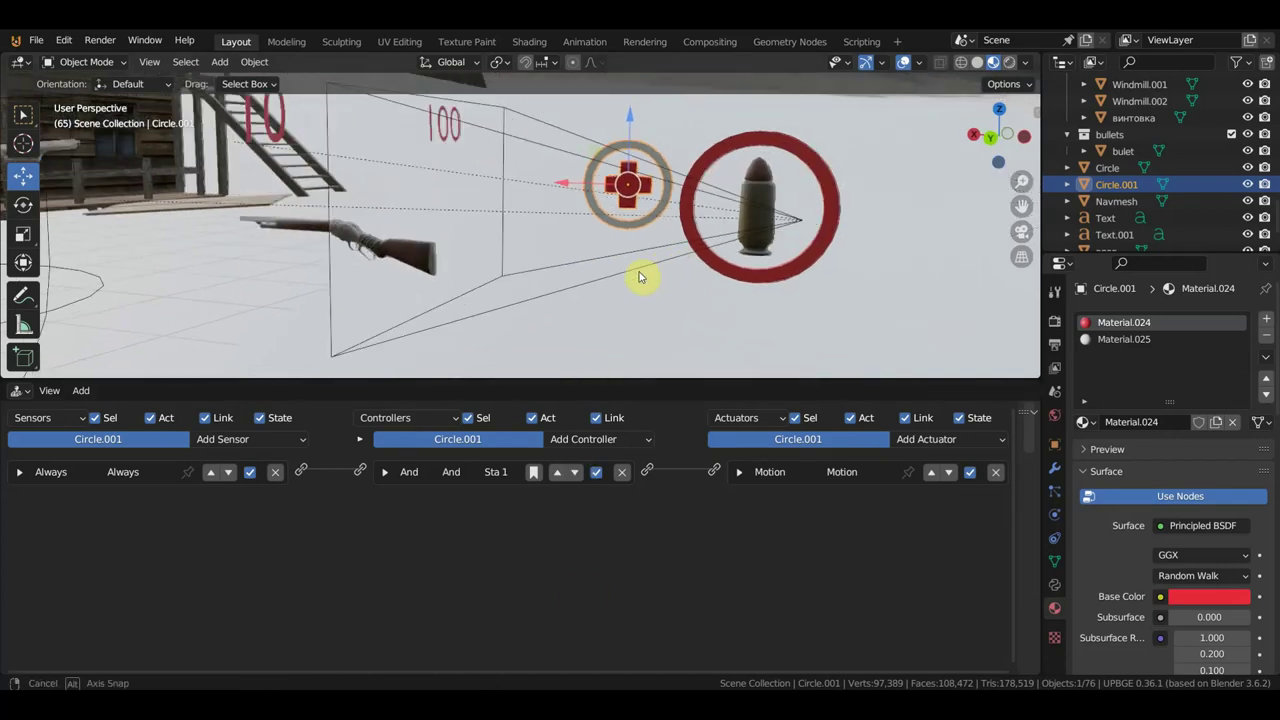
{"action": "middle_click_drag", "start_coordinate": [640, 277], "coordinate": [702, 283], "text": "shift"}
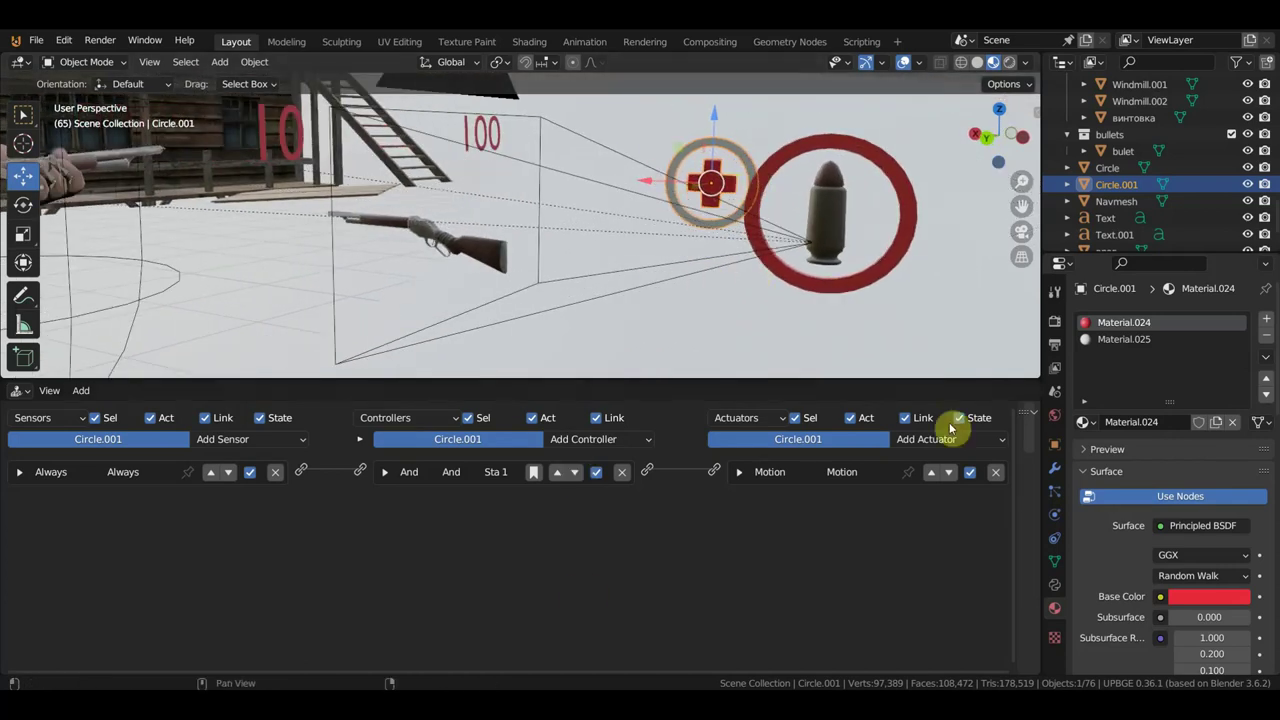
Add a Float game property named 'аптечка' to Circle.001, then close the sidebar
{"action": "left_click_drag", "start_coordinate": [1014, 451], "coordinate": [663, 455]}
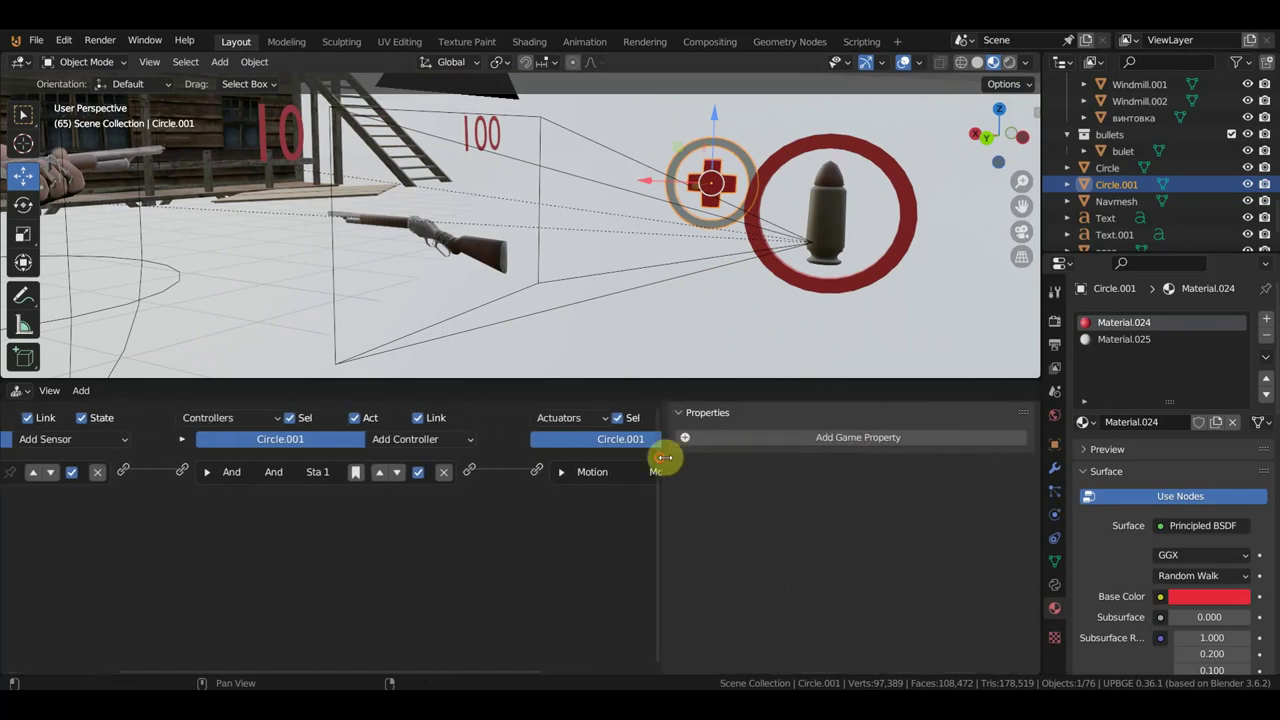
{"action": "left_click", "coordinate": [842, 440]}
{"action": "left_click", "coordinate": [728, 464]}
{"action": "type", "text": "аптечка"}
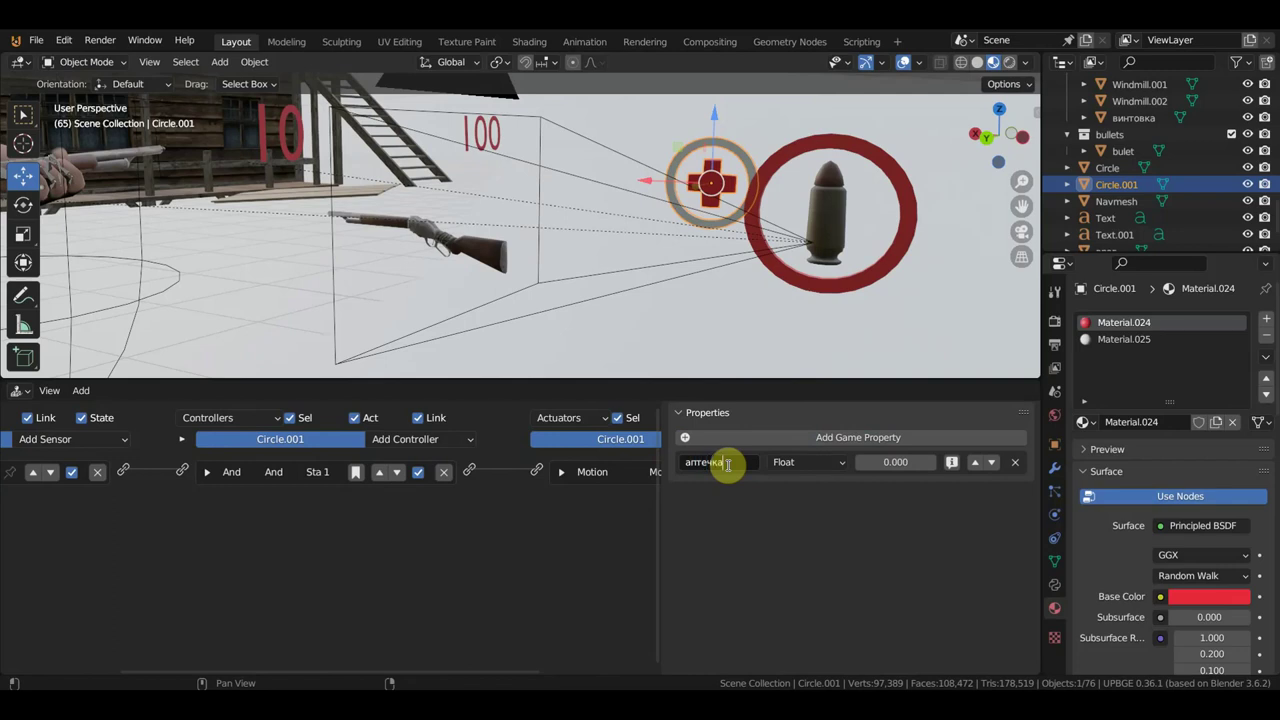
{"action": "left_click", "coordinate": [789, 463]}
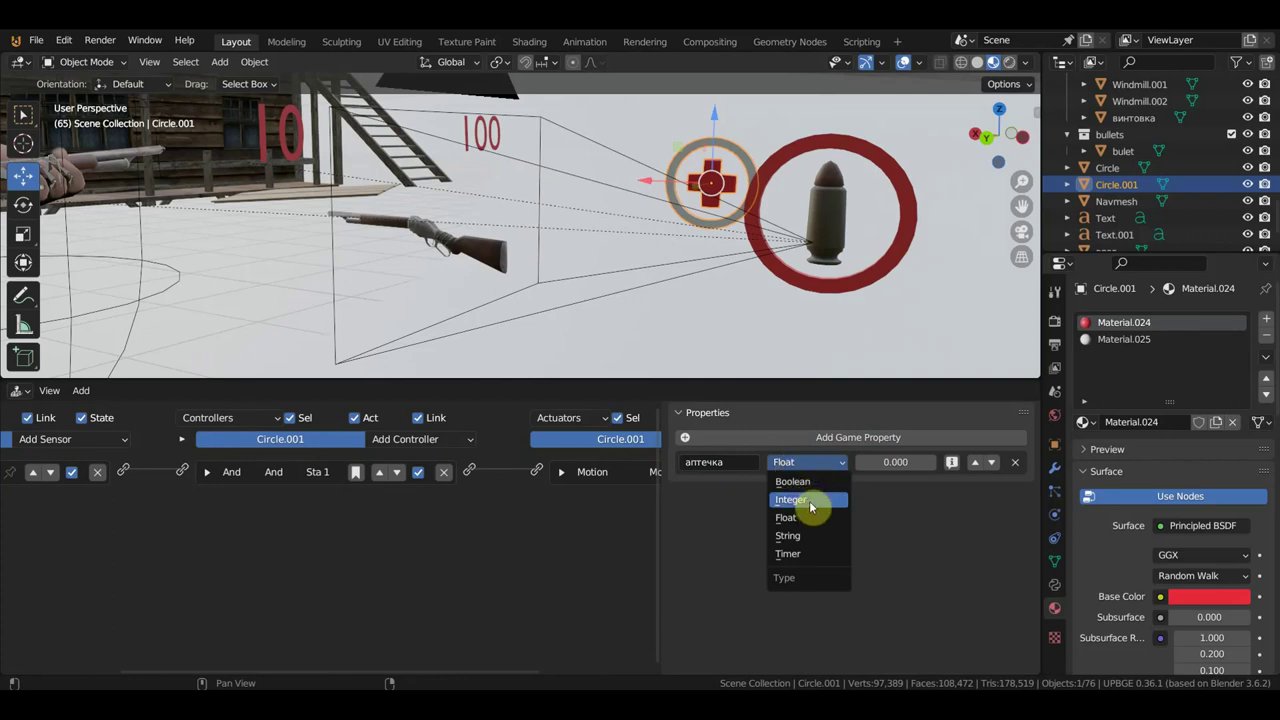
{"action": "left_click", "coordinate": [810, 501]}
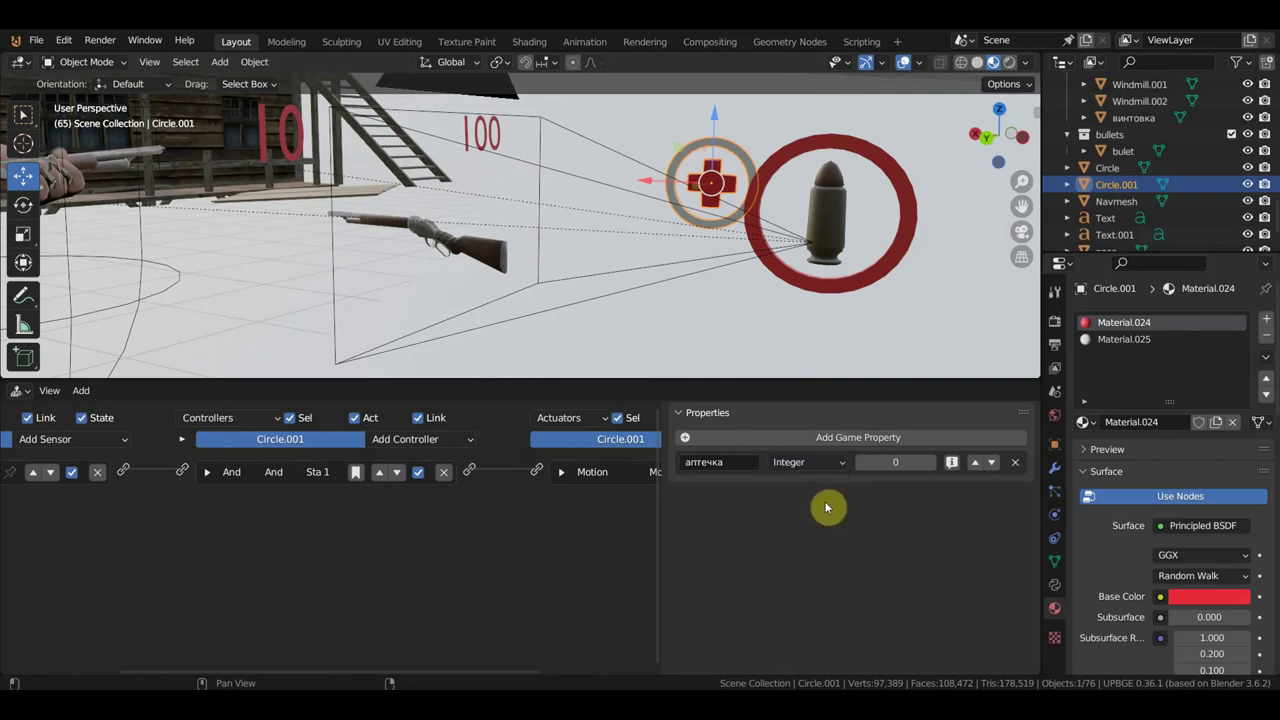
{"action": "left_click", "coordinate": [786, 462]}
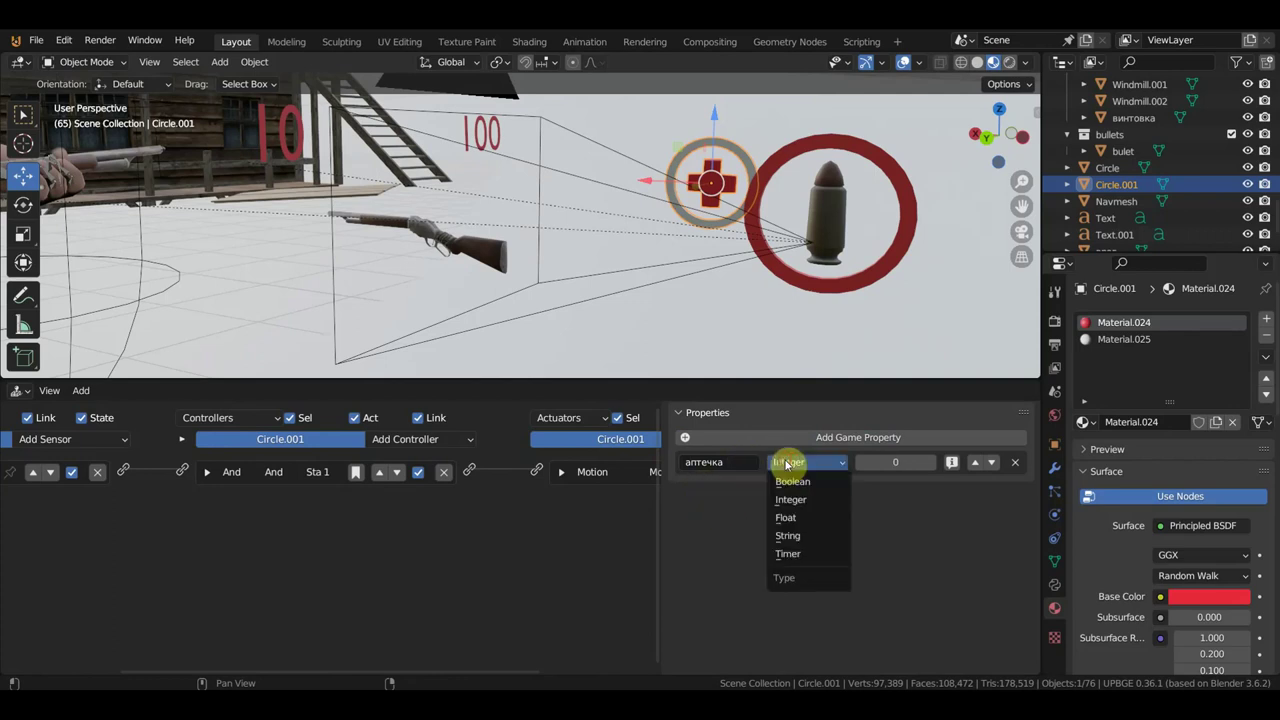
{"action": "left_click", "coordinate": [812, 518]}
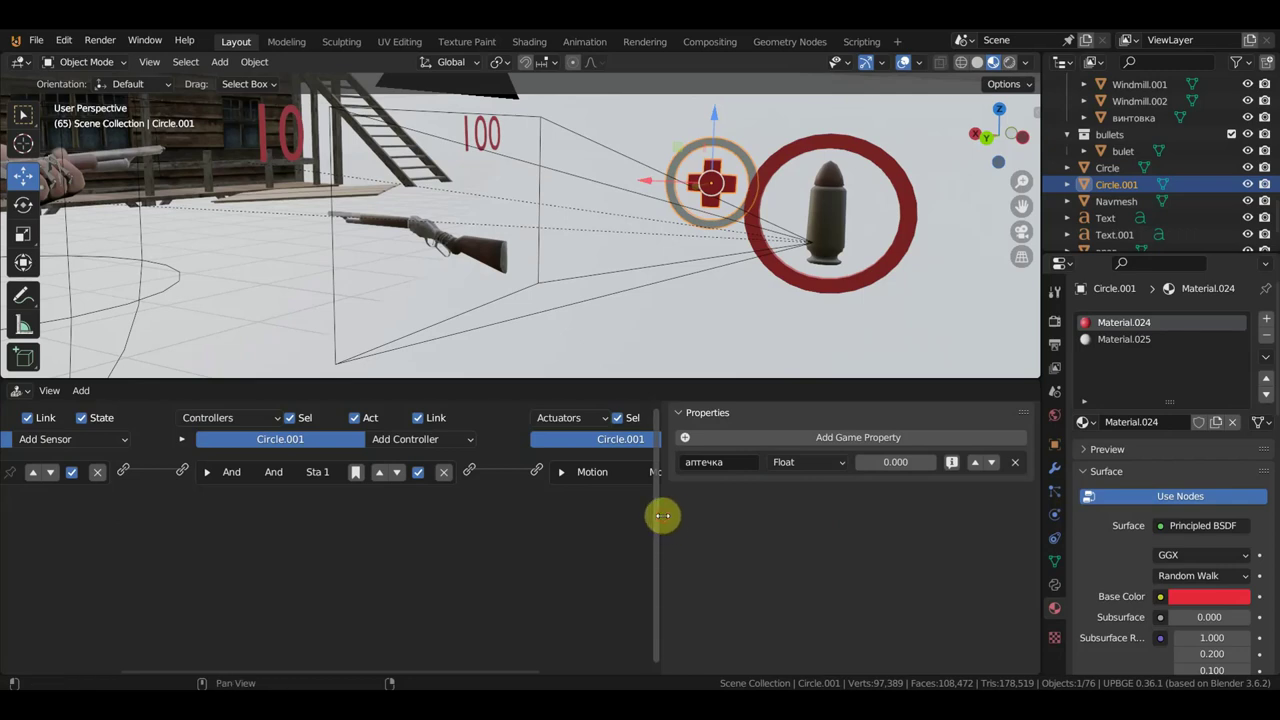
{"action": "left_click_drag", "start_coordinate": [662, 515], "coordinate": [1018, 521]}
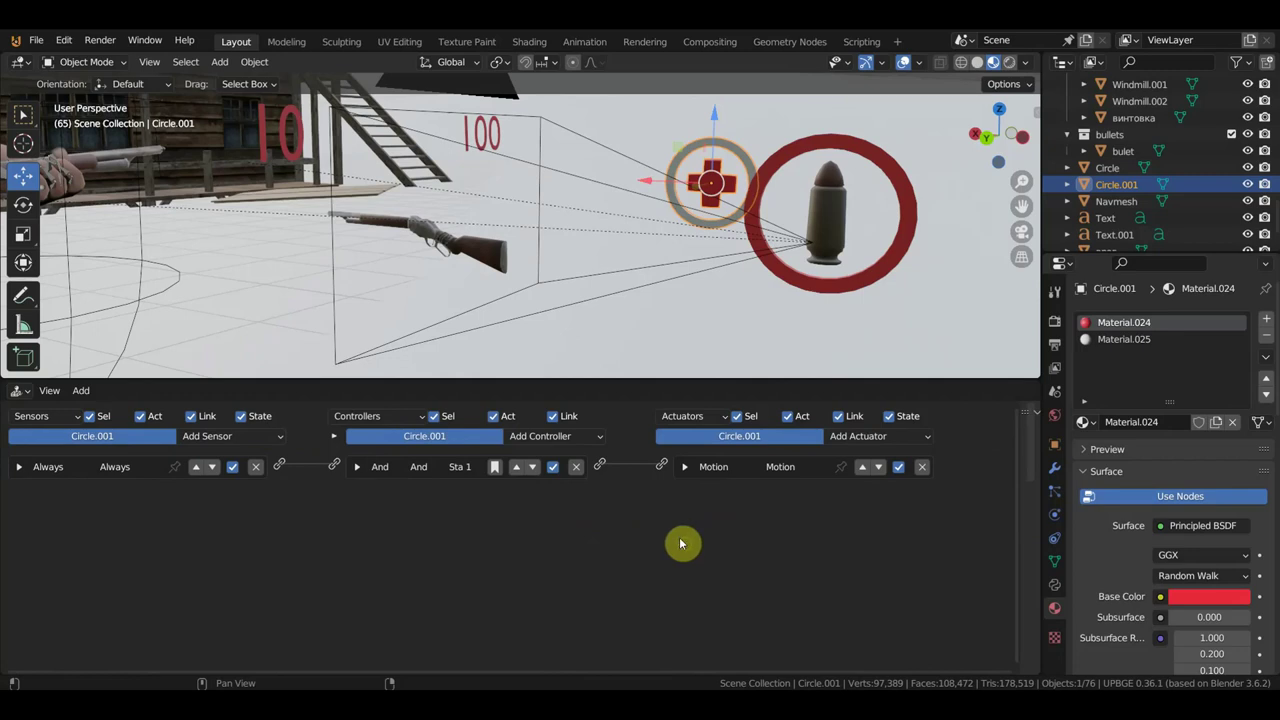
Add a Collision sensor to Circle.001, briefly checking Cube.003's logic before reselecting the pickup
{"action": "left_click", "coordinate": [212, 437]}
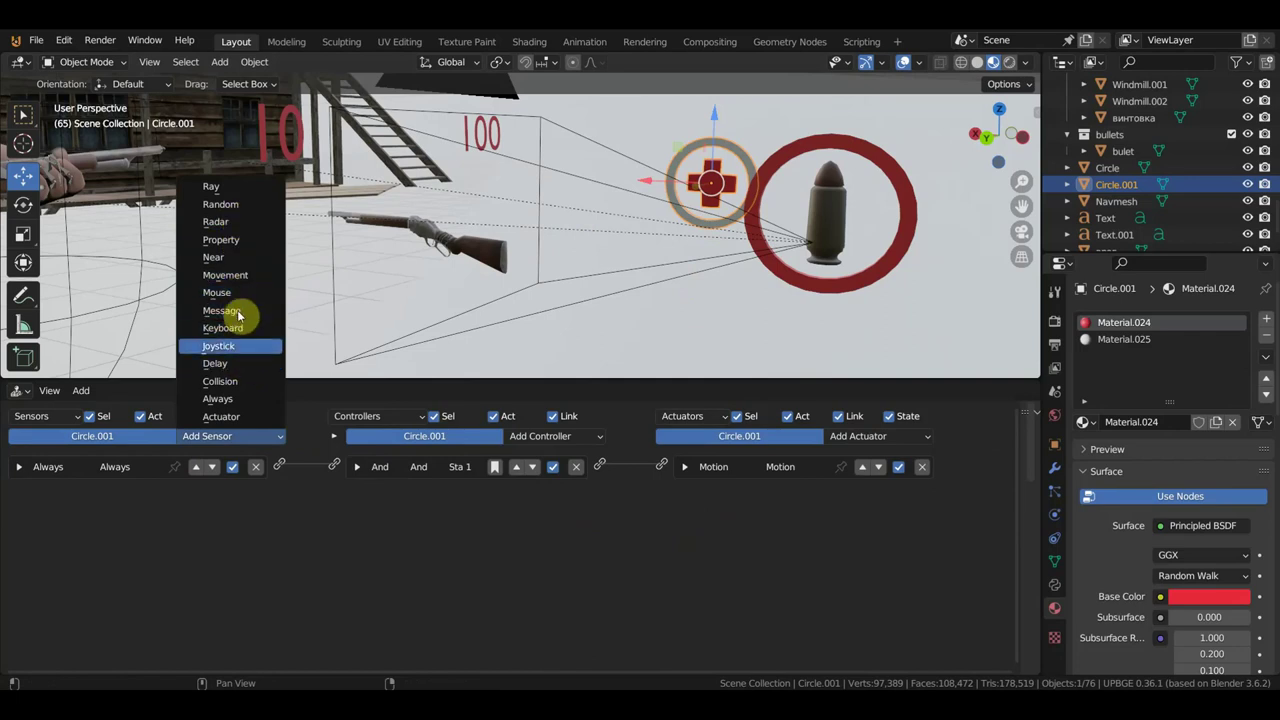
{"action": "left_click", "coordinate": [240, 381]}
{"action": "middle_click_drag", "start_coordinate": [186, 286], "coordinate": [323, 241]}
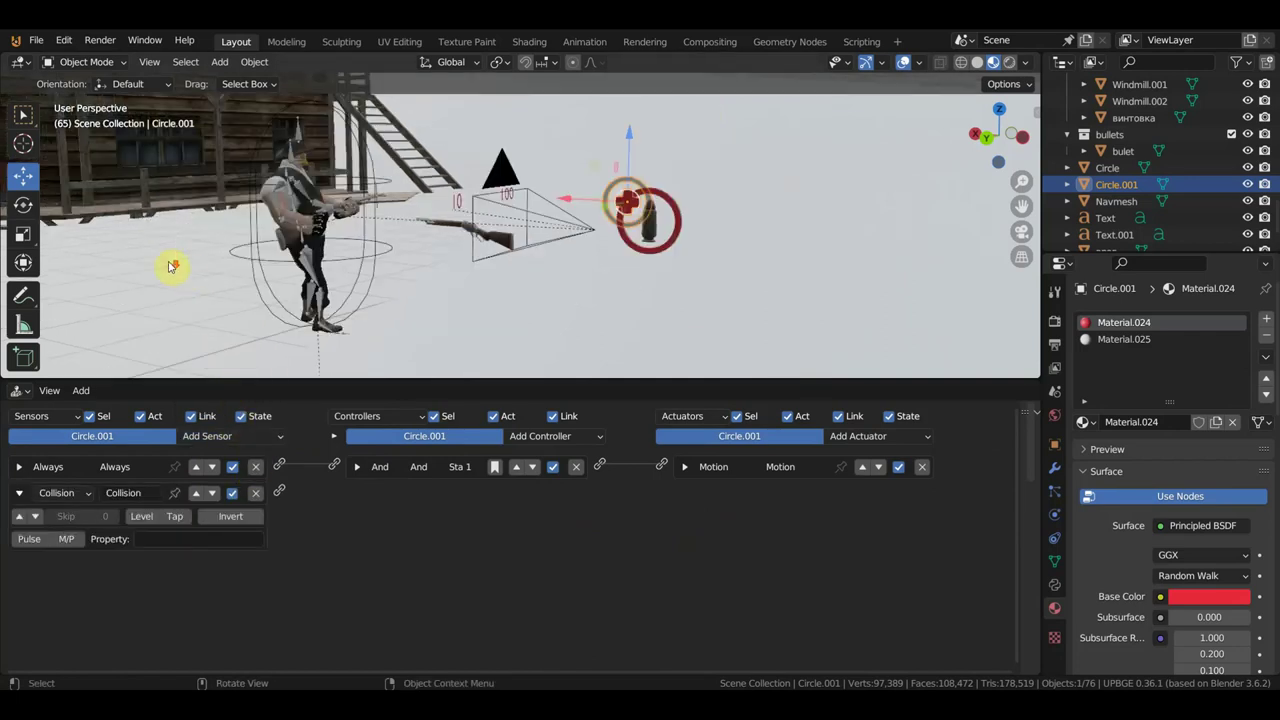
{"action": "left_click", "coordinate": [358, 233]}
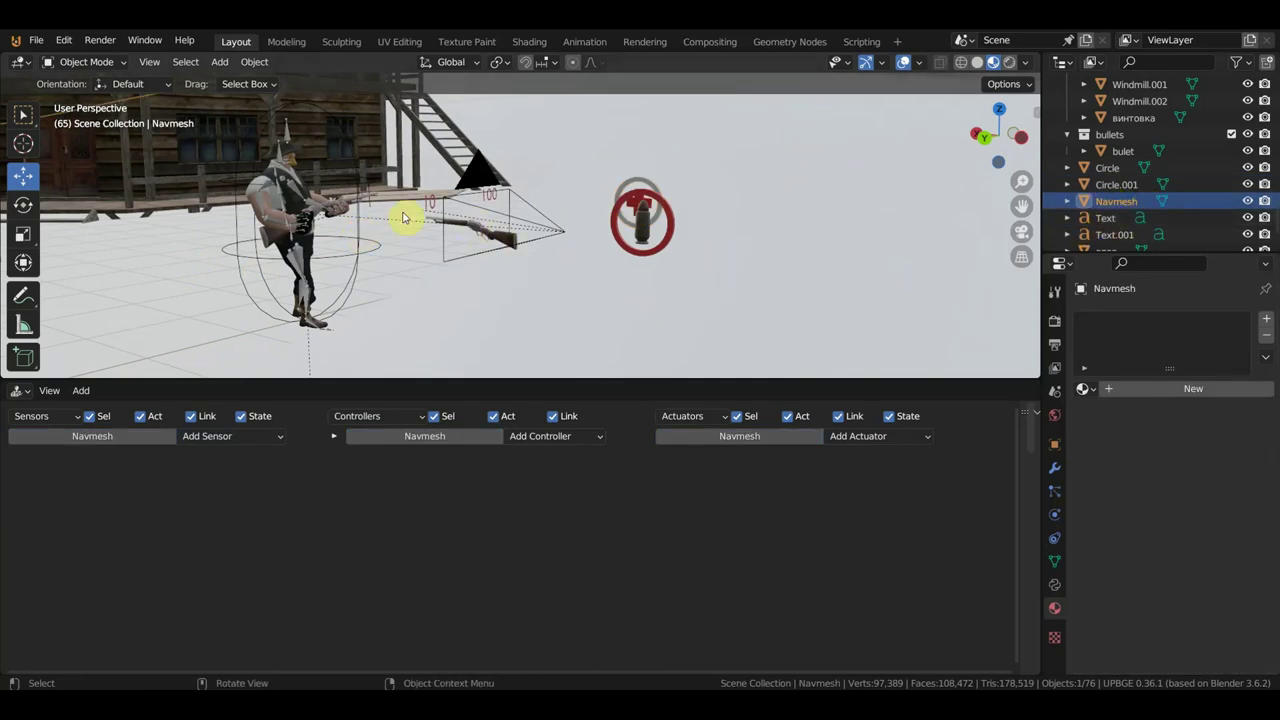
{"action": "left_click", "coordinate": [357, 253]}
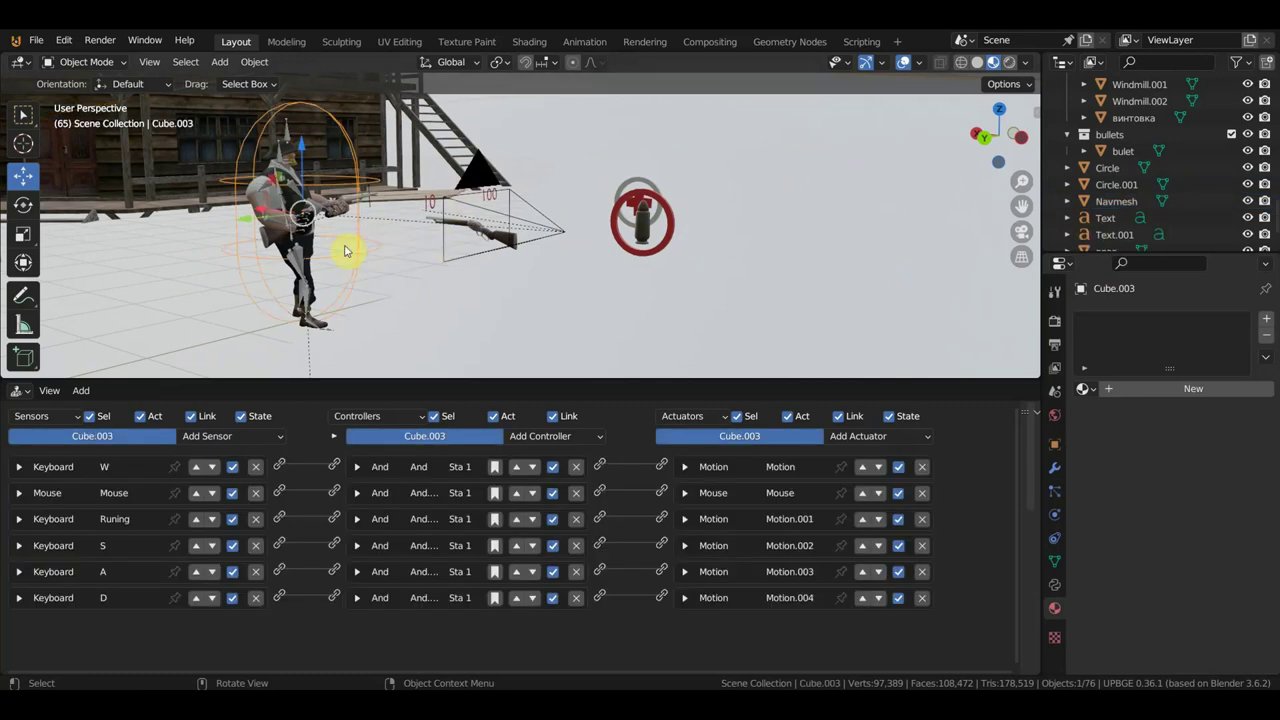
{"action": "left_click", "coordinate": [645, 190]}
{"action": "middle_click_drag", "start_coordinate": [675, 210], "coordinate": [684, 232]}
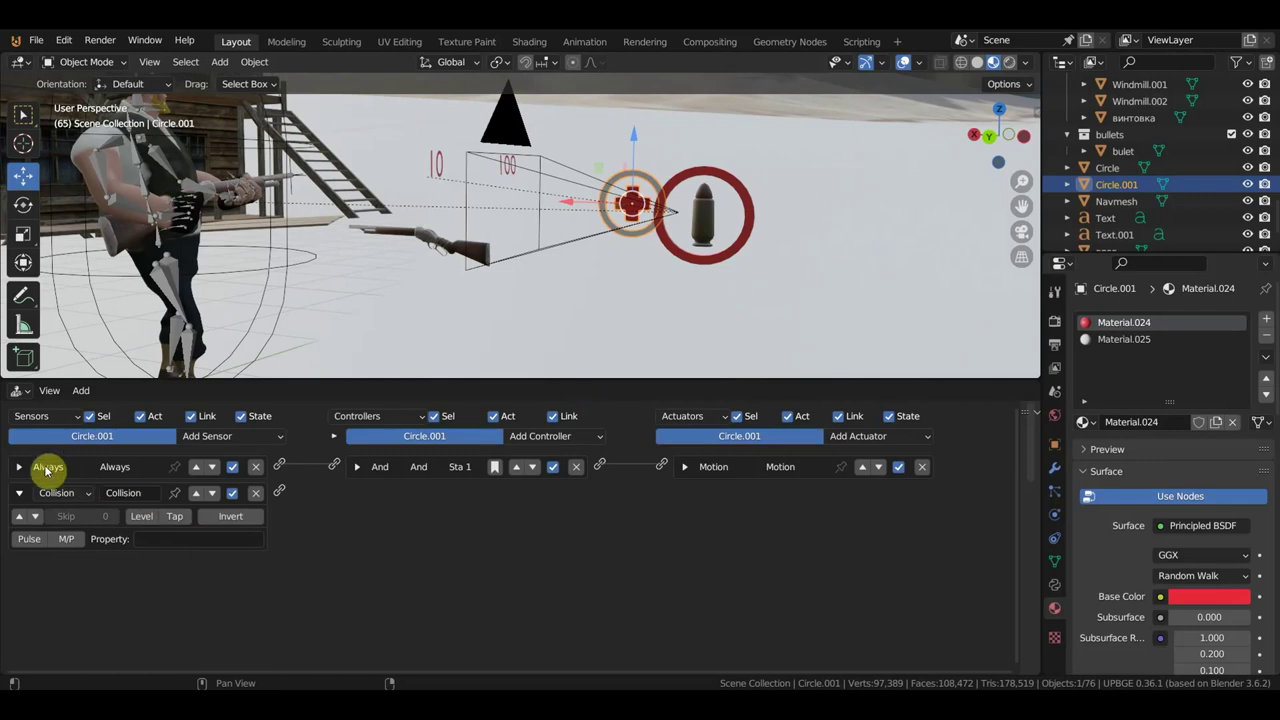
Inspect the character Cube.003's game properties in the sidebar, then hide the sidebar again
{"action": "left_click", "coordinate": [168, 542]}
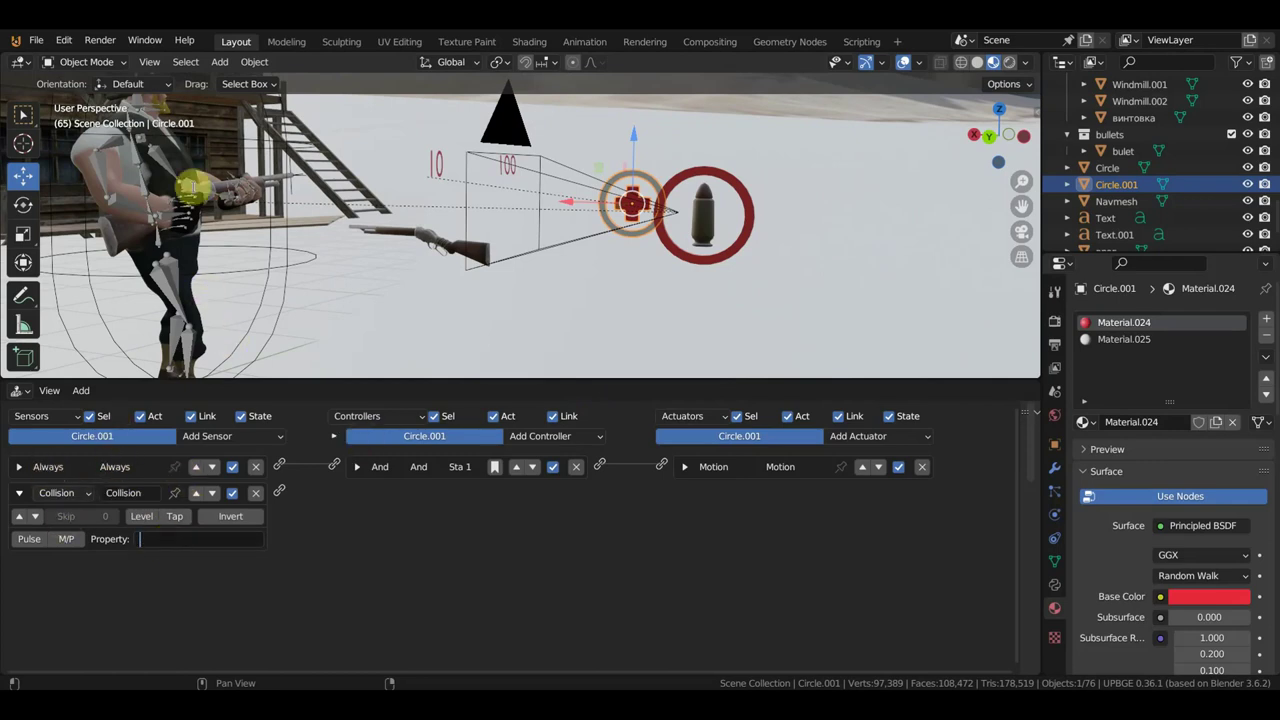
{"action": "left_click", "coordinate": [286, 257]}
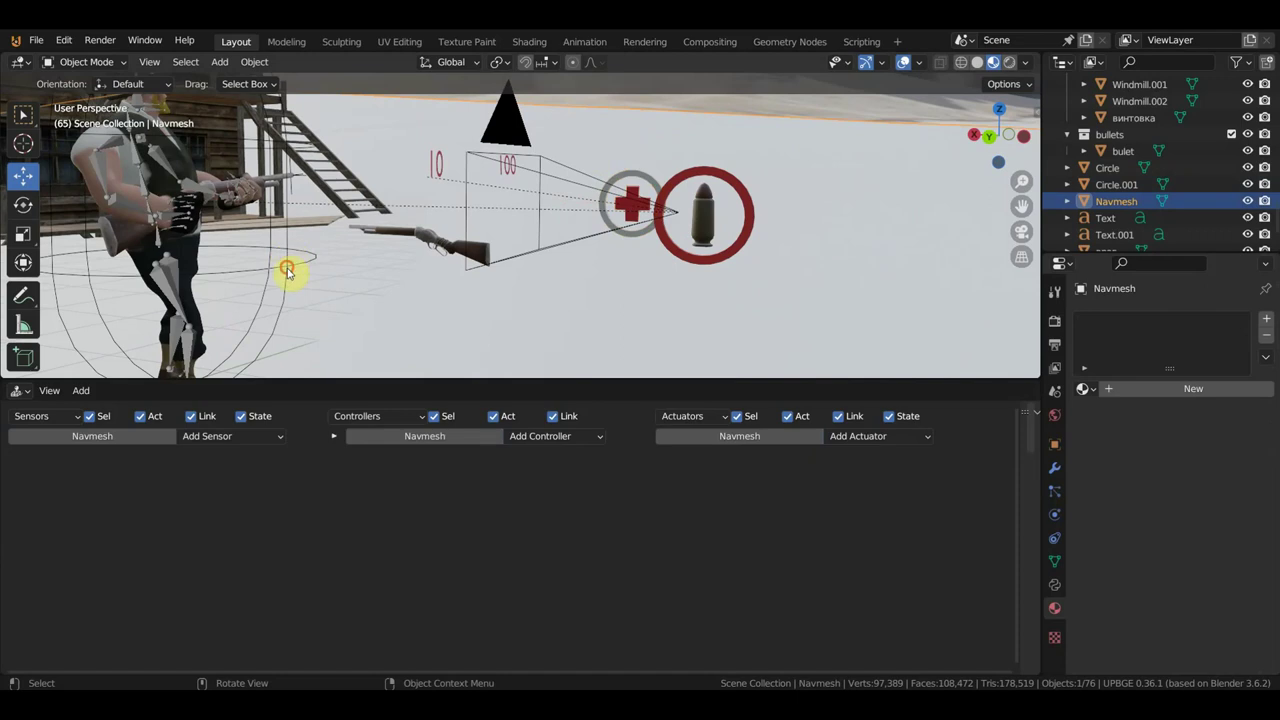
{"action": "left_click", "coordinate": [287, 270]}
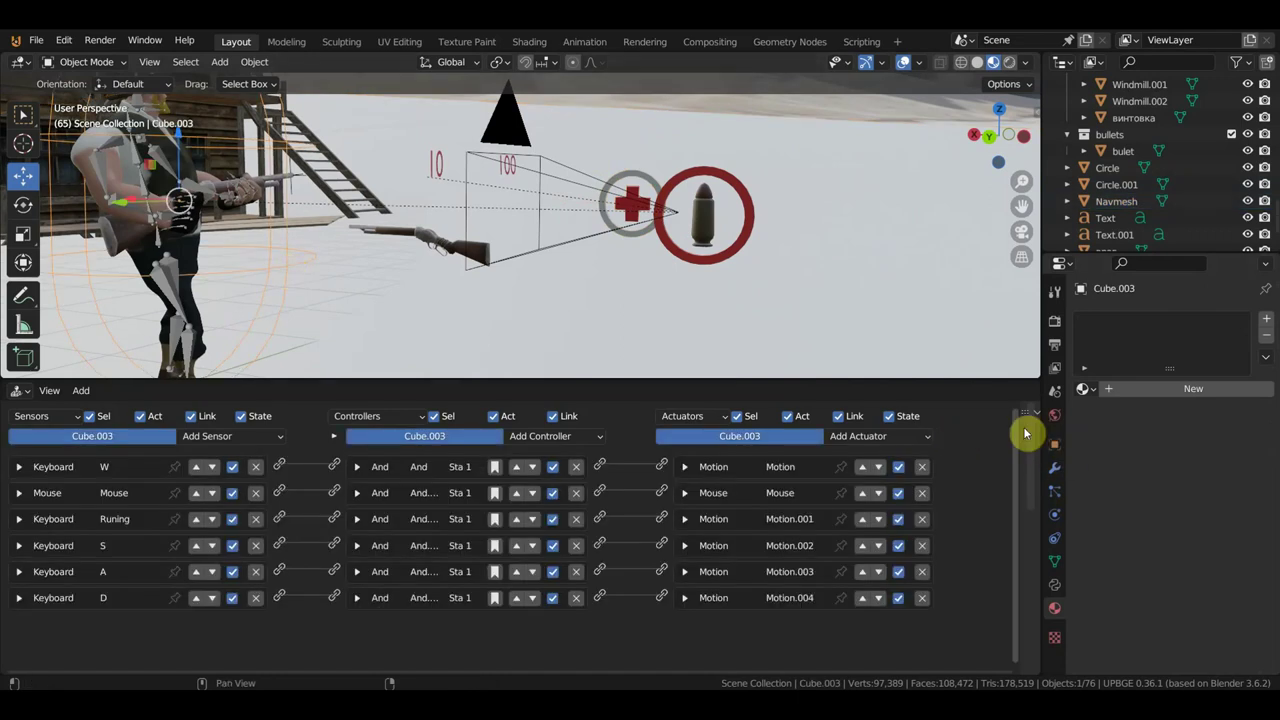
{"action": "left_click_drag", "start_coordinate": [1018, 425], "coordinate": [545, 449]}
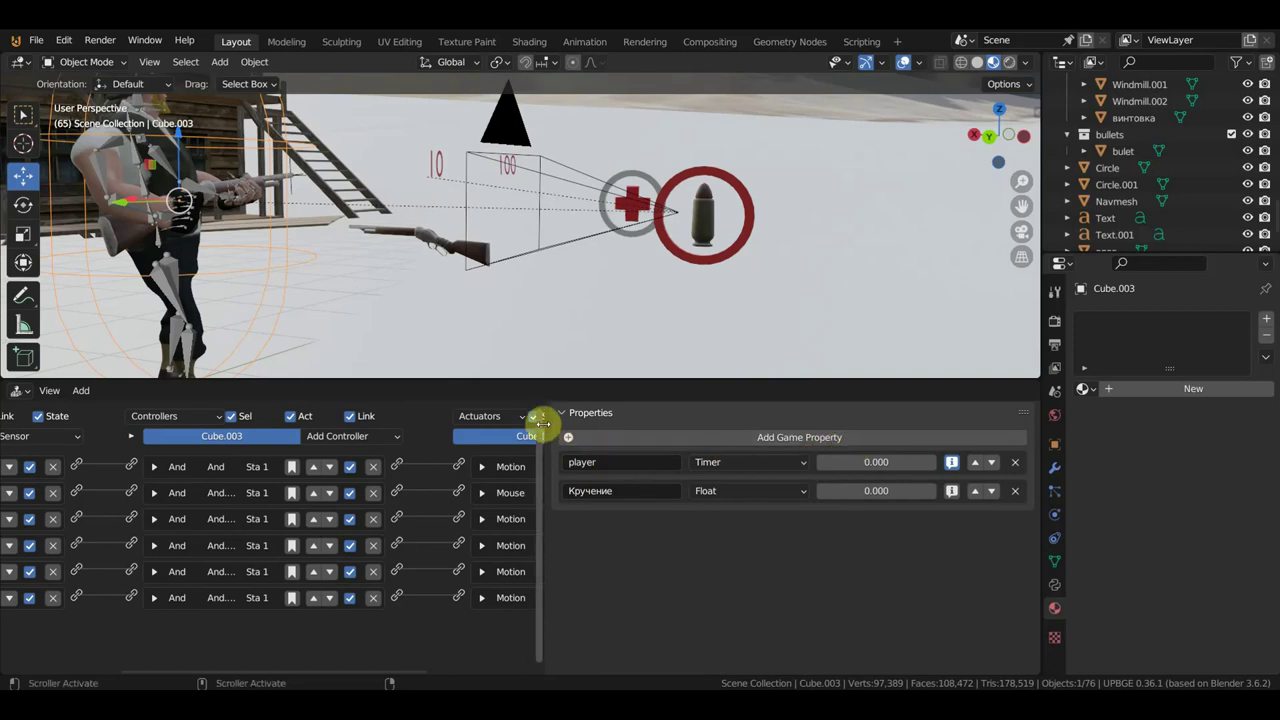
{"action": "left_click_drag", "start_coordinate": [540, 416], "coordinate": [1037, 423]}
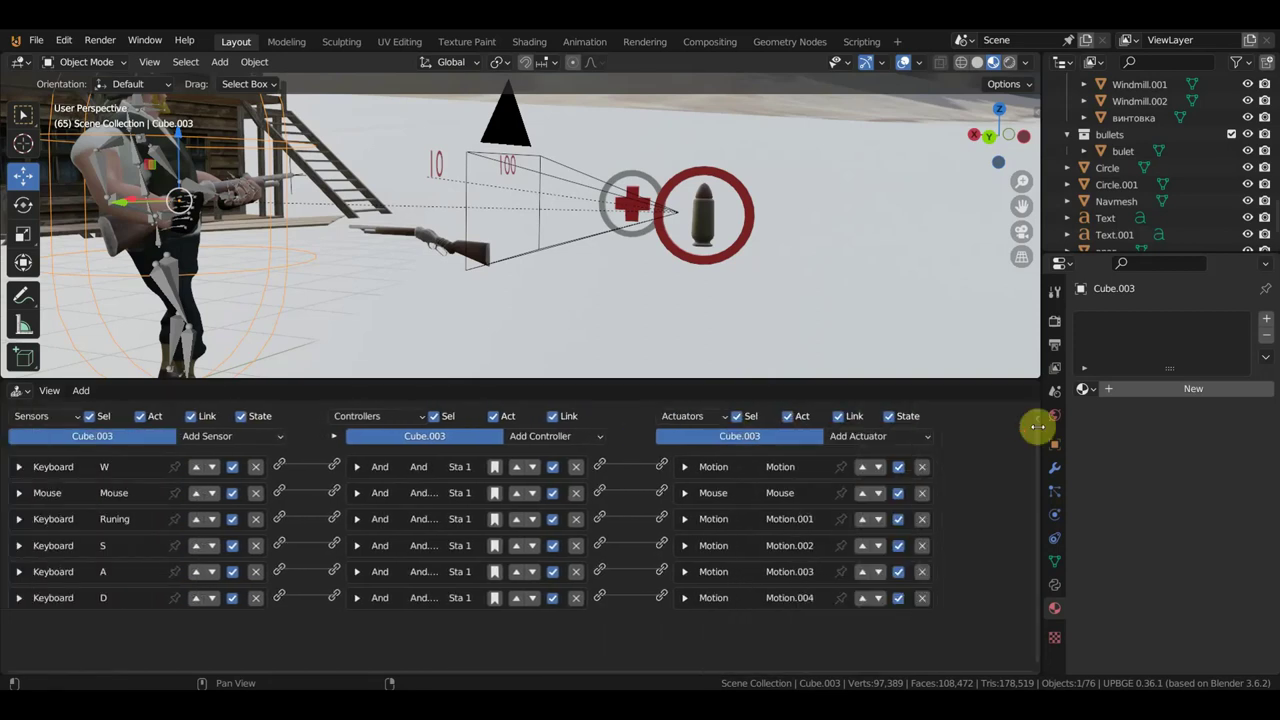
Set the Collision sensor's property filter to 'player' and reselect Circle.001
{"action": "left_click", "coordinate": [630, 177]}
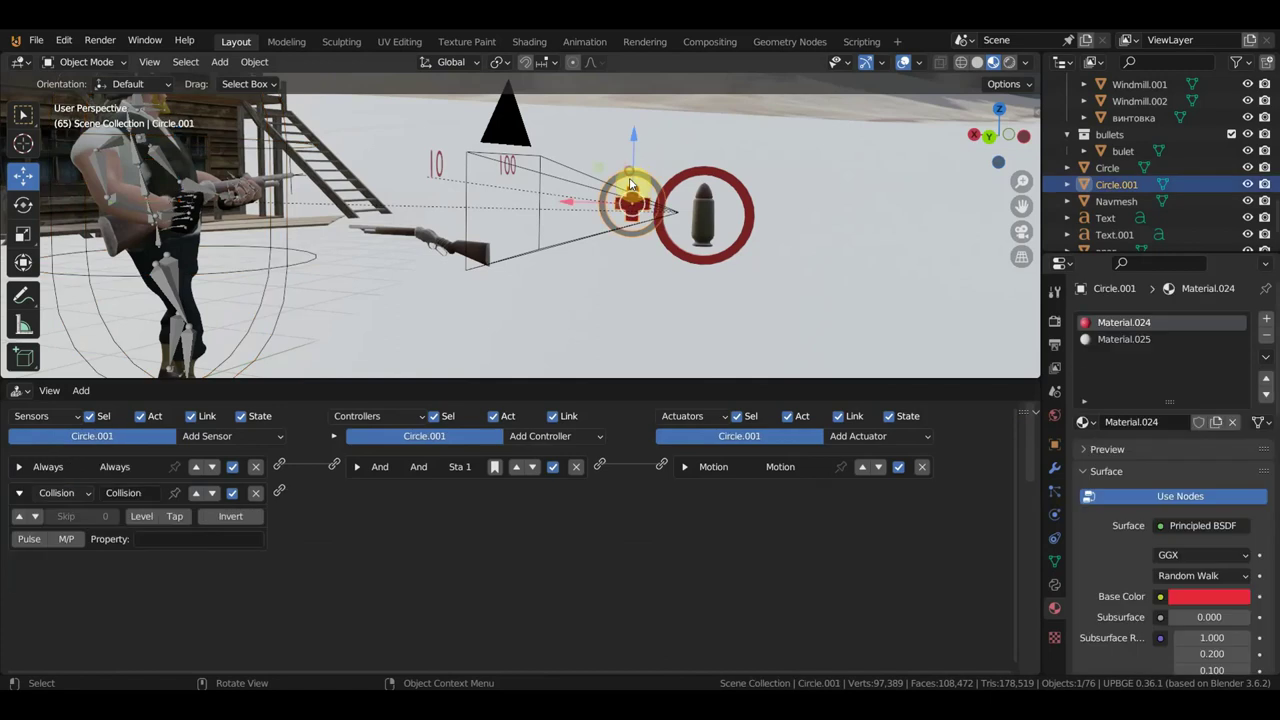
{"action": "left_click", "coordinate": [172, 538]}
{"action": "type", "text": "player"}
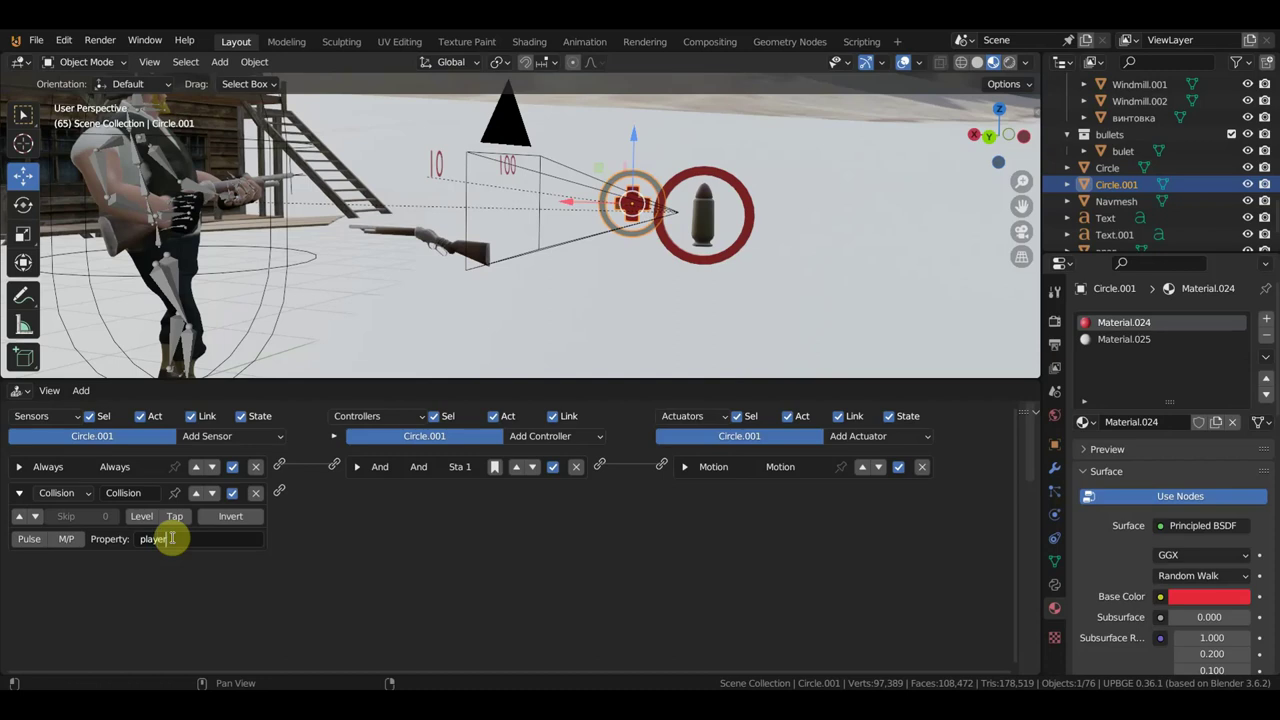
{"action": "key", "text": "Return"}
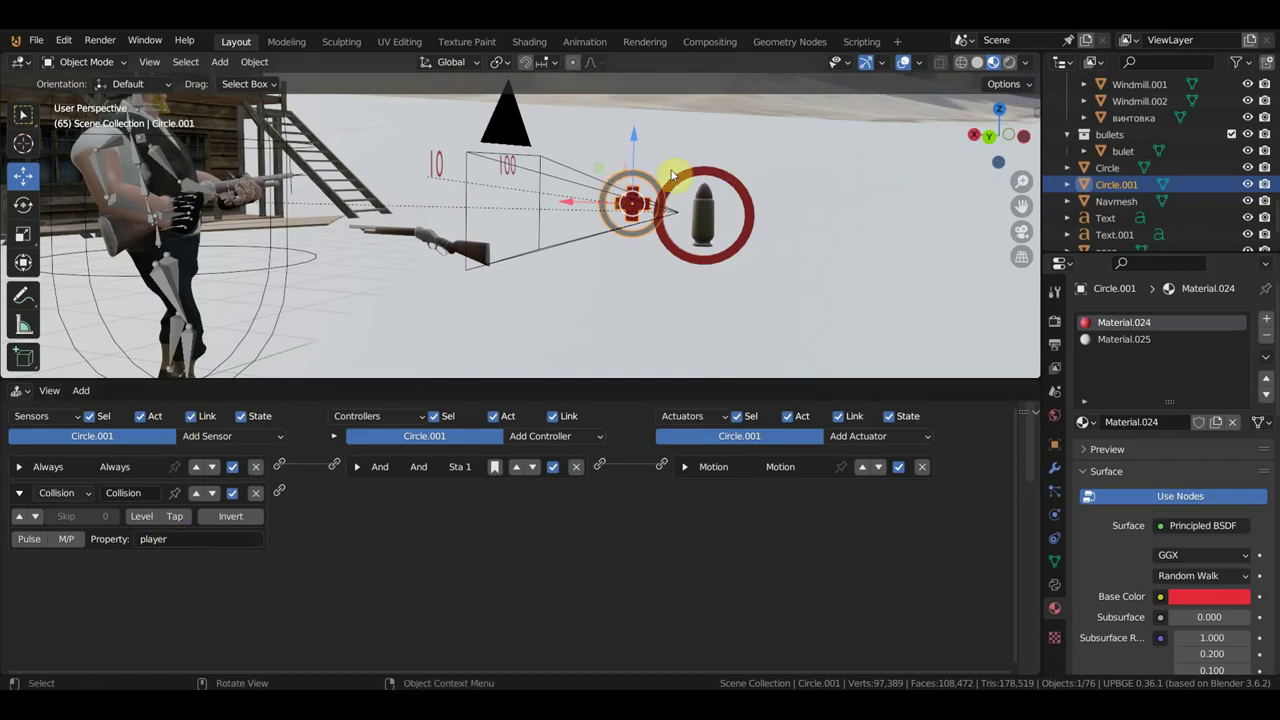
{"action": "left_click", "coordinate": [287, 260]}
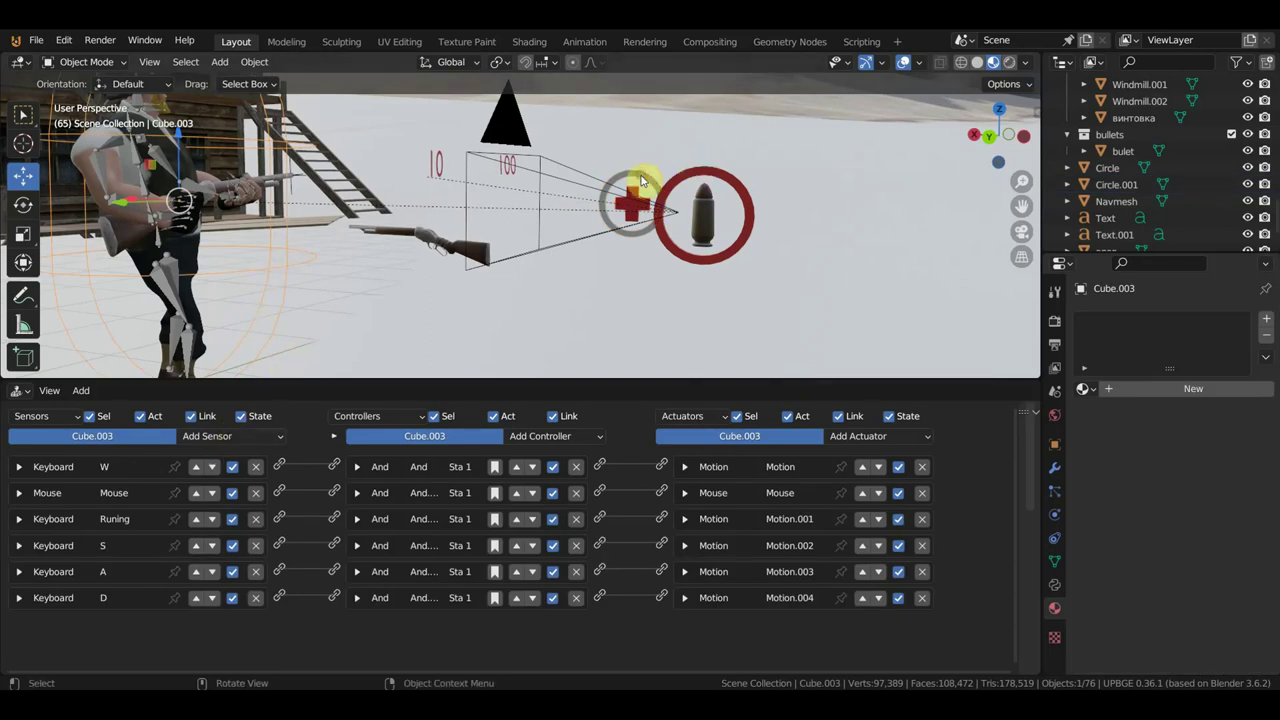
{"action": "left_click", "coordinate": [643, 180]}
Add an Edit Object actuator set to End Object and wire the Collision sensor to it through a new controller
{"action": "left_click", "coordinate": [858, 436]}
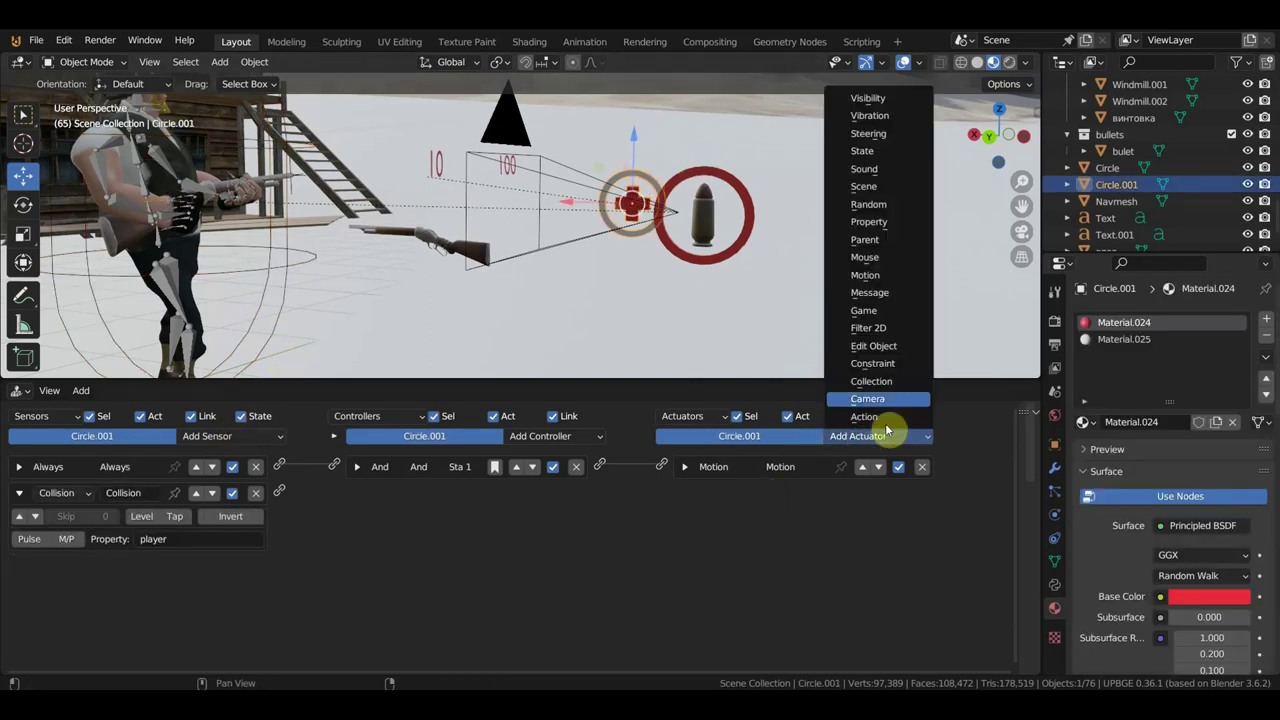
{"action": "left_click", "coordinate": [899, 346]}
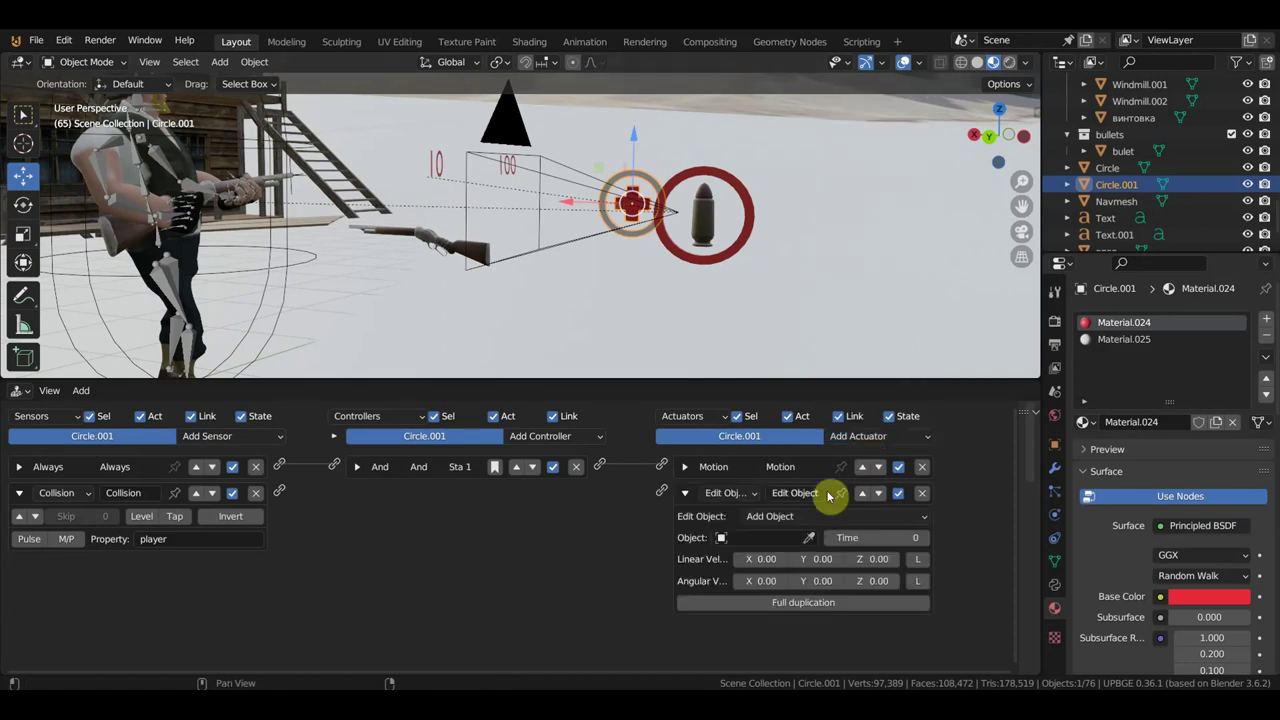
{"action": "left_click", "coordinate": [801, 517]}
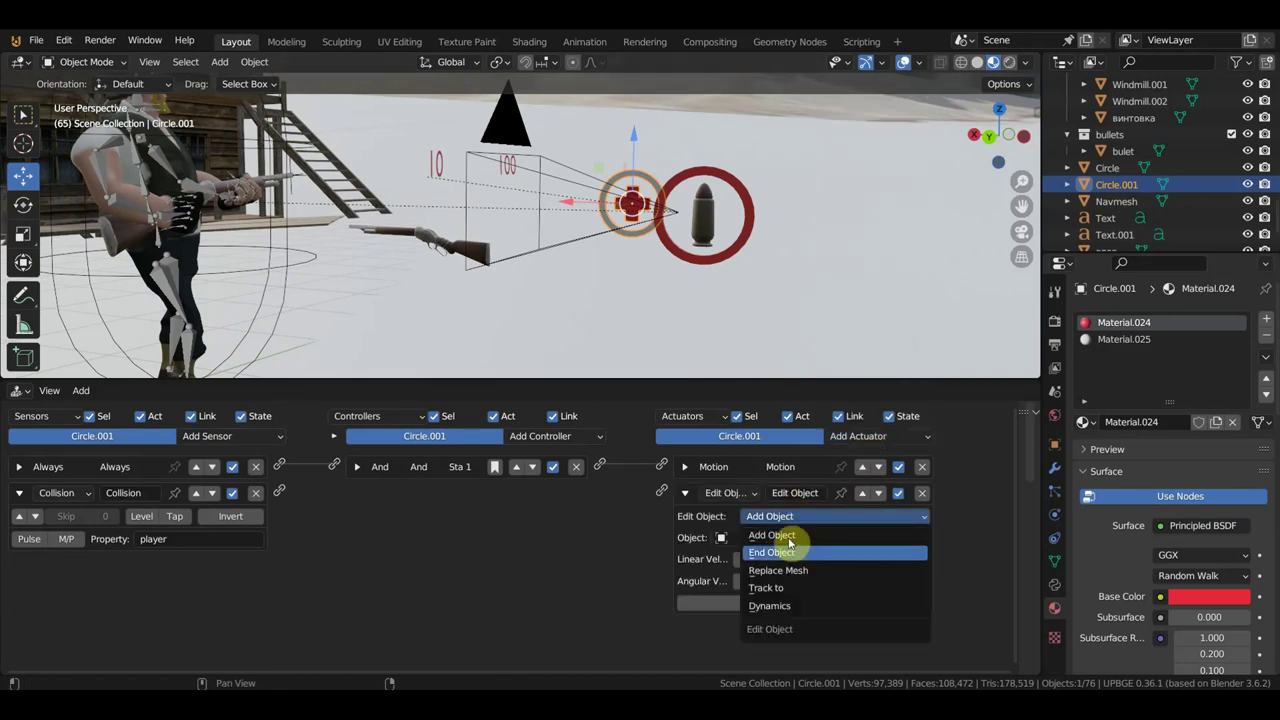
{"action": "left_click", "coordinate": [790, 554]}
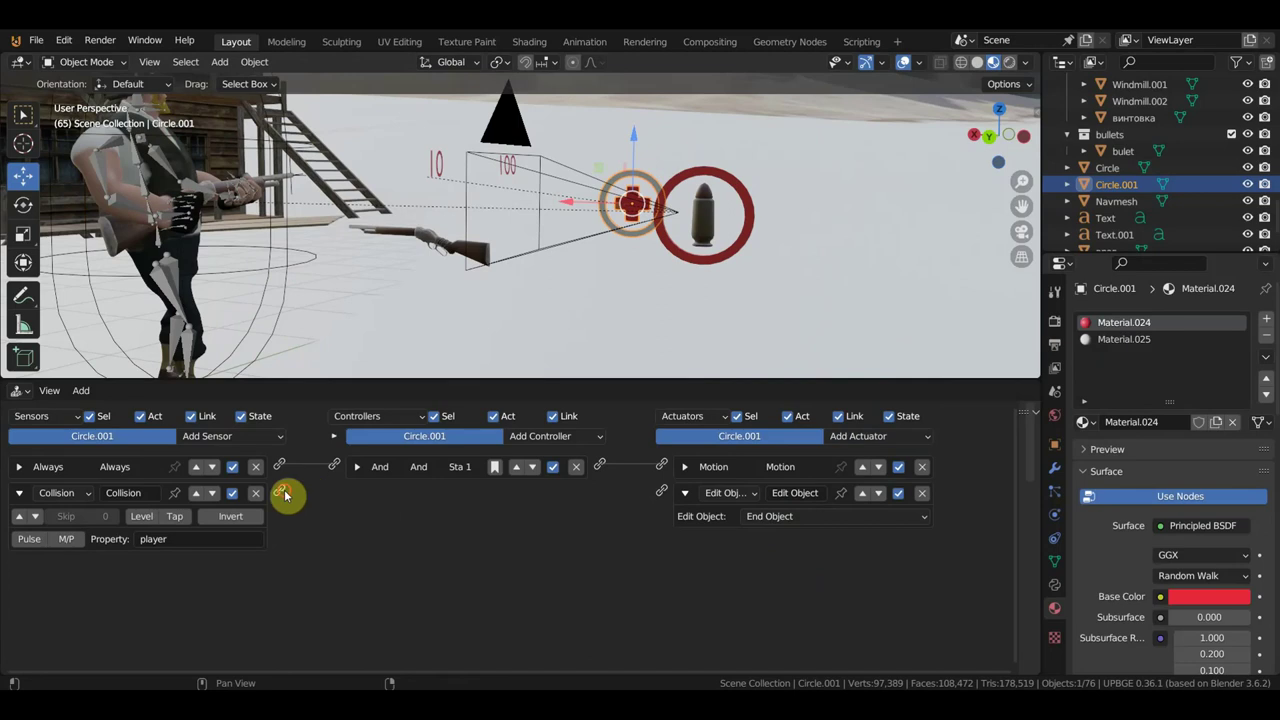
{"action": "mouse_move", "coordinate": [281, 491]}
{"action": "left_mouse_down"}
{"action": "mouse_move", "coordinate": [510, 516]}
{"action": "mouse_move", "coordinate": [661, 491]}
{"action": "left_mouse_up"}
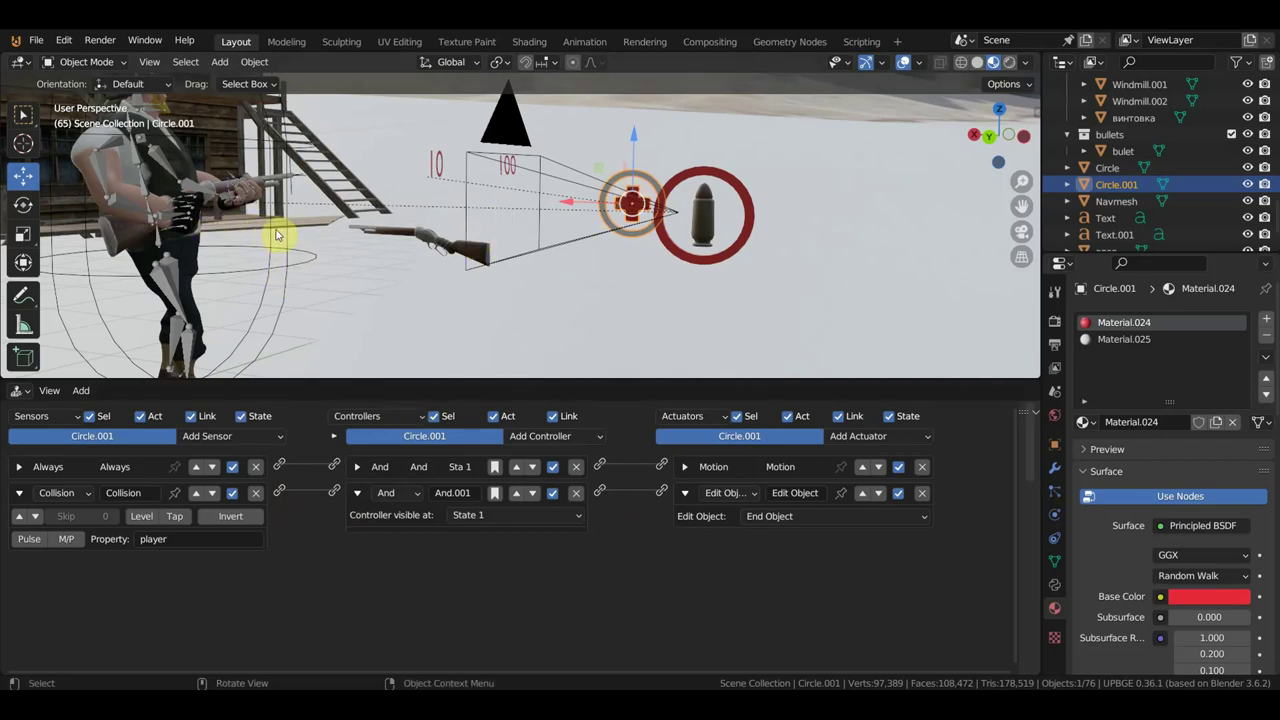
Add a Message sensor and a Property actuator assigning 100 to аптечка, and link them
{"action": "left_click", "coordinate": [240, 437]}
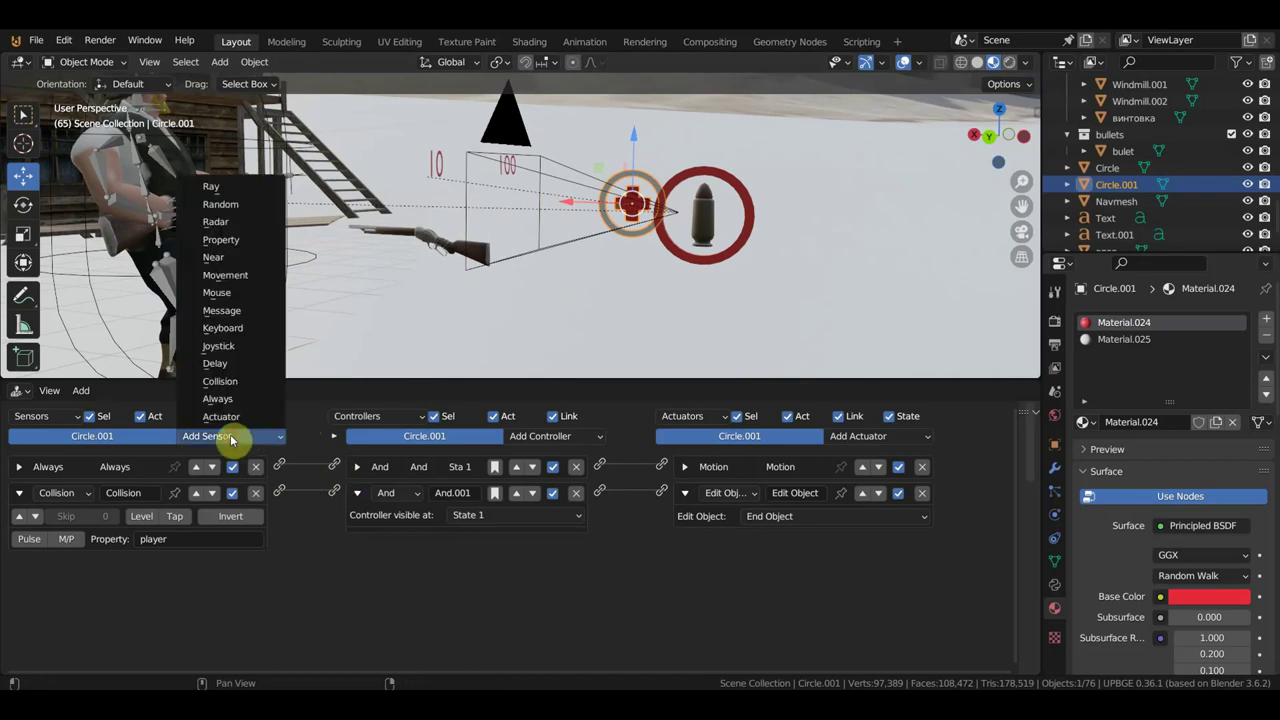
{"action": "left_click", "coordinate": [244, 312]}
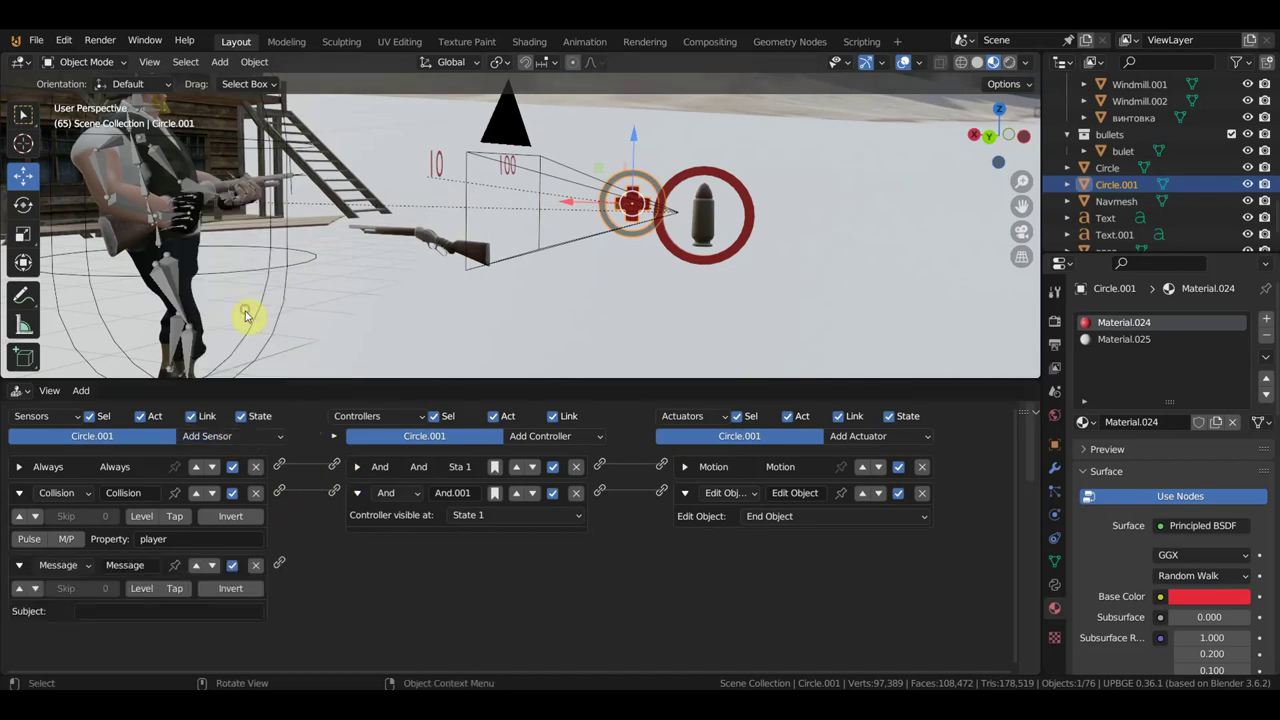
{"action": "left_click", "coordinate": [897, 436]}
{"action": "left_click", "coordinate": [880, 221]}
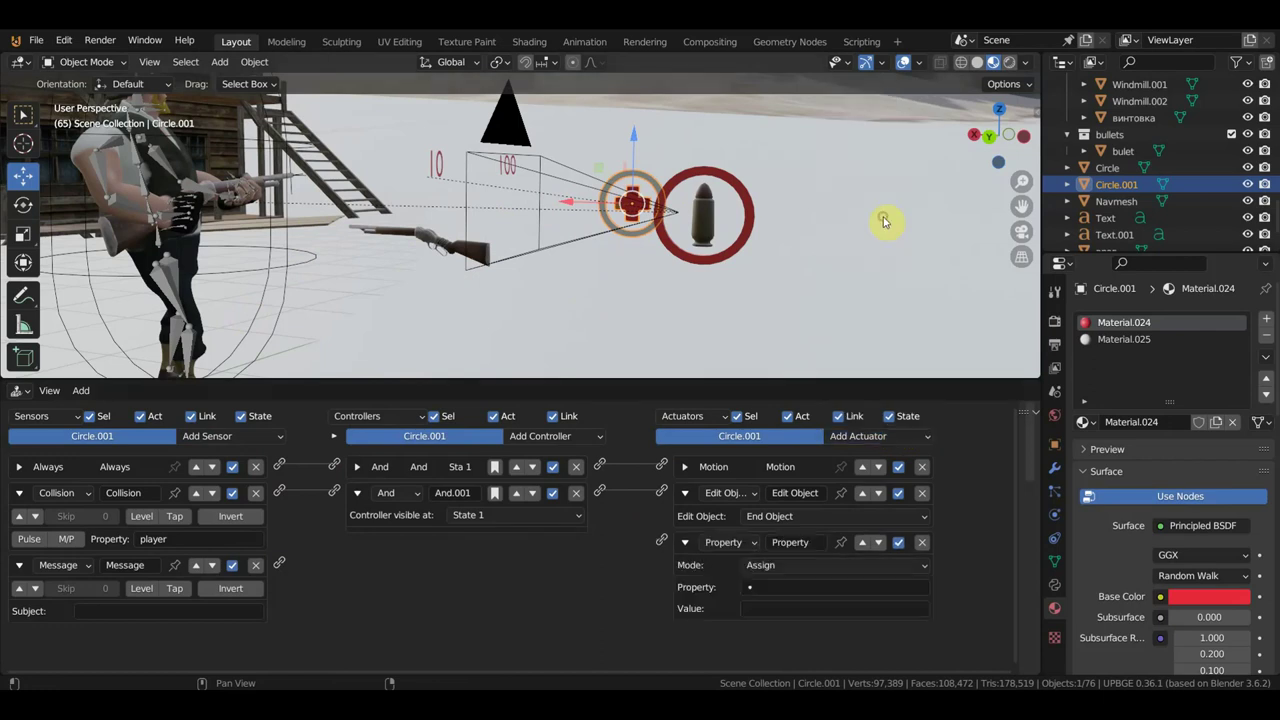
{"action": "left_click", "coordinate": [791, 568]}
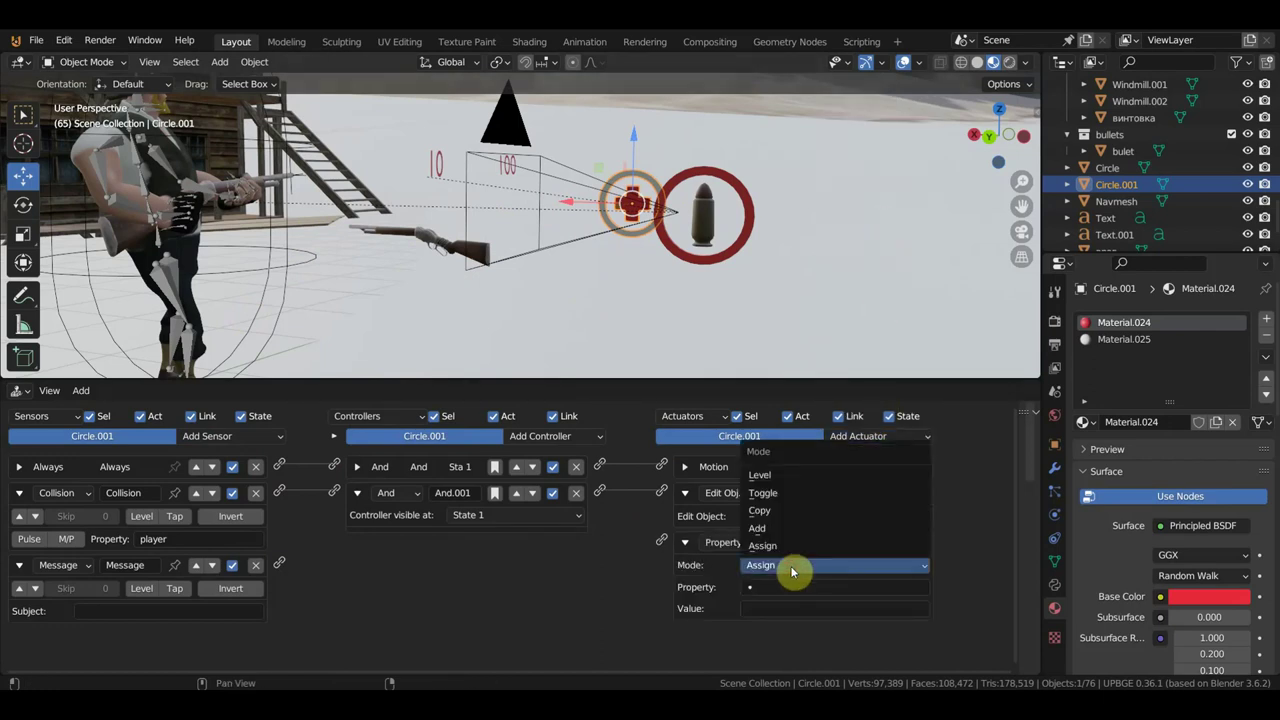
{"action": "left_click", "coordinate": [791, 569]}
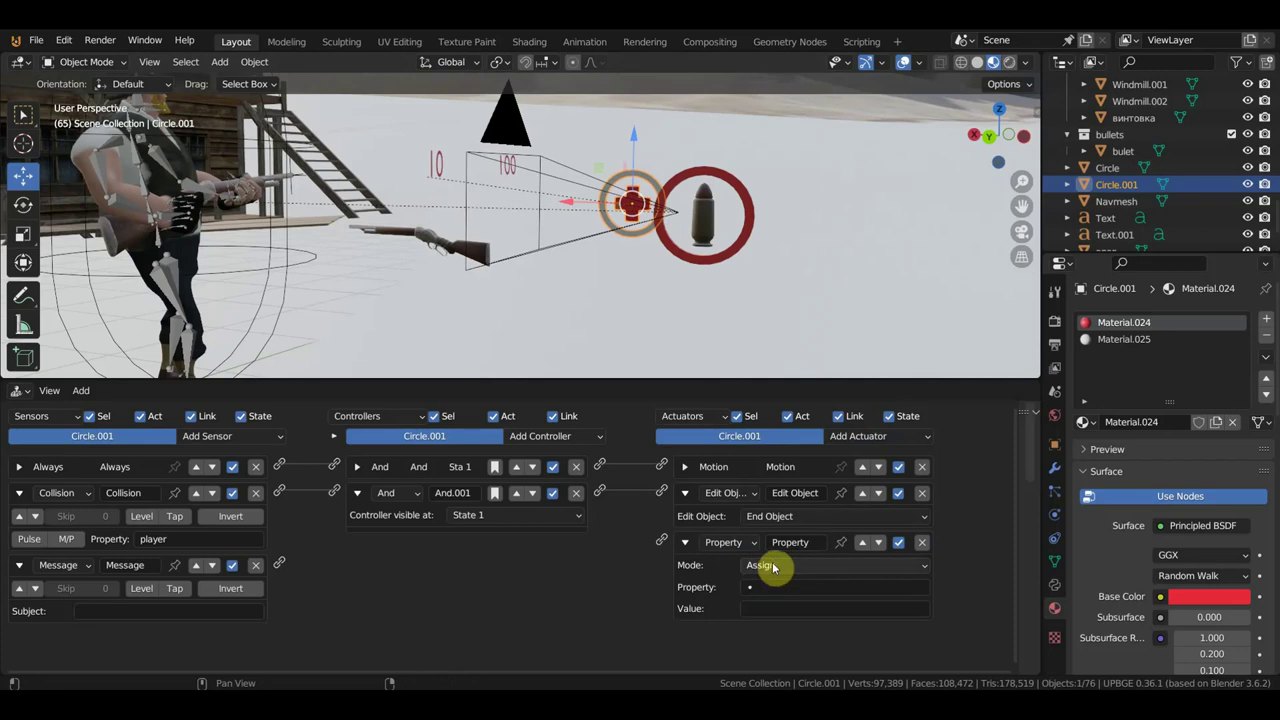
{"action": "left_click", "coordinate": [762, 587]}
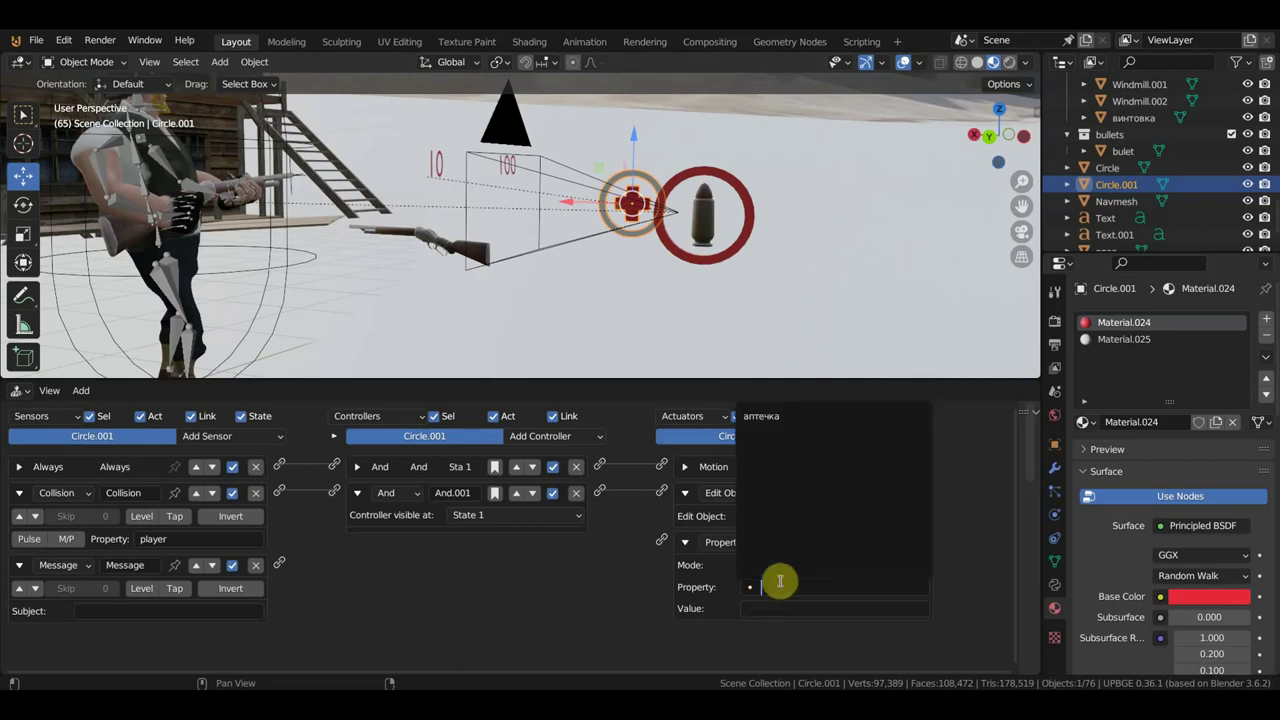
{"action": "left_click", "coordinate": [770, 417]}
{"action": "left_click", "coordinate": [787, 602]}
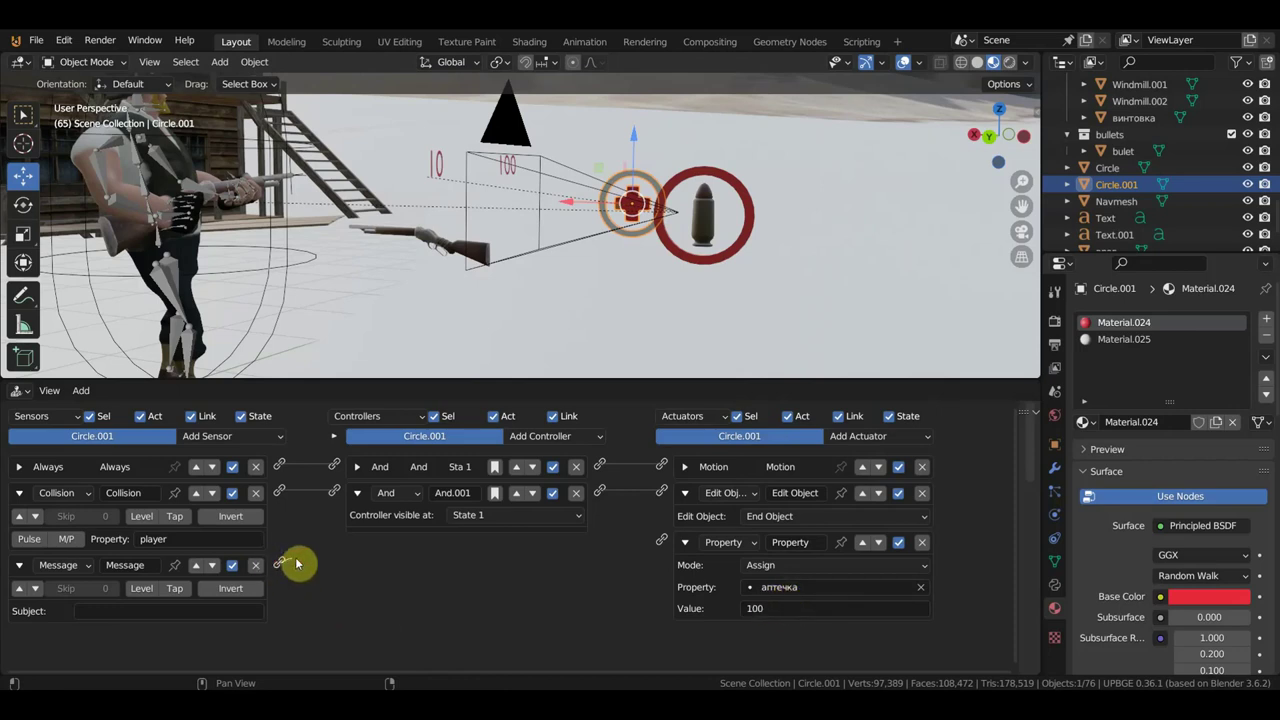
{"action": "left_click_drag", "start_coordinate": [296, 565], "coordinate": [663, 547]}
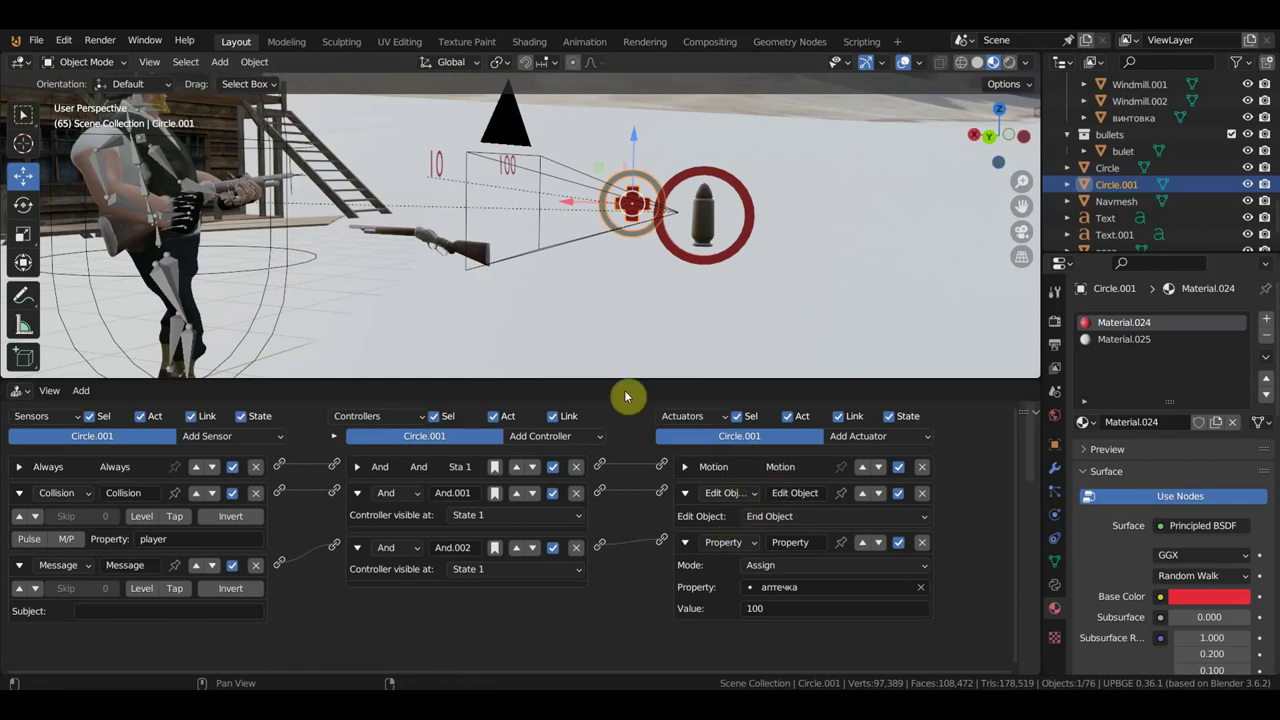
{"action": "left_click_drag", "start_coordinate": [622, 379], "coordinate": [645, 318]}
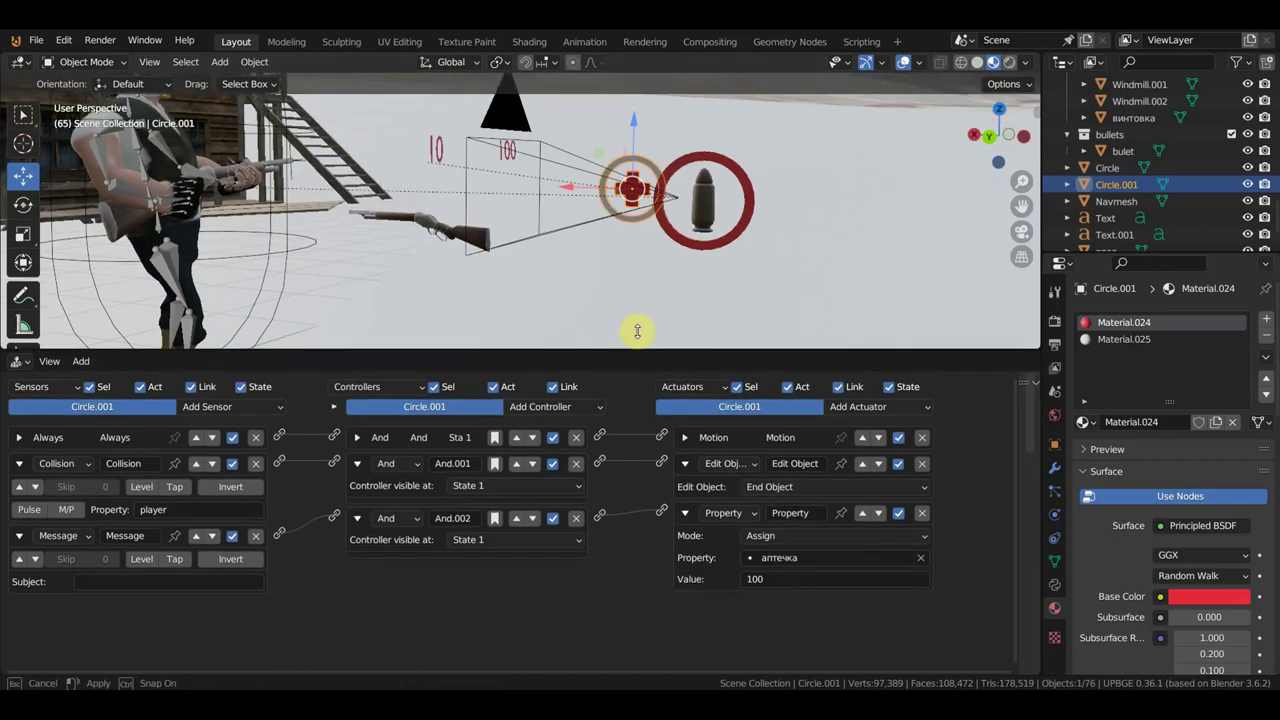
Show Circle.001's physics settings, keeping the Static physics type, and enlarge the logic editor
{"action": "left_click", "coordinate": [1055, 514]}
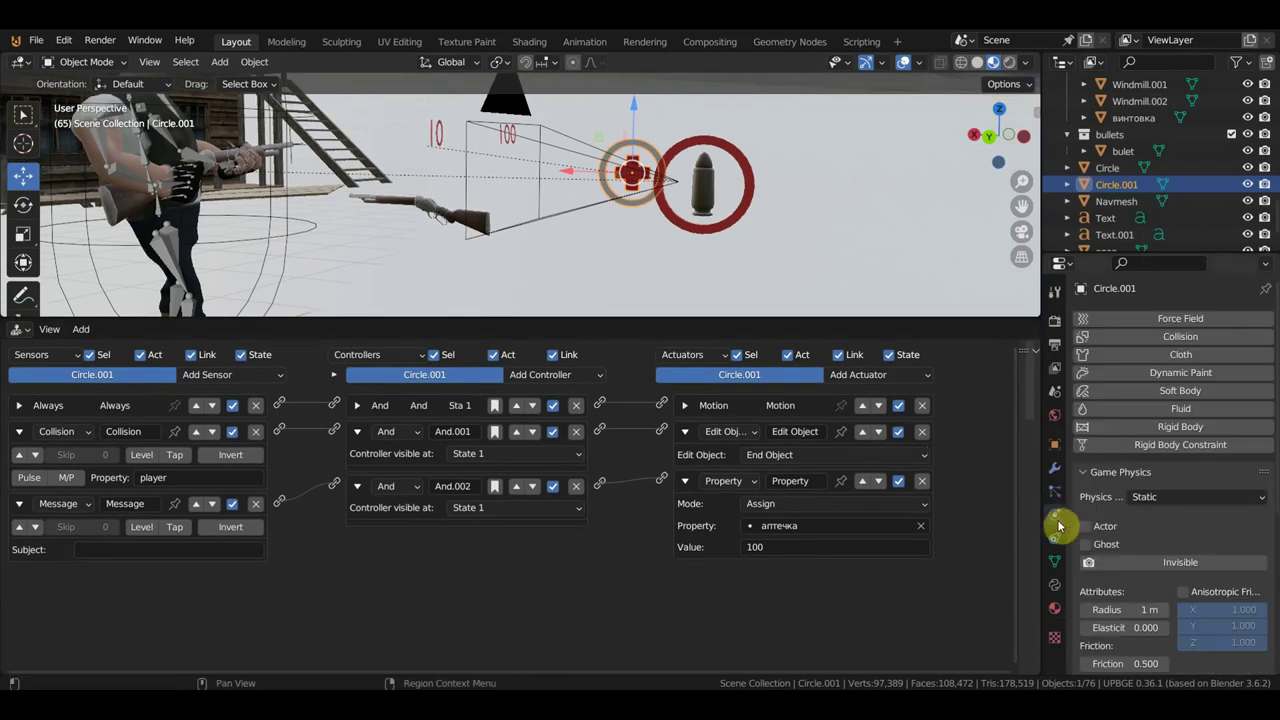
{"action": "left_click", "coordinate": [1150, 497]}
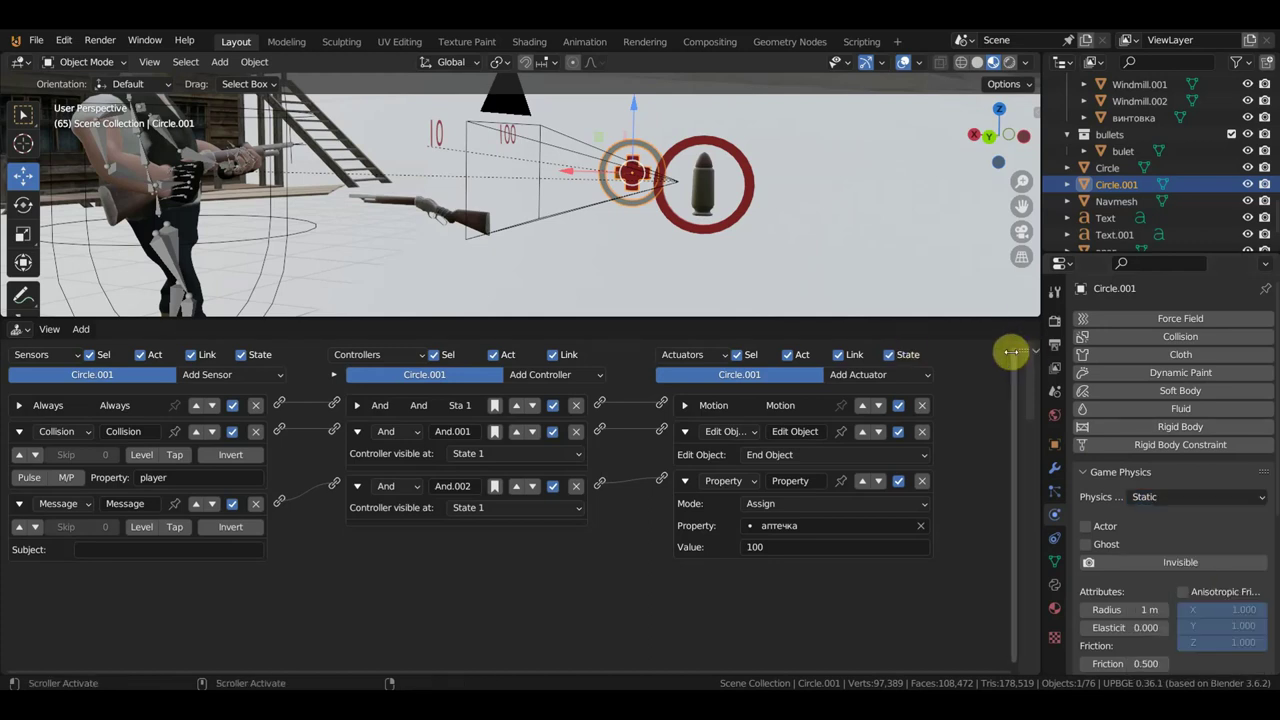
{"action": "mouse_move", "coordinate": [935, 321]}
{"action": "left_mouse_down"}
{"action": "mouse_move", "coordinate": [964, 396]}
{"action": "mouse_move", "coordinate": [991, 215]}
{"action": "left_mouse_up"}
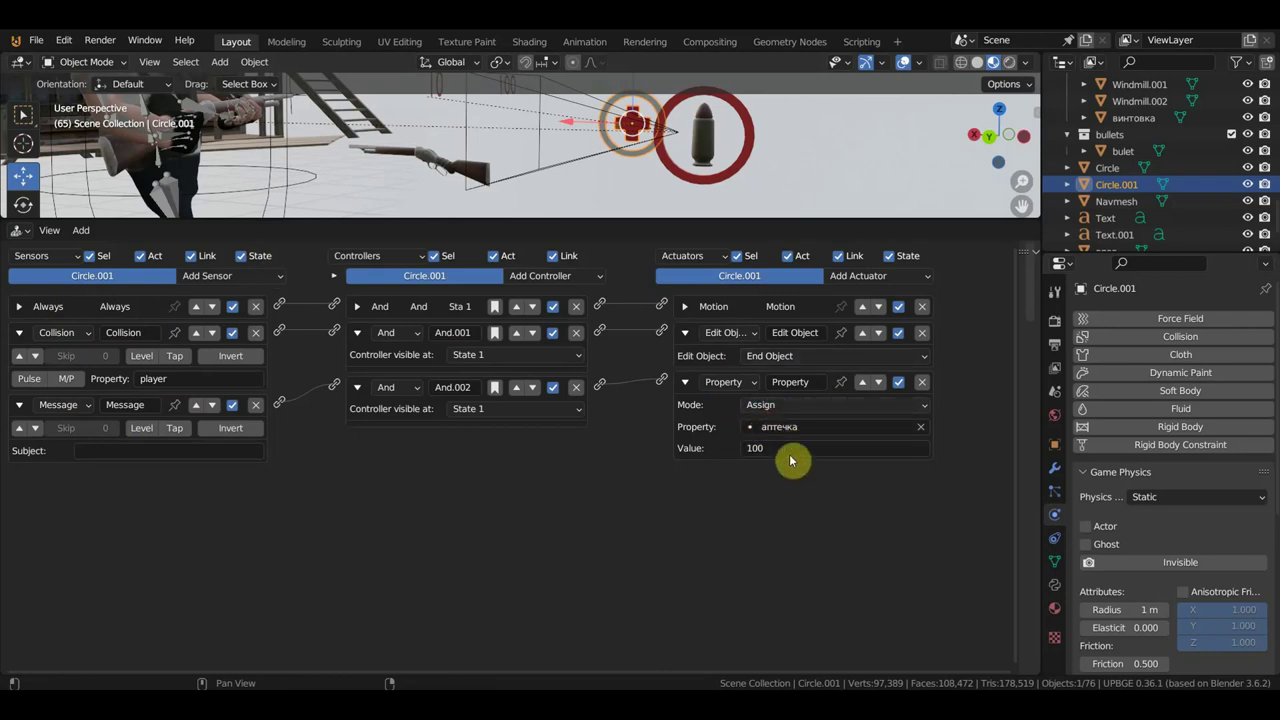
{"action": "left_click_drag", "start_coordinate": [766, 218], "coordinate": [804, 386]}
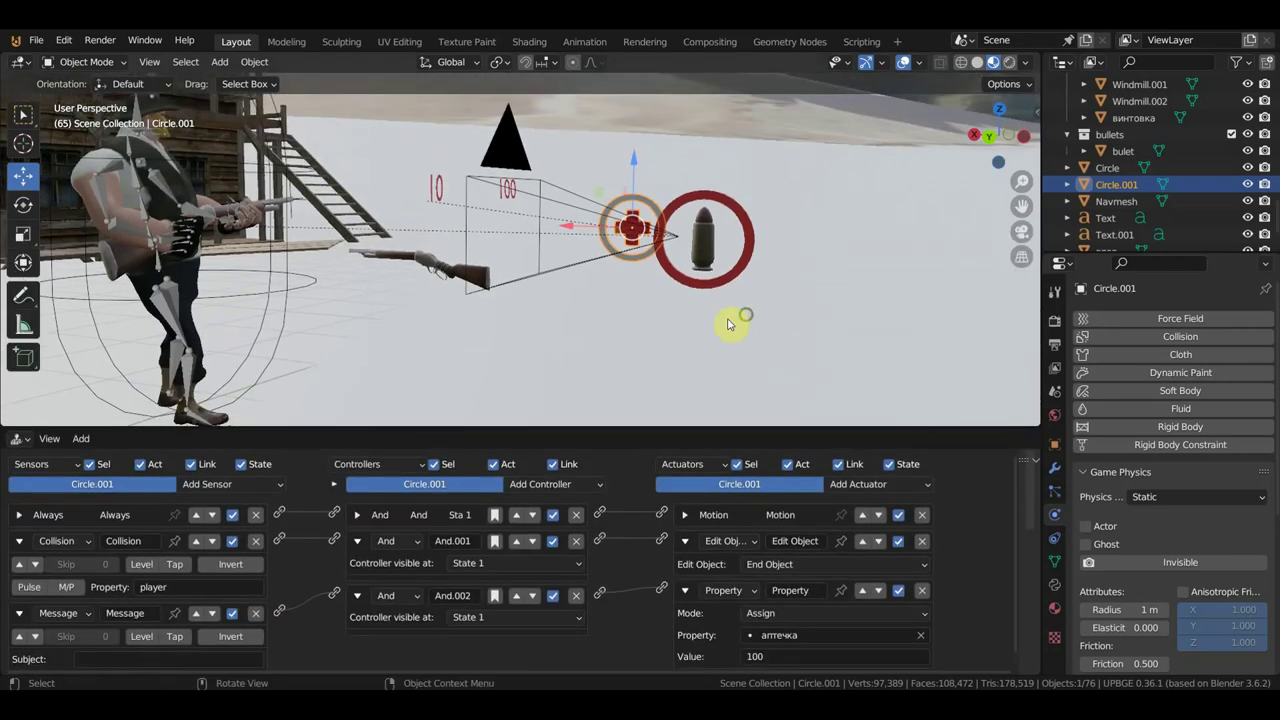
{"action": "mouse_move", "coordinate": [737, 323]}
{"action": "middle_mouse_down"}
{"action": "mouse_move", "coordinate": [628, 320]}
{"action": "mouse_move", "coordinate": [826, 357]}
{"action": "mouse_move", "coordinate": [621, 318]}
{"action": "mouse_move", "coordinate": [729, 289]}
{"action": "mouse_move", "coordinate": [572, 183]}
{"action": "middle_mouse_up"}
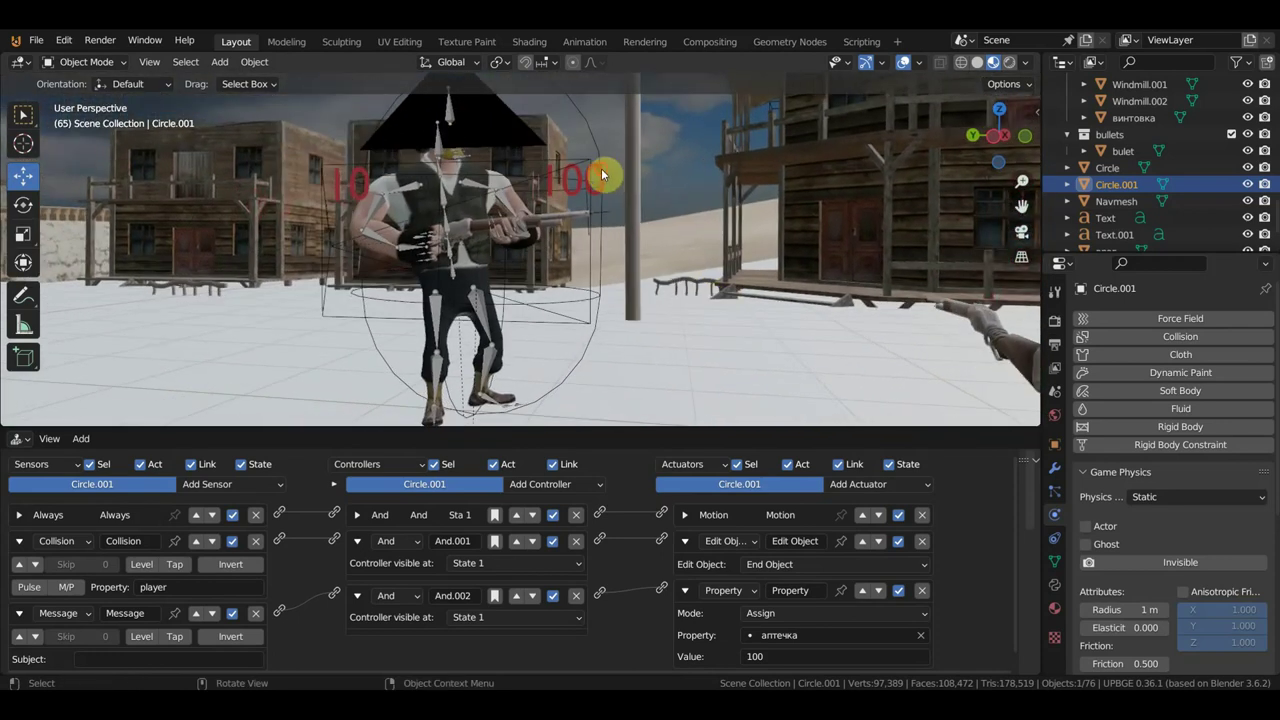
Parent the red 100 text Text.001 to the Camera with Ctrl+P Object, then reselect Text.001
{"action": "left_click", "coordinate": [601, 172]}
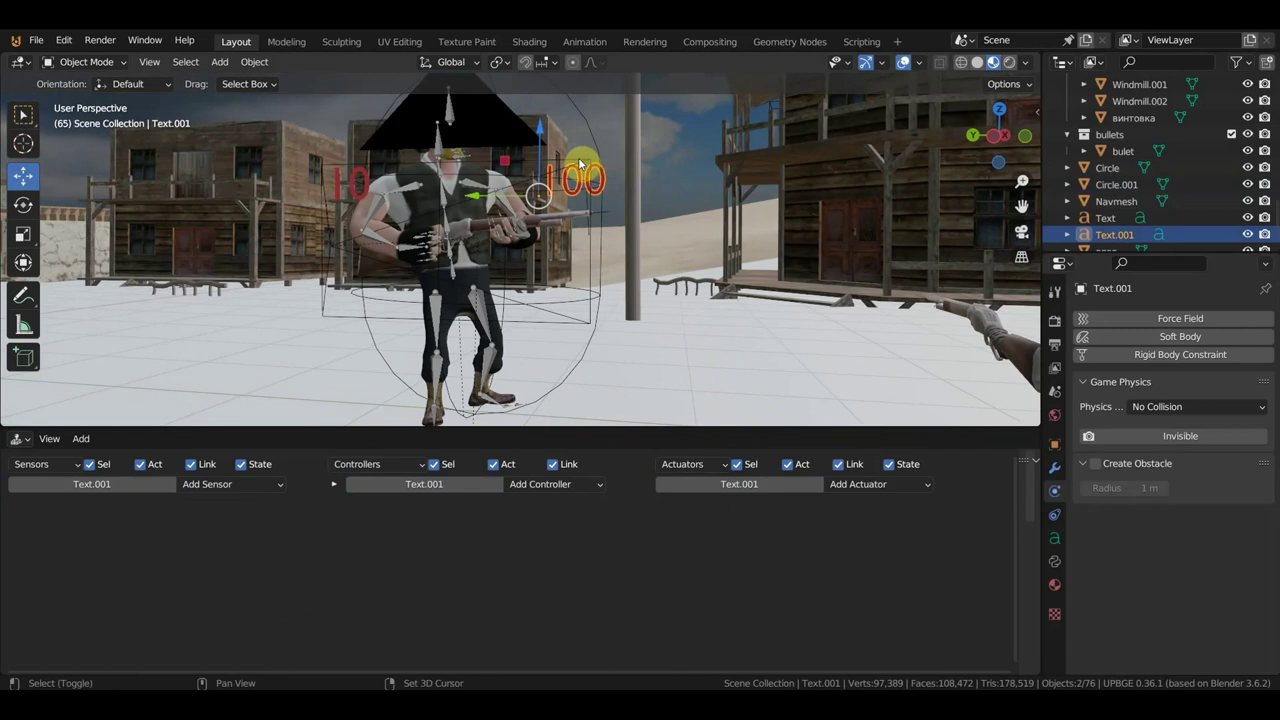
{"action": "left_click", "coordinate": [579, 163], "text": "shift"}
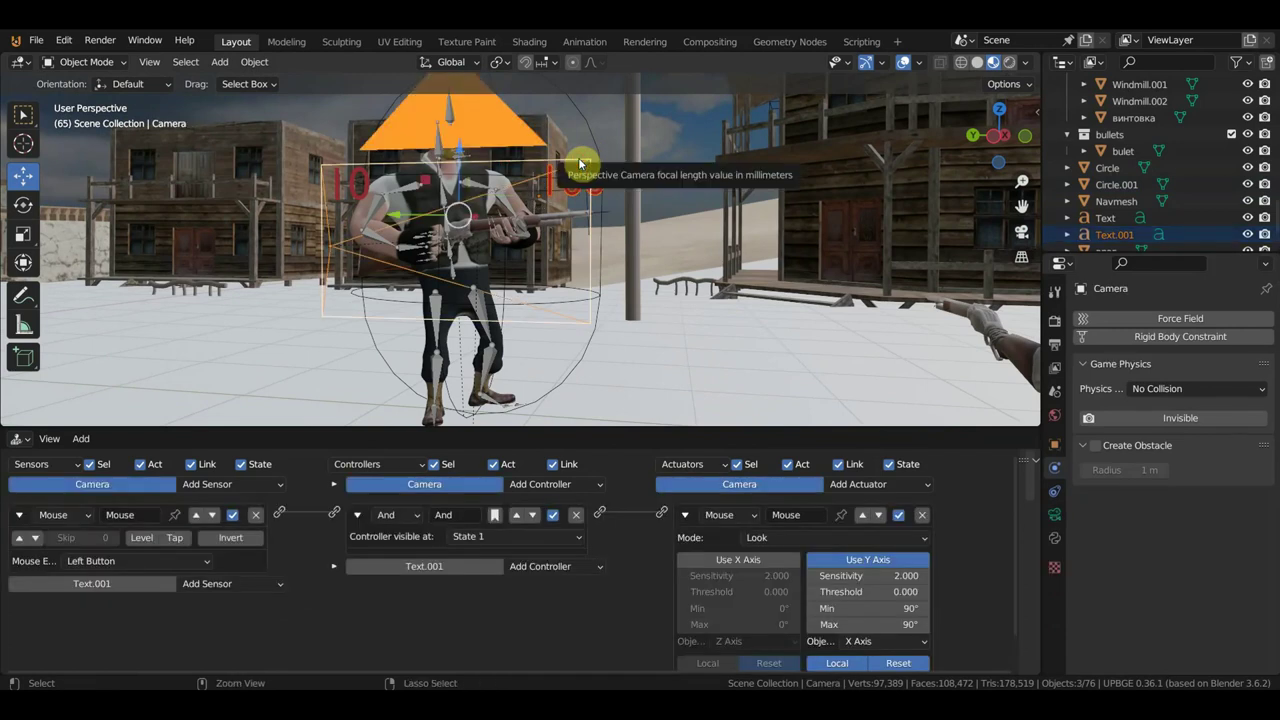
{"action": "key", "text": "ctrl+p"}
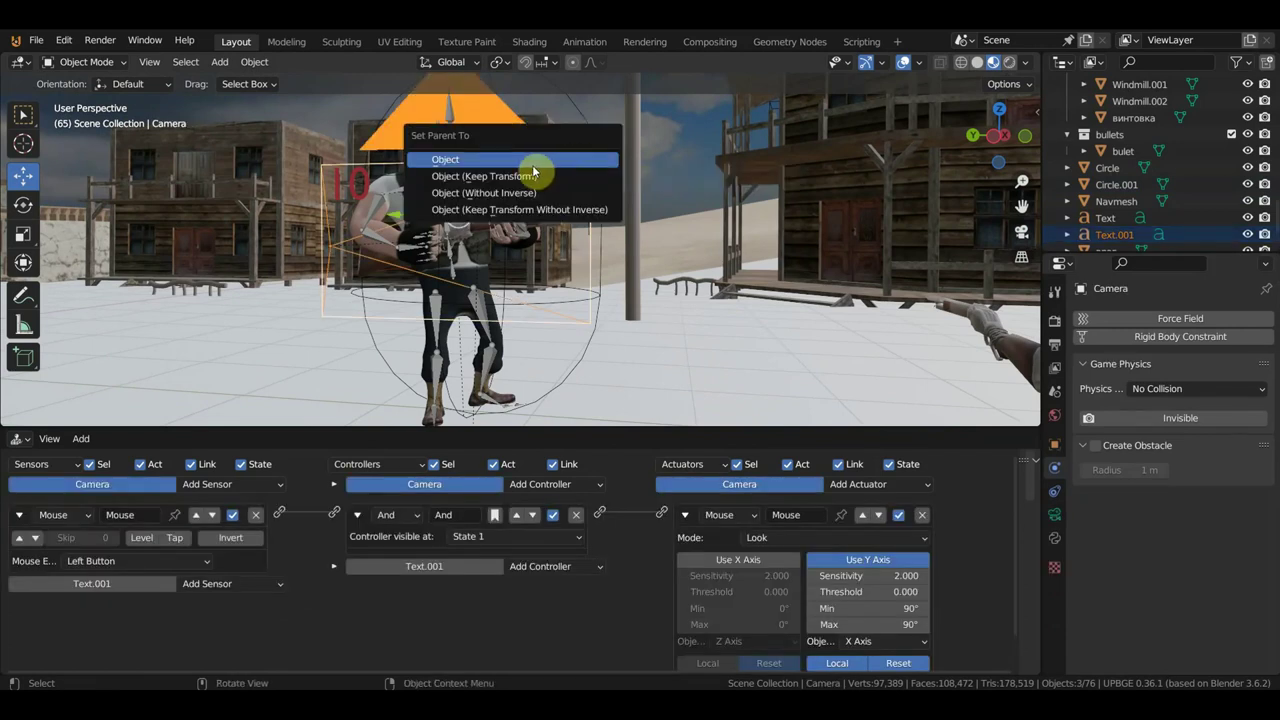
{"action": "left_click", "coordinate": [468, 161]}
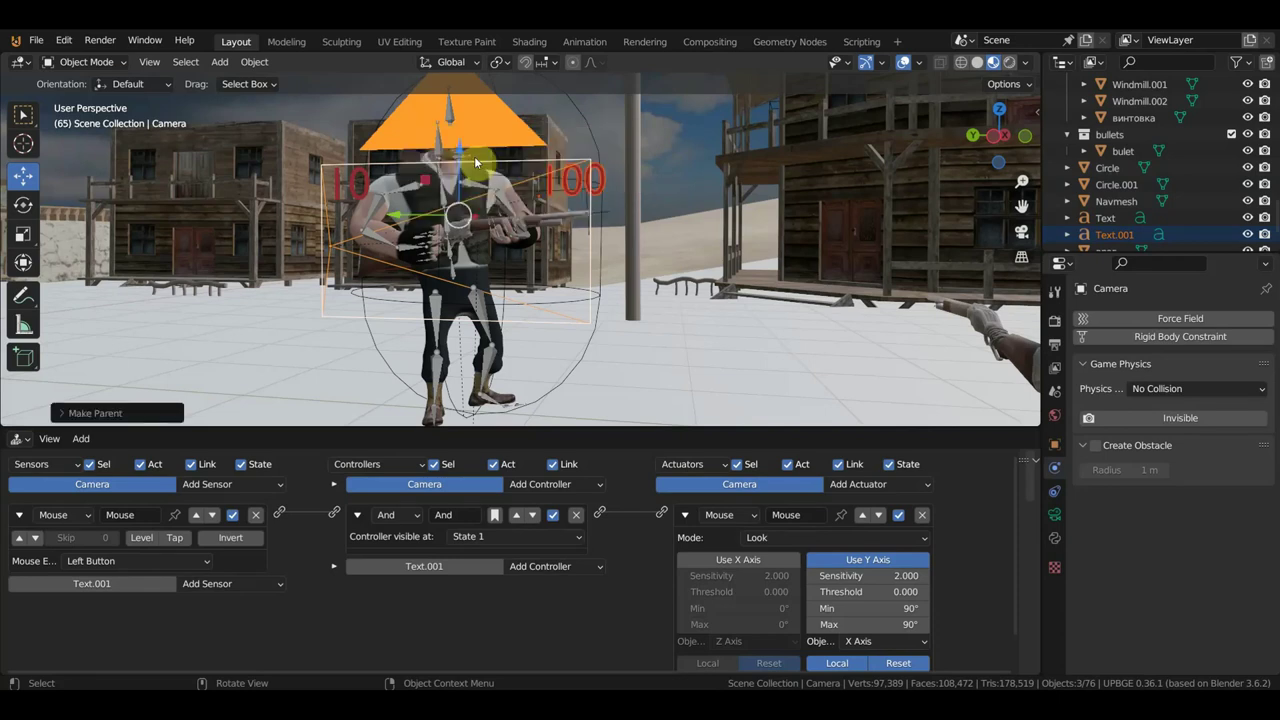
{"action": "left_click", "coordinate": [600, 183]}
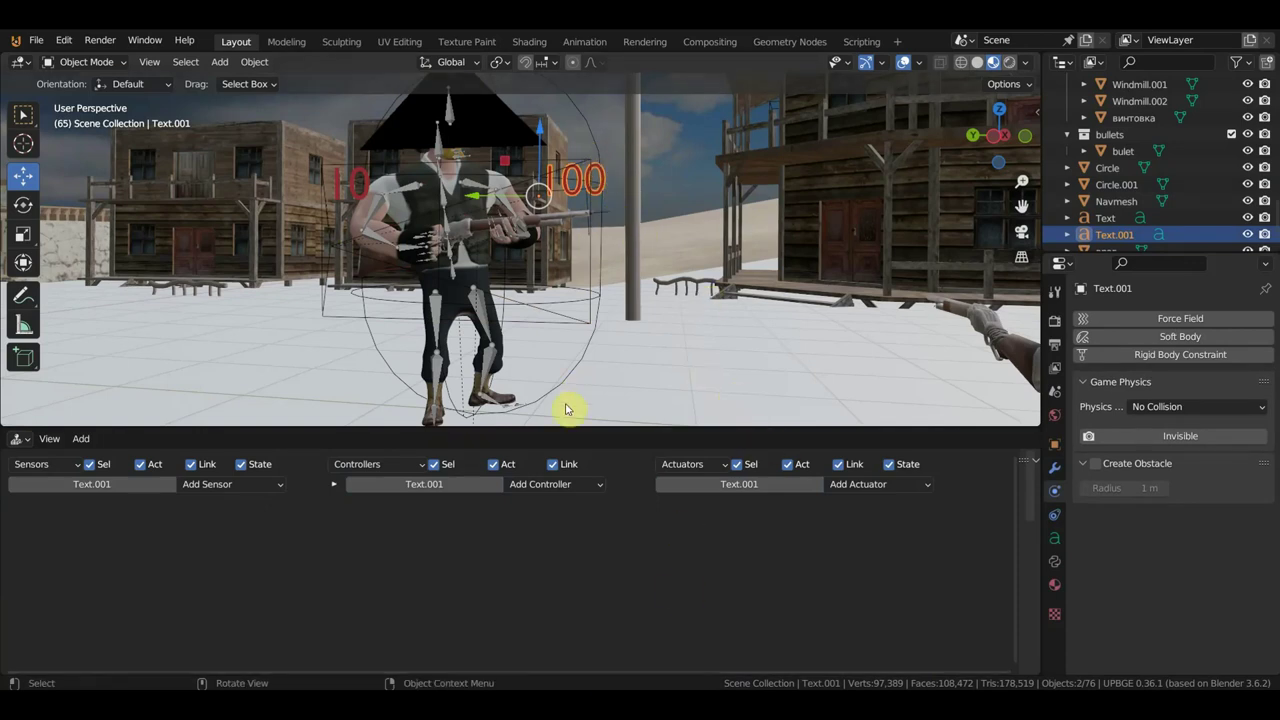
{"action": "left_click_drag", "start_coordinate": [563, 428], "coordinate": [613, 302]}
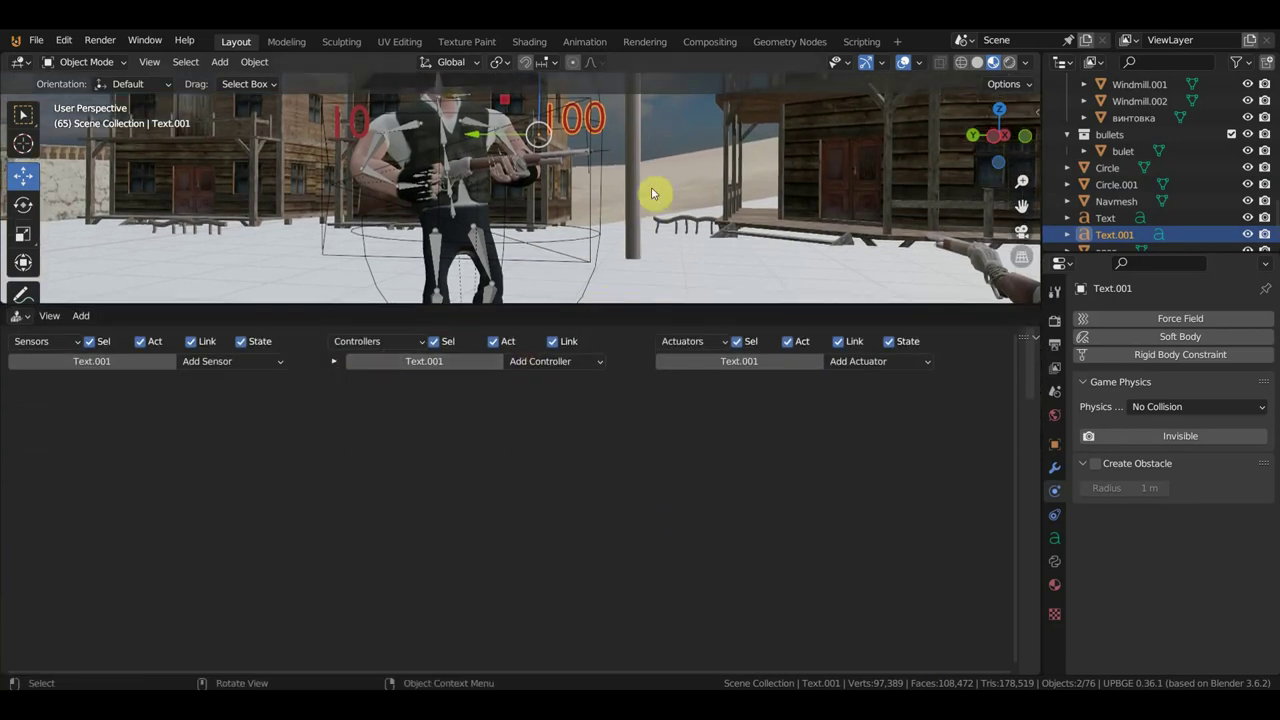
{"action": "scroll", "coordinate": [655, 193], "scroll_direction": "up", "scroll_amount": 4}
{"action": "scroll", "coordinate": [694, 157], "scroll_direction": "down", "scroll_amount": 3}
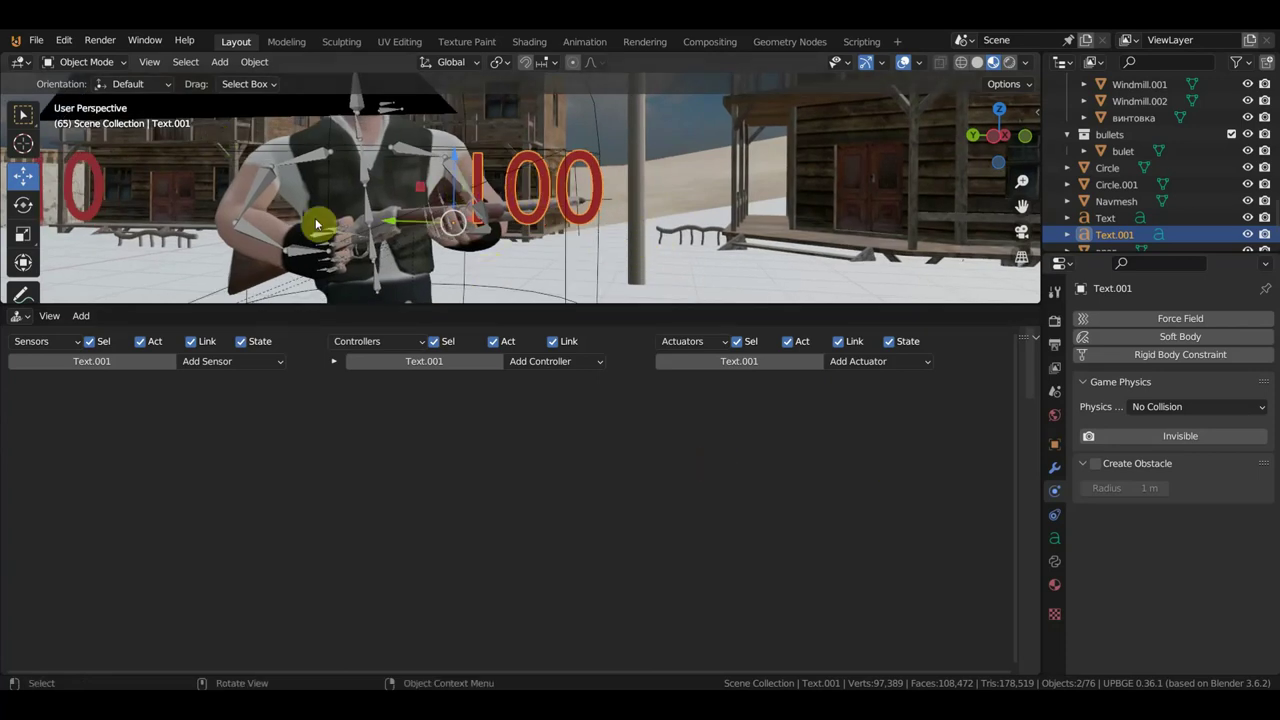
Add a Text game property to Text.001 and change its type from String to Integer
{"action": "left_click_drag", "start_coordinate": [1017, 353], "coordinate": [714, 360]}
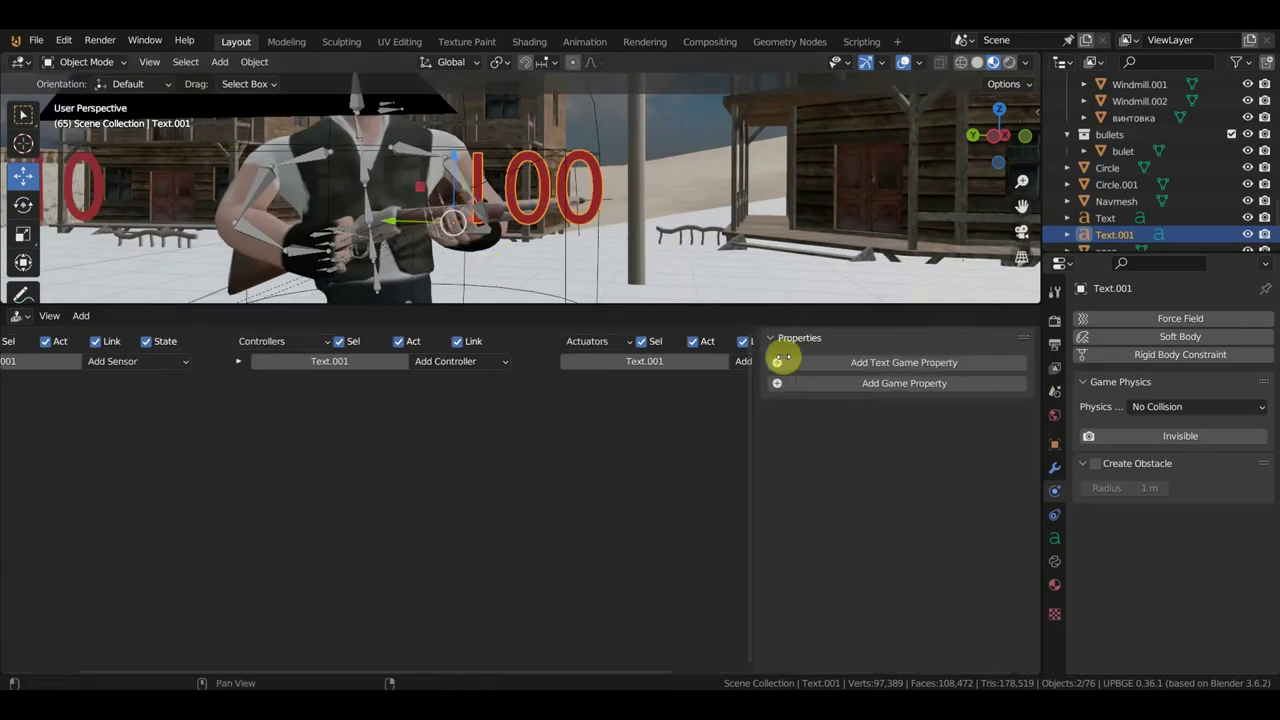
{"action": "left_click", "coordinate": [866, 364]}
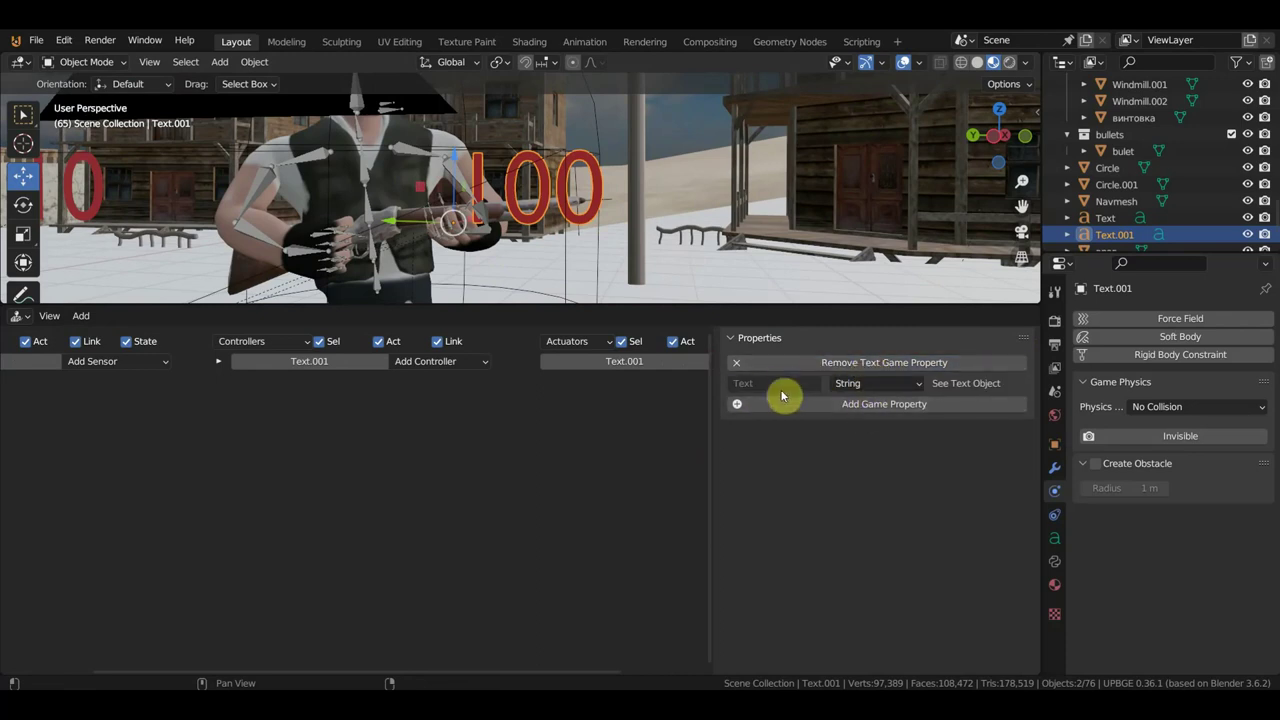
{"action": "left_click", "coordinate": [862, 384]}
{"action": "left_click", "coordinate": [870, 420]}
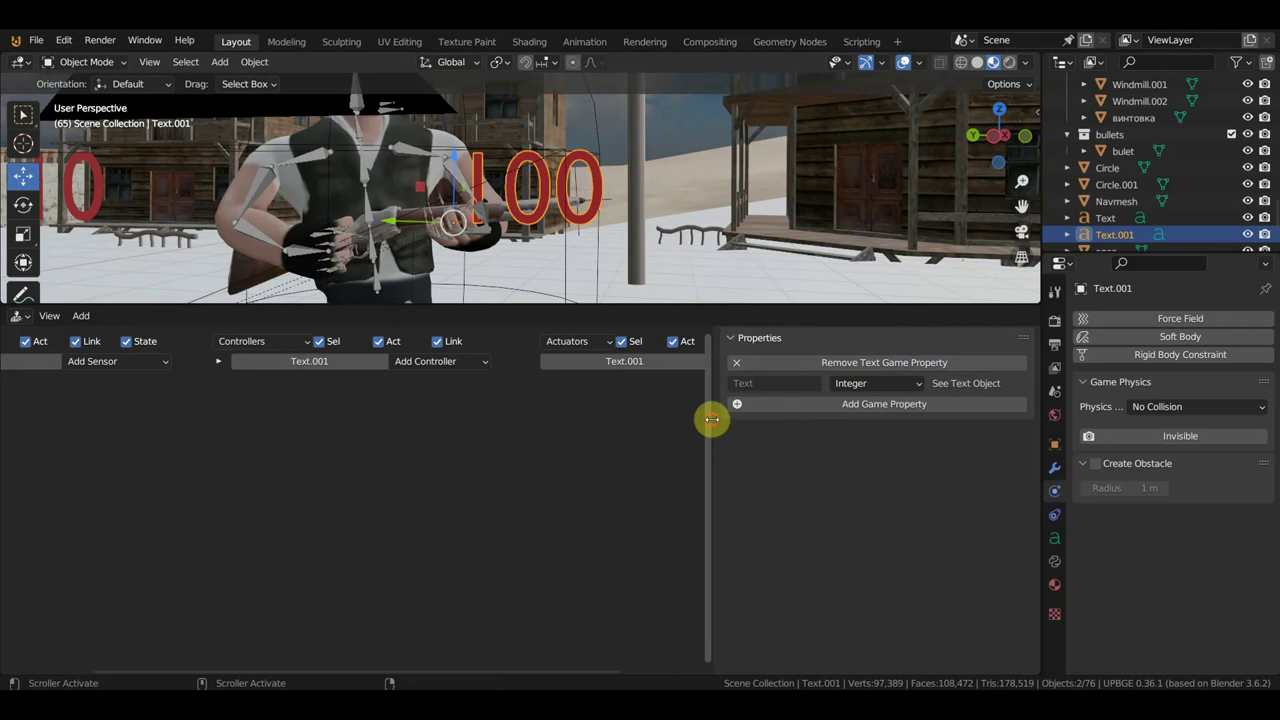
{"action": "left_click_drag", "start_coordinate": [711, 419], "coordinate": [960, 419]}
{"action": "scroll", "coordinate": [1107, 225], "scroll_direction": "down", "scroll_amount": 2}
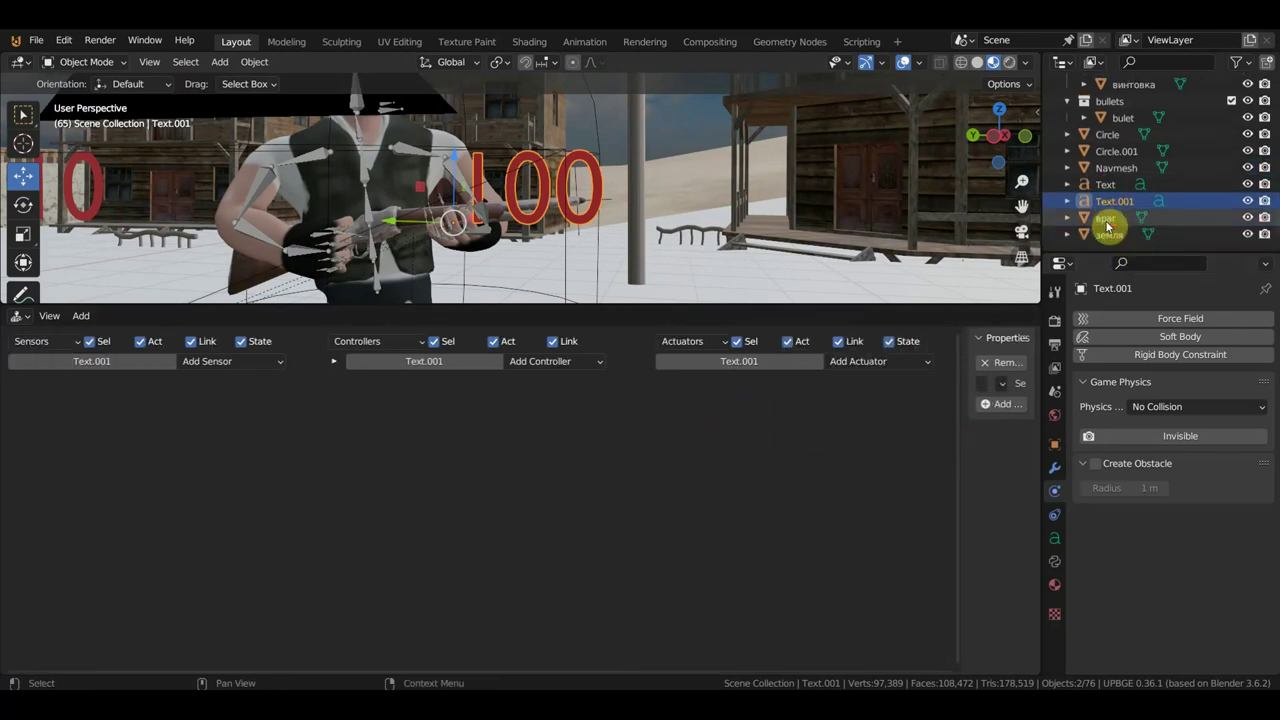
{"action": "left_click", "coordinate": [1106, 68]}
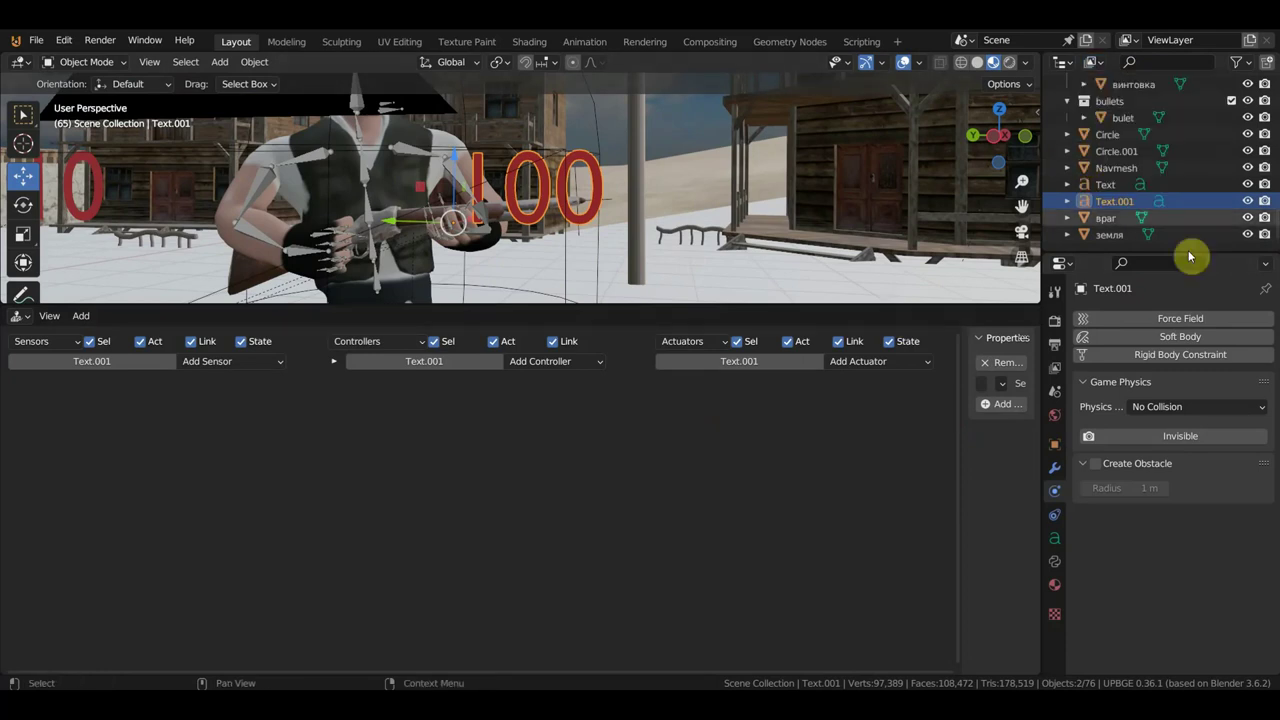
Inspect the Text object's message logic bricks, return to Text.001, and collapse the sidebar
{"action": "left_click", "coordinate": [1113, 187]}
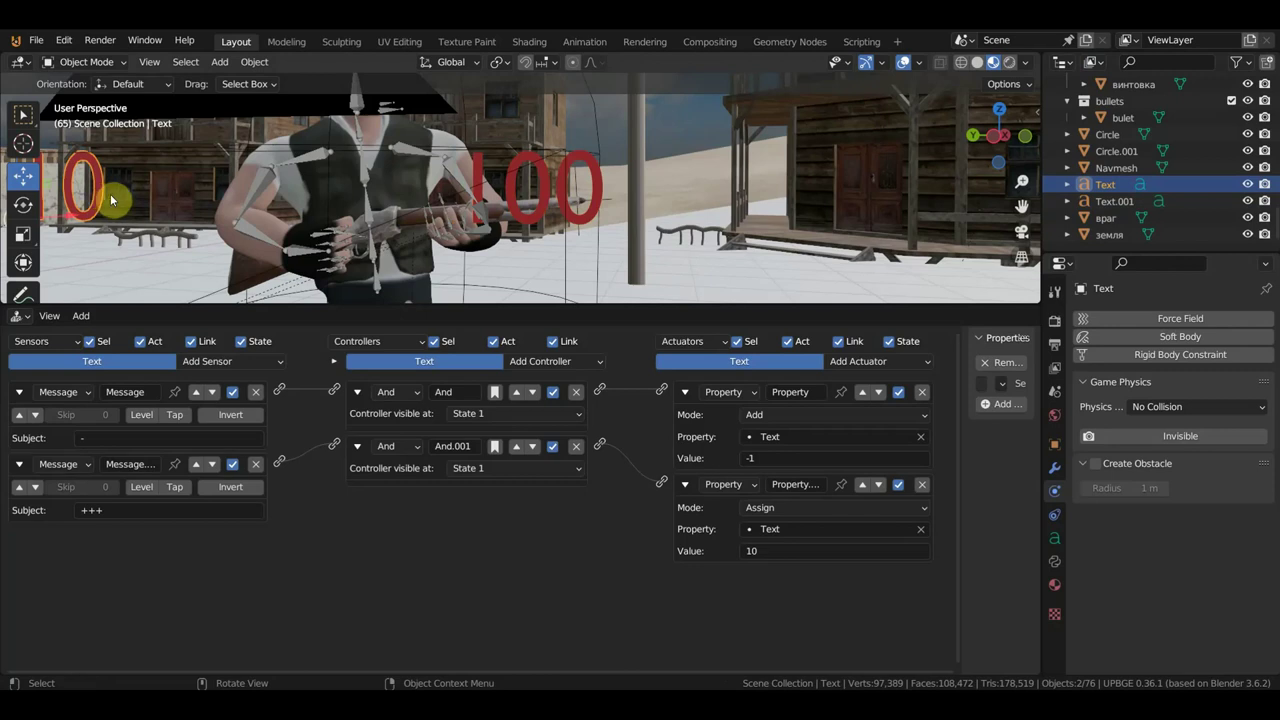
{"action": "left_click", "coordinate": [1116, 203]}
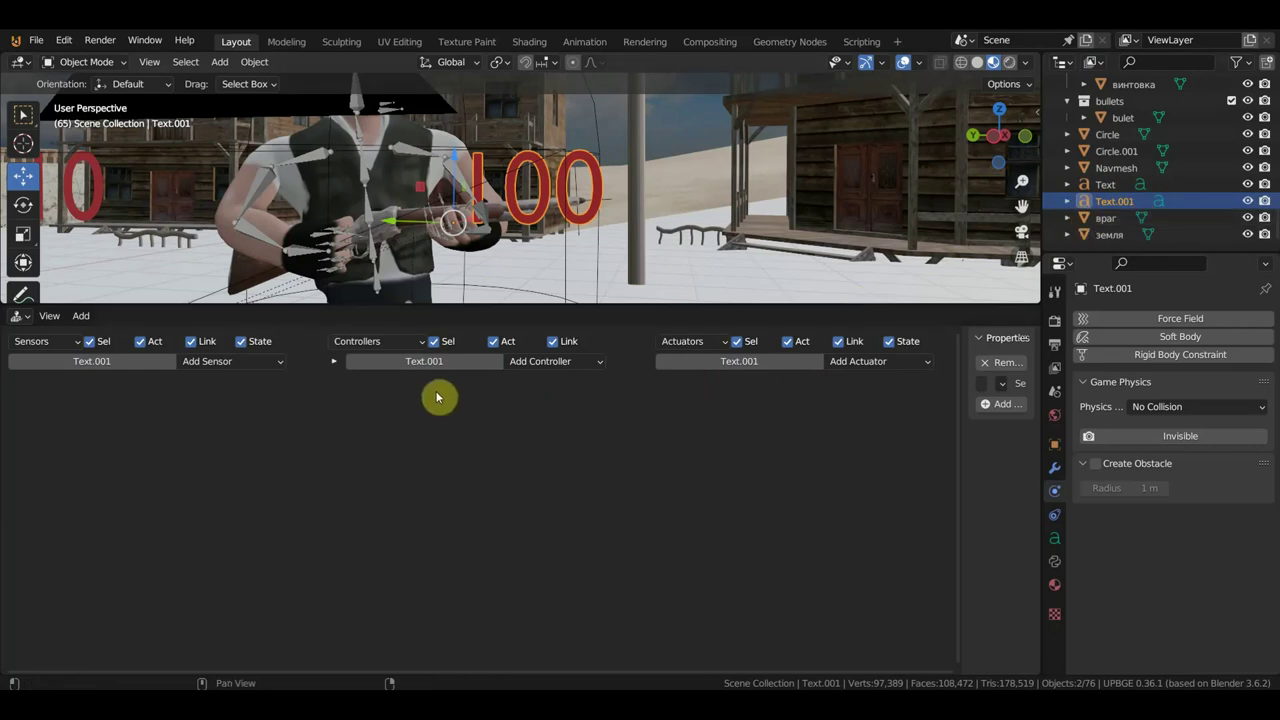
{"action": "left_click", "coordinate": [213, 418]}
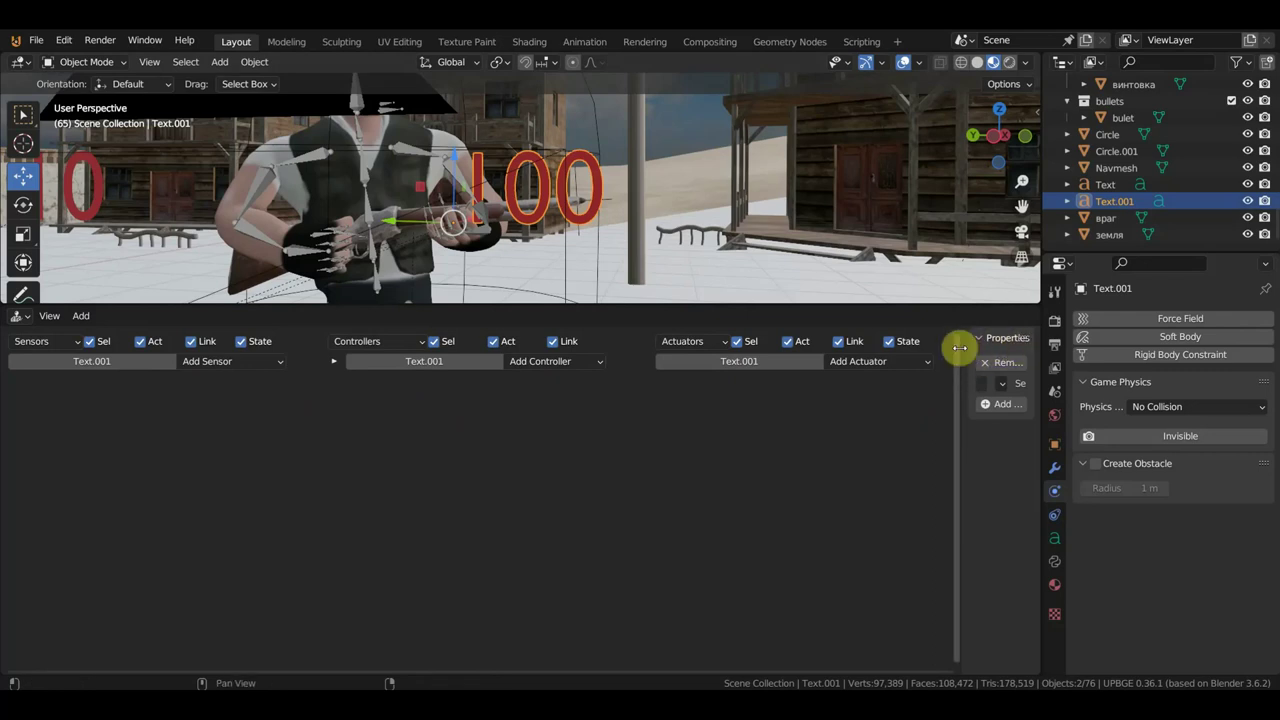
{"action": "left_click_drag", "start_coordinate": [961, 343], "coordinate": [1016, 340]}
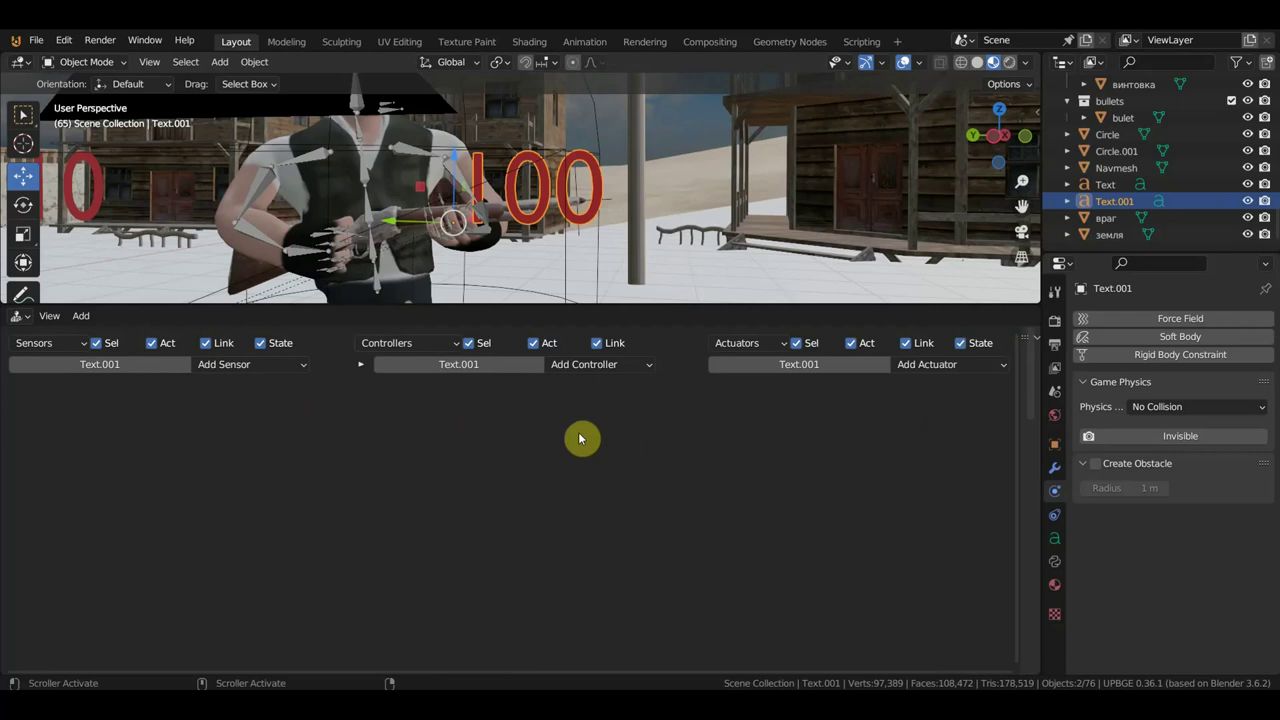
Add a Message sensor with subject 1 to Text.001
{"action": "left_click", "coordinate": [150, 365]}
{"action": "left_click", "coordinate": [287, 366]}
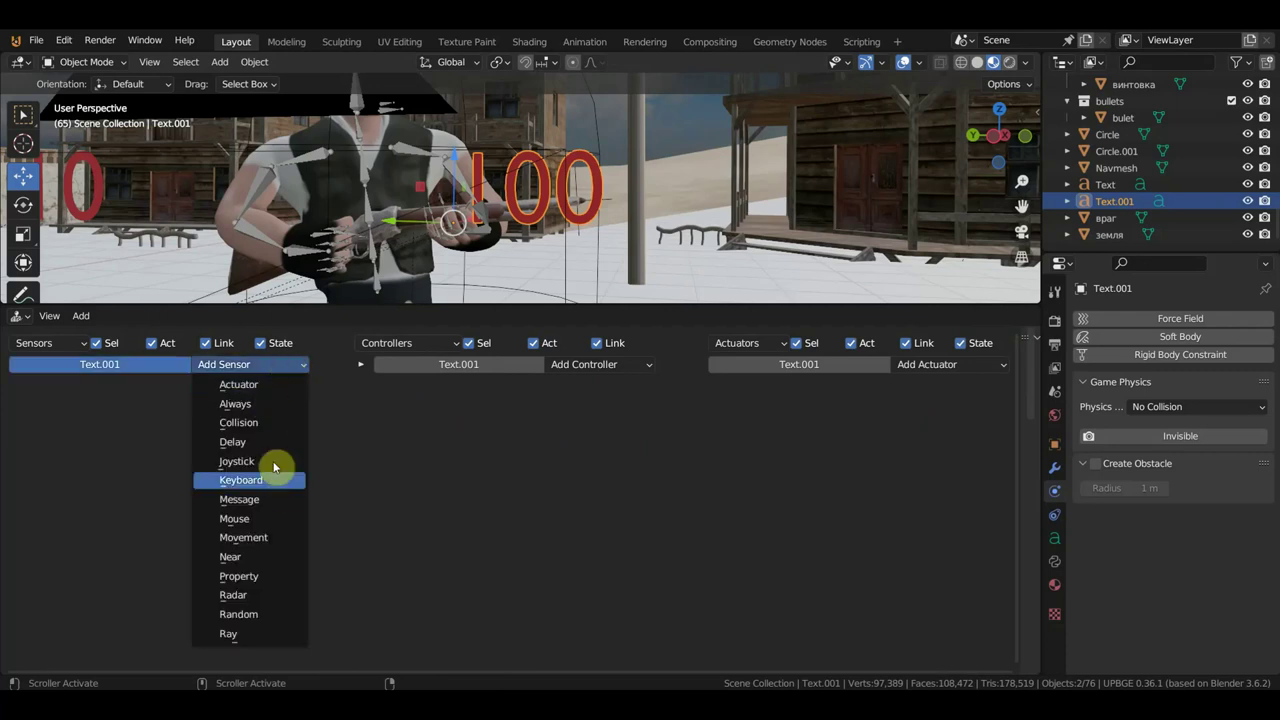
{"action": "left_click", "coordinate": [268, 498]}
{"action": "left_click", "coordinate": [105, 448]}
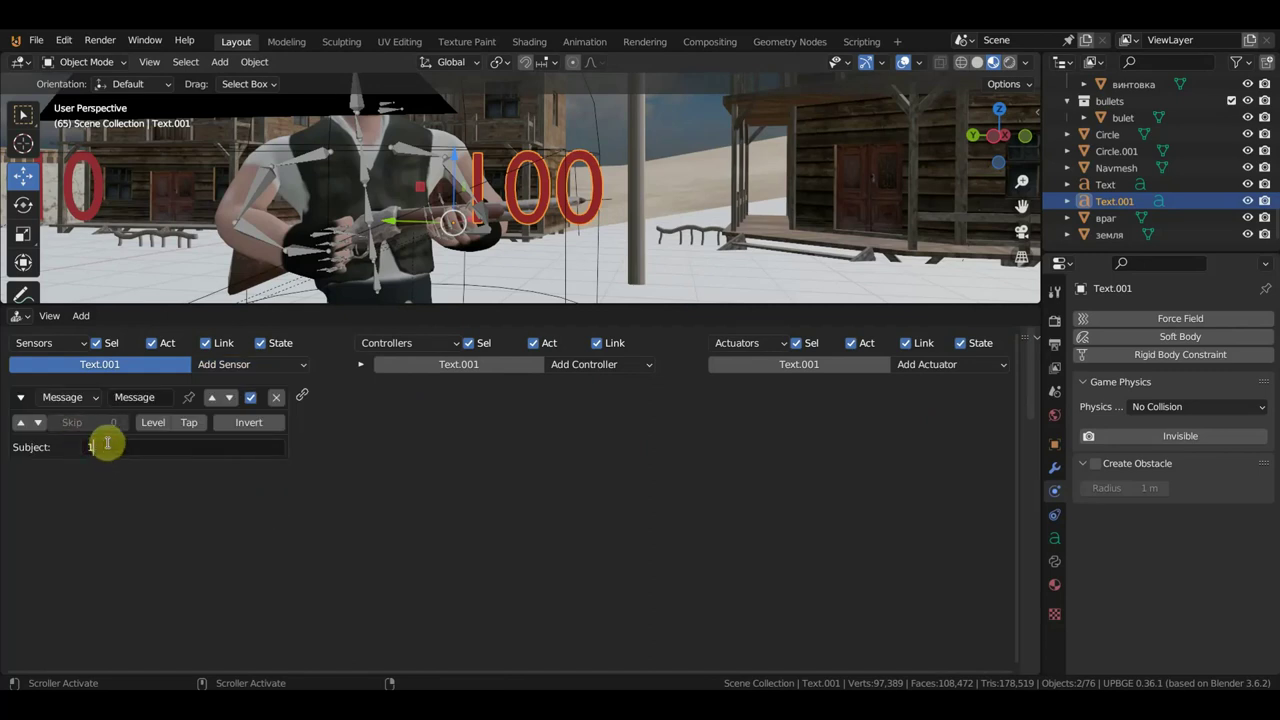
{"action": "left_click", "coordinate": [486, 454]}
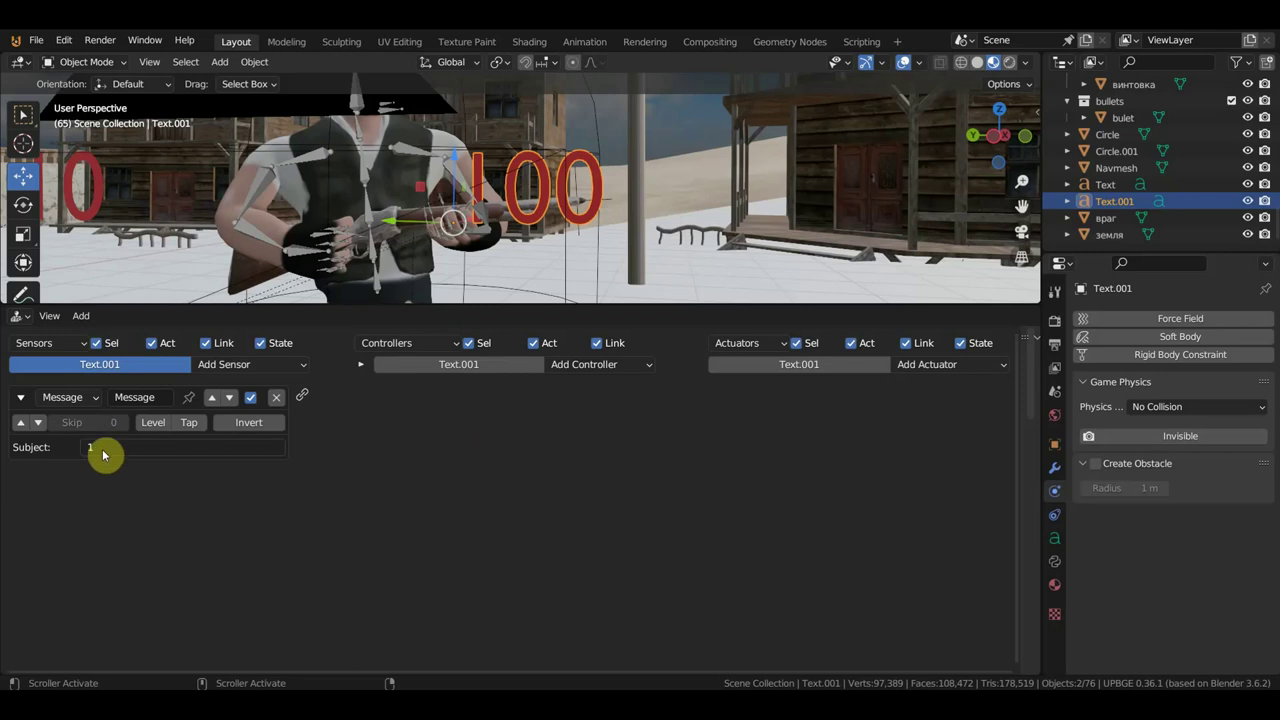
Add a Property actuator adding -10 to Text and link the subject 1 sensor to it
{"action": "left_click", "coordinate": [912, 368]}
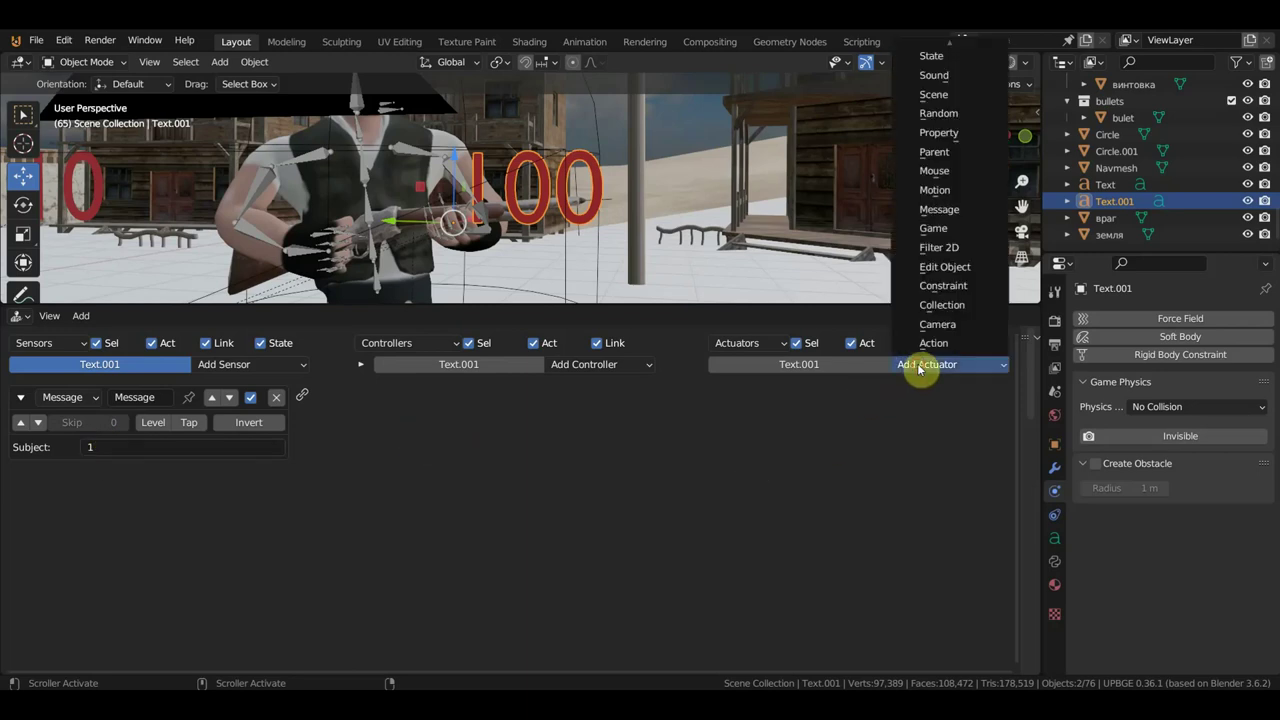
{"action": "left_click", "coordinate": [948, 133]}
{"action": "left_click", "coordinate": [838, 424]}
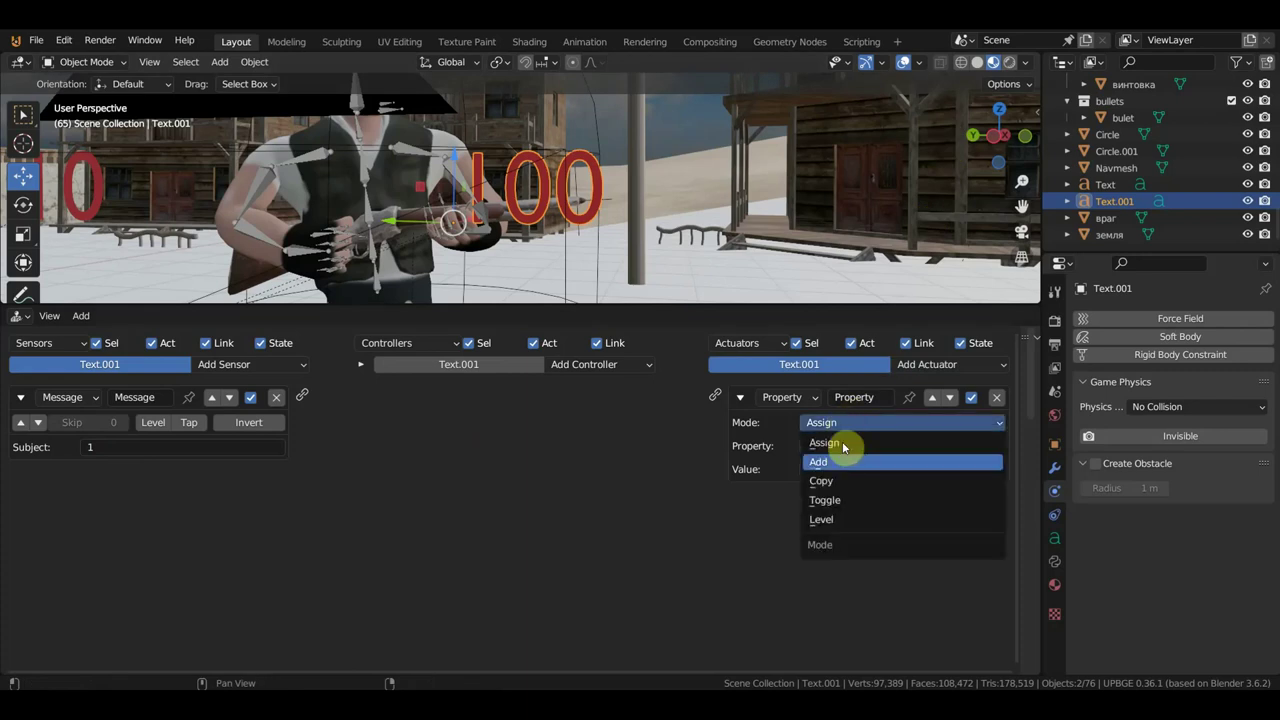
{"action": "left_click", "coordinate": [843, 450]}
{"action": "left_click", "coordinate": [850, 446]}
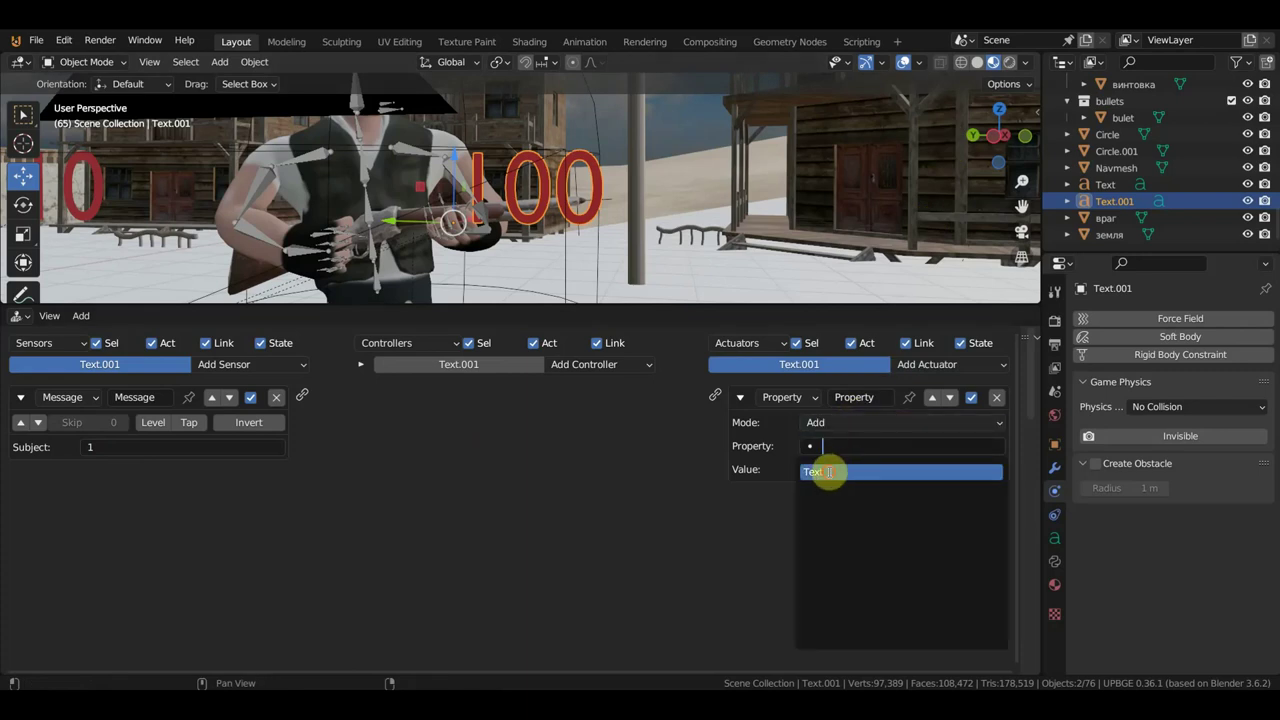
{"action": "left_click", "coordinate": [828, 470]}
{"action": "left_click", "coordinate": [839, 469]}
{"action": "type", "text": "-10"}
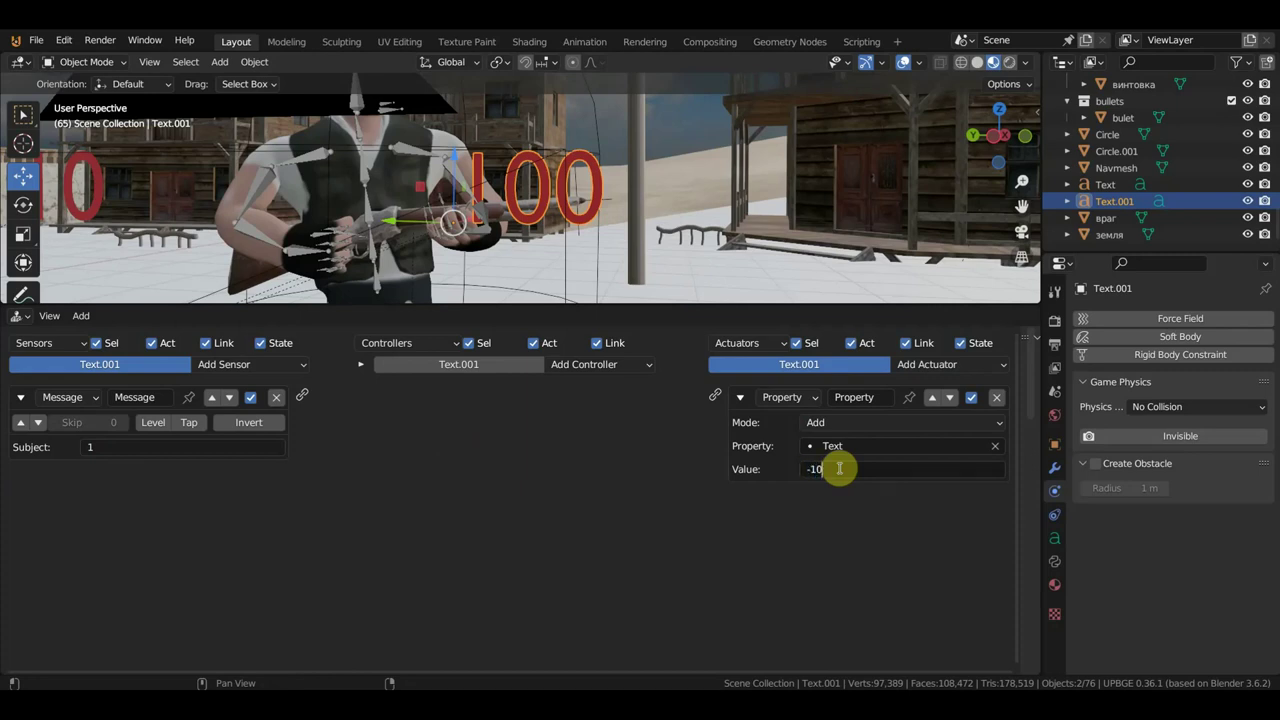
{"action": "key", "text": "Return"}
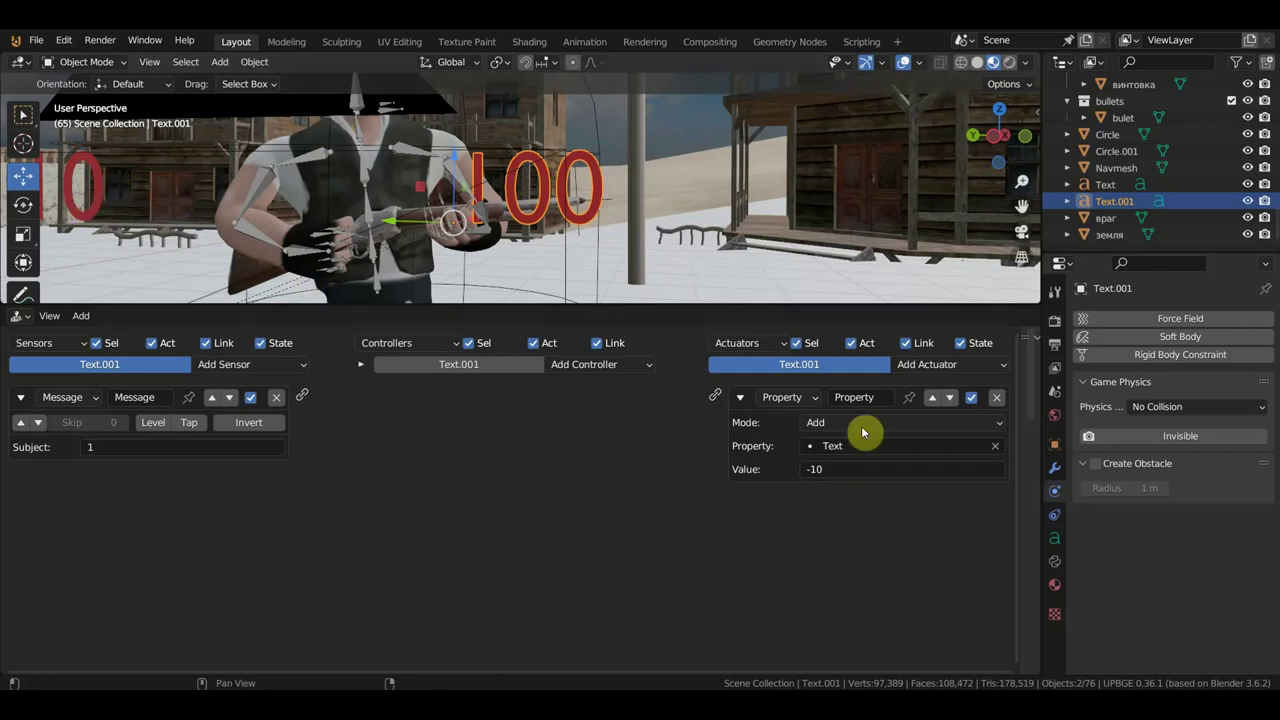
{"action": "left_click_drag", "start_coordinate": [303, 395], "coordinate": [714, 397]}
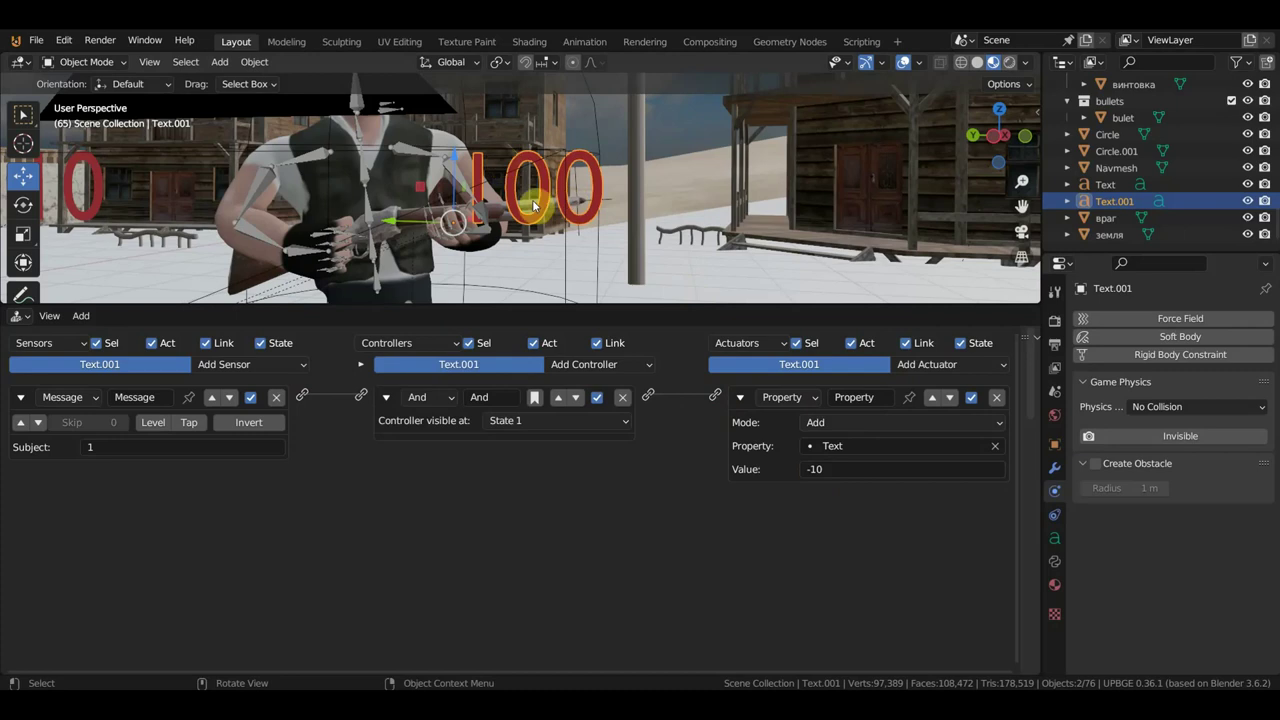
Add a second Message sensor with subject 2, removing an accidentally added Keyboard sensor
{"action": "left_click", "coordinate": [245, 364]}
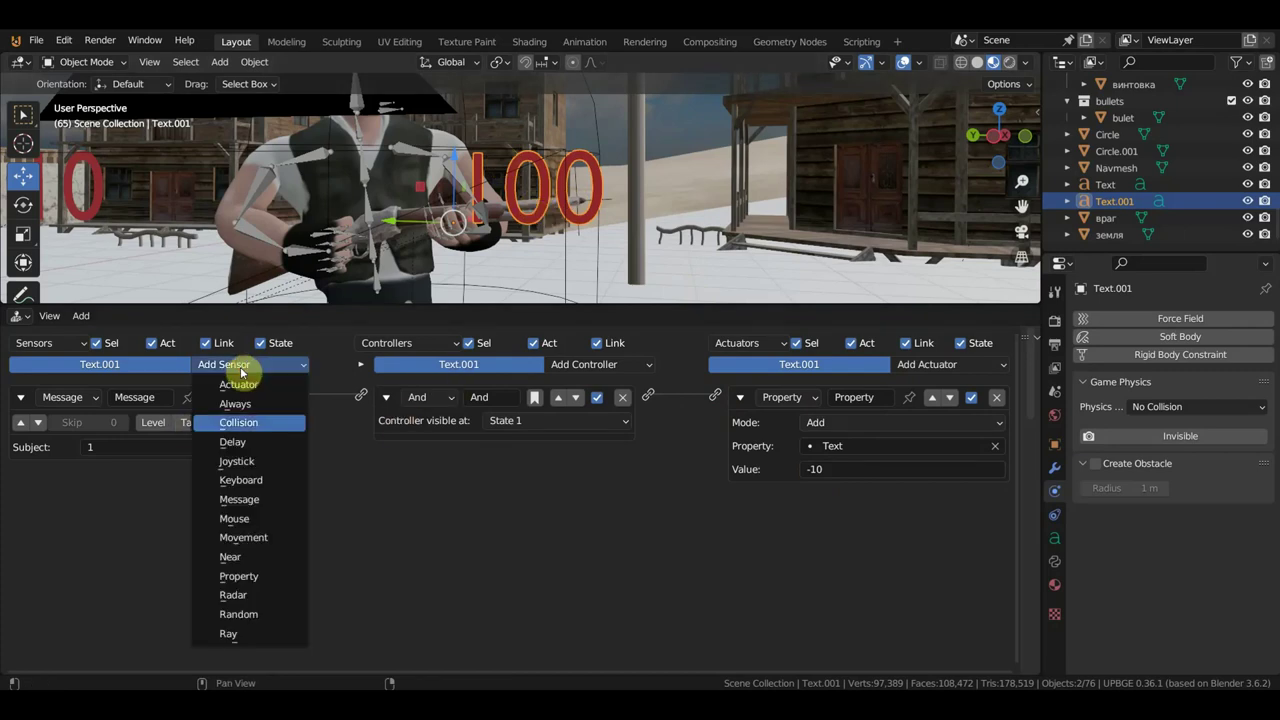
{"action": "left_click", "coordinate": [266, 481]}
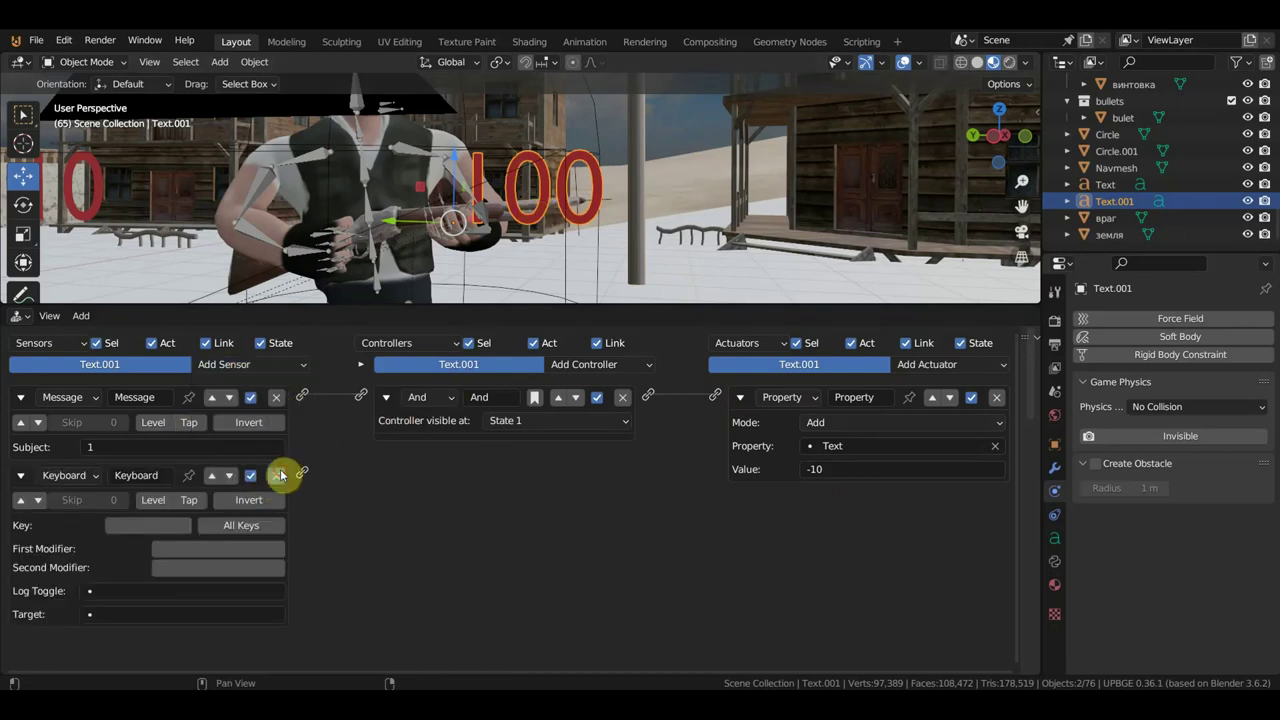
{"action": "left_click", "coordinate": [276, 474]}
{"action": "left_click", "coordinate": [262, 366]}
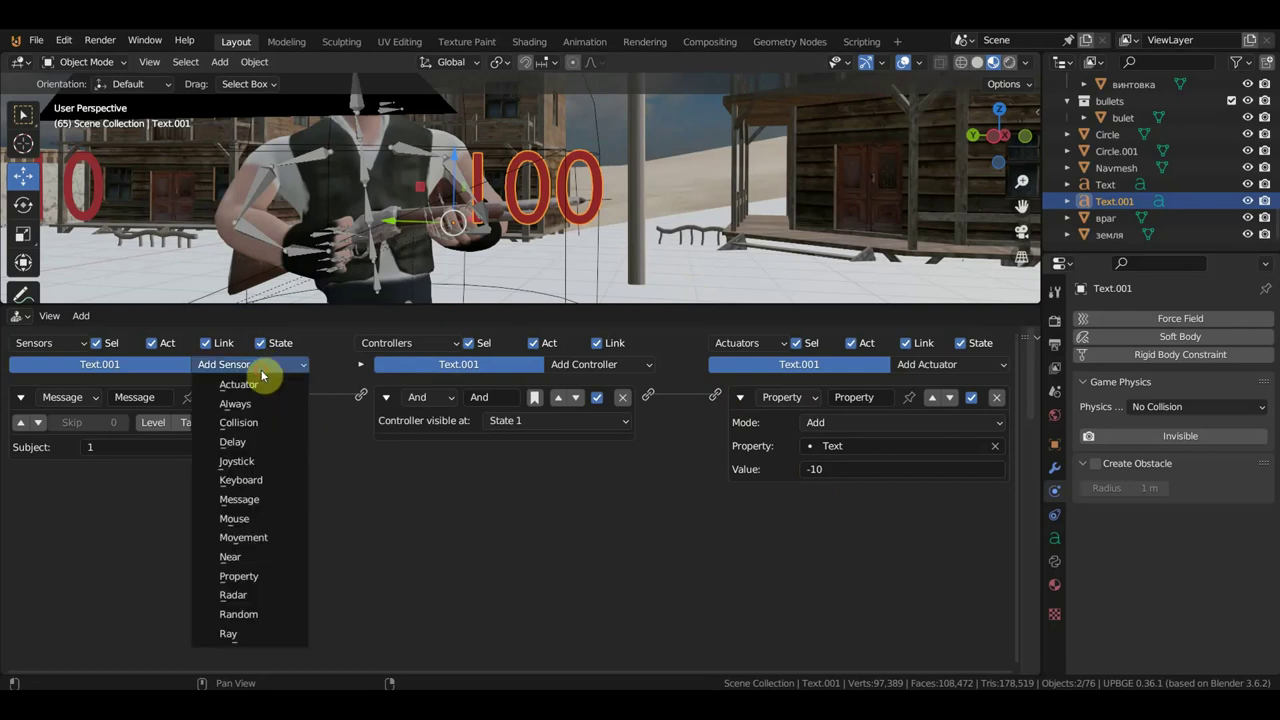
{"action": "left_click", "coordinate": [270, 499]}
{"action": "left_click", "coordinate": [93, 525]}
{"action": "type", "text": "2"}
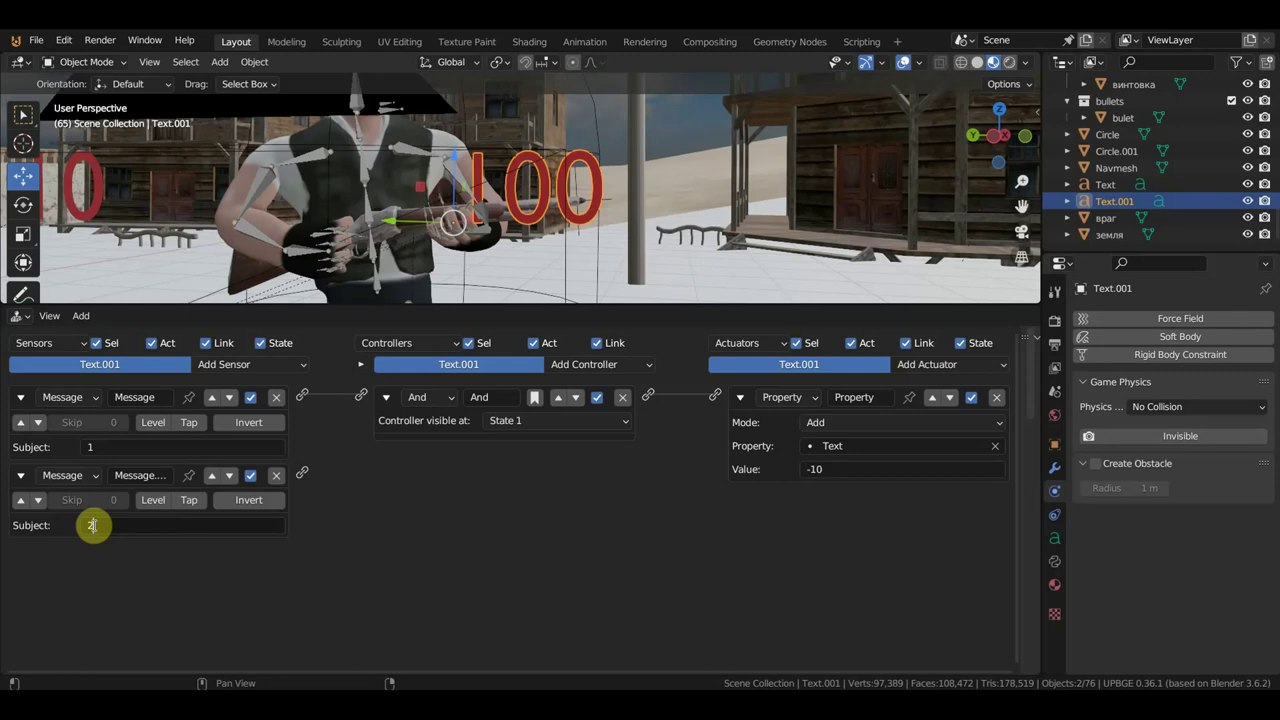
{"action": "key", "text": "Return"}
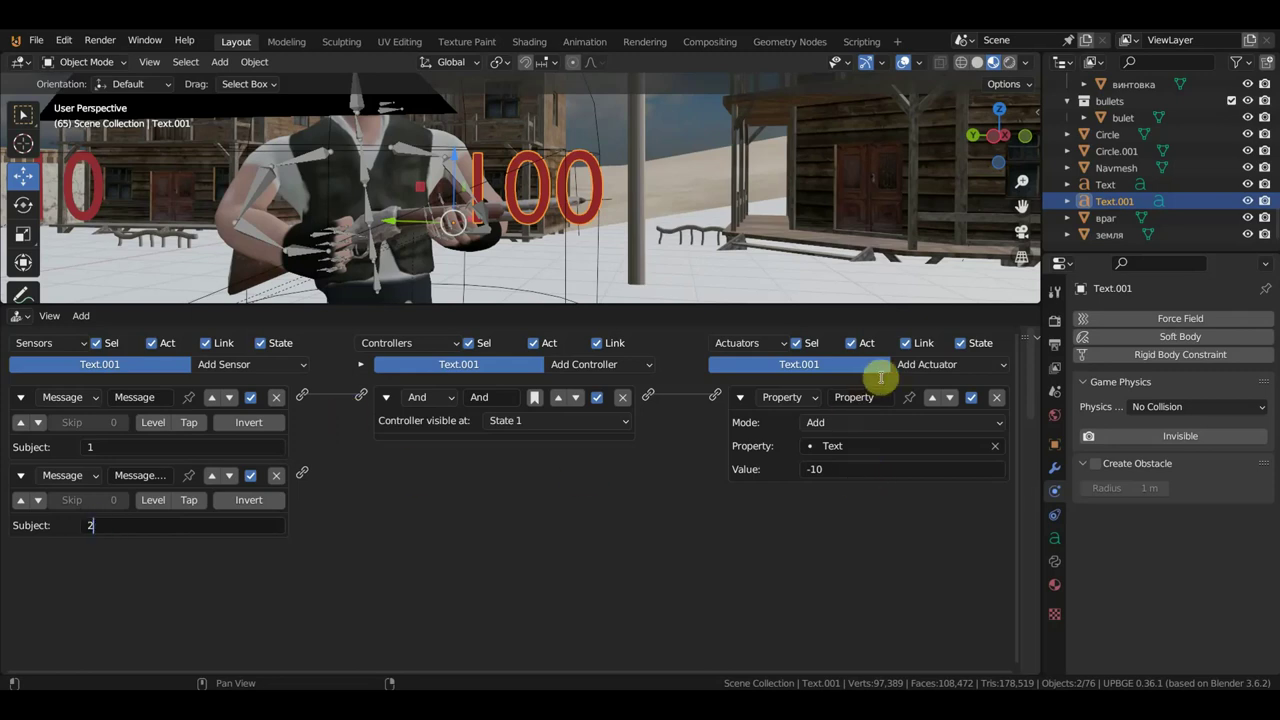
Add a second Property actuator assigning the value 100 to the Text property
{"action": "left_click", "coordinate": [926, 370]}
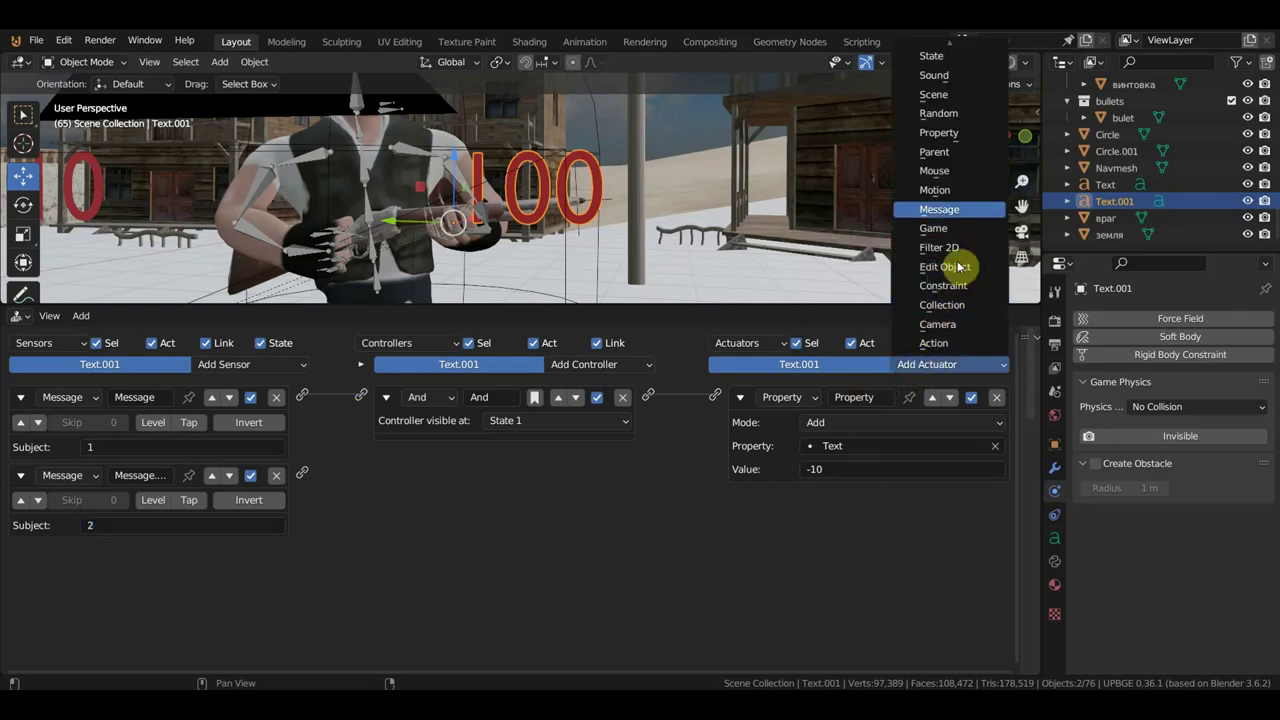
{"action": "left_click", "coordinate": [955, 133]}
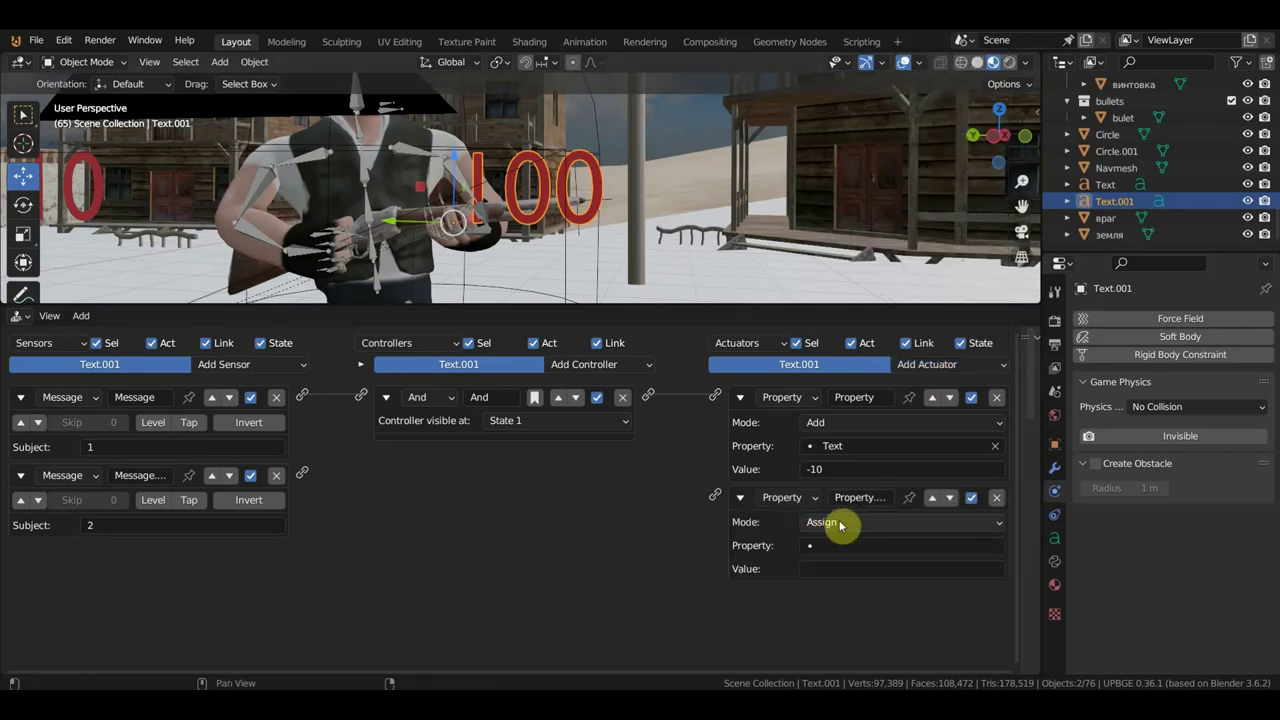
{"action": "left_click", "coordinate": [826, 431]}
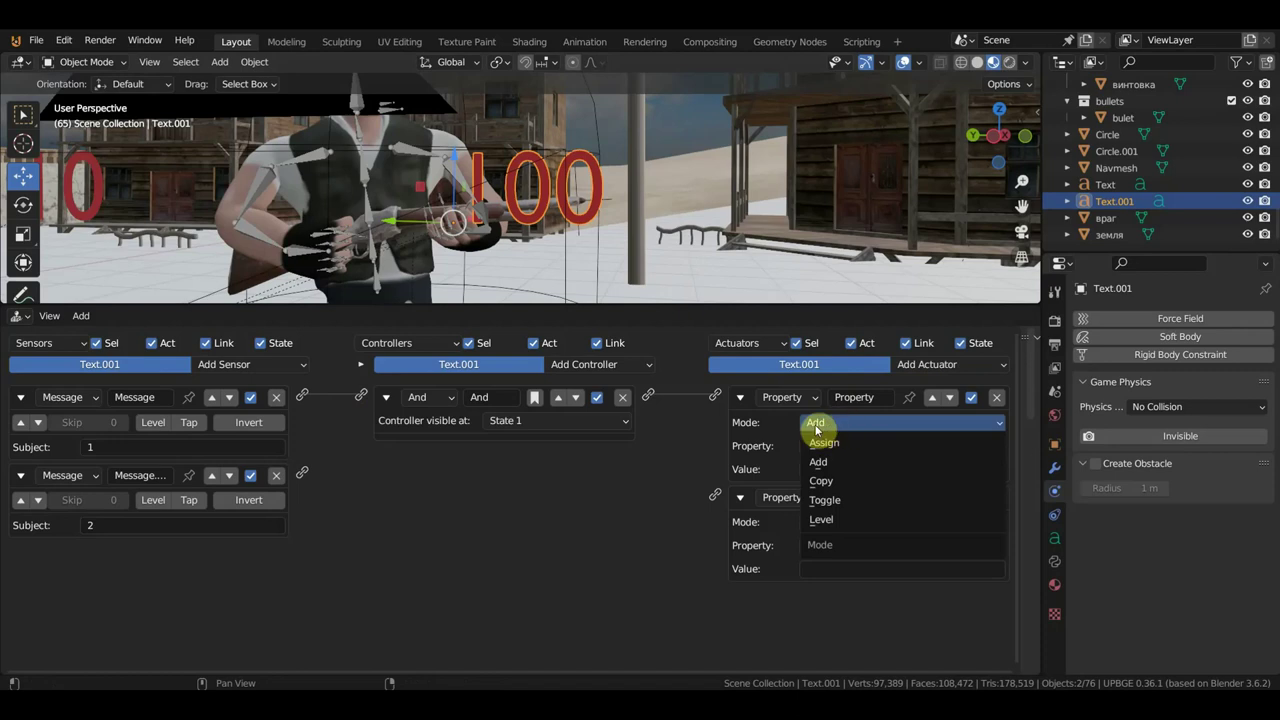
{"action": "left_click", "coordinate": [818, 461]}
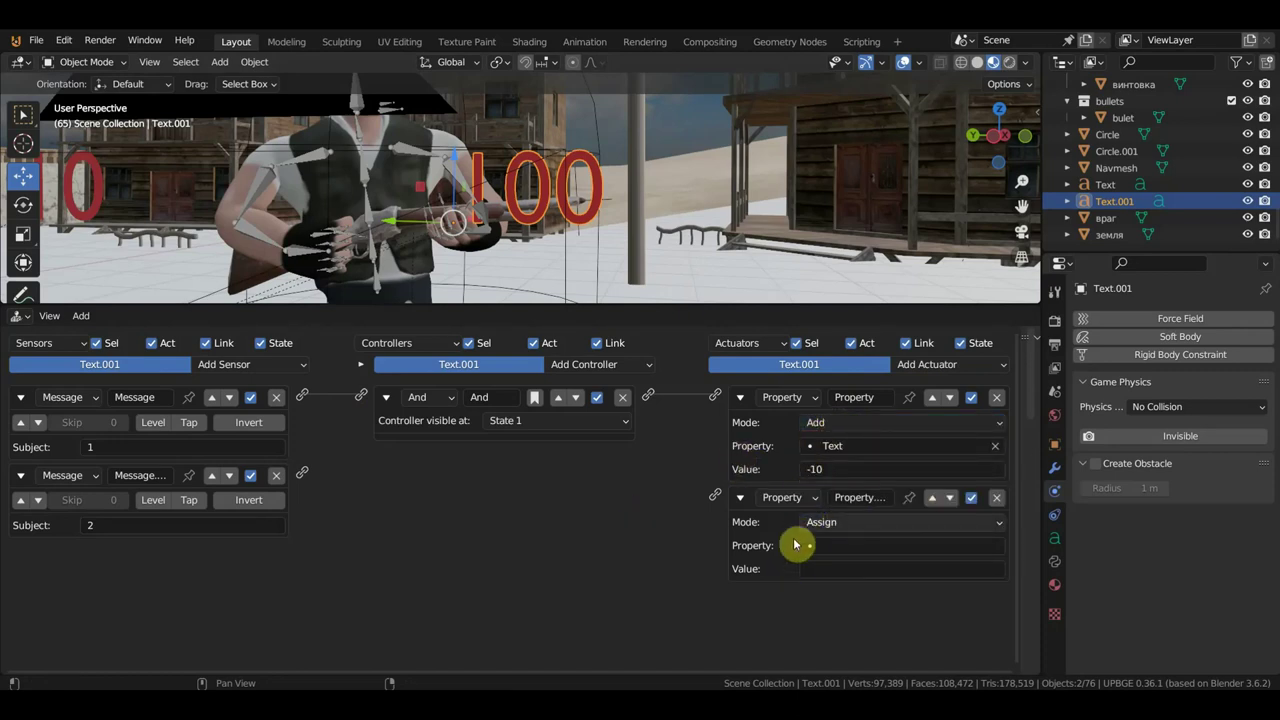
{"action": "left_click", "coordinate": [845, 551]}
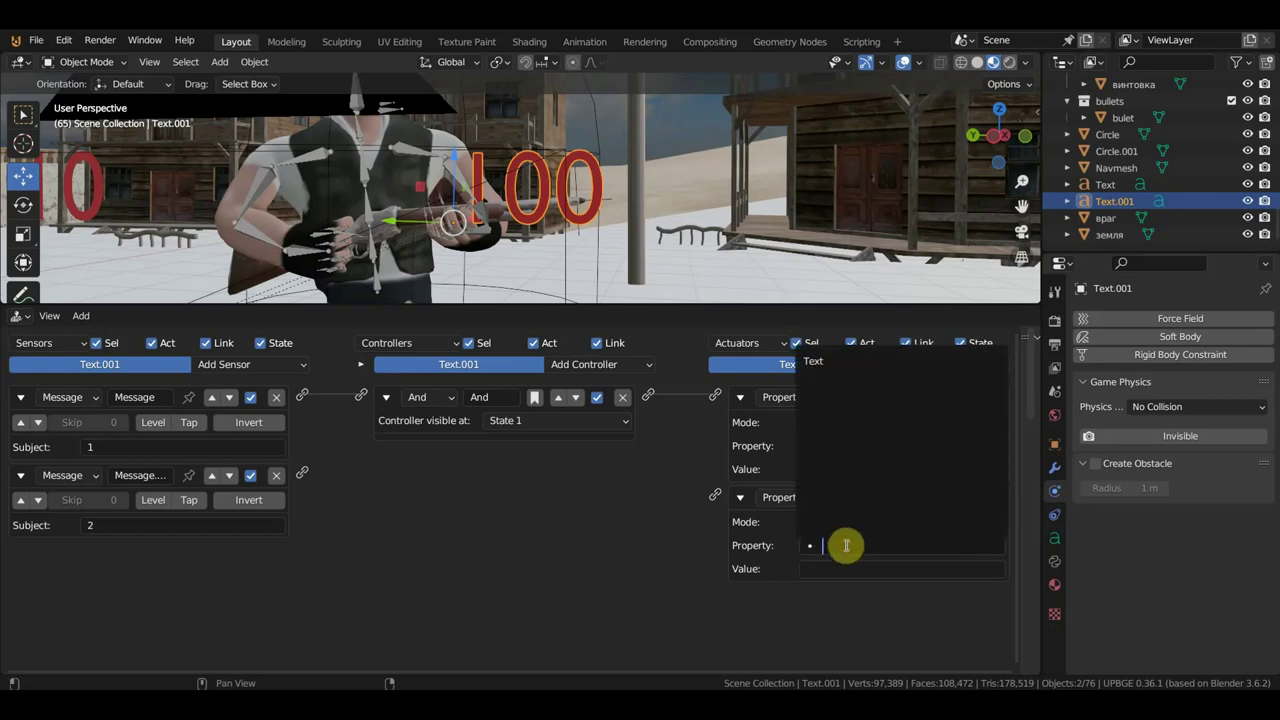
{"action": "left_click", "coordinate": [829, 371]}
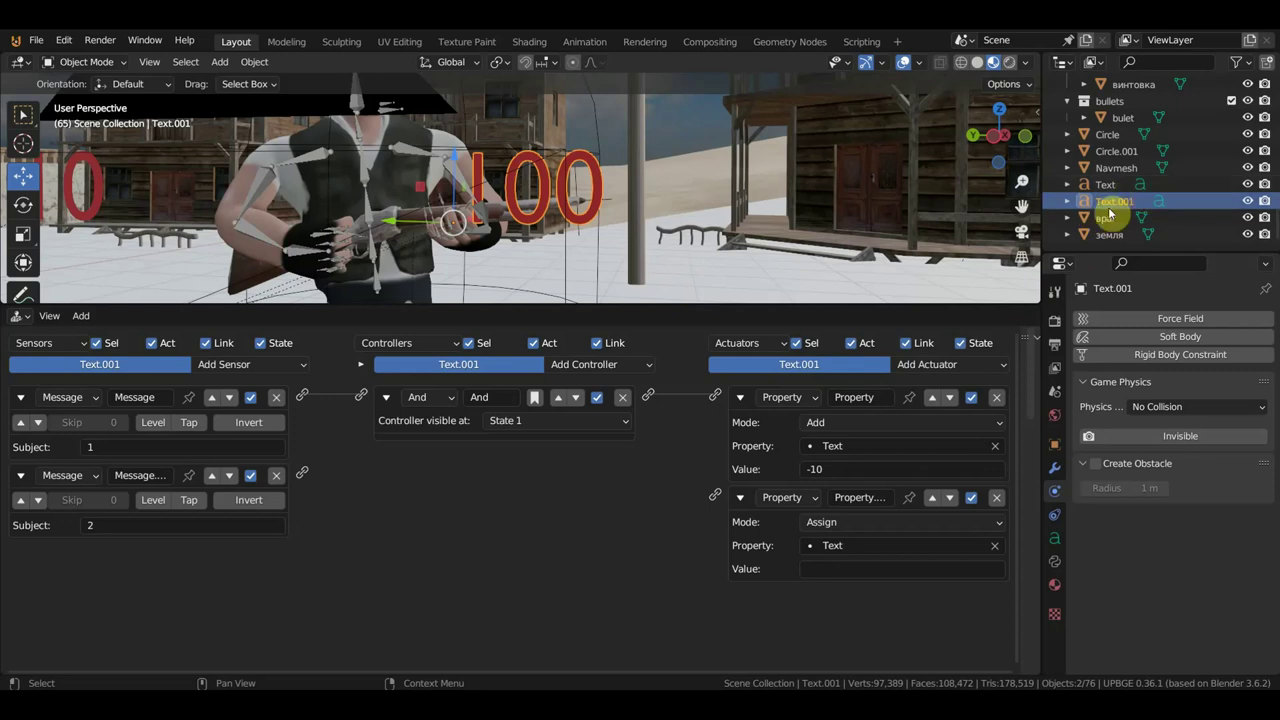
{"action": "left_click", "coordinate": [840, 568]}
{"action": "type", "text": "100"}
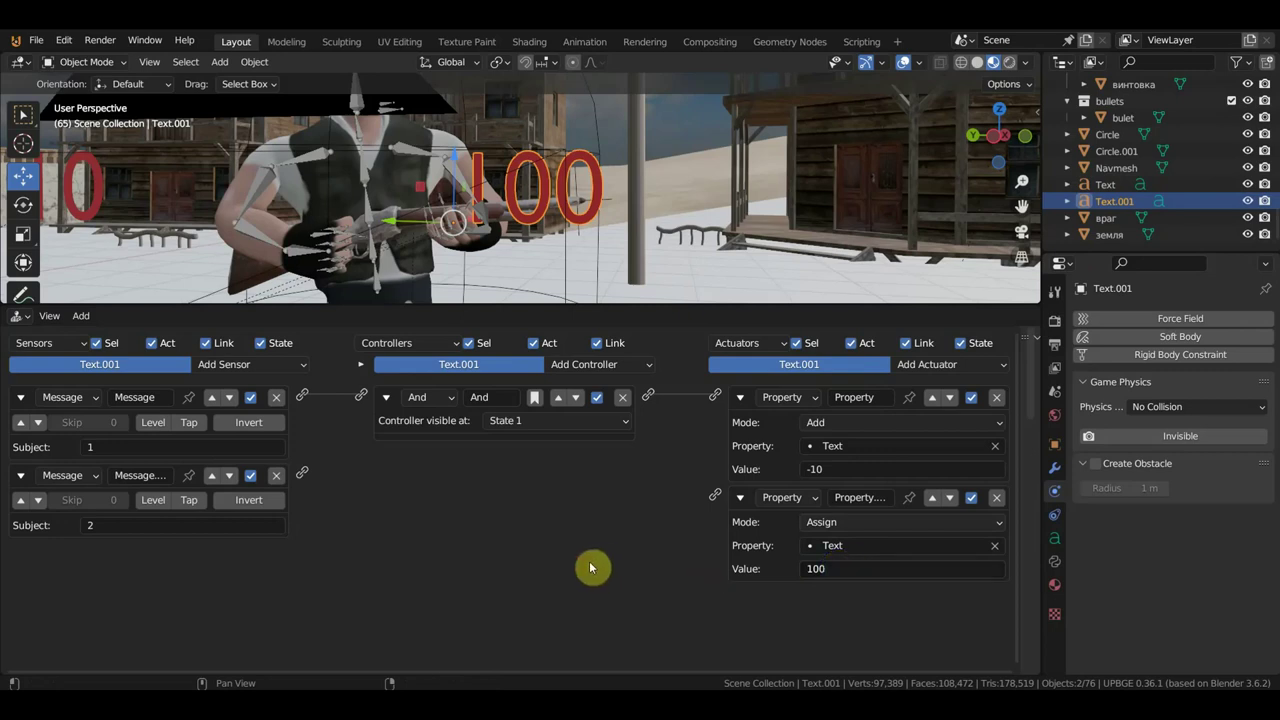
Link Text.001's subject-2 Message sensor to the set-to-100 Property actuator via a new And.001 controller
{"action": "left_click_drag", "start_coordinate": [303, 474], "coordinate": [715, 494]}
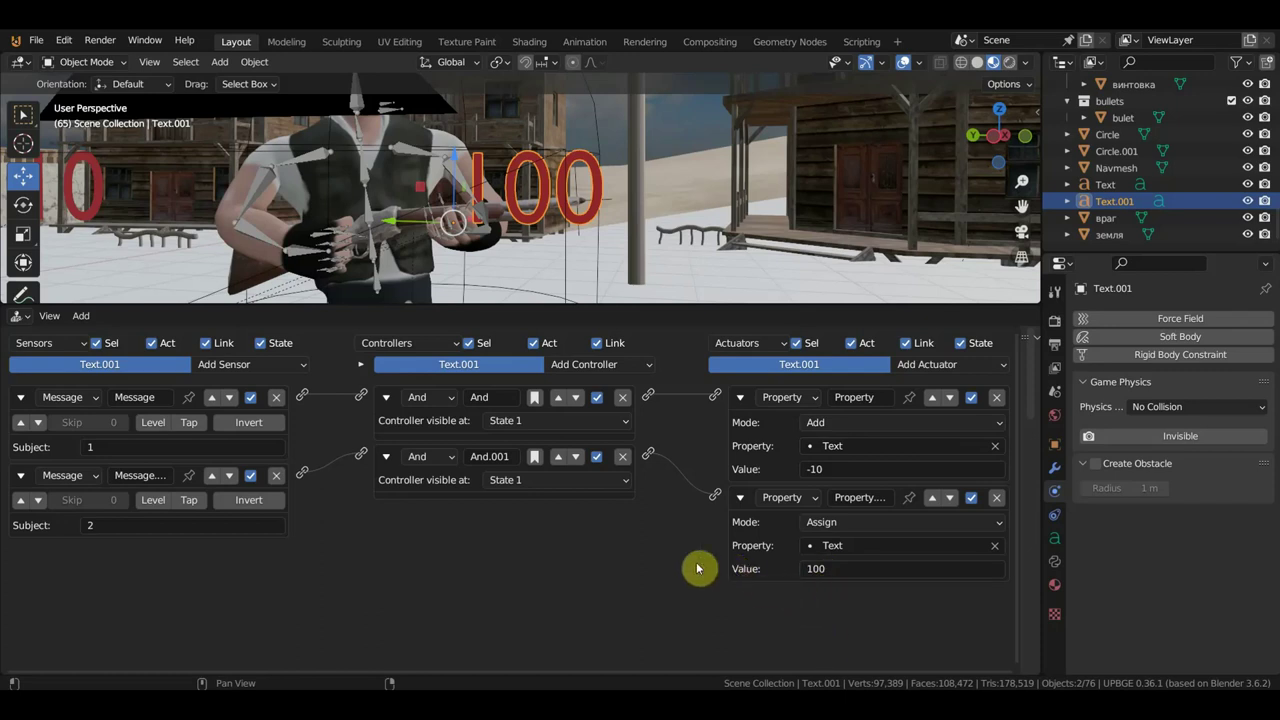
Select the player character Cube.003 and give the logic bricks more room
{"action": "scroll", "coordinate": [608, 212], "scroll_direction": "down", "scroll_amount": 3}
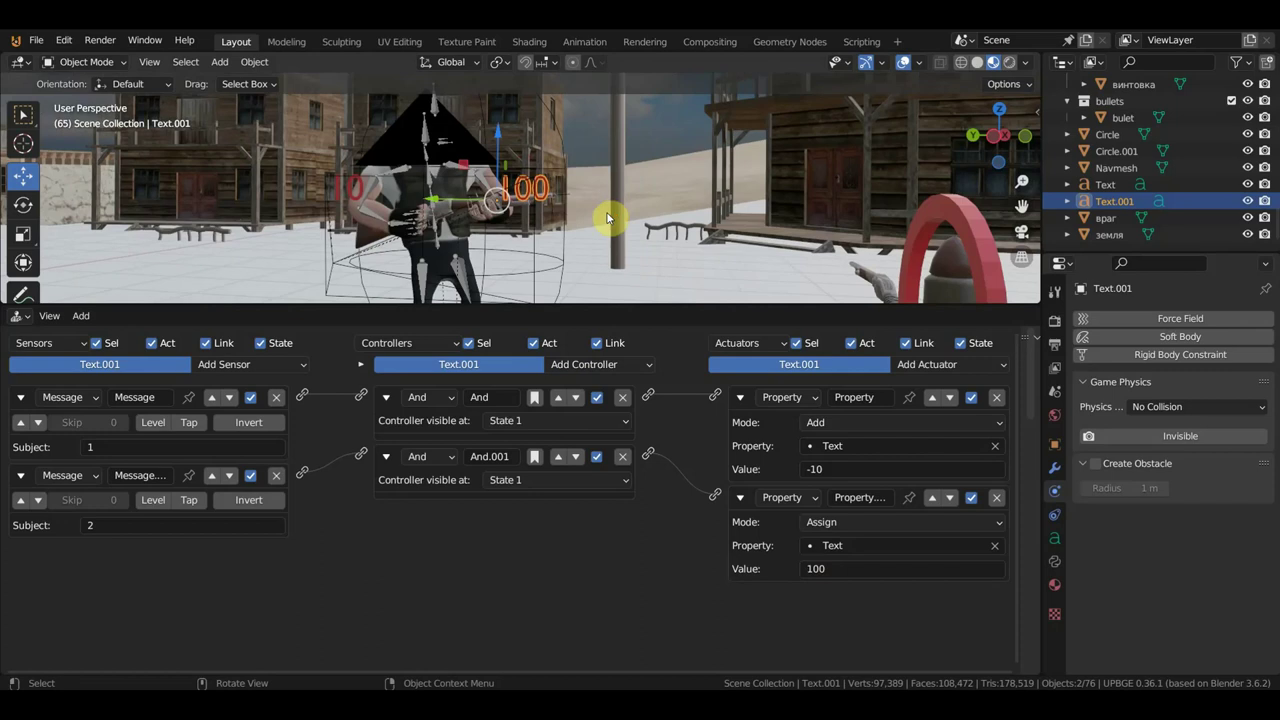
{"action": "middle_click_drag", "start_coordinate": [607, 218], "coordinate": [595, 222]}
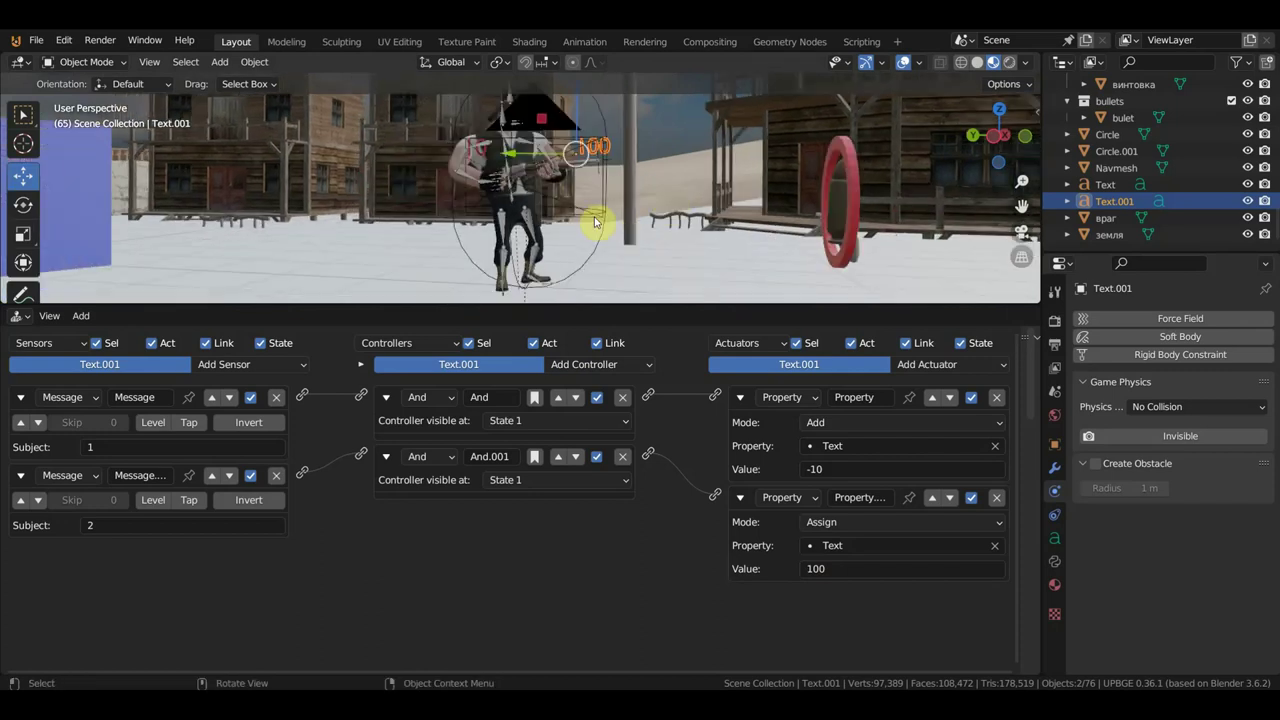
{"action": "left_click", "coordinate": [601, 210]}
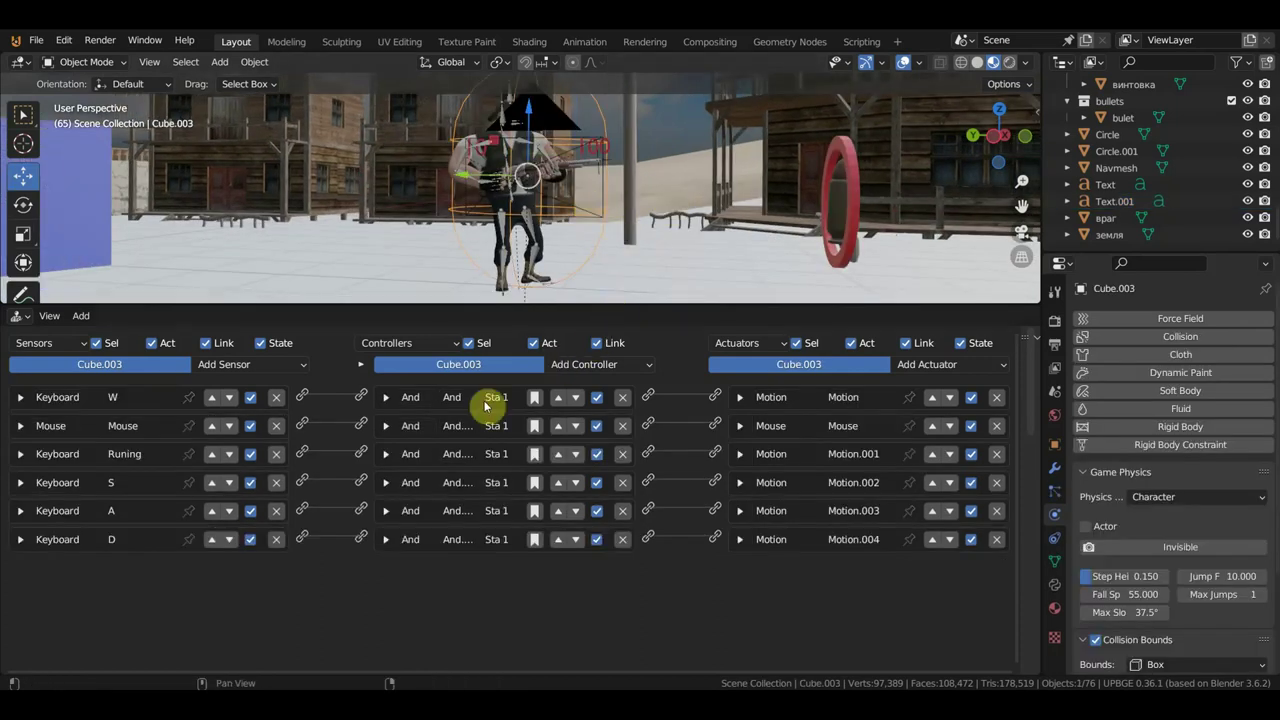
{"action": "left_click_drag", "start_coordinate": [545, 304], "coordinate": [566, 272]}
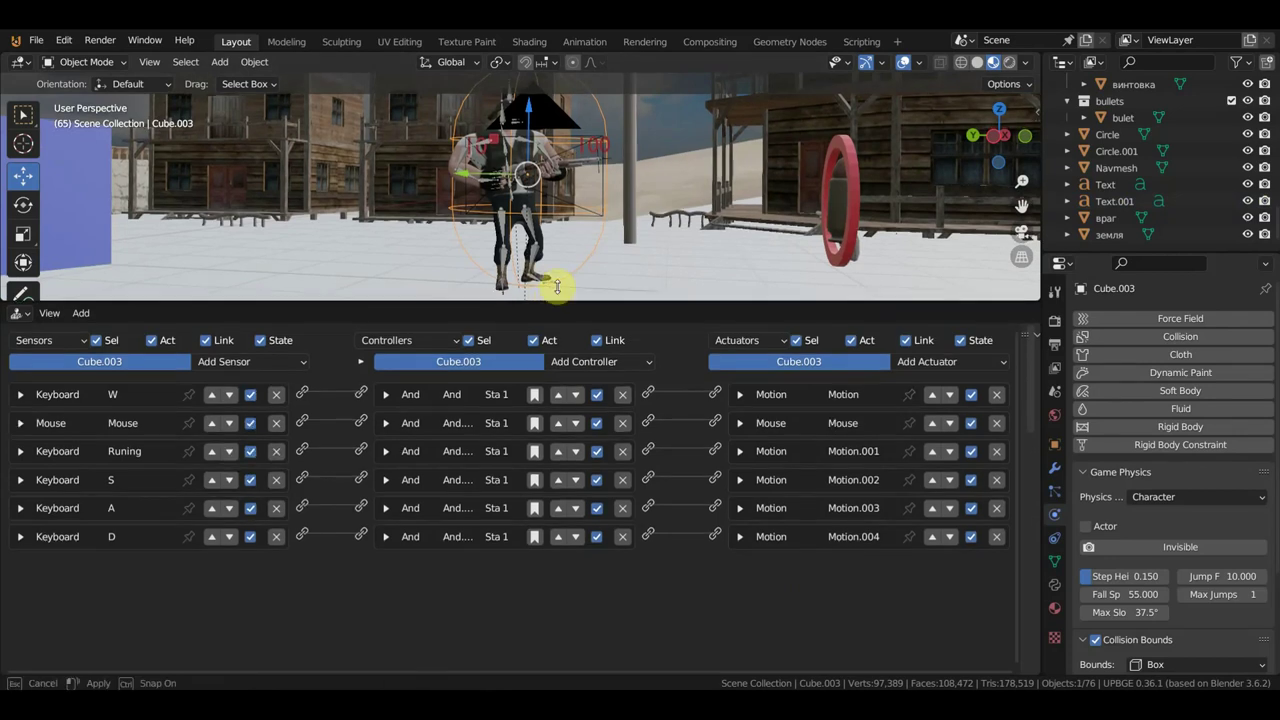
{"action": "left_click_drag", "start_coordinate": [302, 511], "coordinate": [304, 508]}
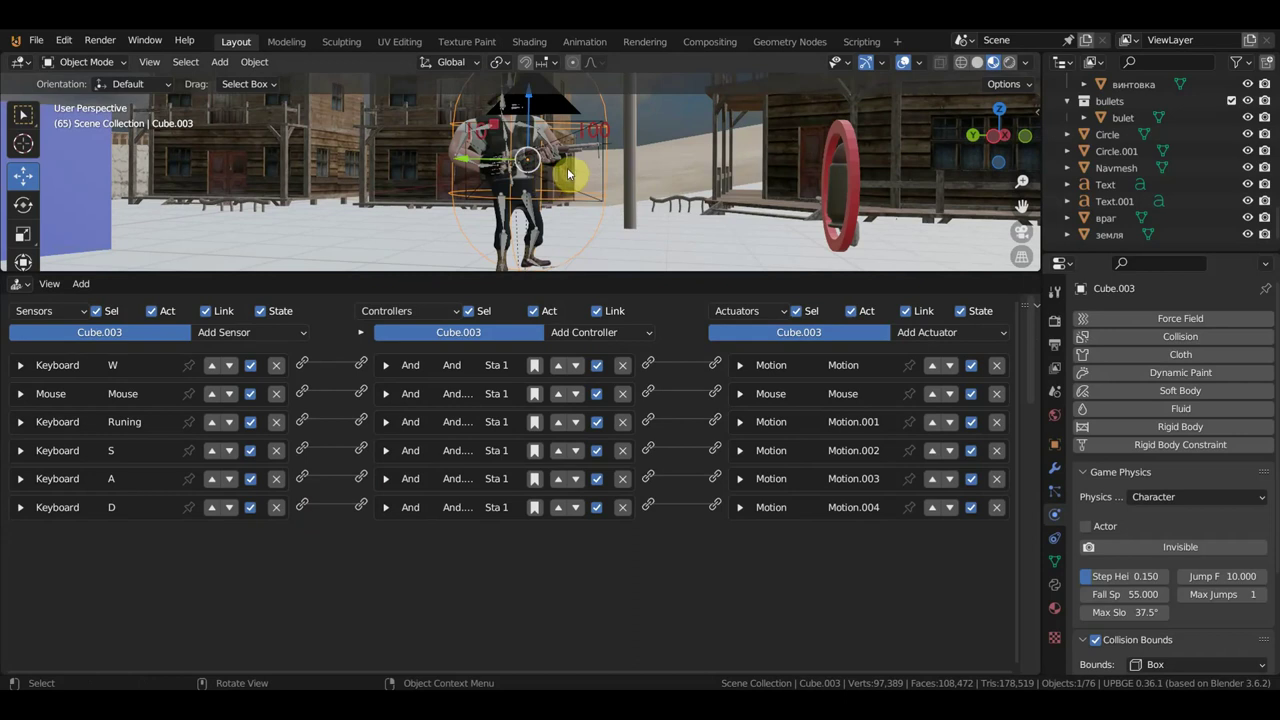
Add a Property sensor to Cube.003 watching its player property with Equal evaluation
{"action": "left_click", "coordinate": [247, 334]}
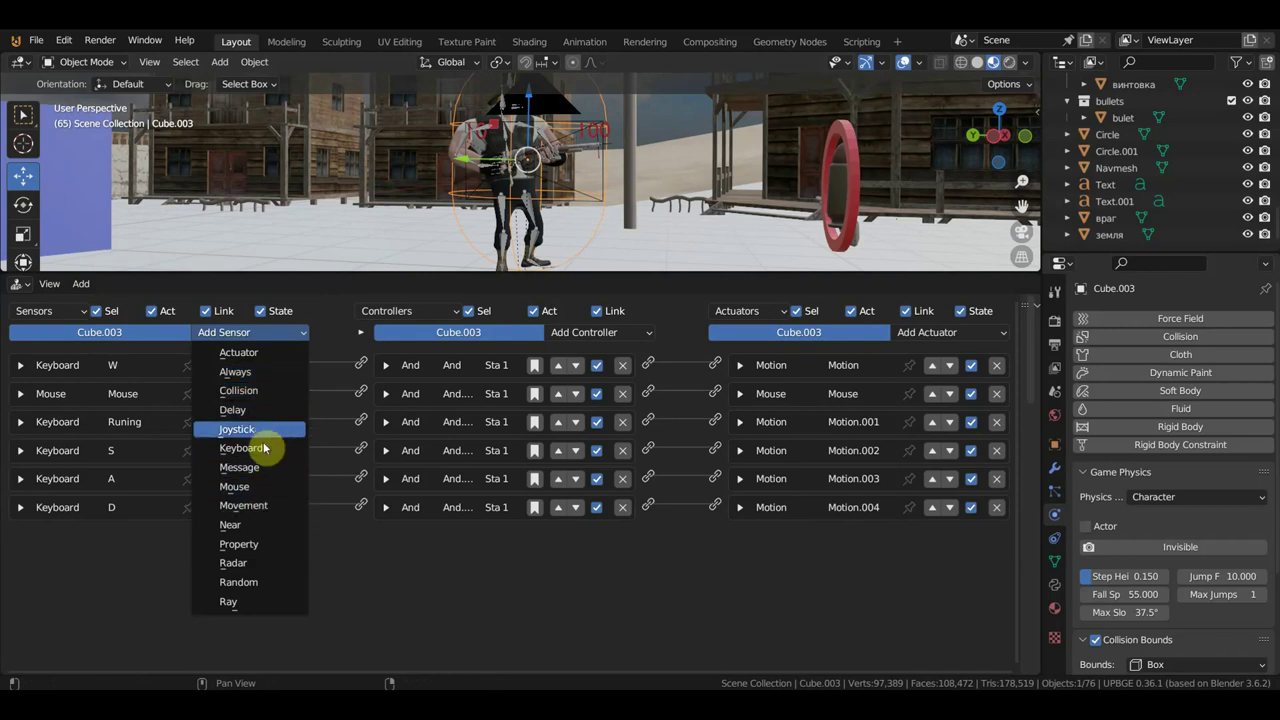
{"action": "left_click", "coordinate": [262, 544]}
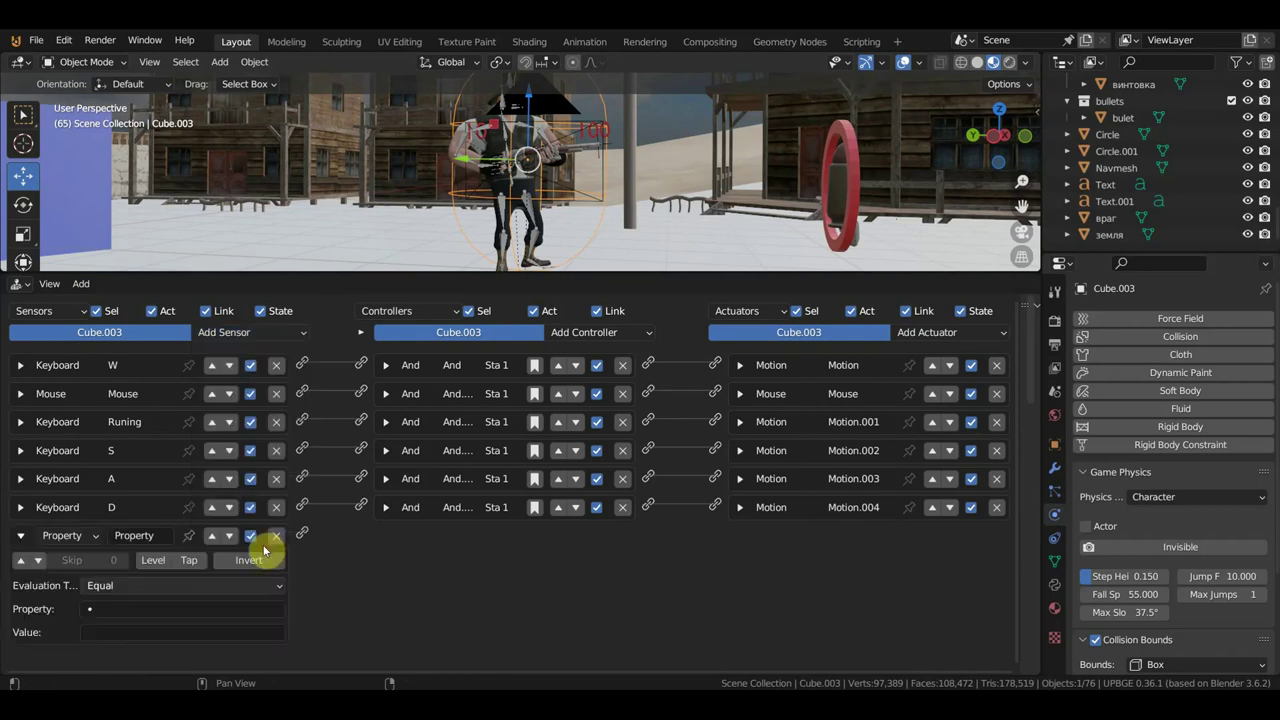
{"action": "left_click", "coordinate": [117, 609]}
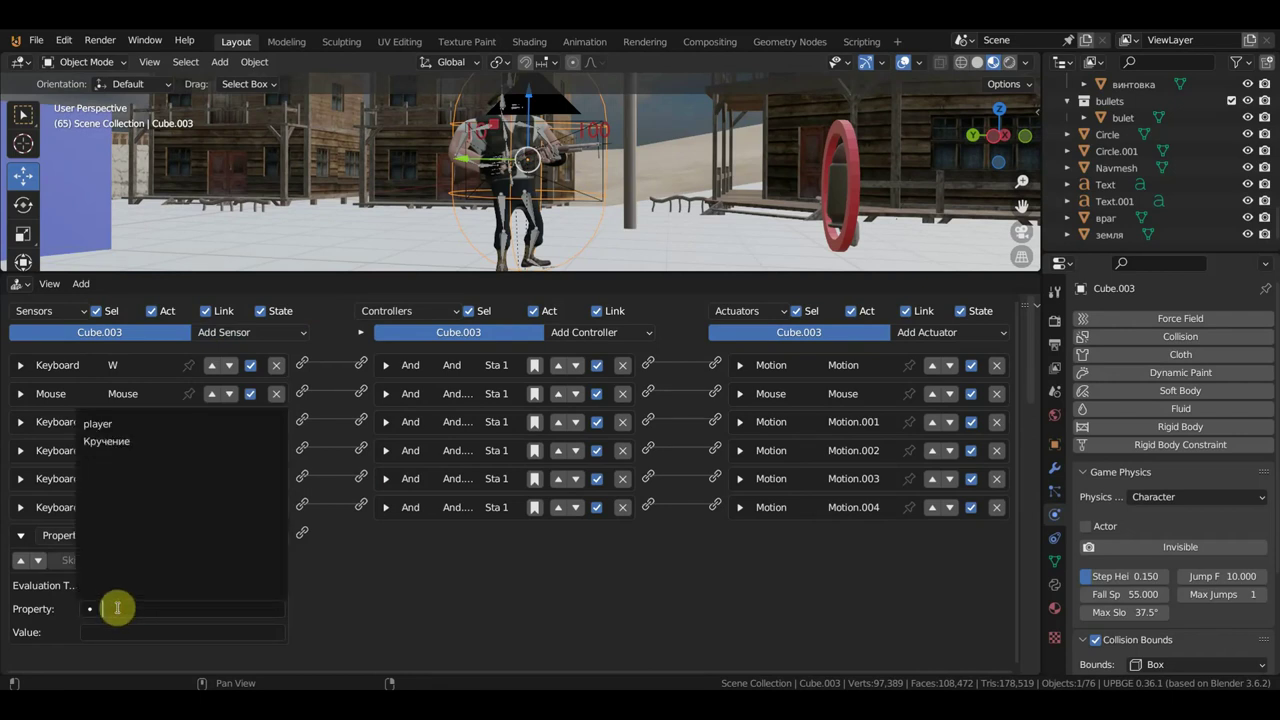
{"action": "left_click", "coordinate": [108, 427]}
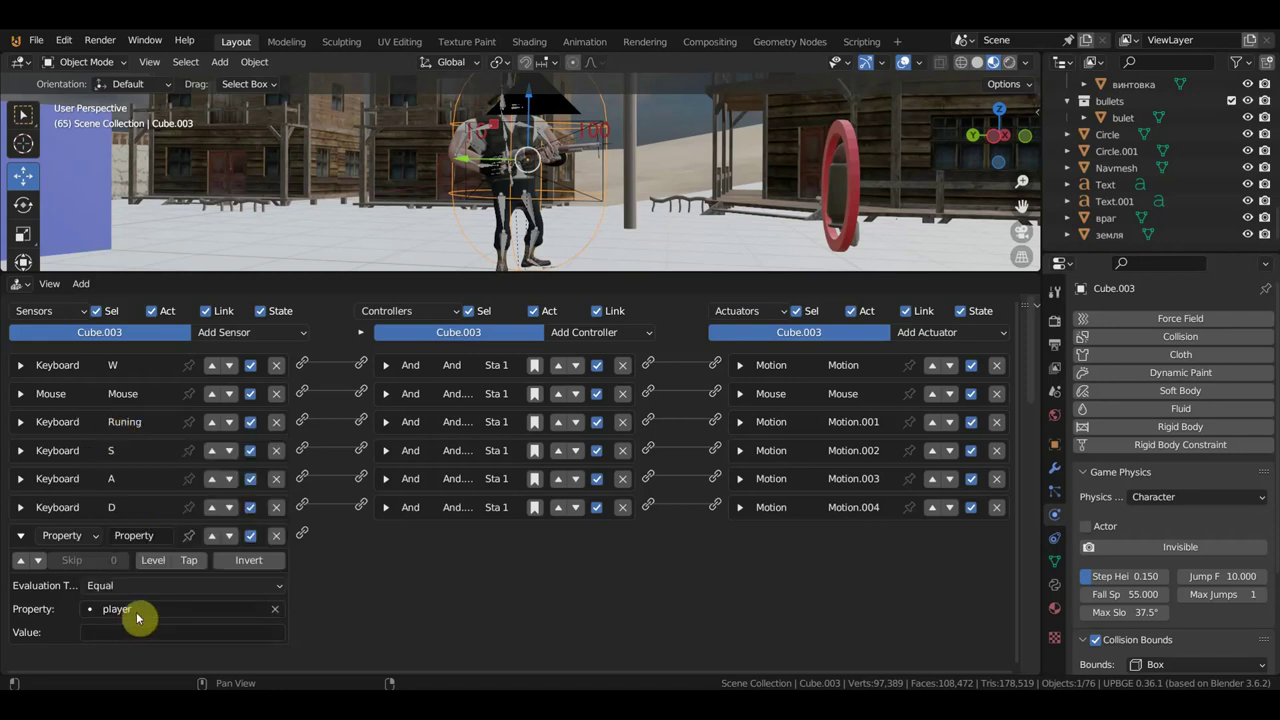
{"action": "left_click", "coordinate": [1027, 306]}
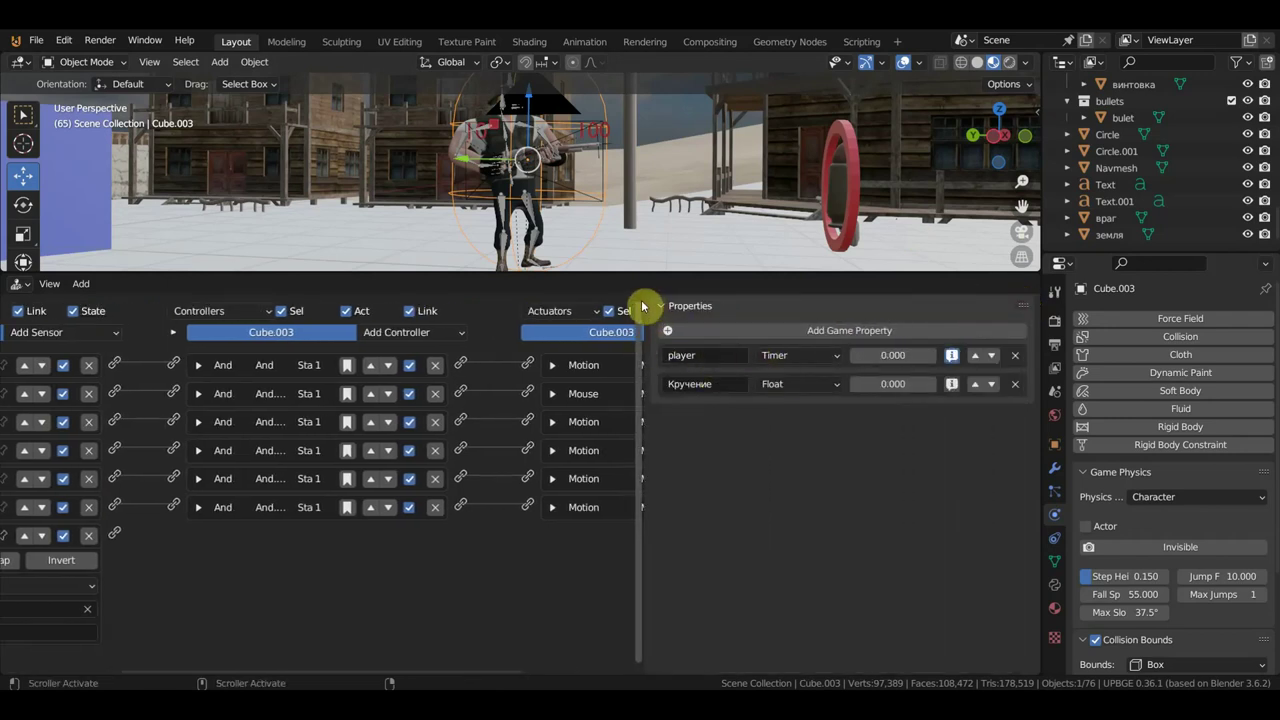
{"action": "left_click_drag", "start_coordinate": [645, 301], "coordinate": [1029, 296]}
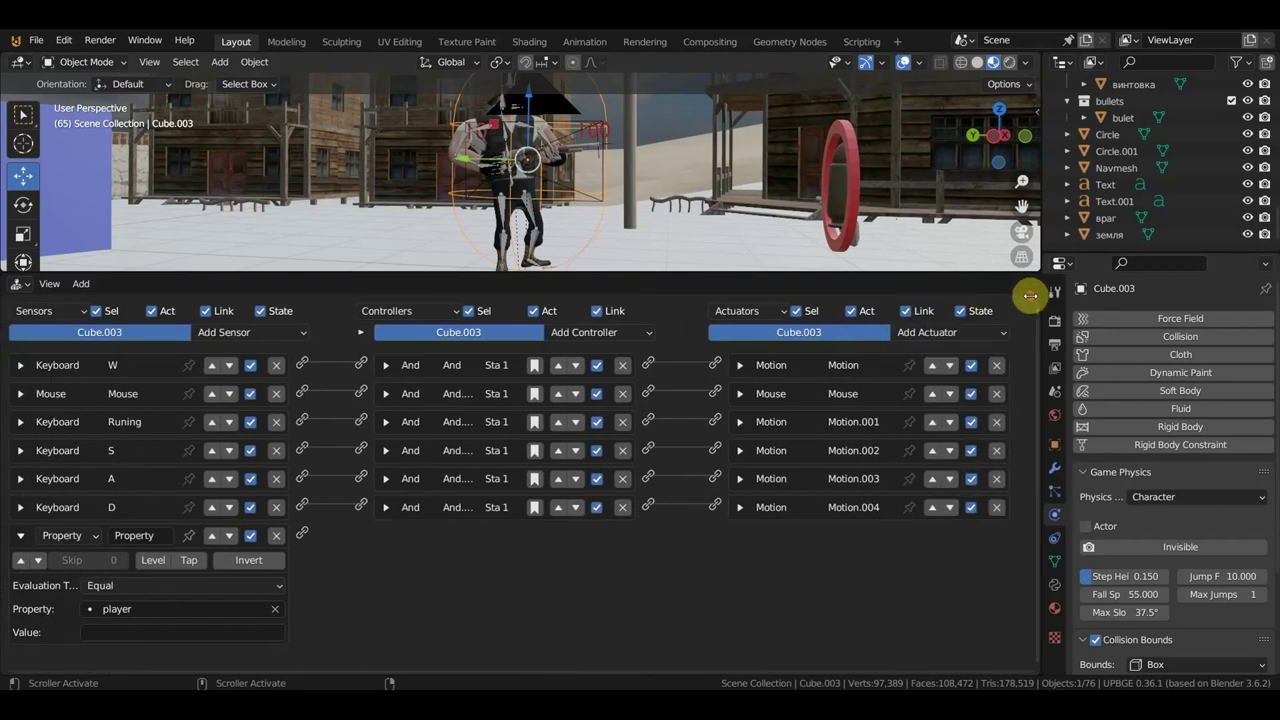
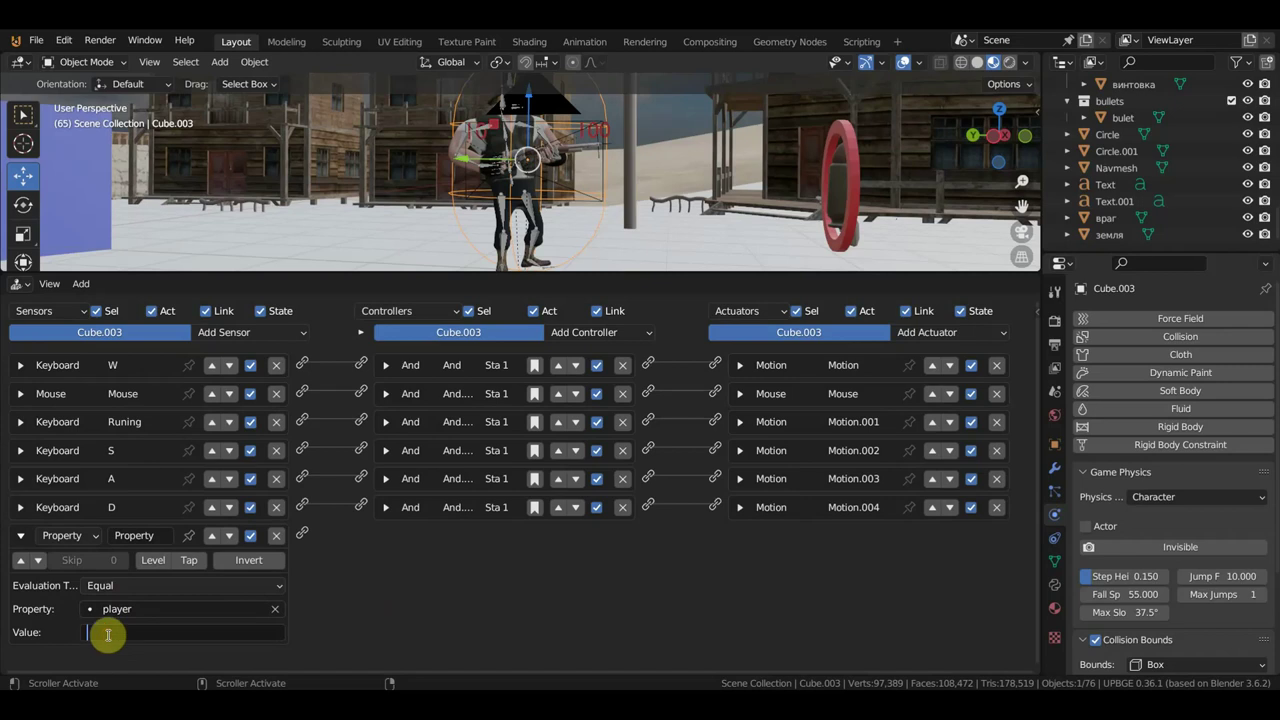
Set the Property sensor's Value to 0 so it checks for player equal to 0
{"action": "type", "text": "0"}
{"action": "key", "text": "Return"}
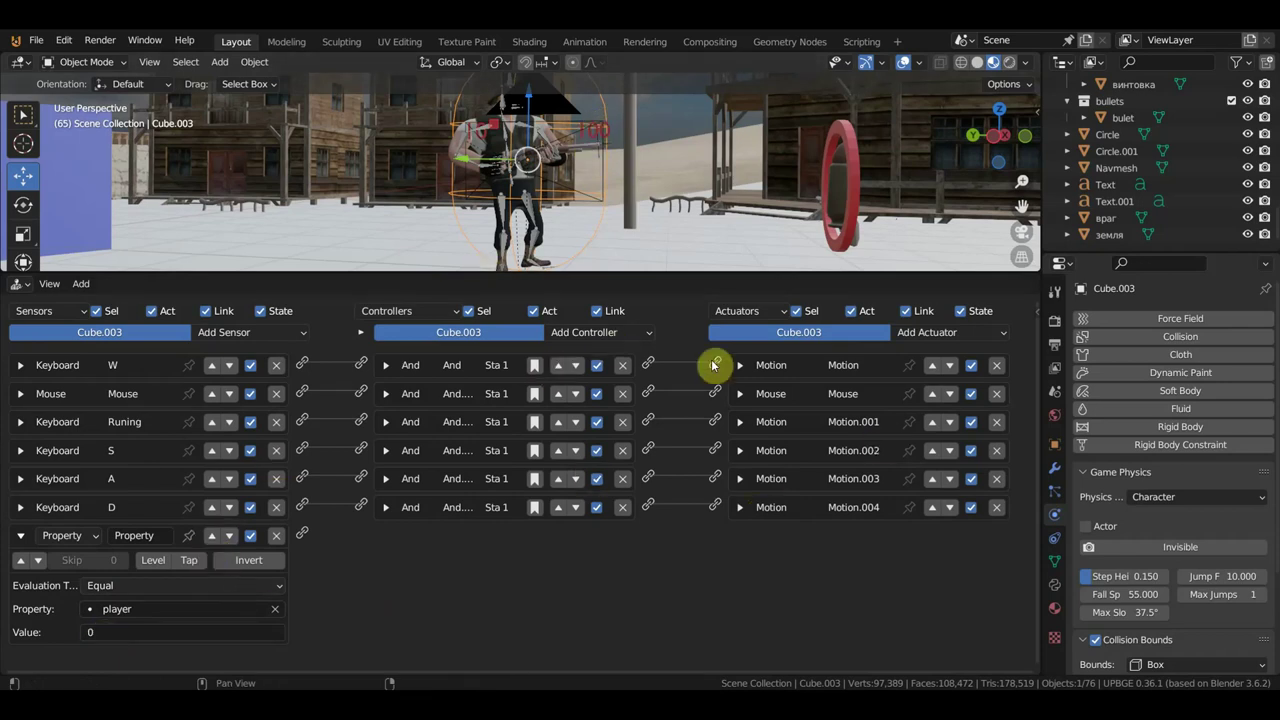
Add a Game actuator to Cube.003 and set its action to Restart Game
{"action": "left_click", "coordinate": [944, 333]}
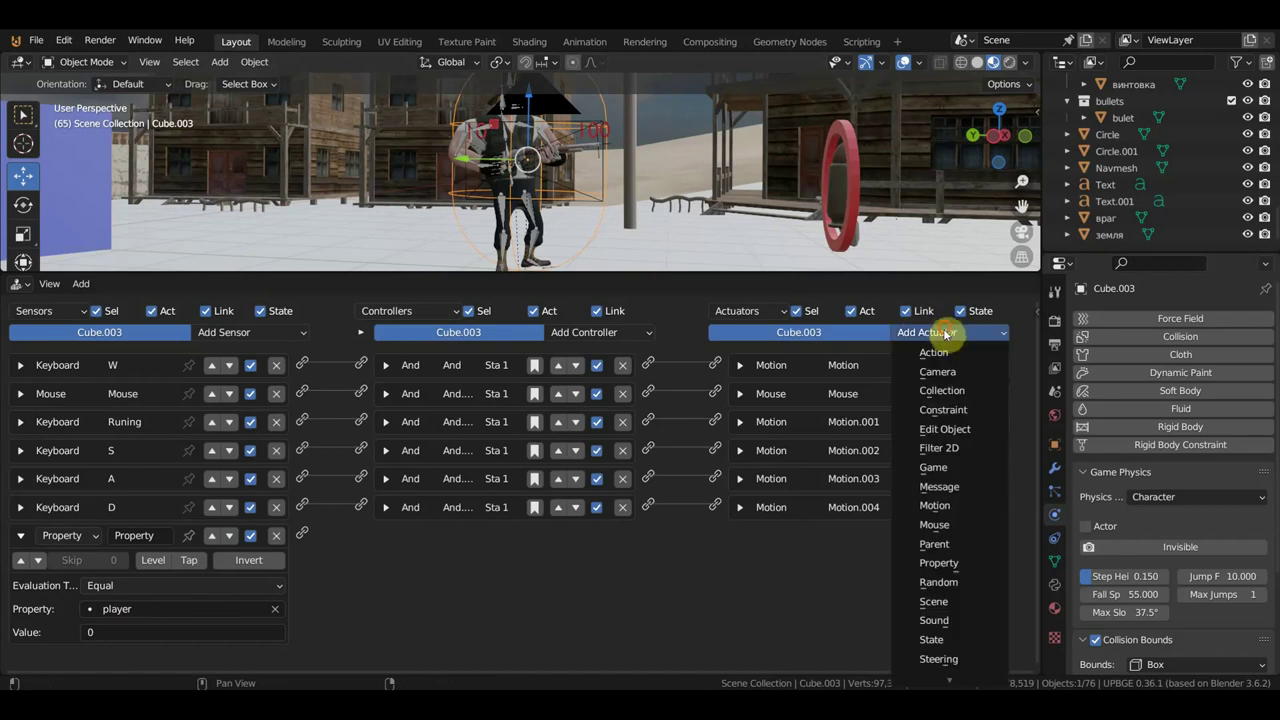
{"action": "left_click", "coordinate": [966, 469]}
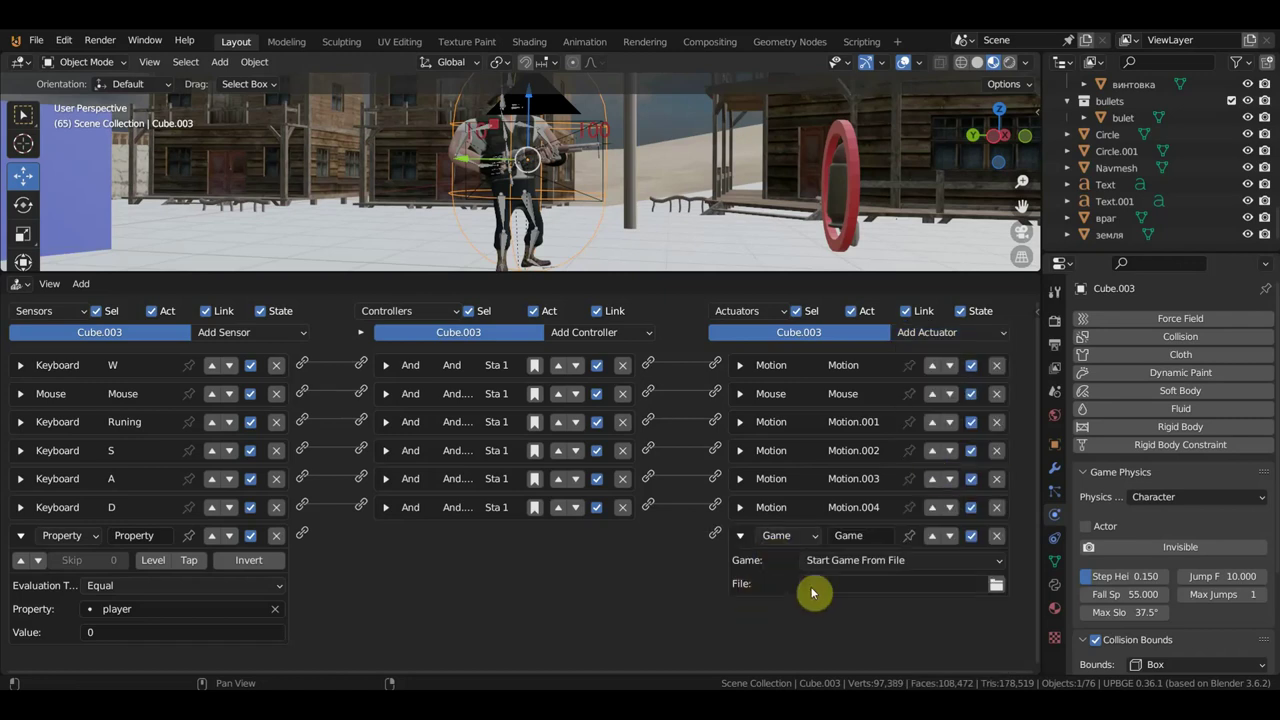
{"action": "left_click", "coordinate": [845, 586]}
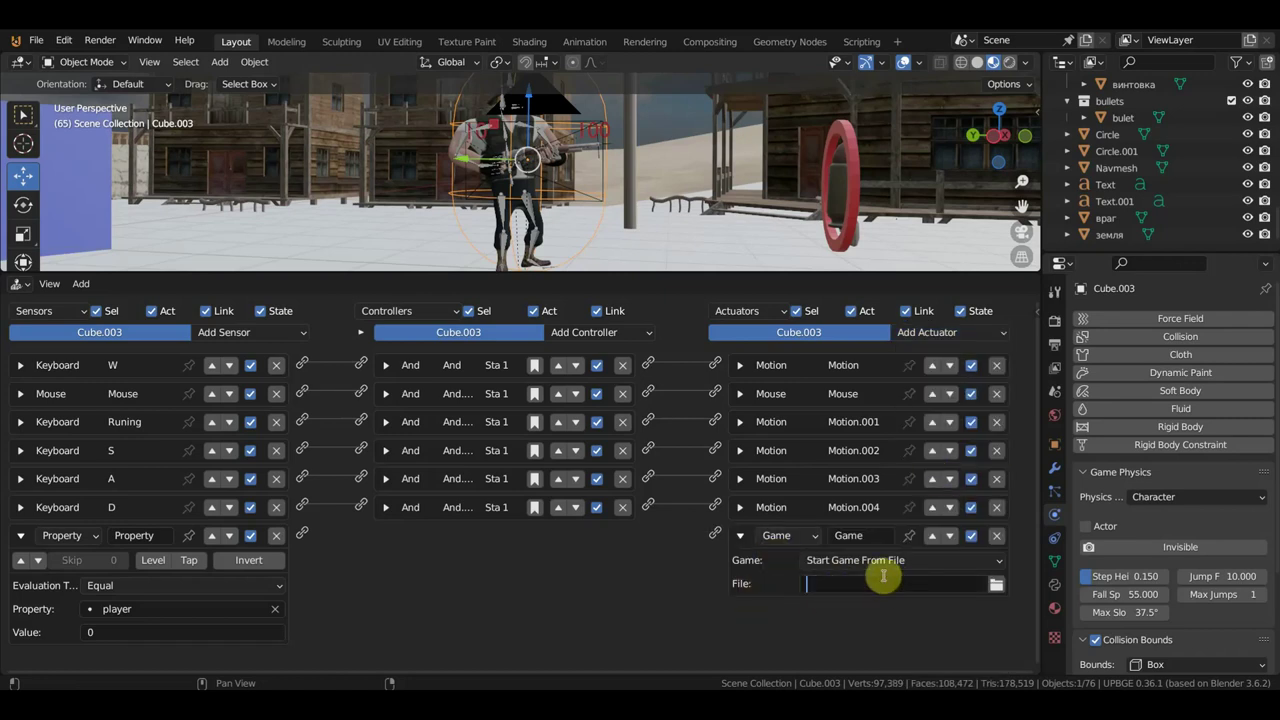
{"action": "left_click", "coordinate": [881, 563]}
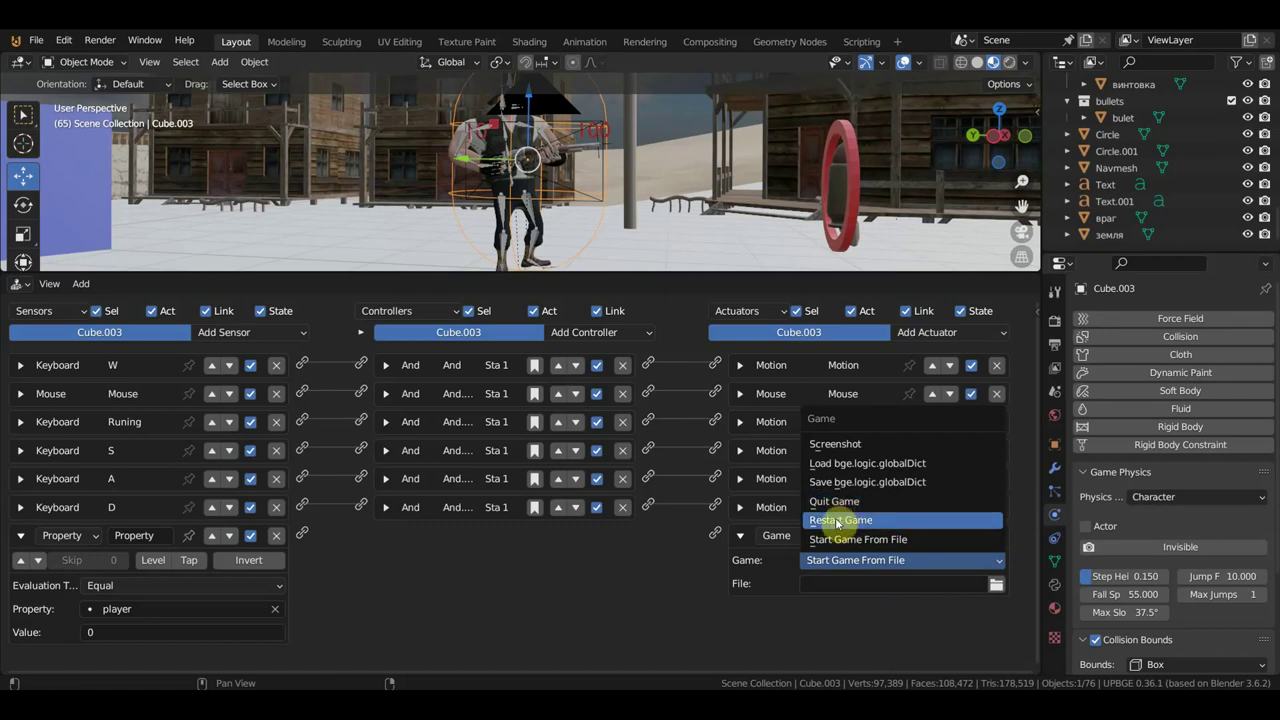
{"action": "left_click", "coordinate": [847, 503]}
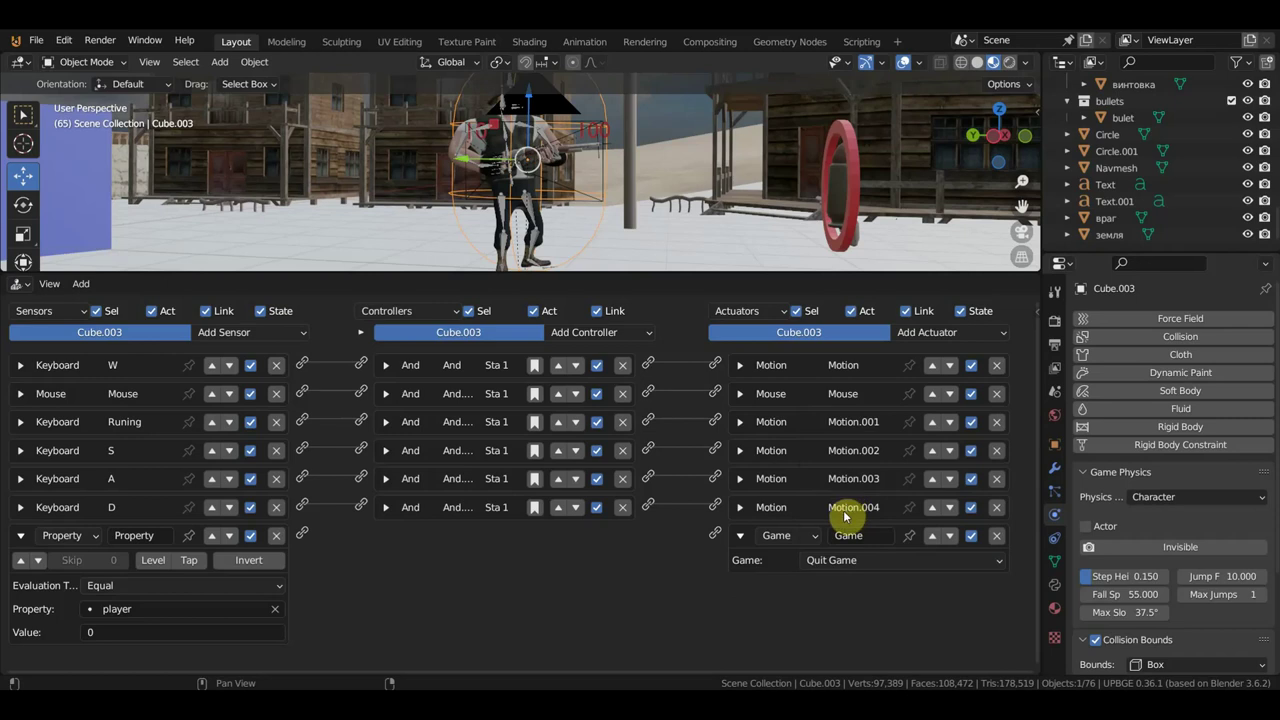
{"action": "left_click", "coordinate": [835, 561]}
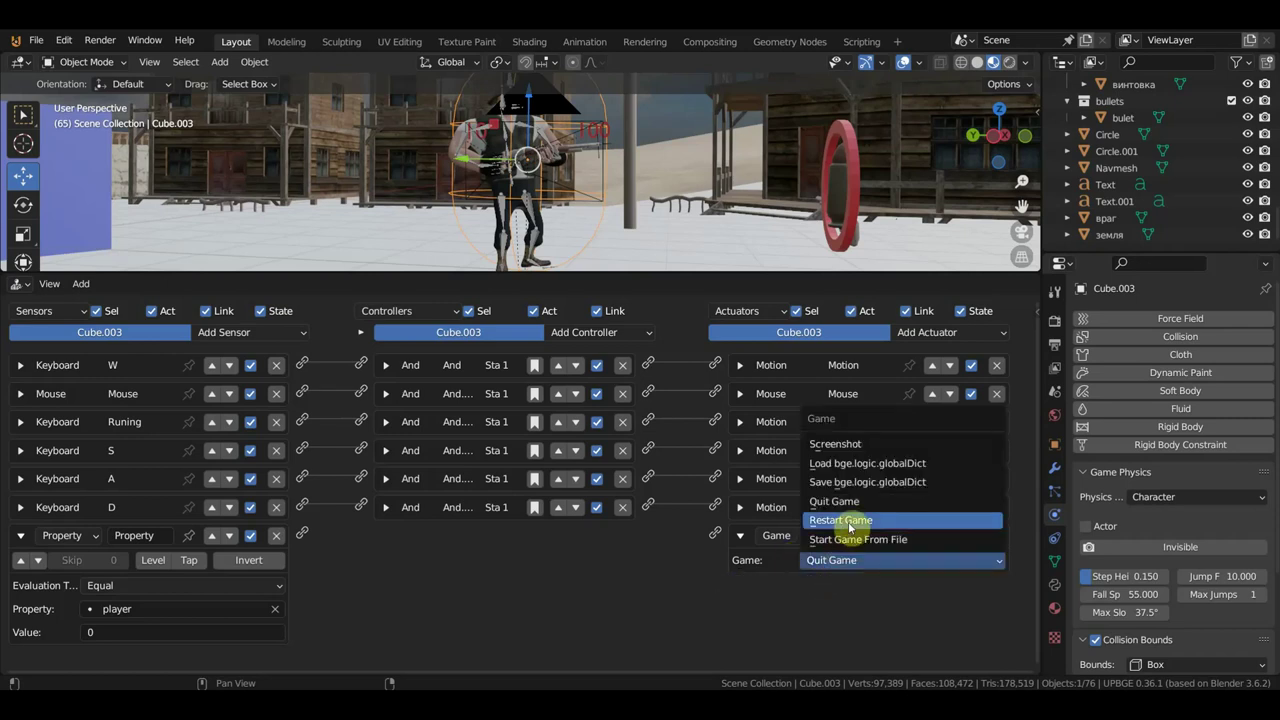
{"action": "left_click", "coordinate": [850, 521]}
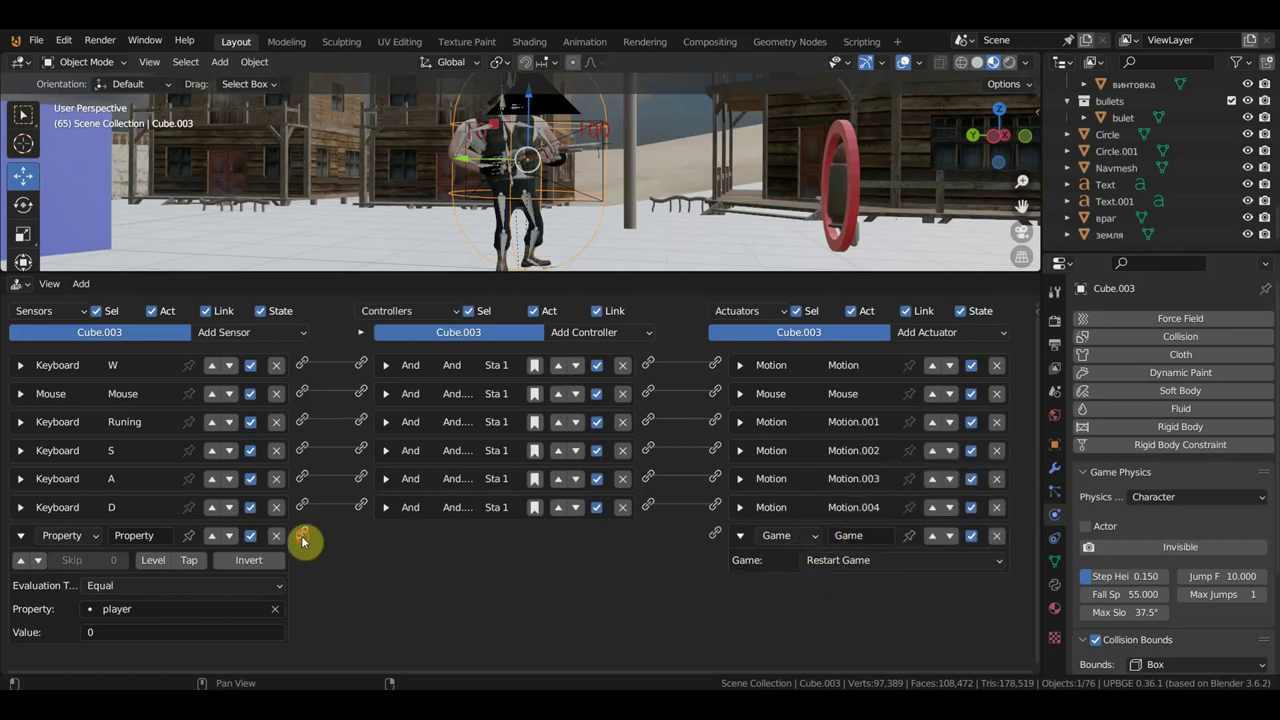
Link the Property sensor to the Restart Game actuator, creating And controller And.006
{"action": "left_click_drag", "start_coordinate": [303, 540], "coordinate": [715, 533]}
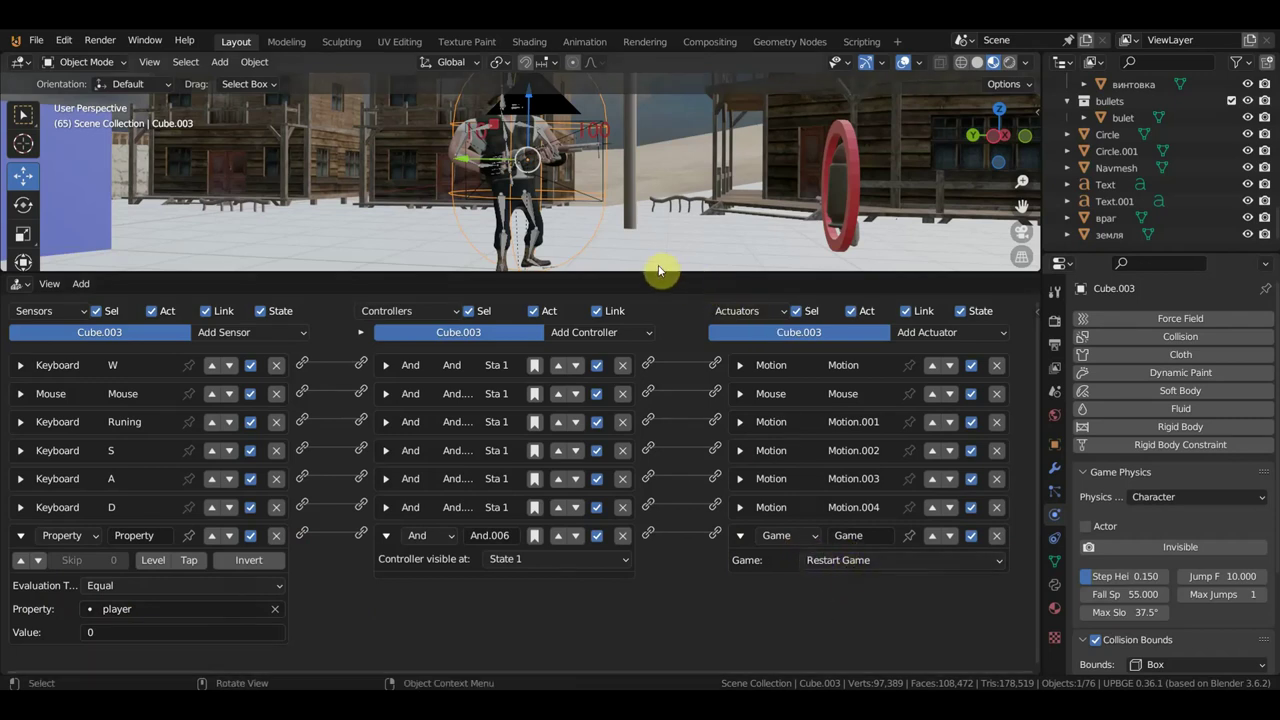
{"action": "mouse_move", "coordinate": [649, 271]}
{"action": "left_mouse_down"}
{"action": "mouse_move", "coordinate": [659, 223]}
{"action": "mouse_move", "coordinate": [657, 234]}
{"action": "left_mouse_up"}
{"action": "scroll", "coordinate": [593, 181], "scroll_direction": "down", "scroll_amount": 1}
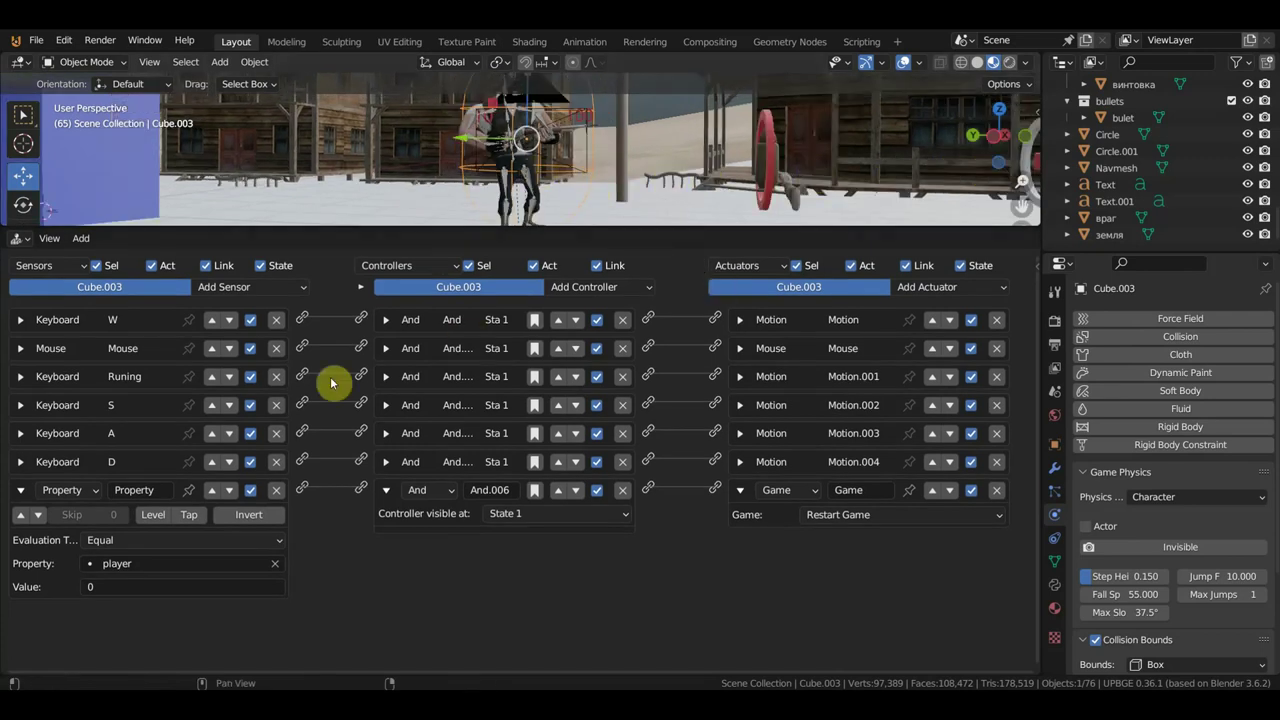
Add a Message sensor to Cube.003
{"action": "left_click", "coordinate": [246, 289]}
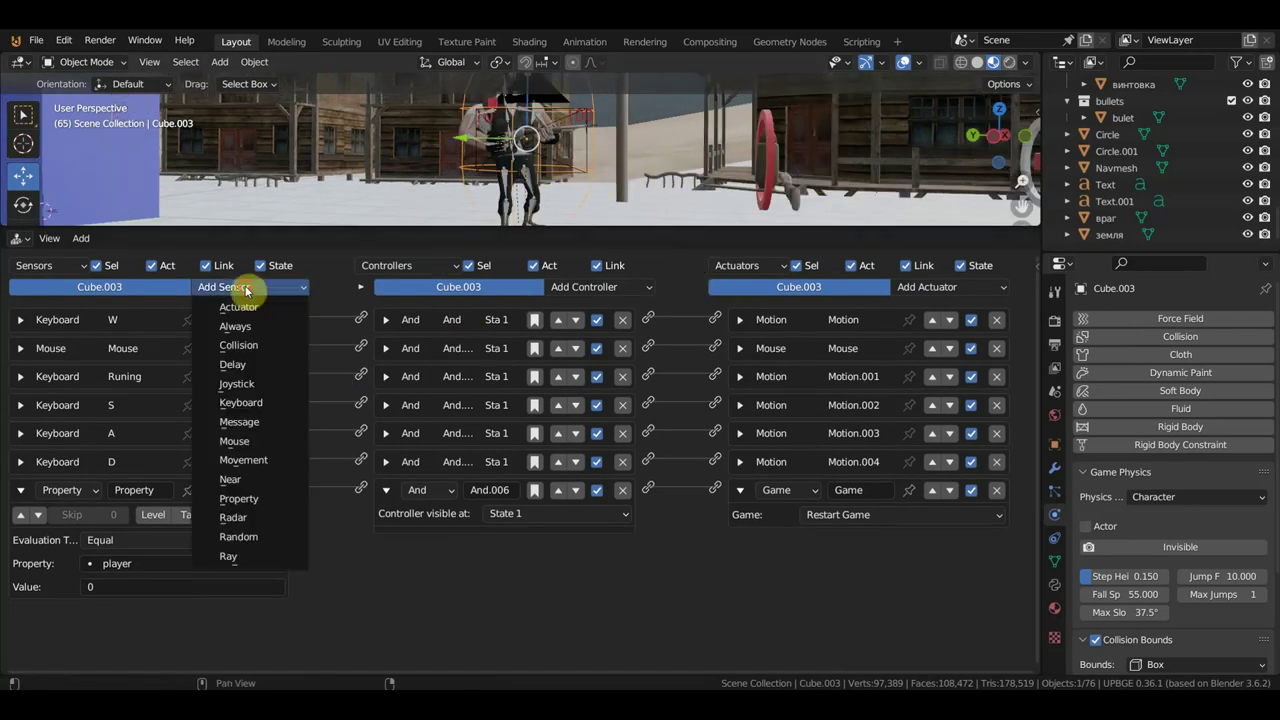
{"action": "left_click", "coordinate": [245, 421]}
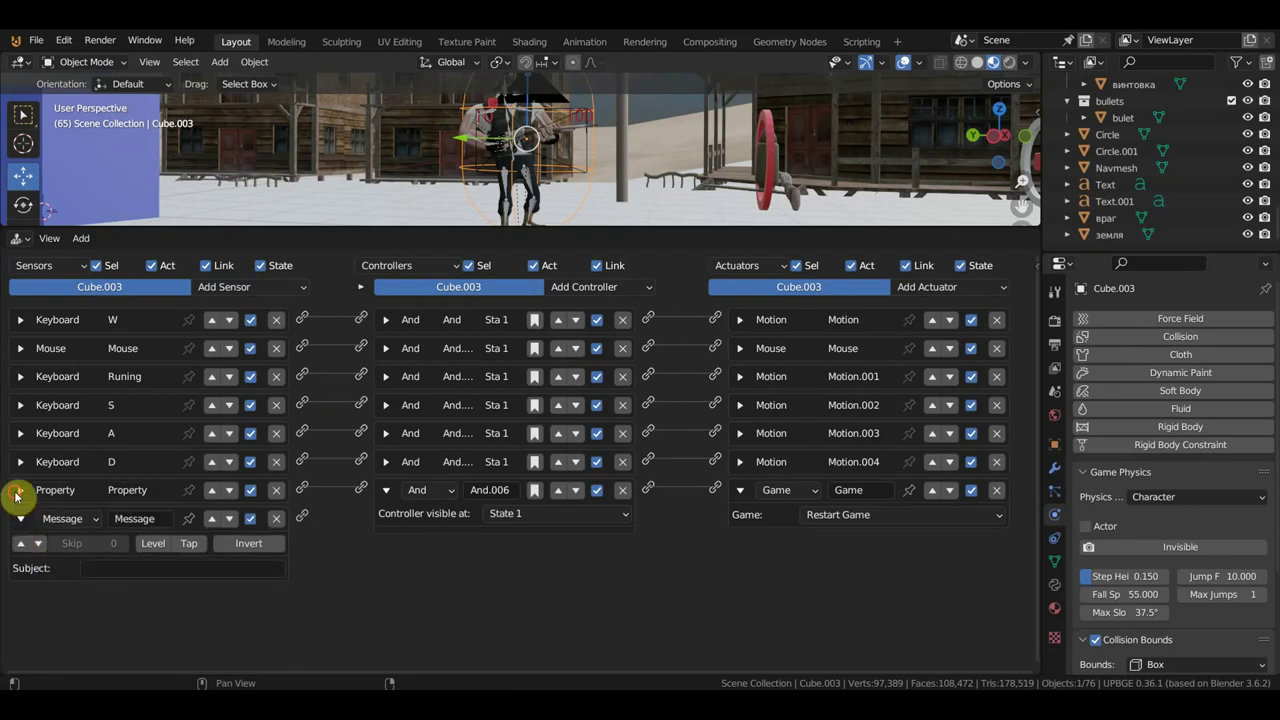
{"action": "left_click", "coordinate": [16, 497]}
{"action": "key", "text": "ctrl+z"}
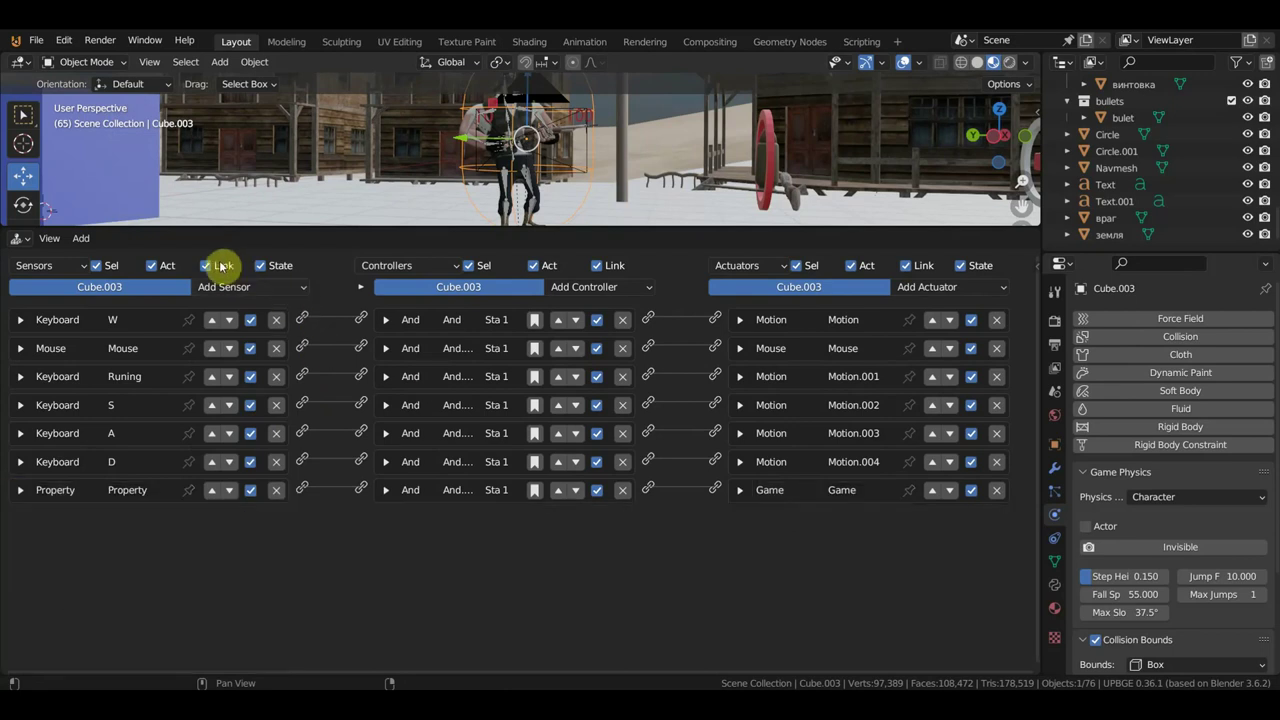
{"action": "left_click", "coordinate": [230, 289]}
{"action": "left_click", "coordinate": [231, 289]}
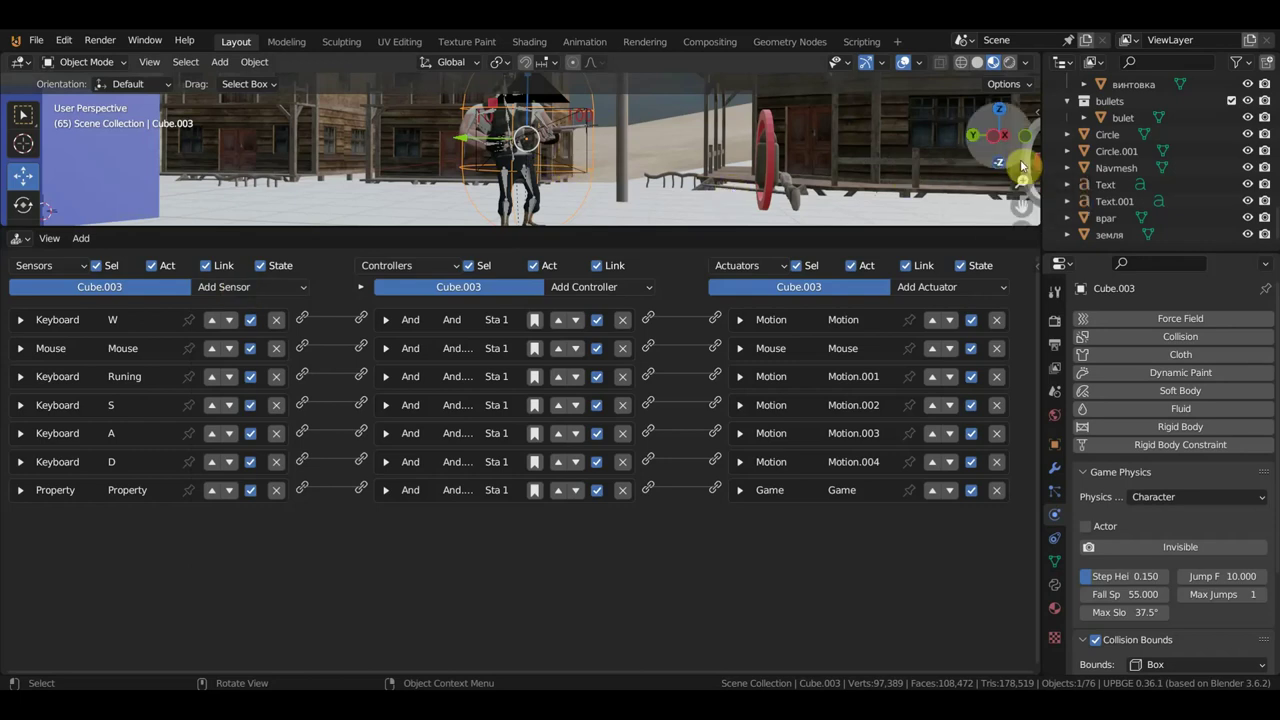
{"action": "left_click", "coordinate": [229, 289]}
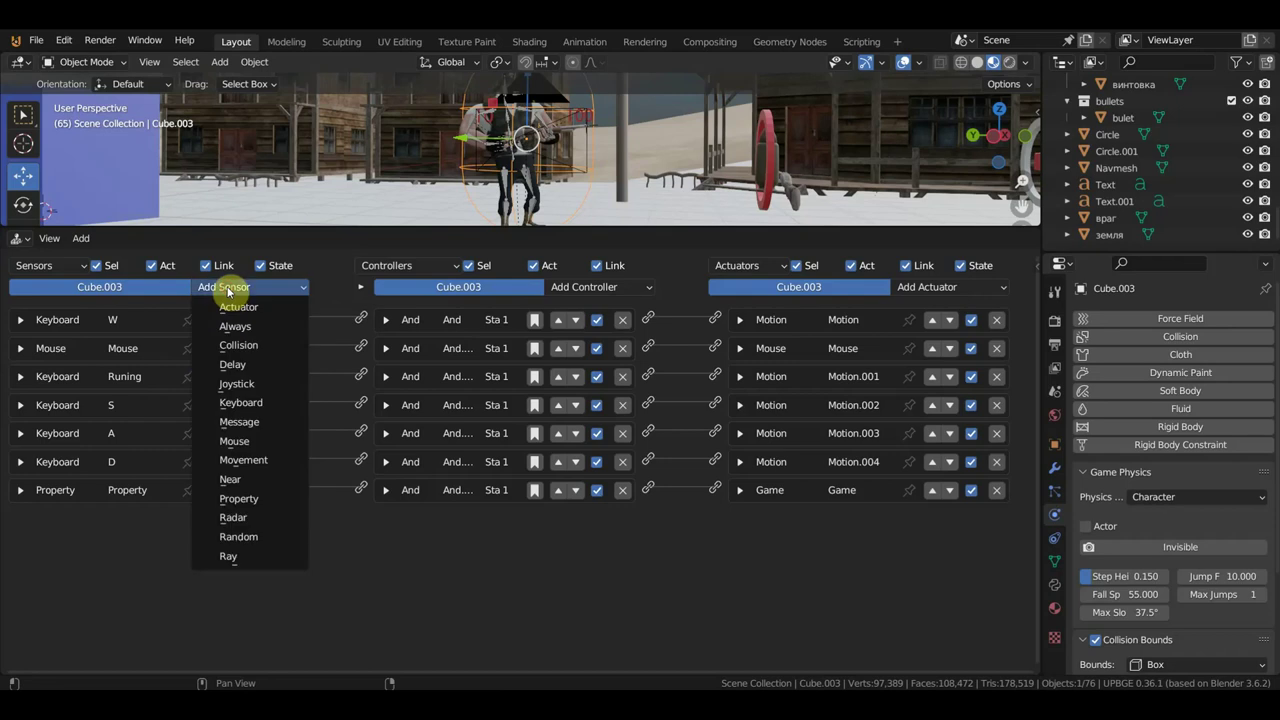
{"action": "left_click", "coordinate": [272, 422]}
Set the Message sensor's subject to 'аптечка', typed with the Russian keyboard layout
{"action": "left_click", "coordinate": [160, 569]}
{"action": "type", "text": "fgntxrf"}
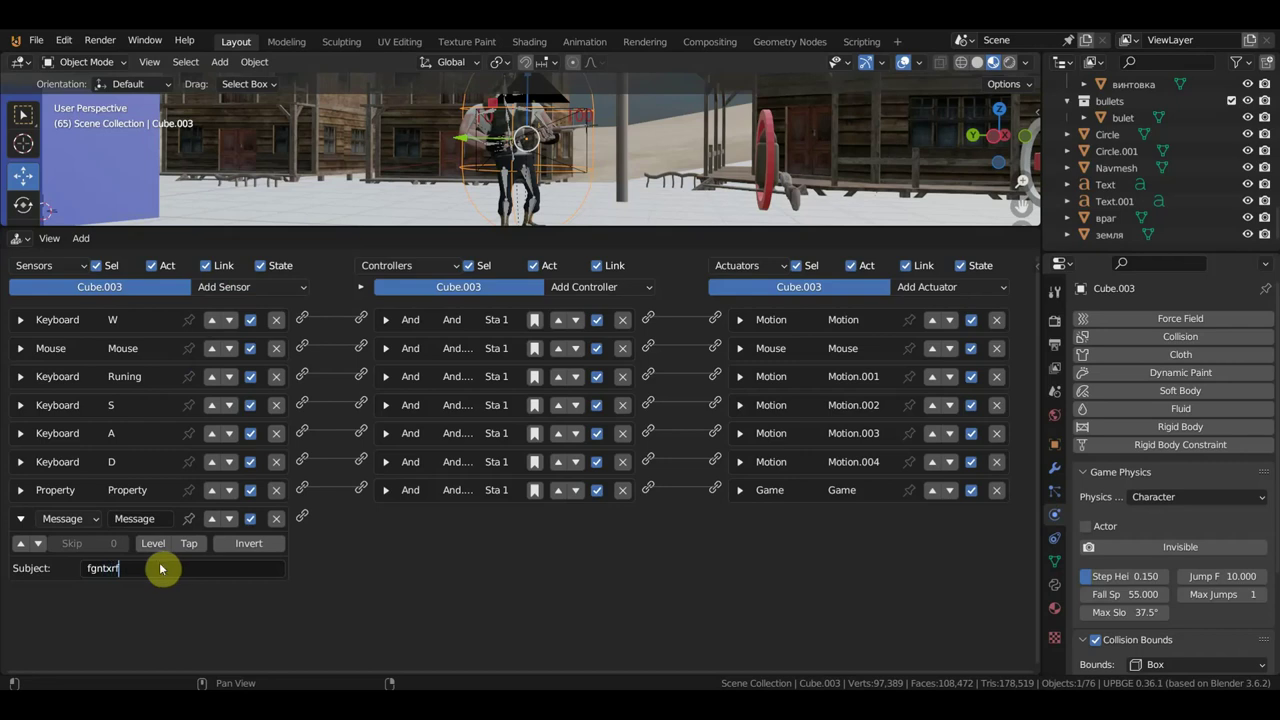
{"action": "key", "text": "Return"}
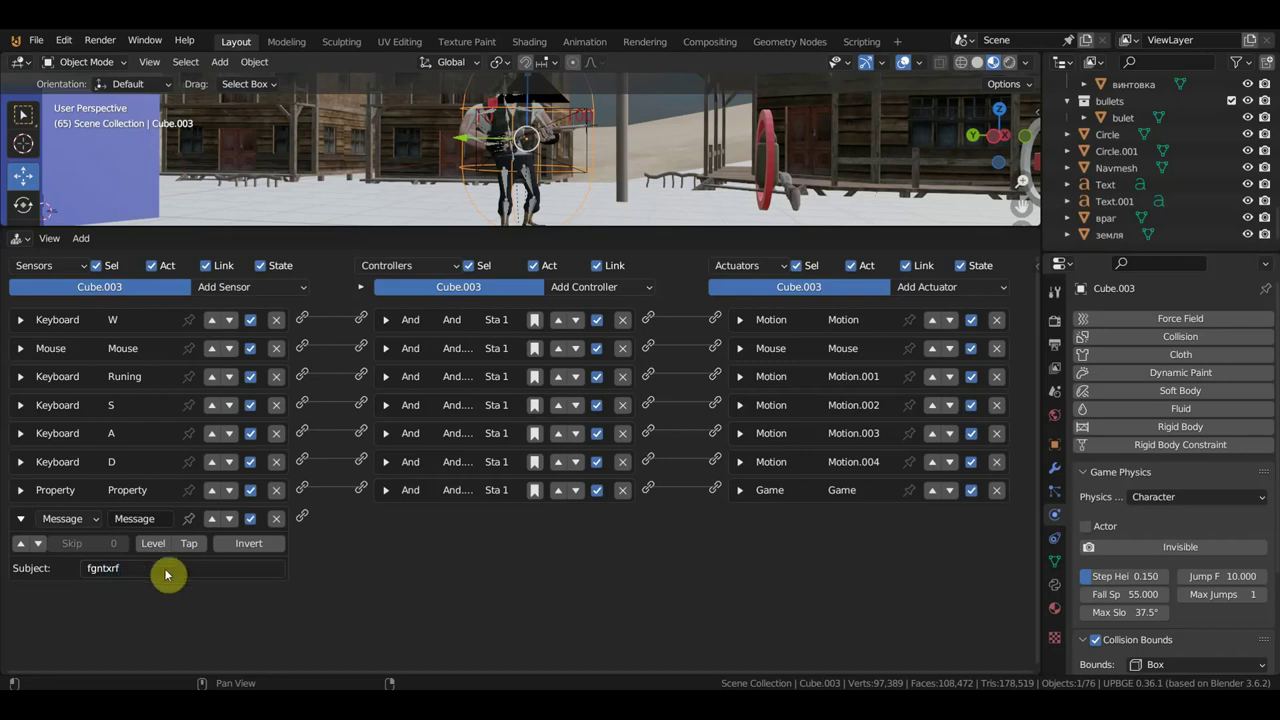
{"action": "key", "text": "super+space"}
{"action": "left_click", "coordinate": [166, 570]}
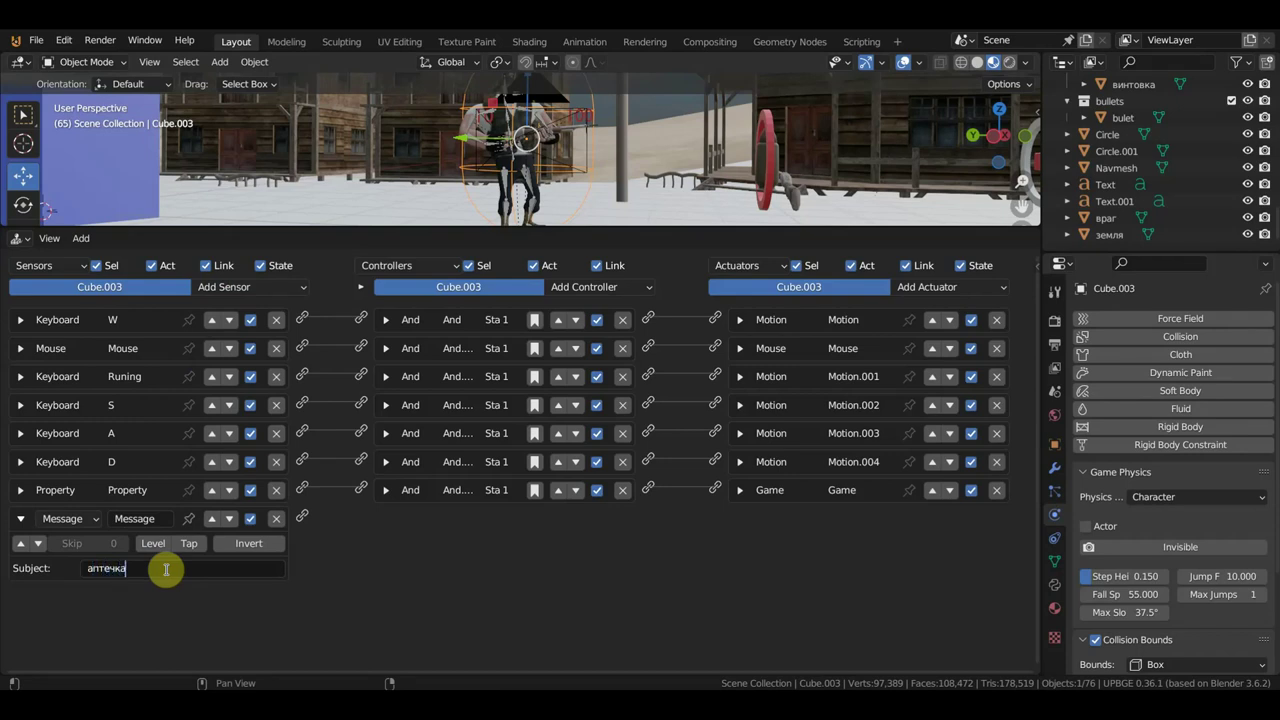
{"action": "key", "text": "Return"}
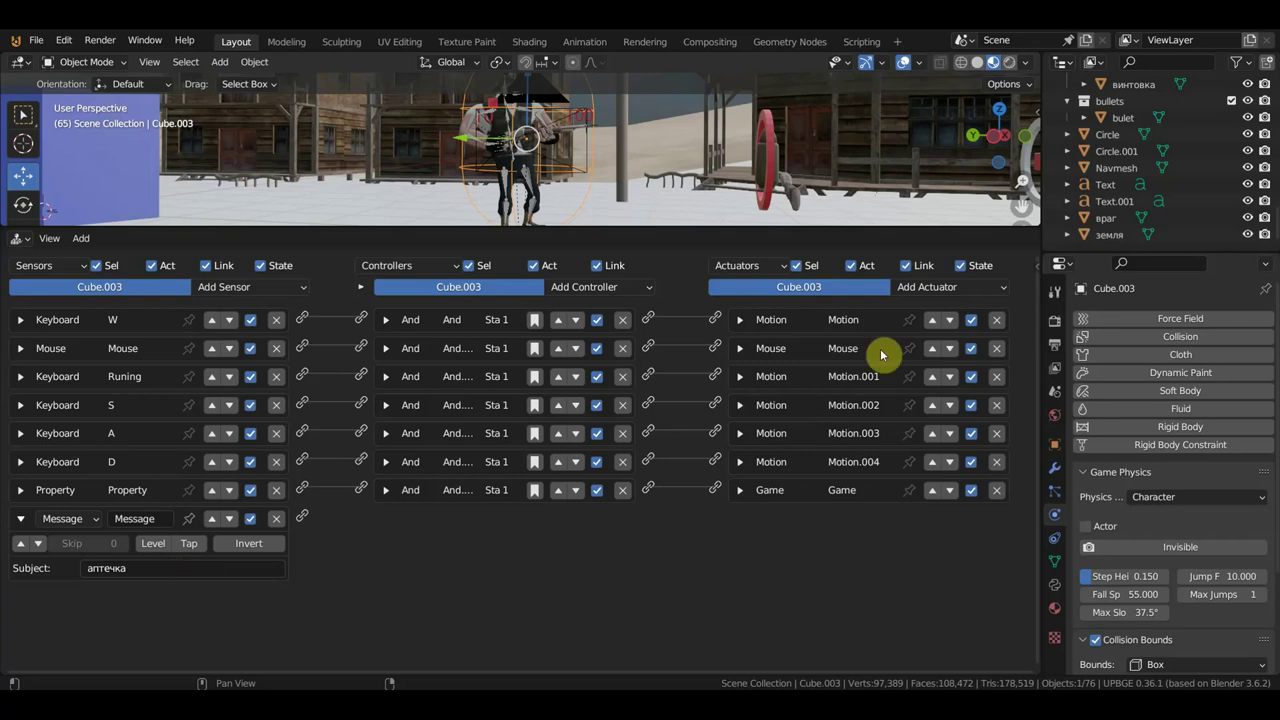
Add a Message actuator to Cube.003 addressed to Text.001, briefly checking Text.001's logic bricks
{"action": "left_click", "coordinate": [940, 290]}
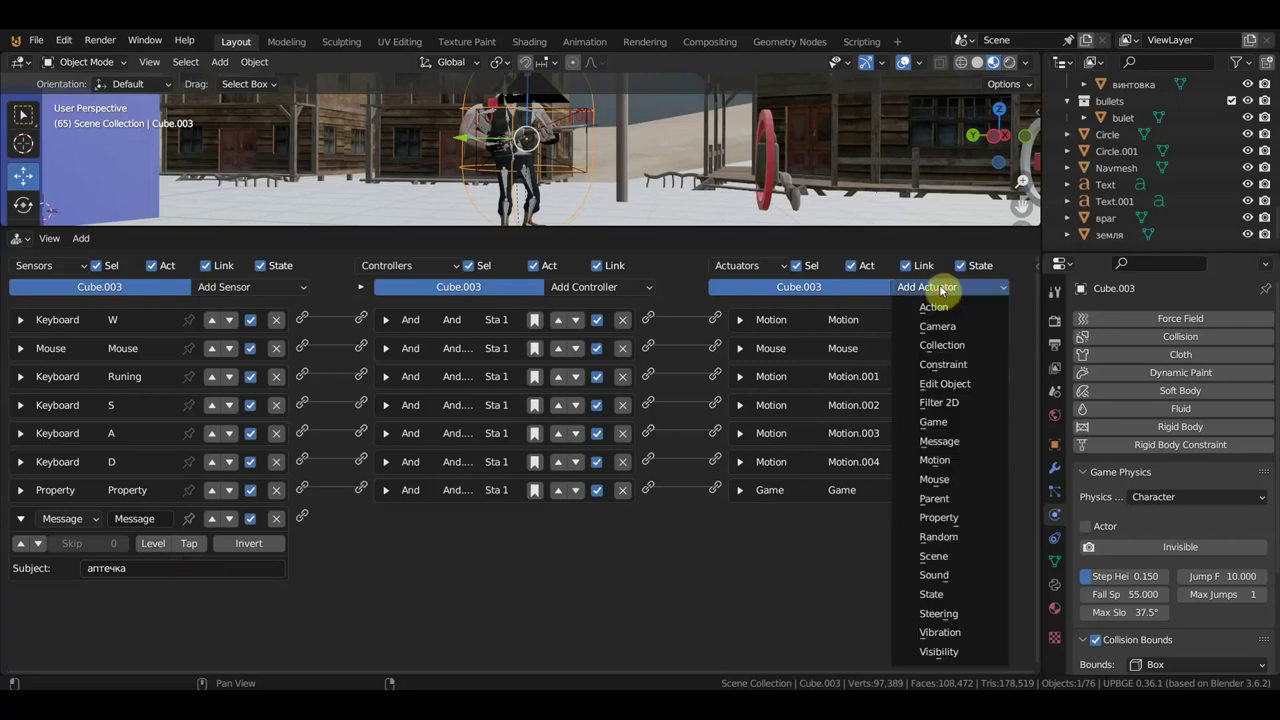
{"action": "left_click", "coordinate": [960, 441]}
{"action": "left_click", "coordinate": [868, 543]}
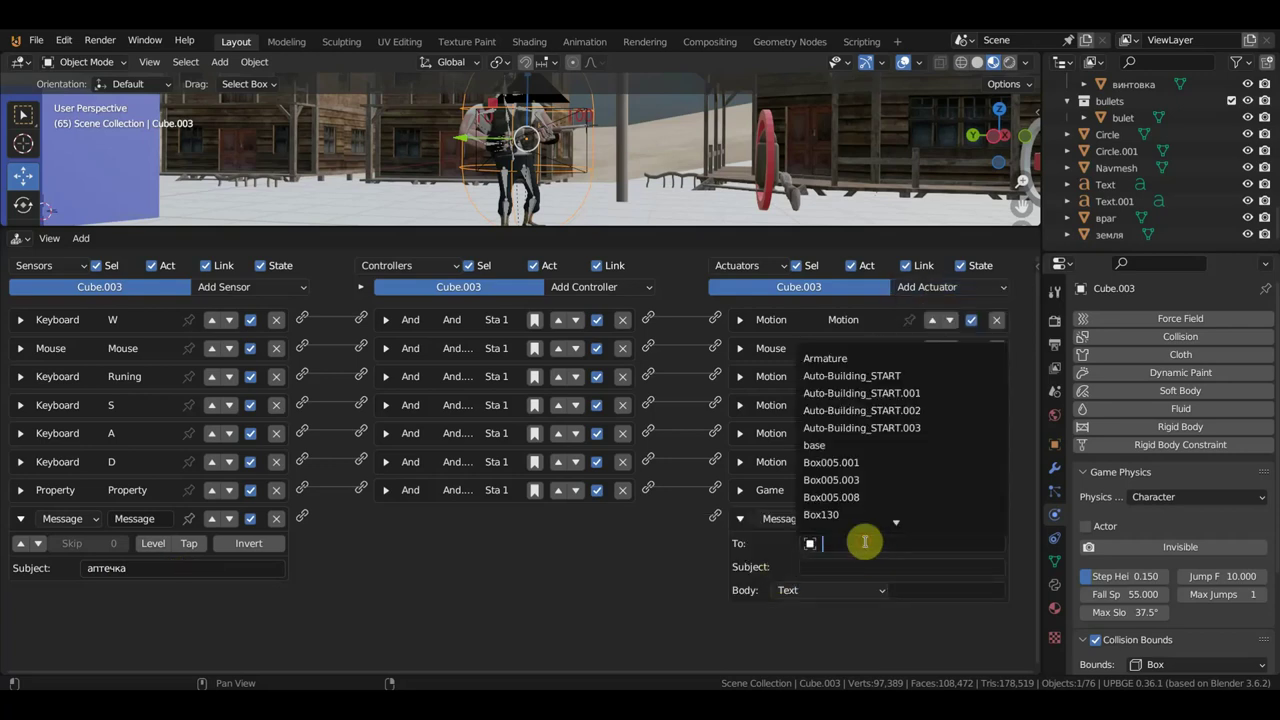
{"action": "scroll", "coordinate": [872, 460], "scroll_direction": "down", "scroll_amount": 5}
{"action": "scroll", "coordinate": [880, 463], "scroll_direction": "down", "scroll_amount": 4}
{"action": "scroll", "coordinate": [880, 463], "scroll_direction": "down", "scroll_amount": 5}
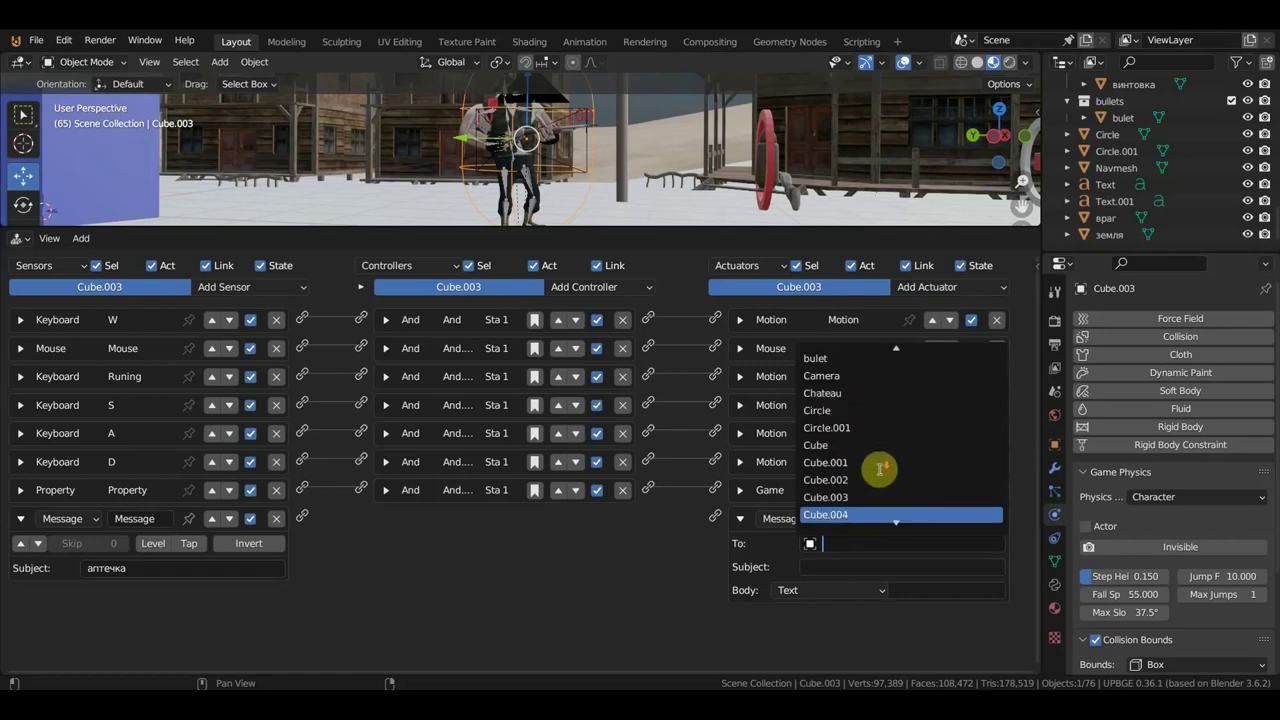
{"action": "scroll", "coordinate": [880, 463], "scroll_direction": "down", "scroll_amount": 5}
{"action": "scroll", "coordinate": [878, 465], "scroll_direction": "down", "scroll_amount": 5}
{"action": "scroll", "coordinate": [874, 468], "scroll_direction": "down", "scroll_amount": 5}
{"action": "scroll", "coordinate": [872, 470], "scroll_direction": "down", "scroll_amount": 5}
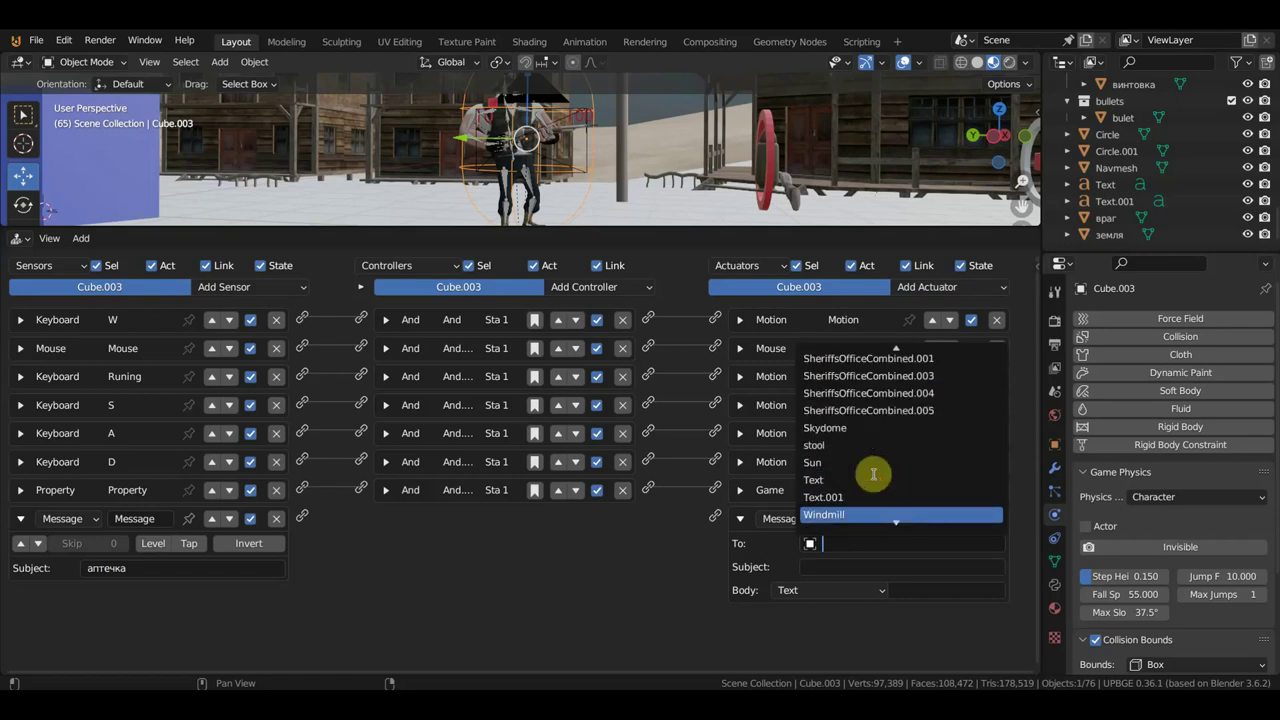
{"action": "scroll", "coordinate": [871, 475], "scroll_direction": "down", "scroll_amount": 3}
{"action": "left_click", "coordinate": [847, 420]}
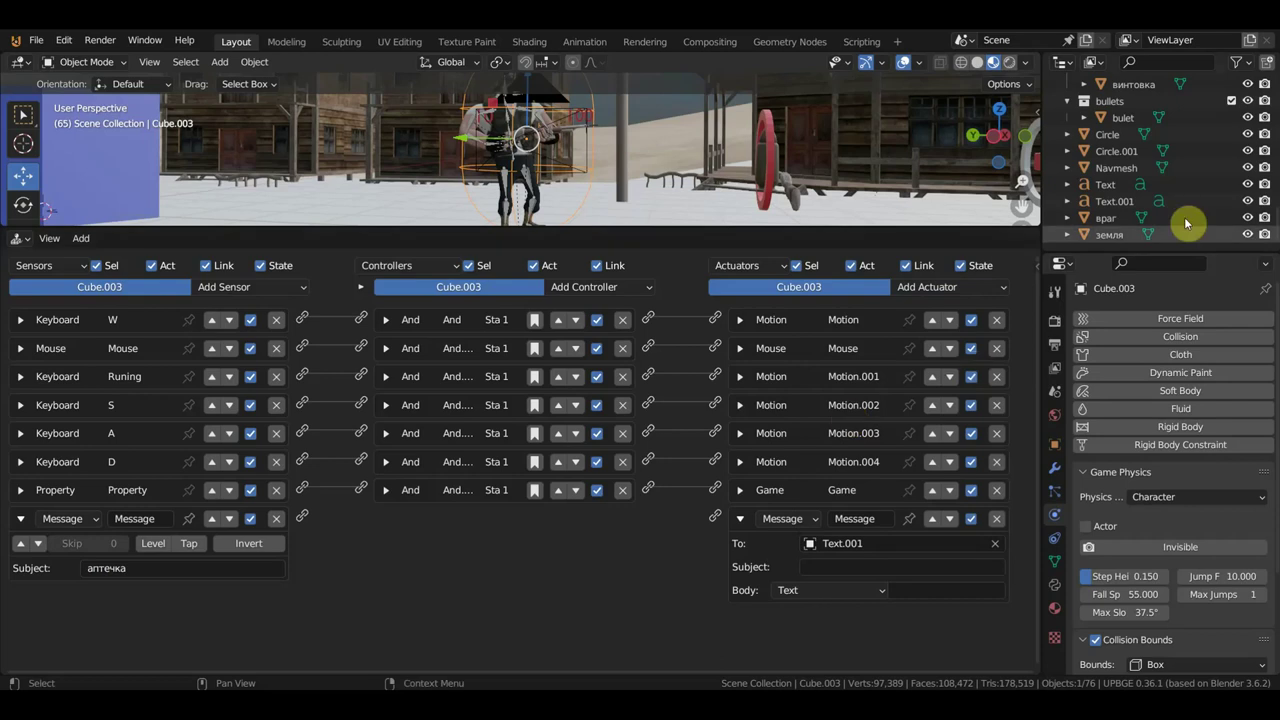
{"action": "left_click", "coordinate": [1115, 202]}
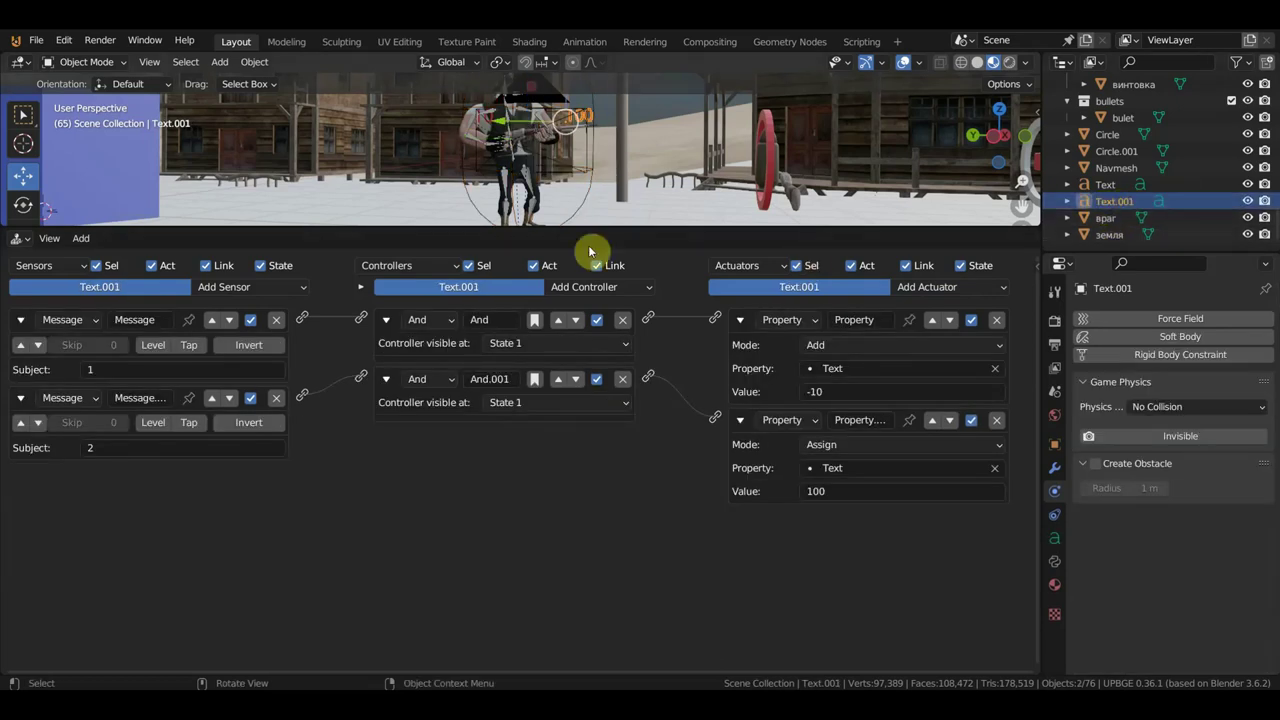
{"action": "left_click", "coordinate": [595, 162]}
Set the Message actuator's subject to 1 and wire the аптечка sensor to it via And.007
{"action": "left_click", "coordinate": [594, 160]}
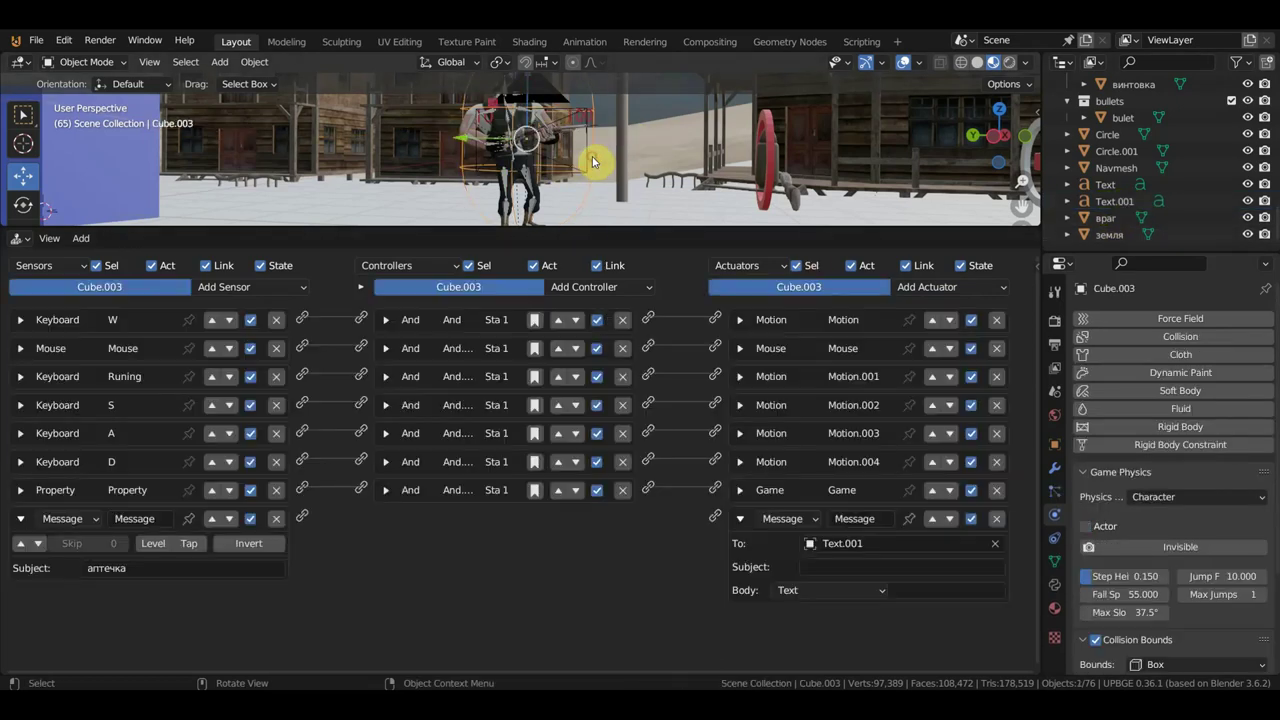
{"action": "left_click", "coordinate": [826, 565]}
{"action": "type", "text": "1"}
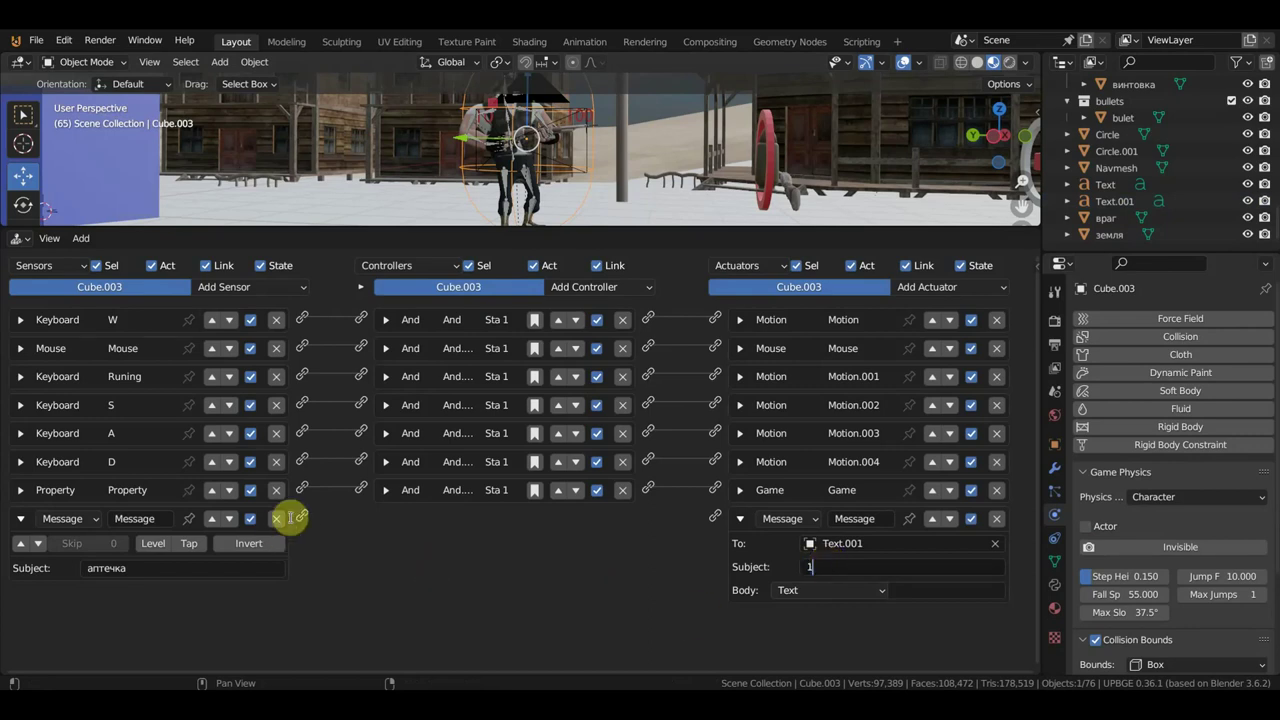
{"action": "left_click_drag", "start_coordinate": [303, 519], "coordinate": [714, 517]}
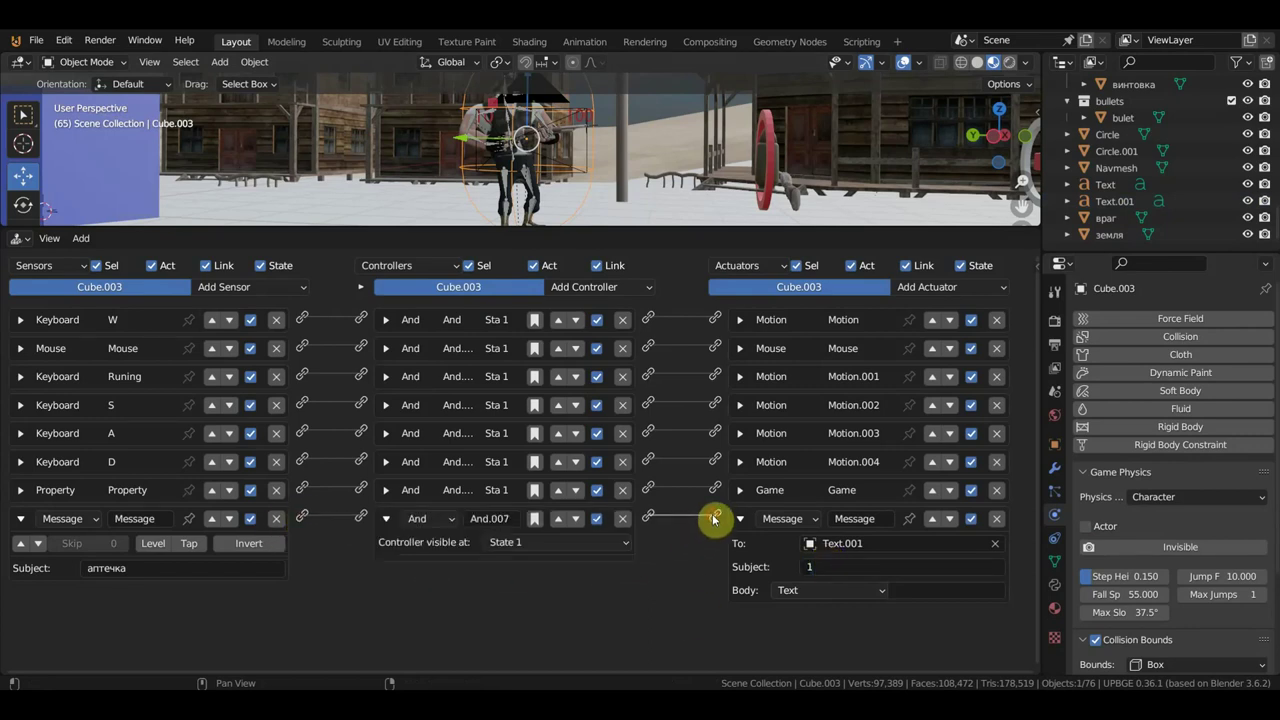
{"action": "mouse_move", "coordinate": [614, 686]}
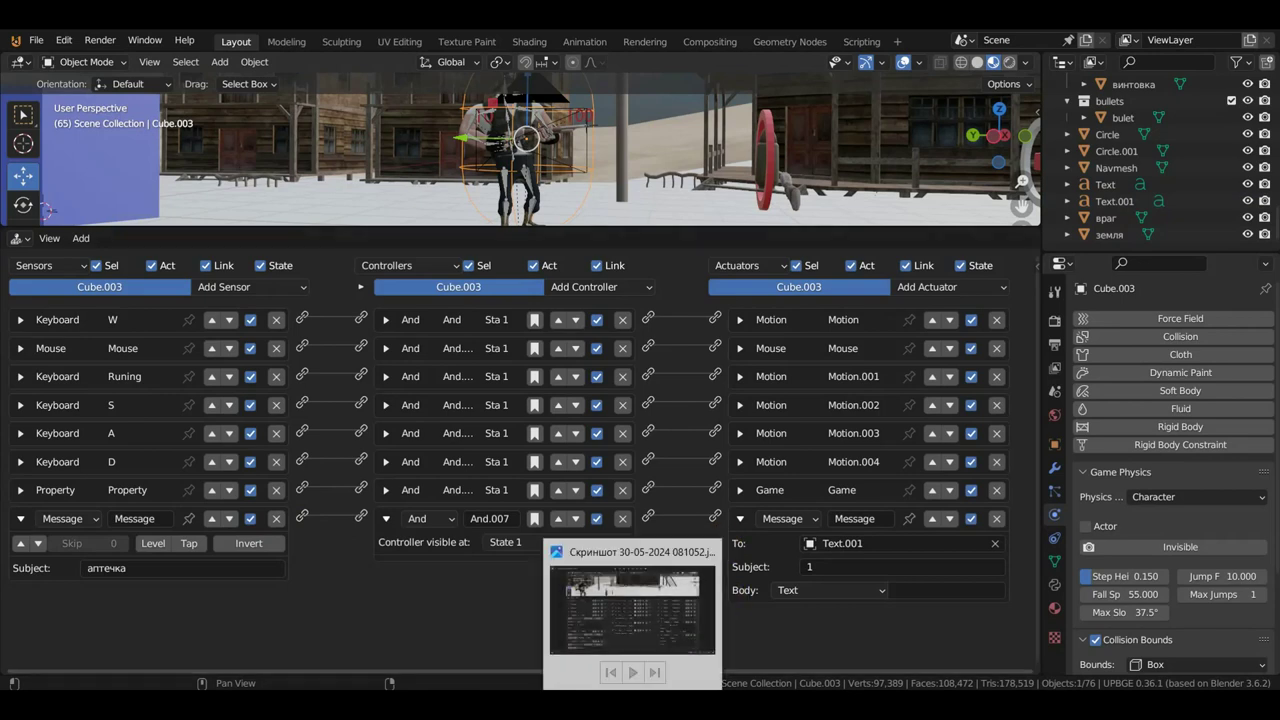
{"action": "left_click", "coordinate": [630, 612]}
{"action": "left_click_drag", "start_coordinate": [608, 225], "coordinate": [620, 181]}
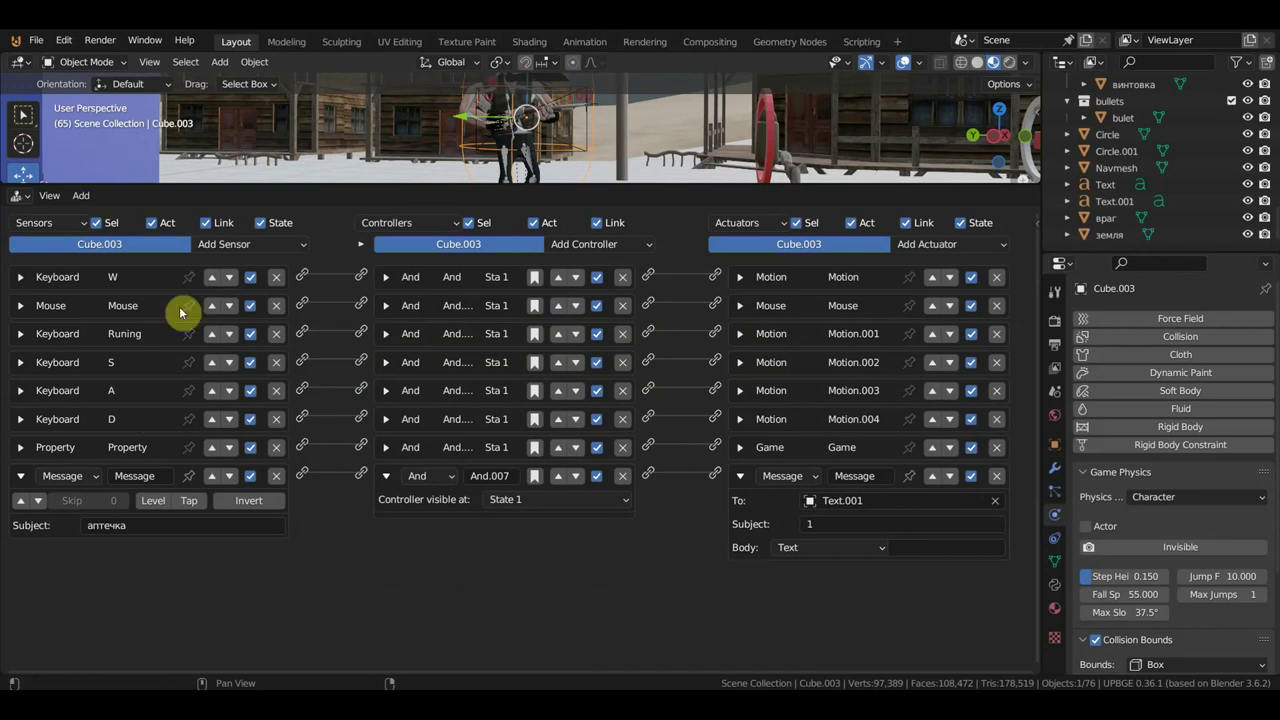
Add a Collision sensor to Cube.003 that reacts to objects with the property враг
{"action": "left_click", "coordinate": [243, 243]}
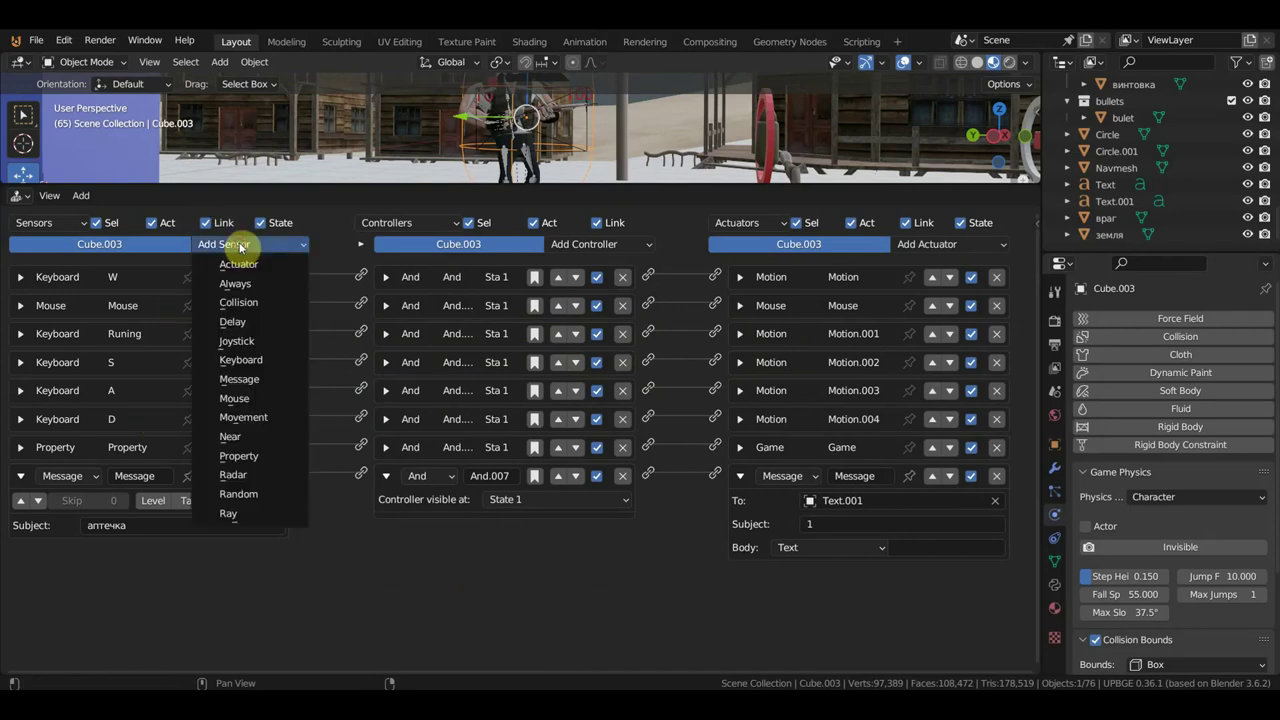
{"action": "left_click", "coordinate": [262, 302]}
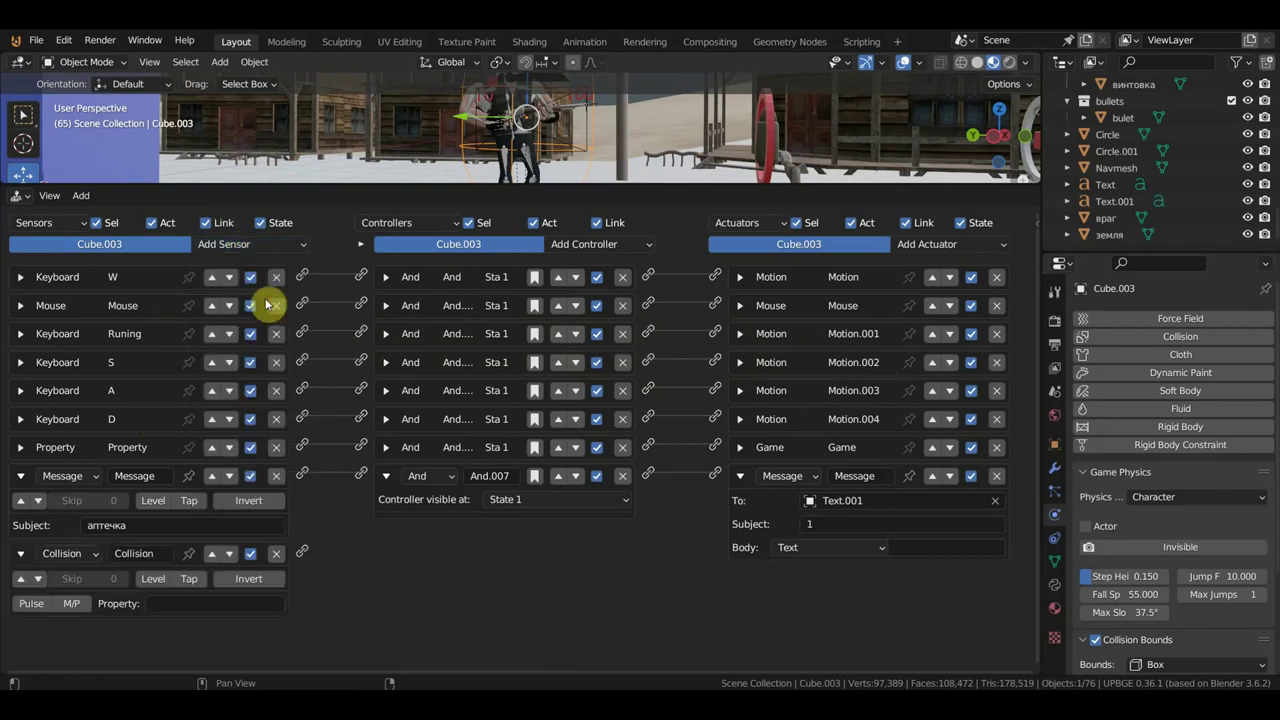
{"action": "left_click", "coordinate": [189, 603]}
{"action": "type", "text": "враг"}
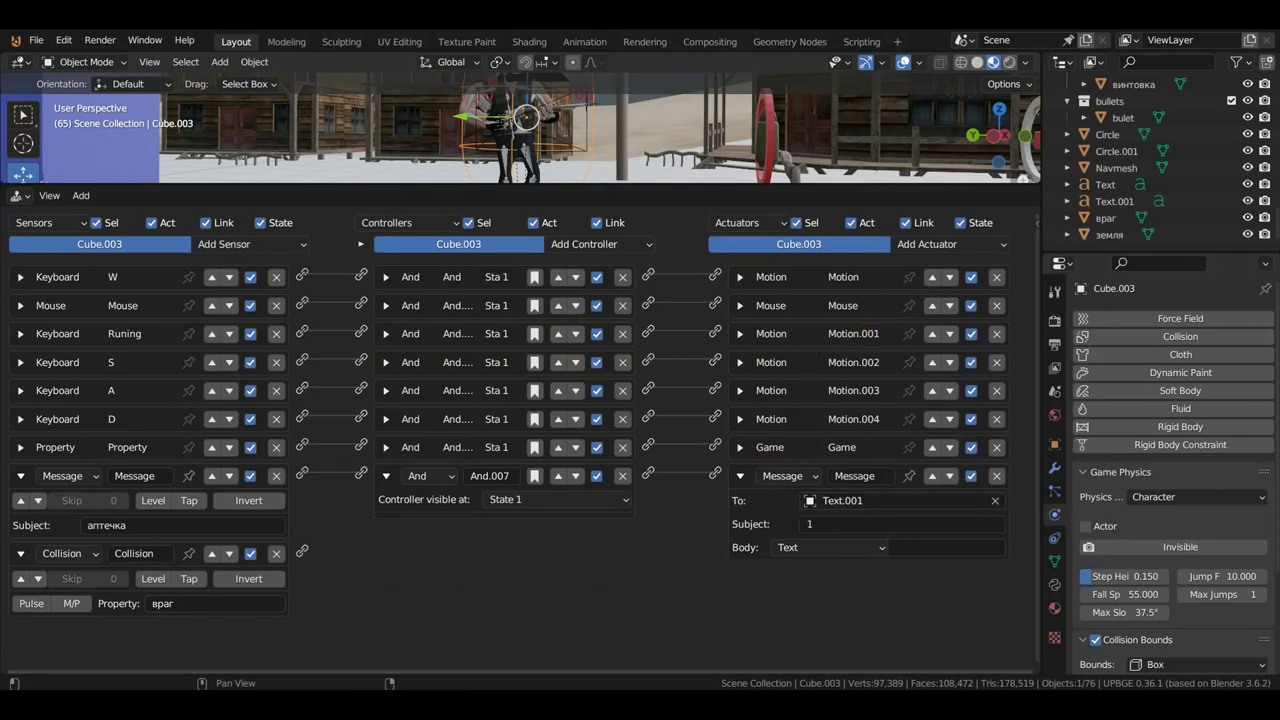
{"action": "left_click", "coordinate": [935, 244]}
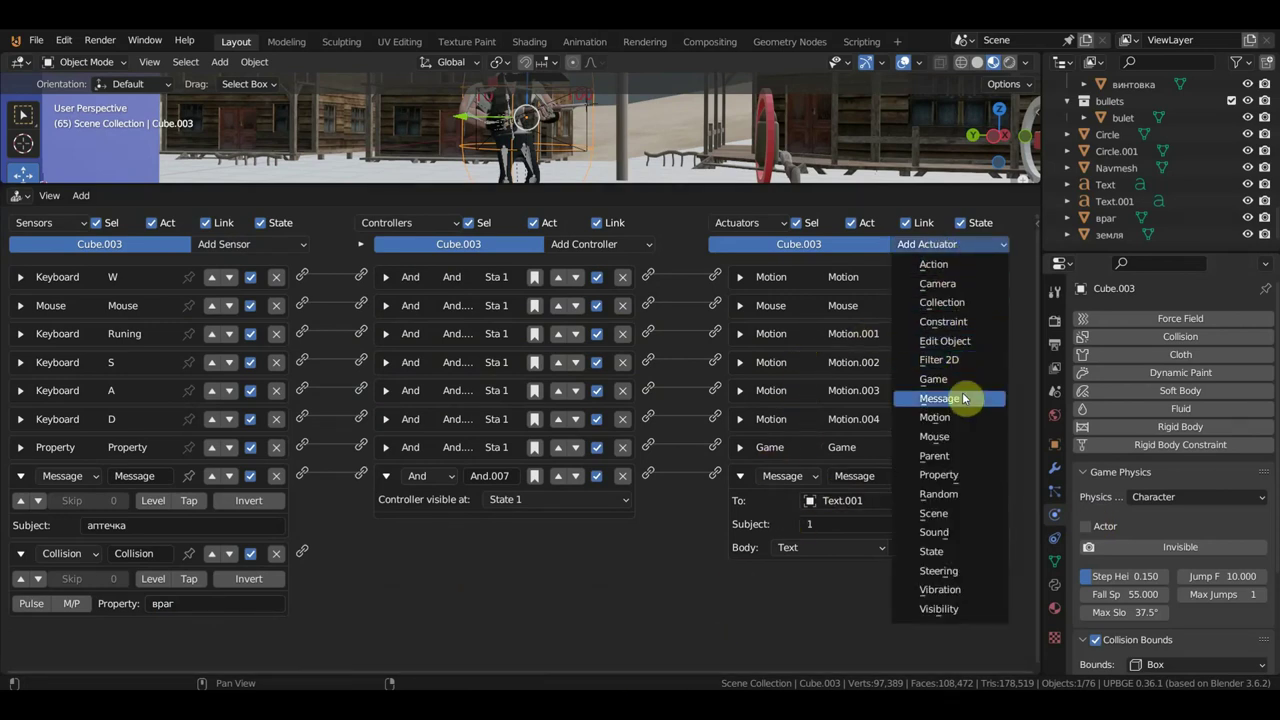
Add a Property actuator assigning -10 to player, wired from the Collision sensor via And.008
{"action": "left_click", "coordinate": [962, 476]}
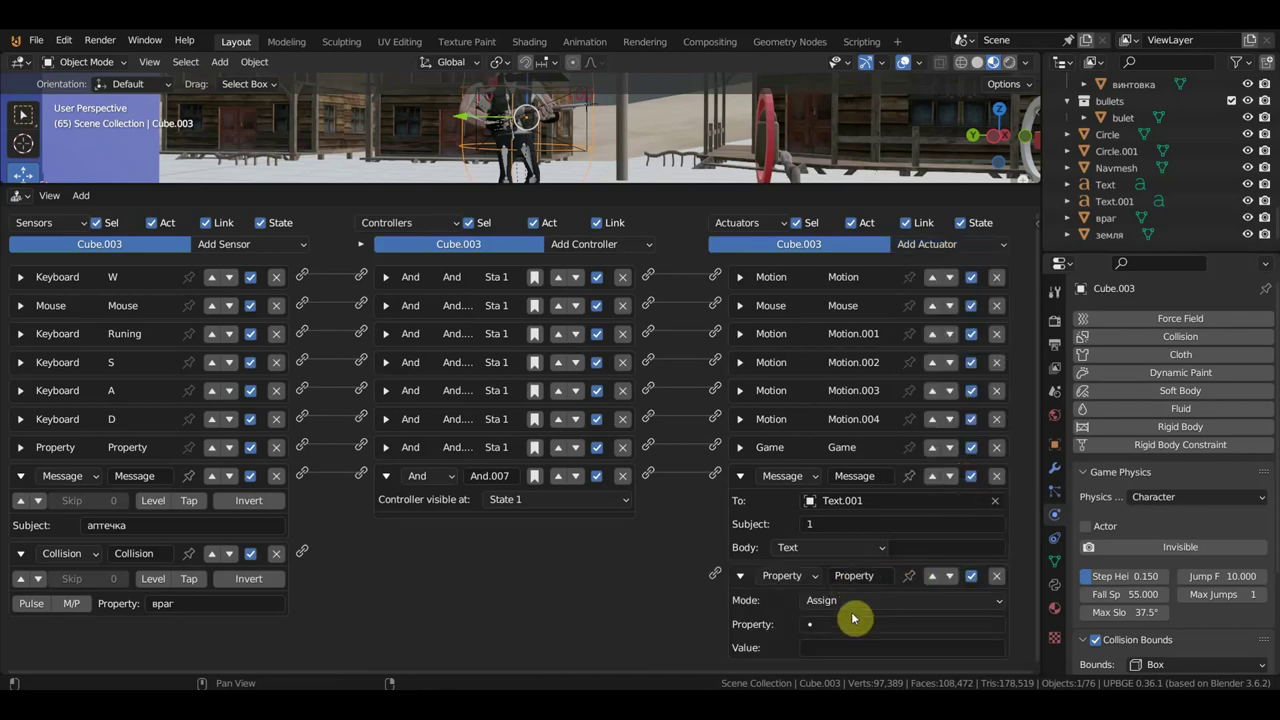
{"action": "left_click", "coordinate": [834, 629]}
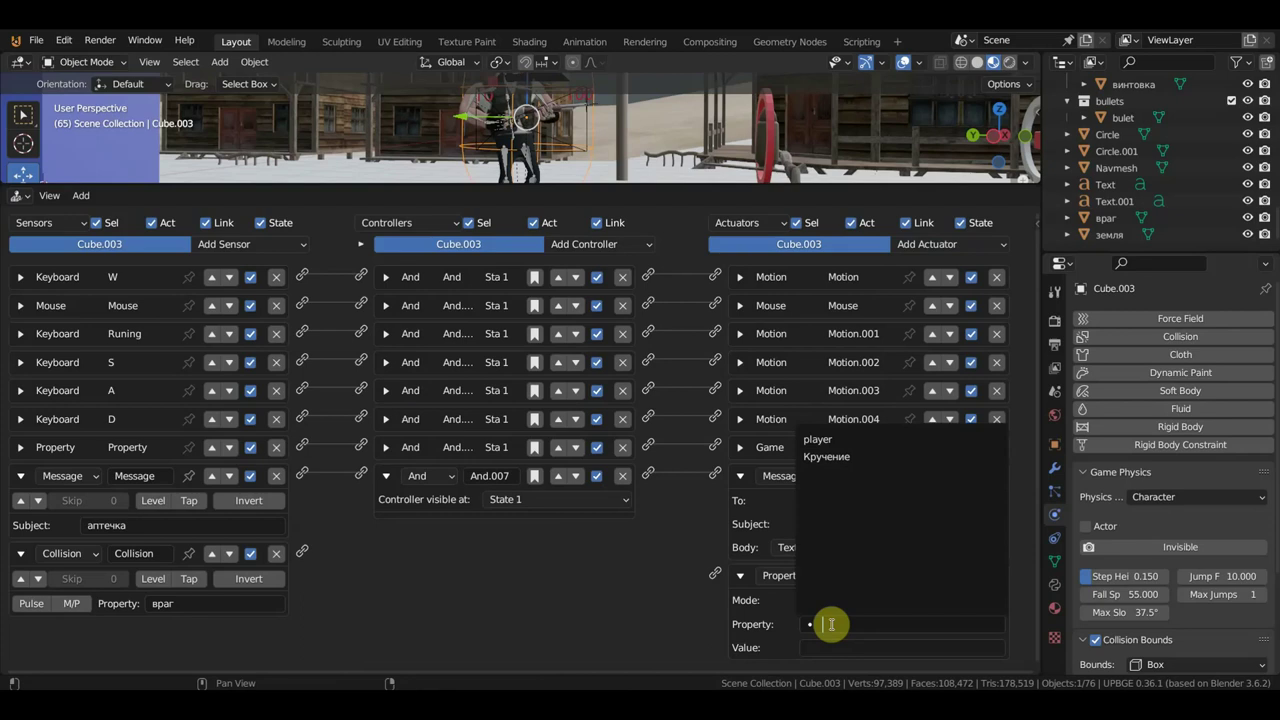
{"action": "left_click", "coordinate": [829, 440]}
{"action": "left_click", "coordinate": [845, 648]}
{"action": "type", "text": "-10"}
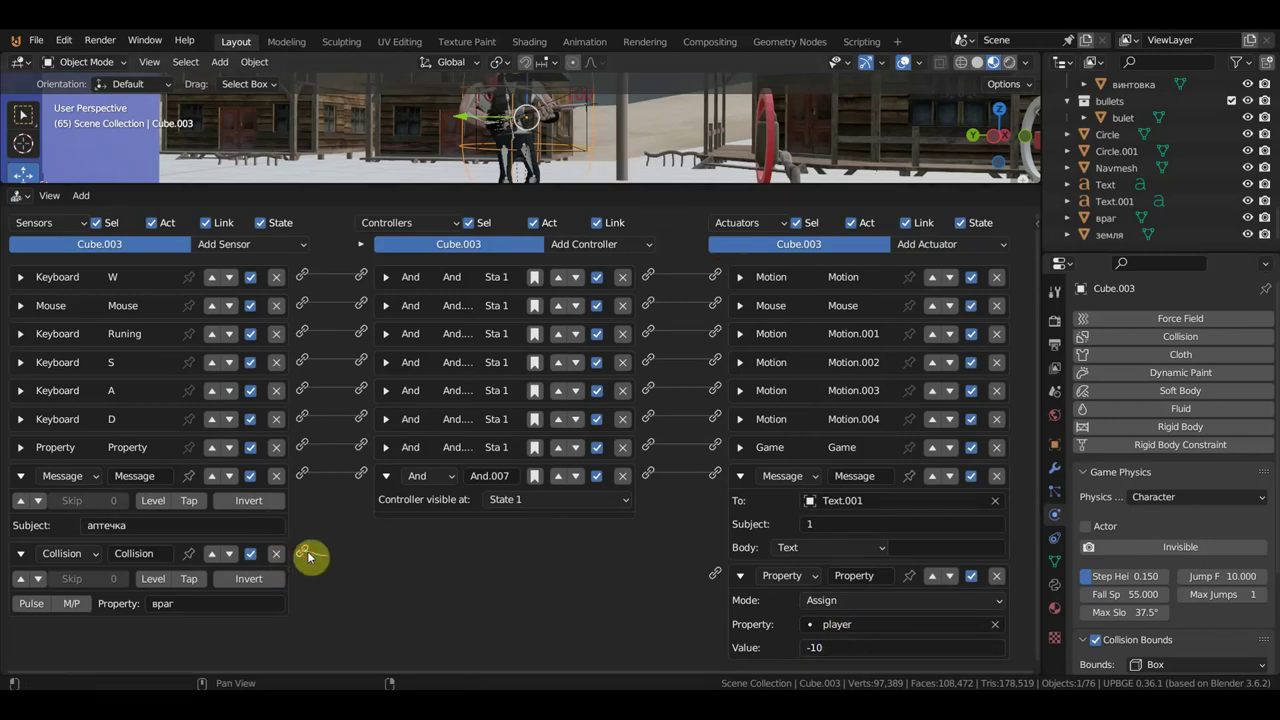
{"action": "left_click_drag", "start_coordinate": [307, 556], "coordinate": [716, 577]}
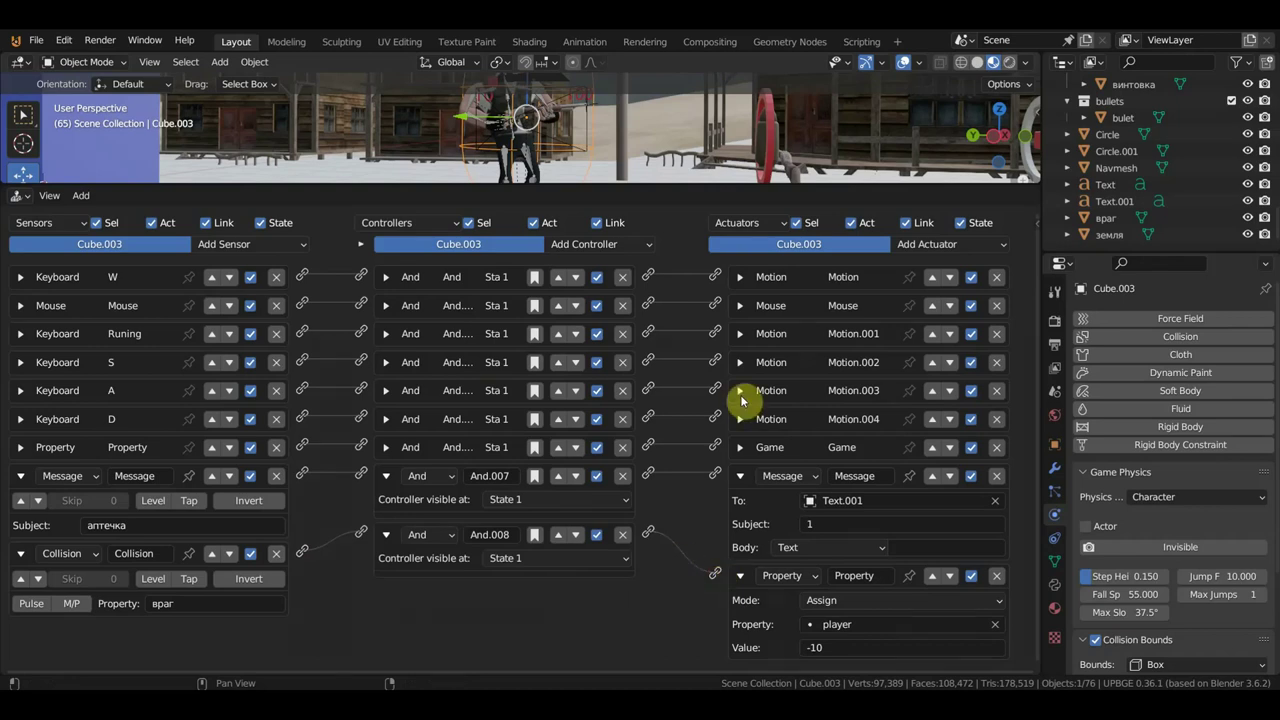
{"action": "scroll", "coordinate": [630, 352], "scroll_direction": "down", "scroll_amount": 2}
{"action": "scroll", "coordinate": [620, 362], "scroll_direction": "up", "scroll_amount": 2}
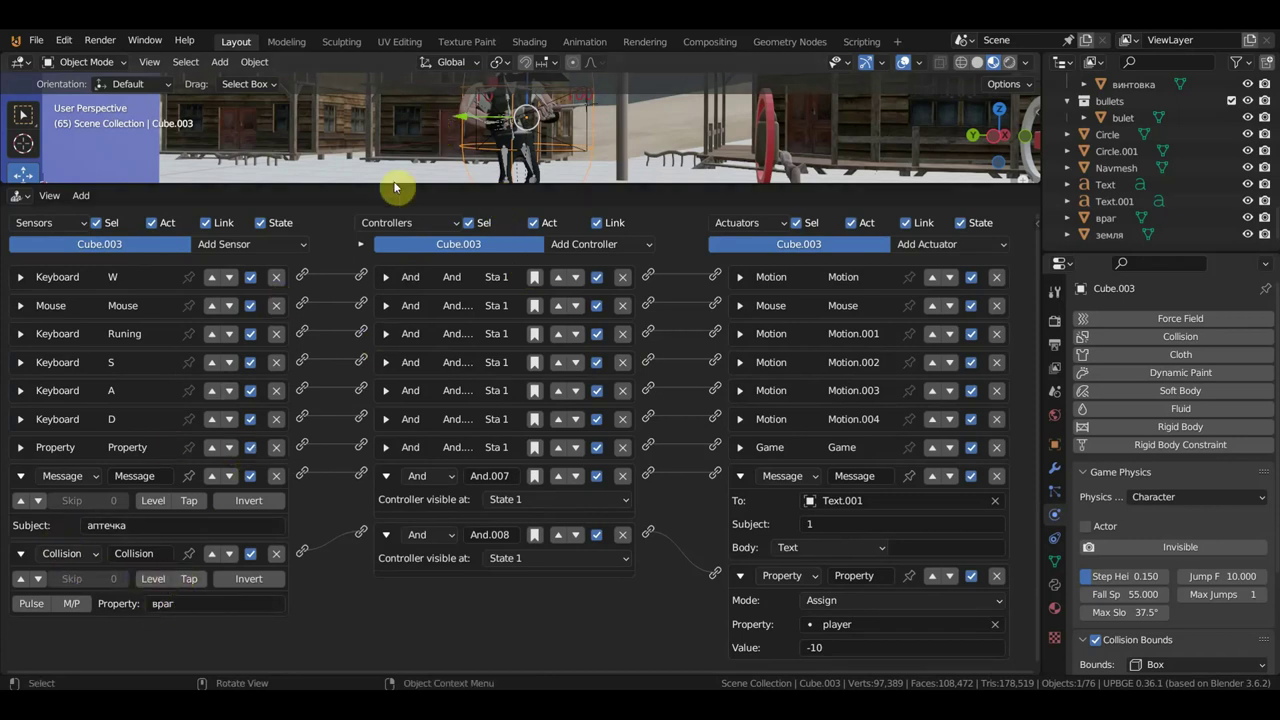
{"action": "left_click_drag", "start_coordinate": [390, 185], "coordinate": [423, 370]}
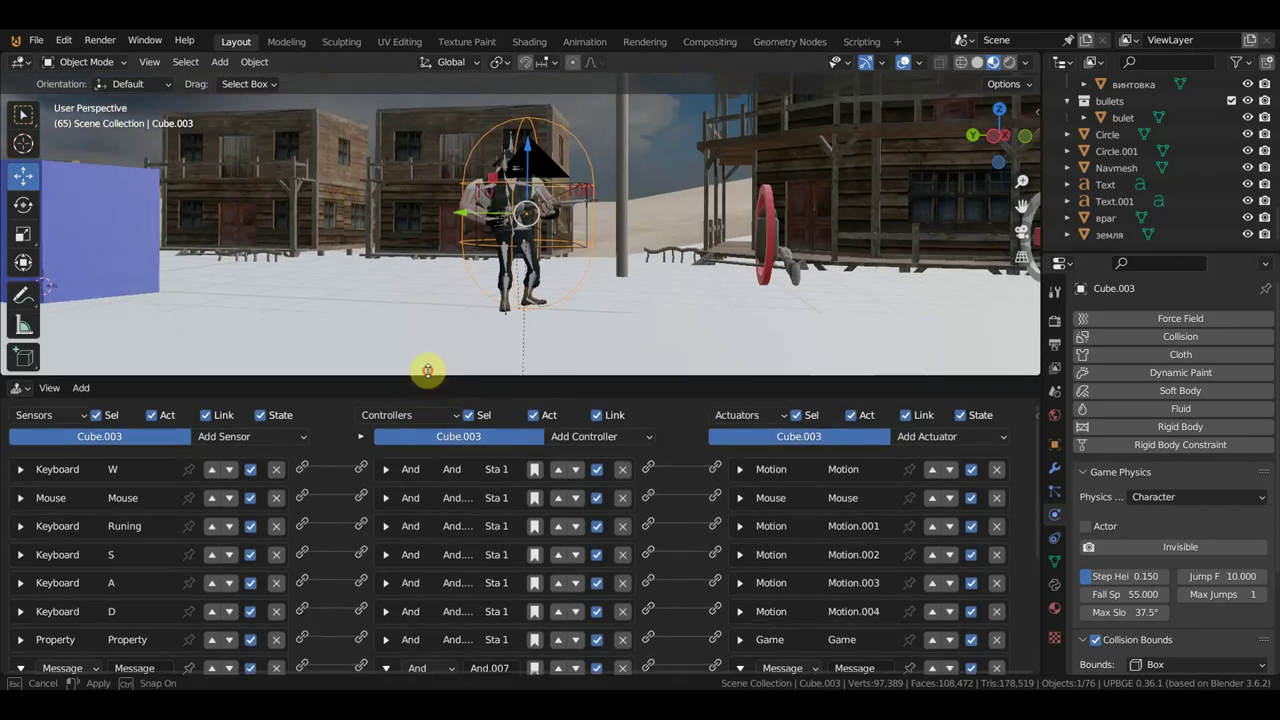
Select the blue enemy cube враг to view its logic bricks
{"action": "left_click", "coordinate": [117, 247]}
{"action": "middle_click_drag", "start_coordinate": [143, 240], "coordinate": [393, 254], "text": "shift"}
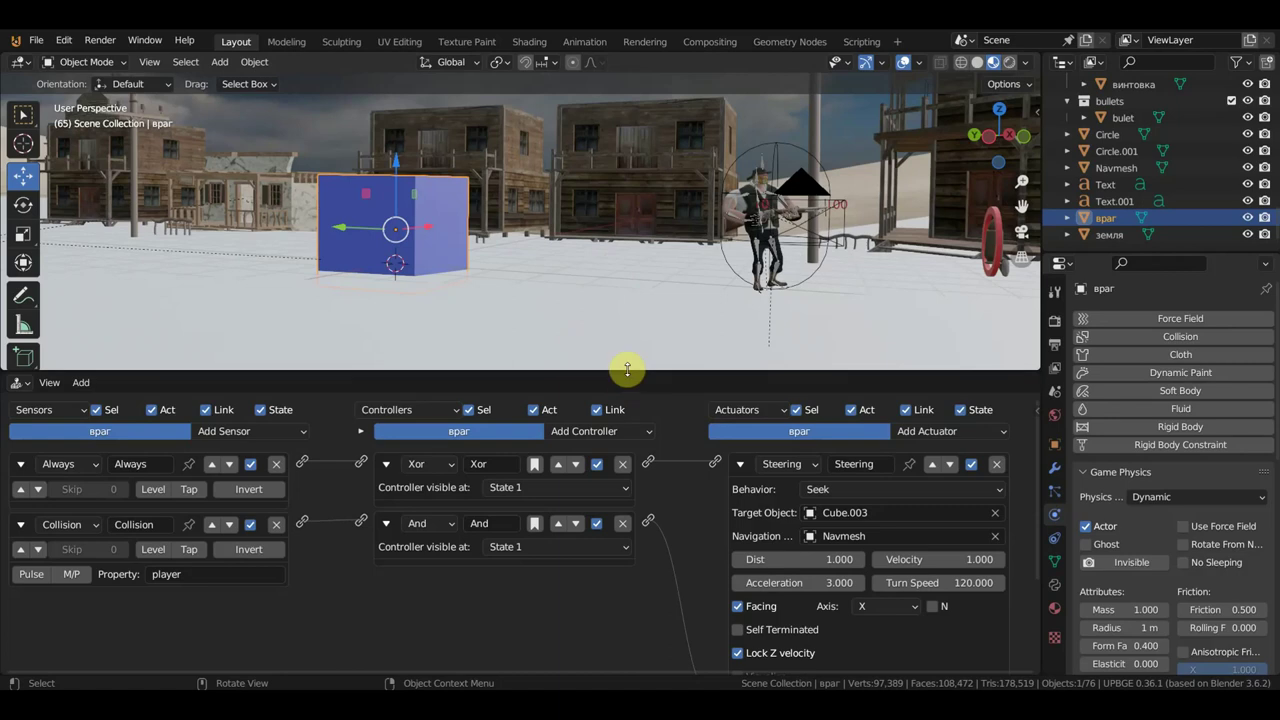
Check the enemy's враг property (Integer, 100), then select the Camera to view its logic bricks
{"action": "mouse_move", "coordinate": [627, 370]}
{"action": "left_mouse_down"}
{"action": "mouse_move", "coordinate": [630, 213]}
{"action": "mouse_move", "coordinate": [612, 288]}
{"action": "left_mouse_up"}
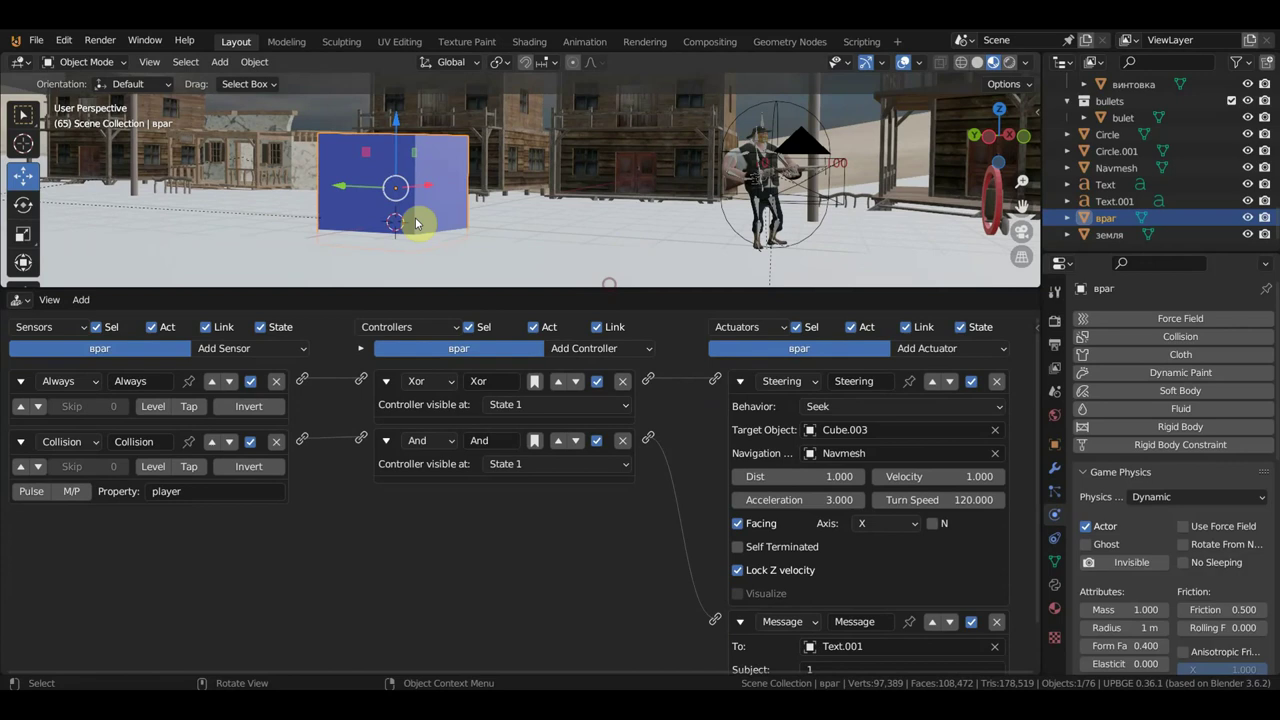
{"action": "left_click", "coordinate": [1034, 323]}
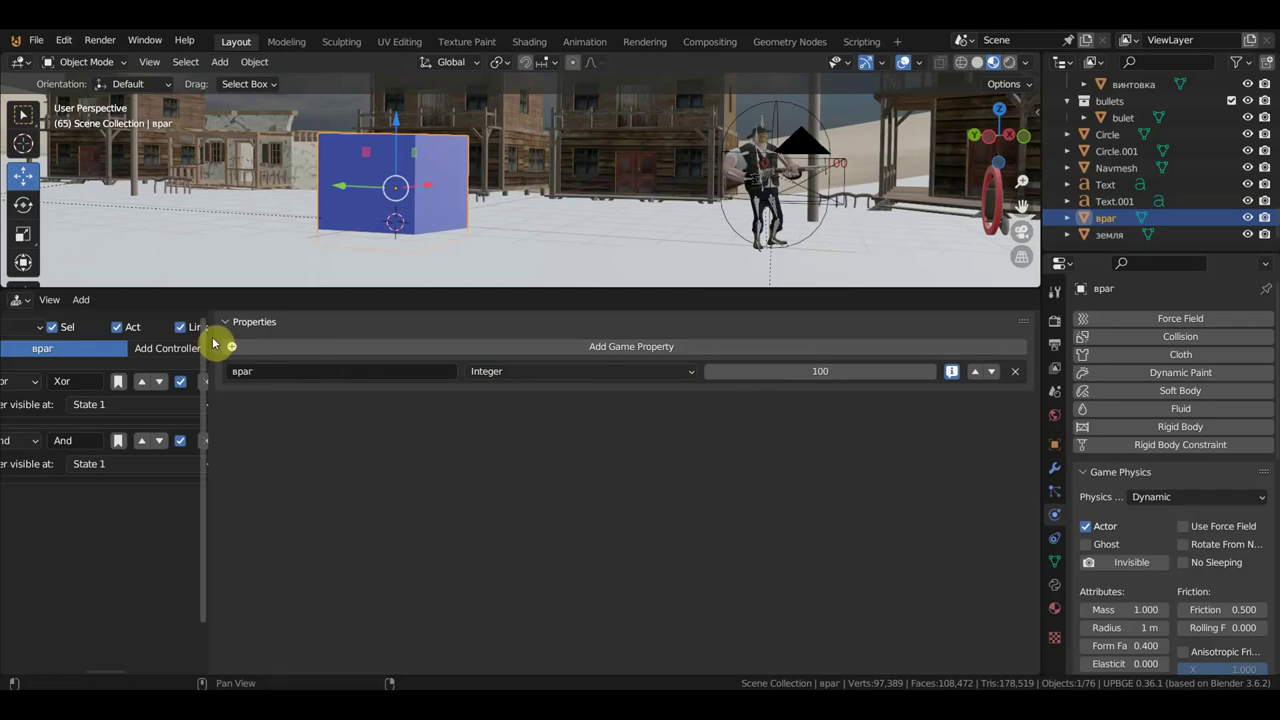
{"action": "left_click_drag", "start_coordinate": [208, 337], "coordinate": [994, 349]}
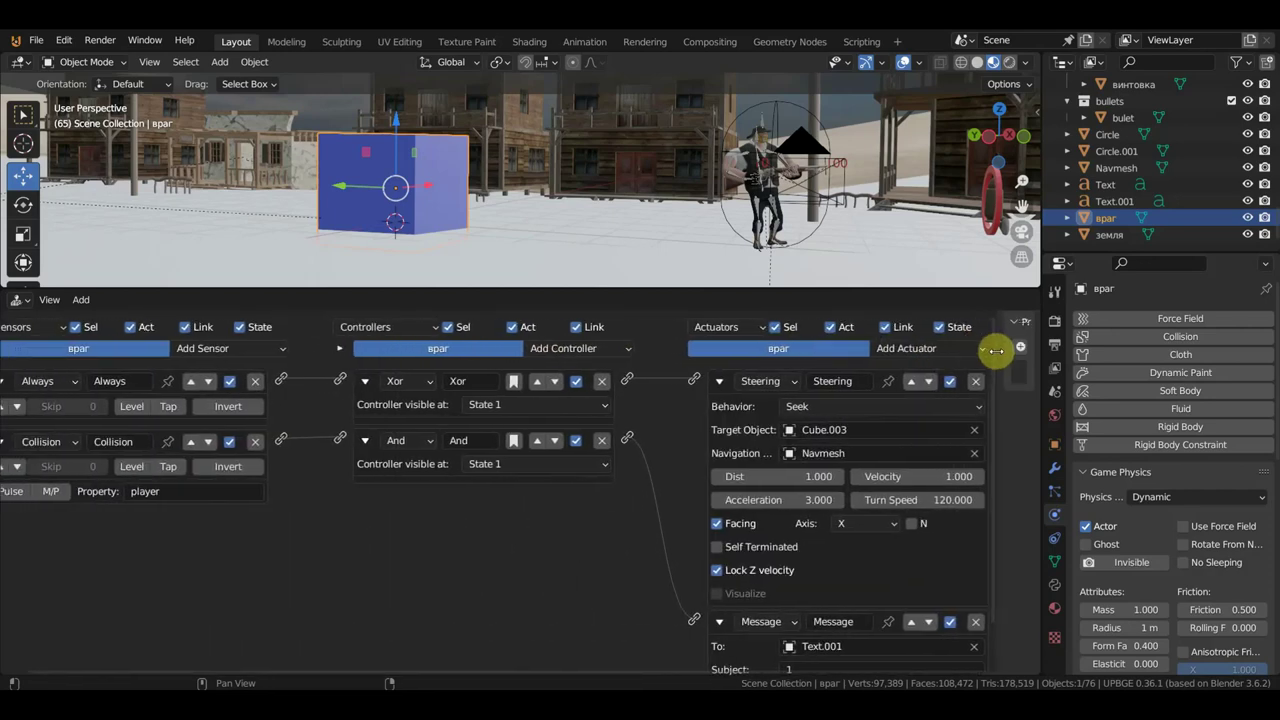
{"action": "left_click", "coordinate": [825, 209]}
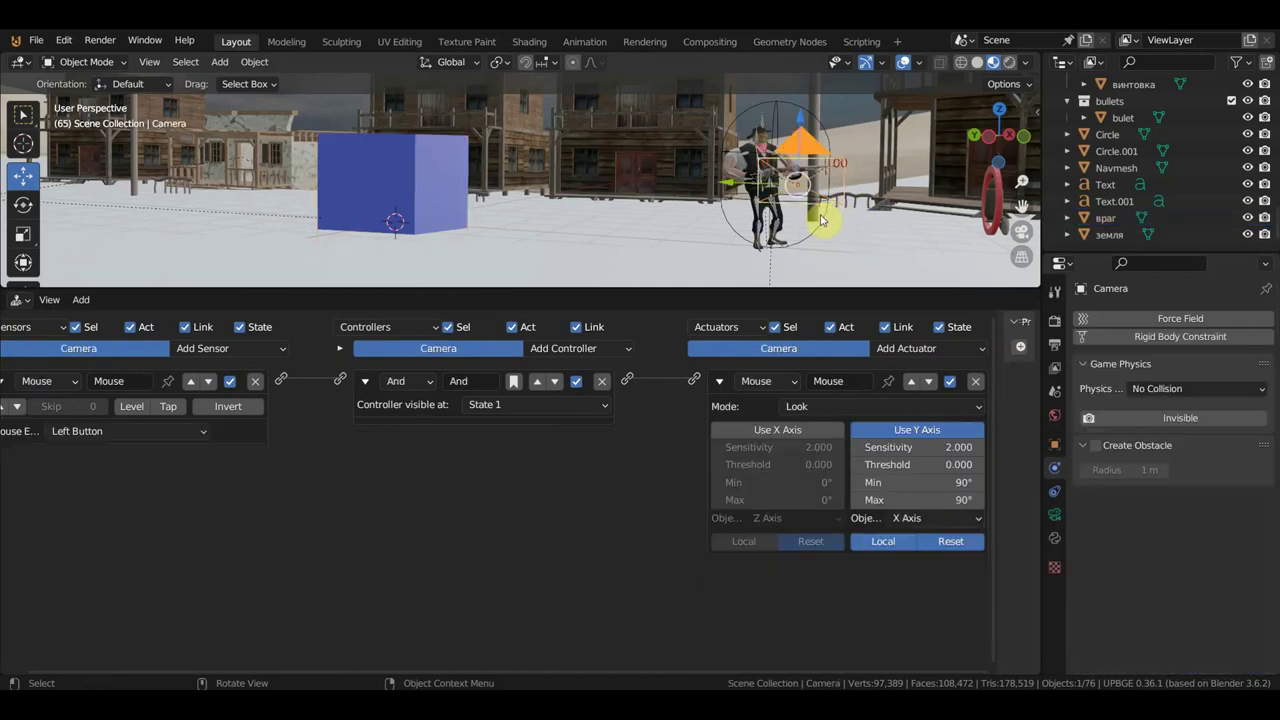
Review Cube.003's game properties, then show Text.001's Integer Text property in the sidebar
{"action": "left_click", "coordinate": [820, 222]}
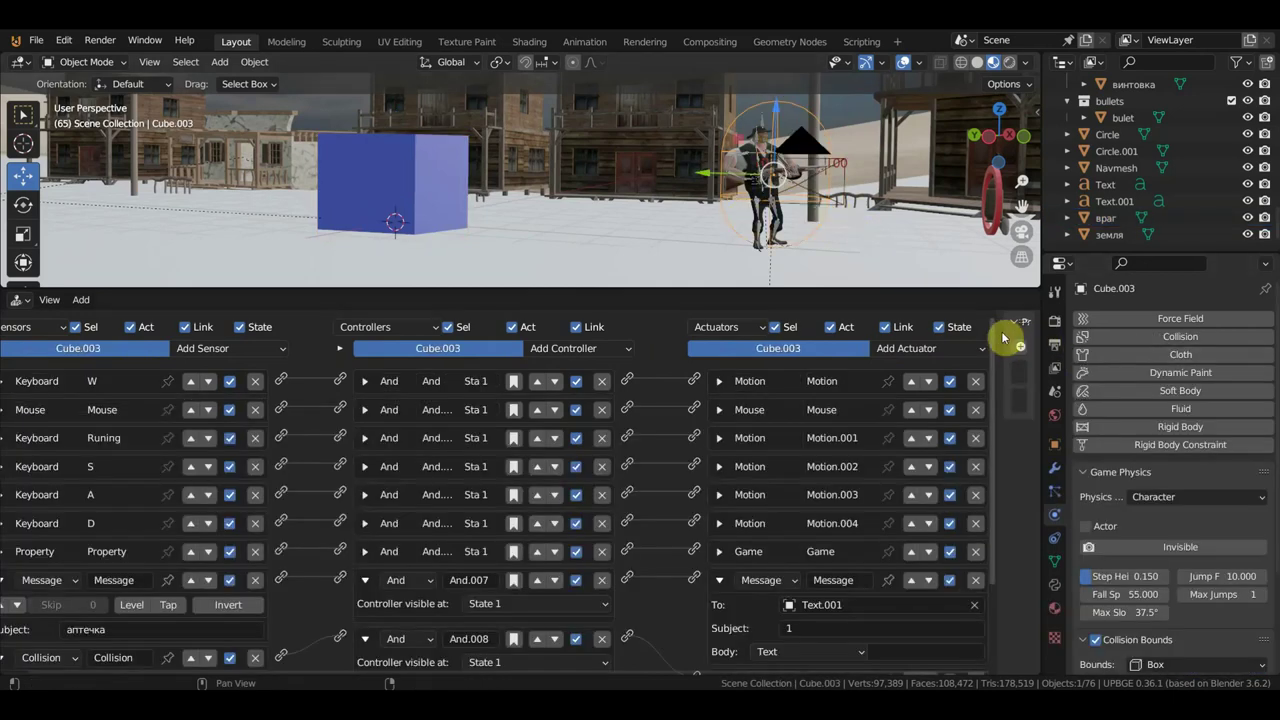
{"action": "left_click_drag", "start_coordinate": [997, 331], "coordinate": [410, 366]}
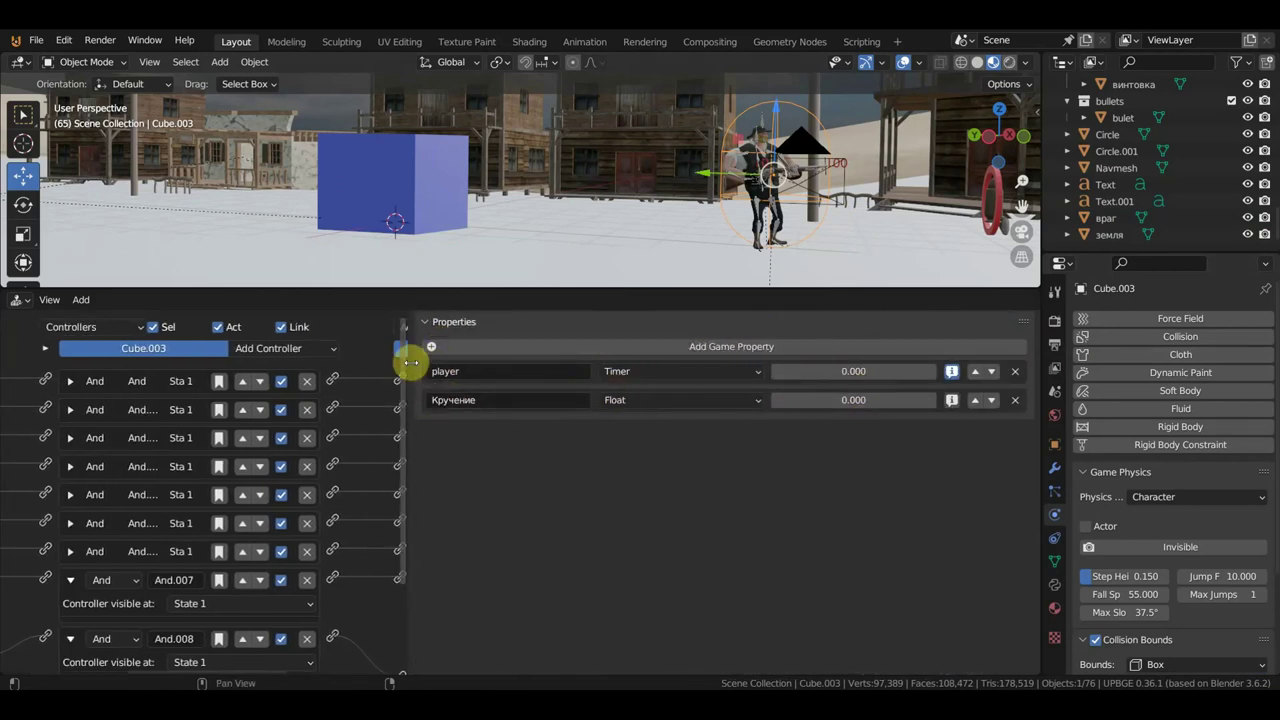
{"action": "left_click_drag", "start_coordinate": [408, 345], "coordinate": [1034, 374]}
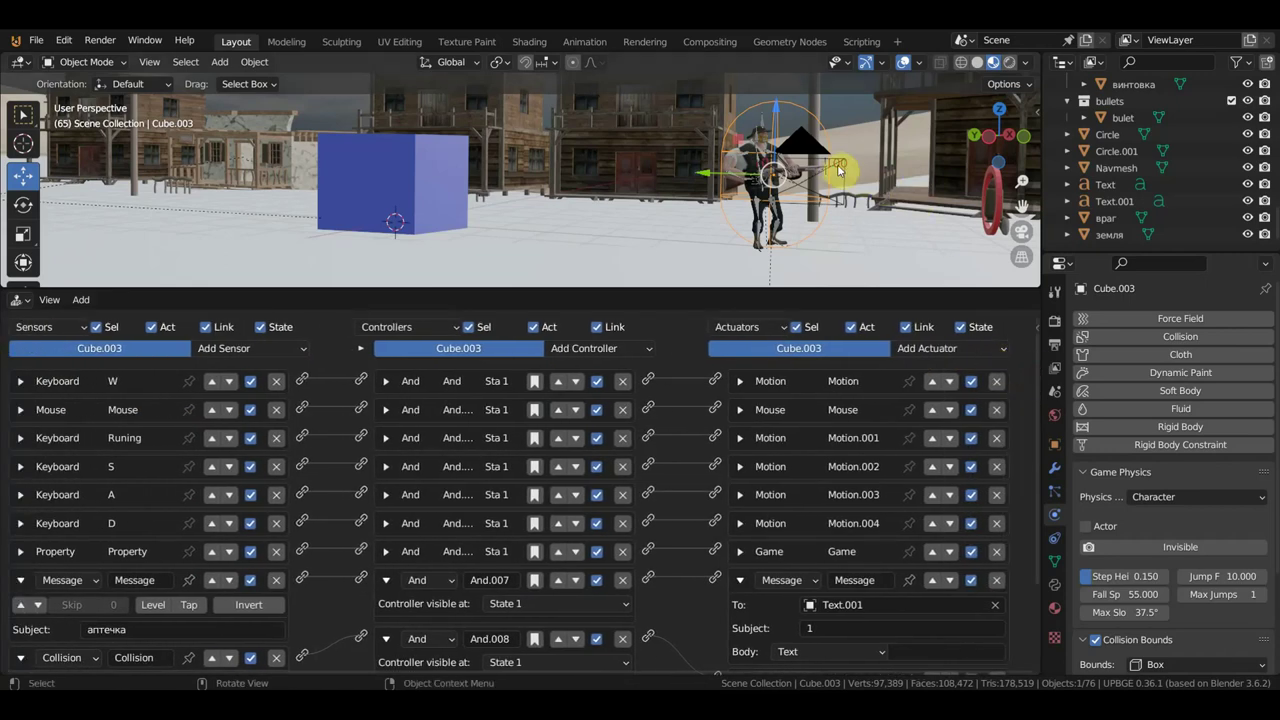
{"action": "left_click", "coordinate": [831, 165]}
{"action": "left_click", "coordinate": [832, 164]}
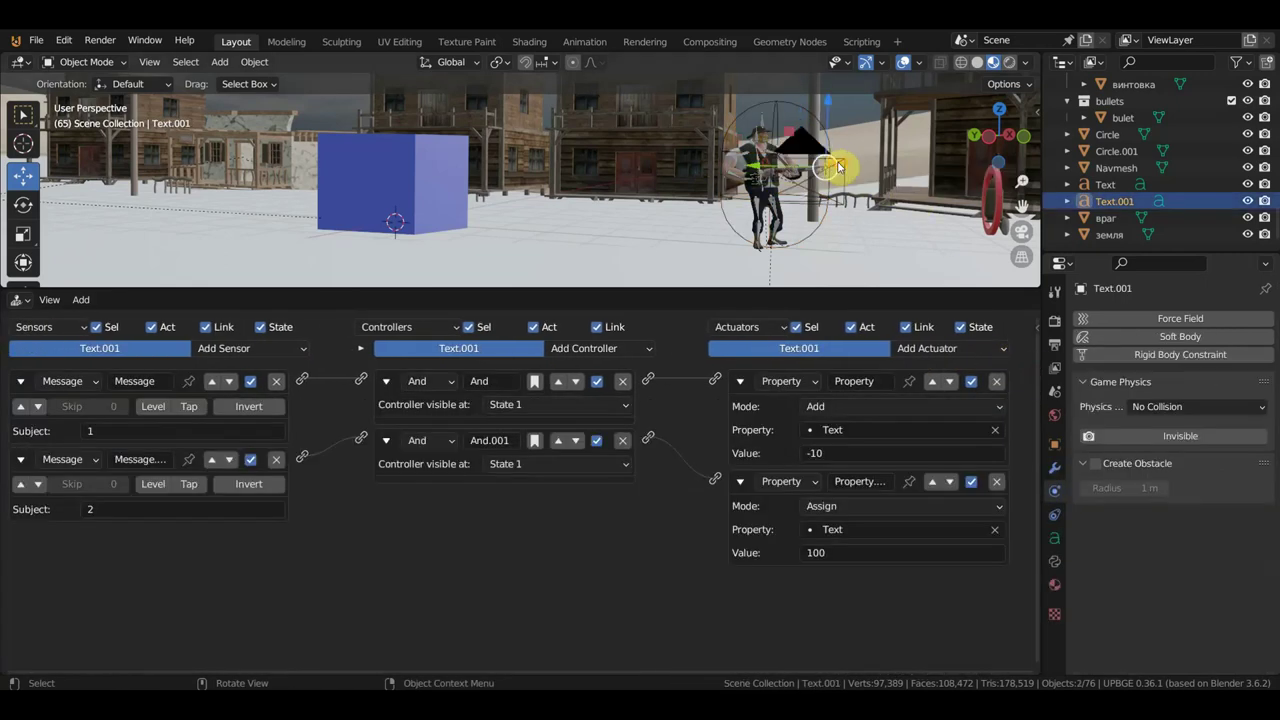
{"action": "left_click", "coordinate": [1032, 324]}
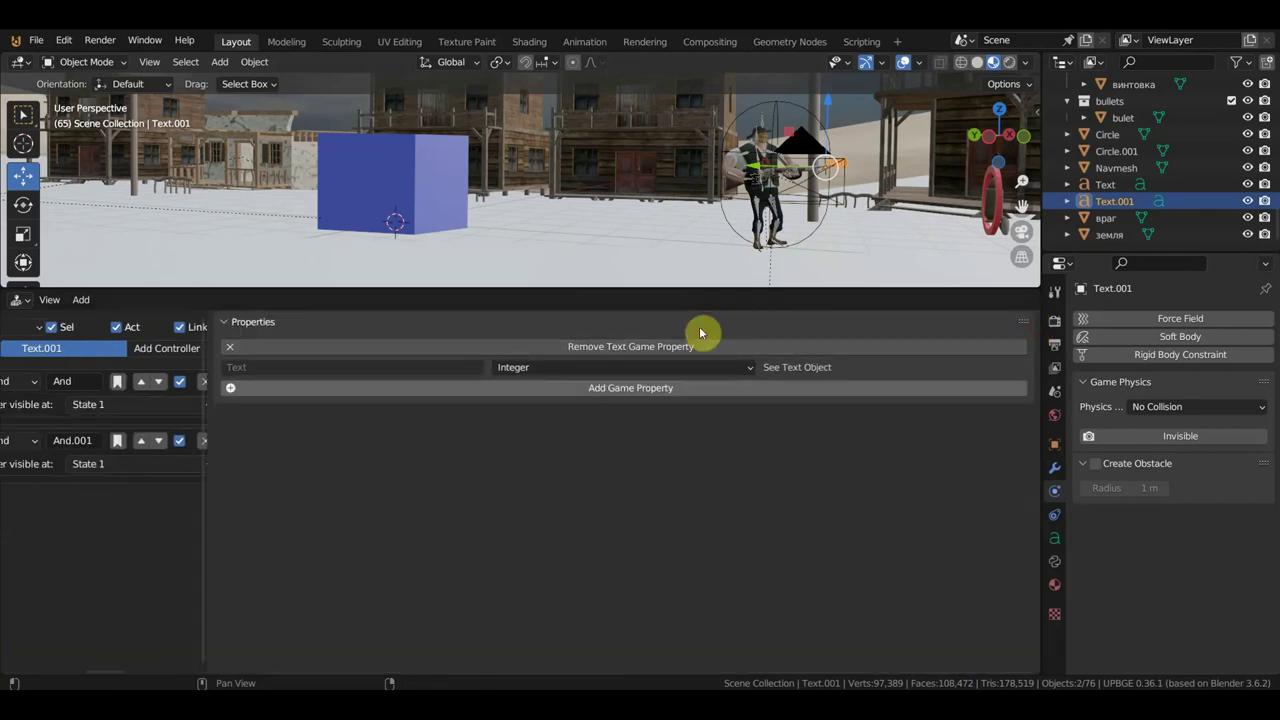
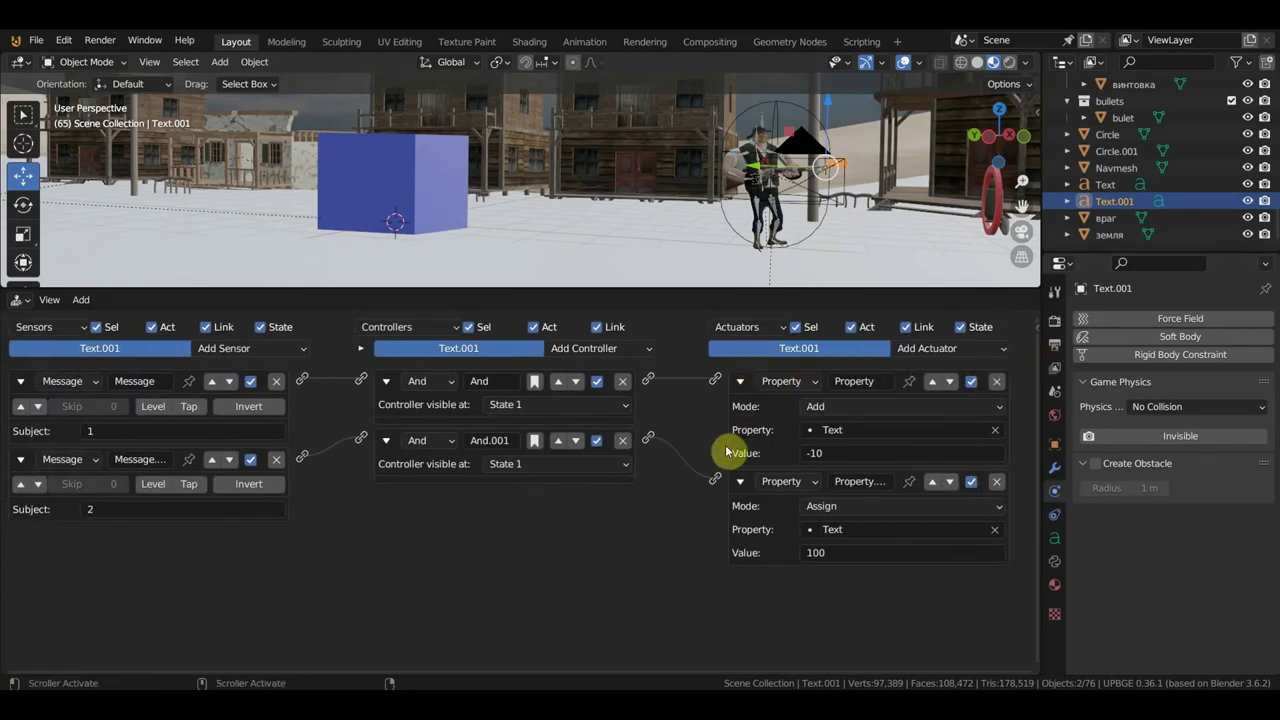
Select the player object Cube.003 to show its W, A, S, D logic bricks
{"action": "scroll", "coordinate": [857, 234], "scroll_direction": "down", "scroll_amount": 3}
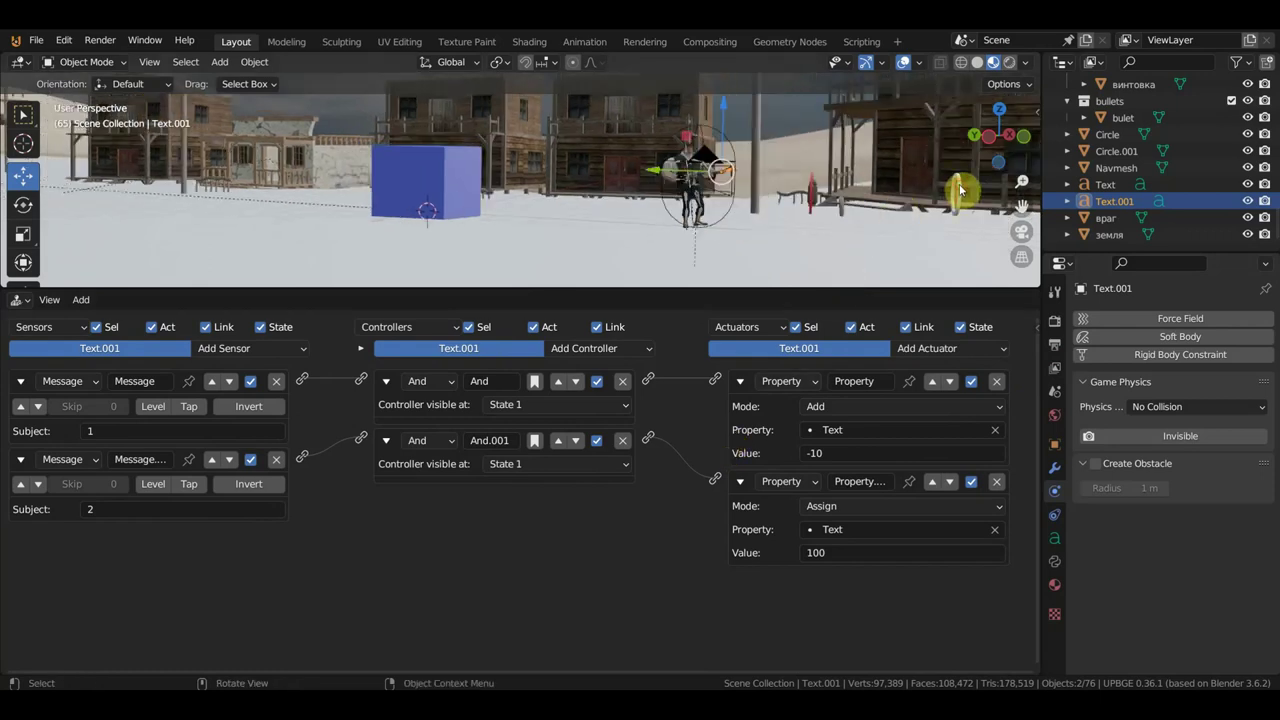
{"action": "left_click", "coordinate": [960, 190]}
{"action": "left_click", "coordinate": [733, 203]}
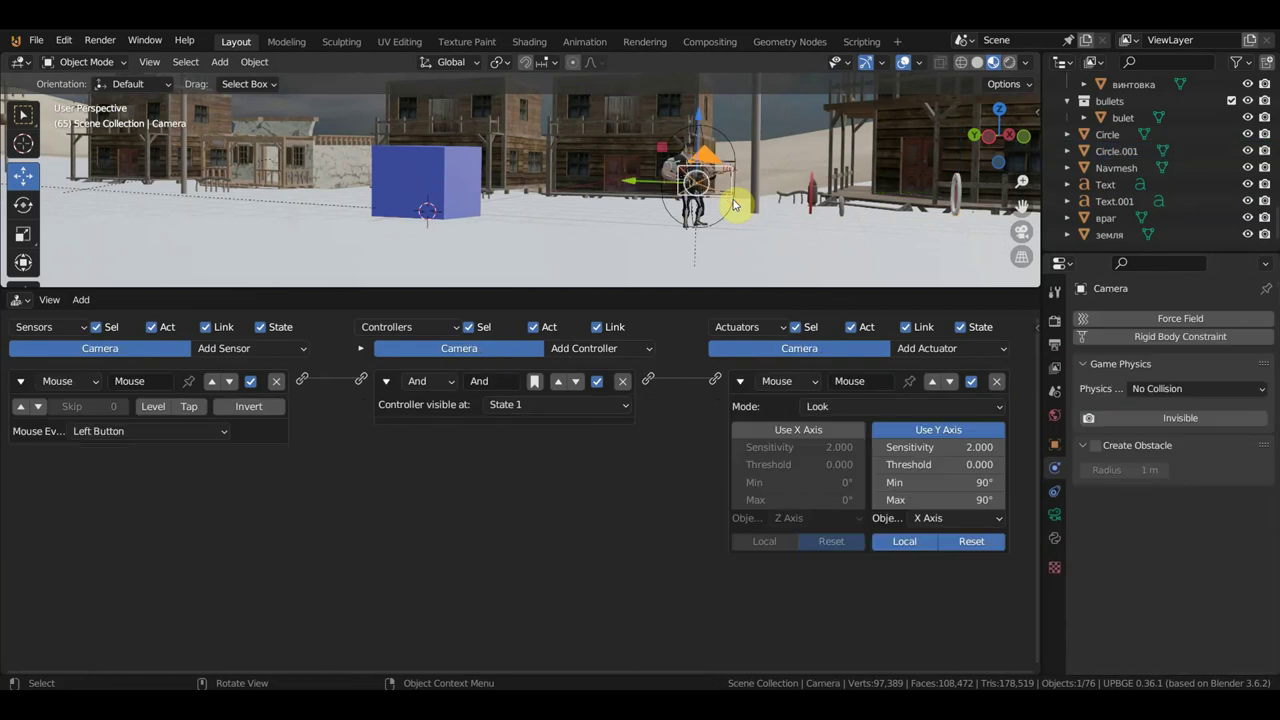
{"action": "left_click", "coordinate": [733, 204]}
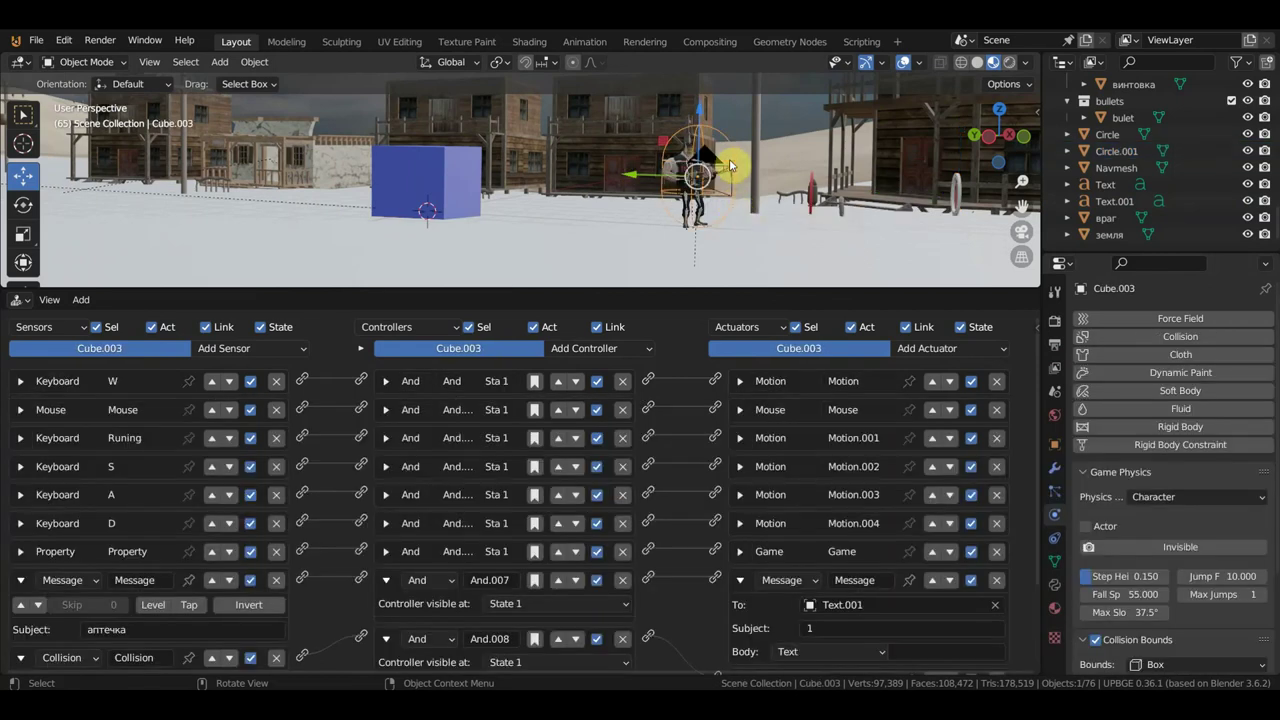
Give the 3D view more room, then zoom and orbit around the scene
{"action": "left_click_drag", "start_coordinate": [729, 288], "coordinate": [710, 392]}
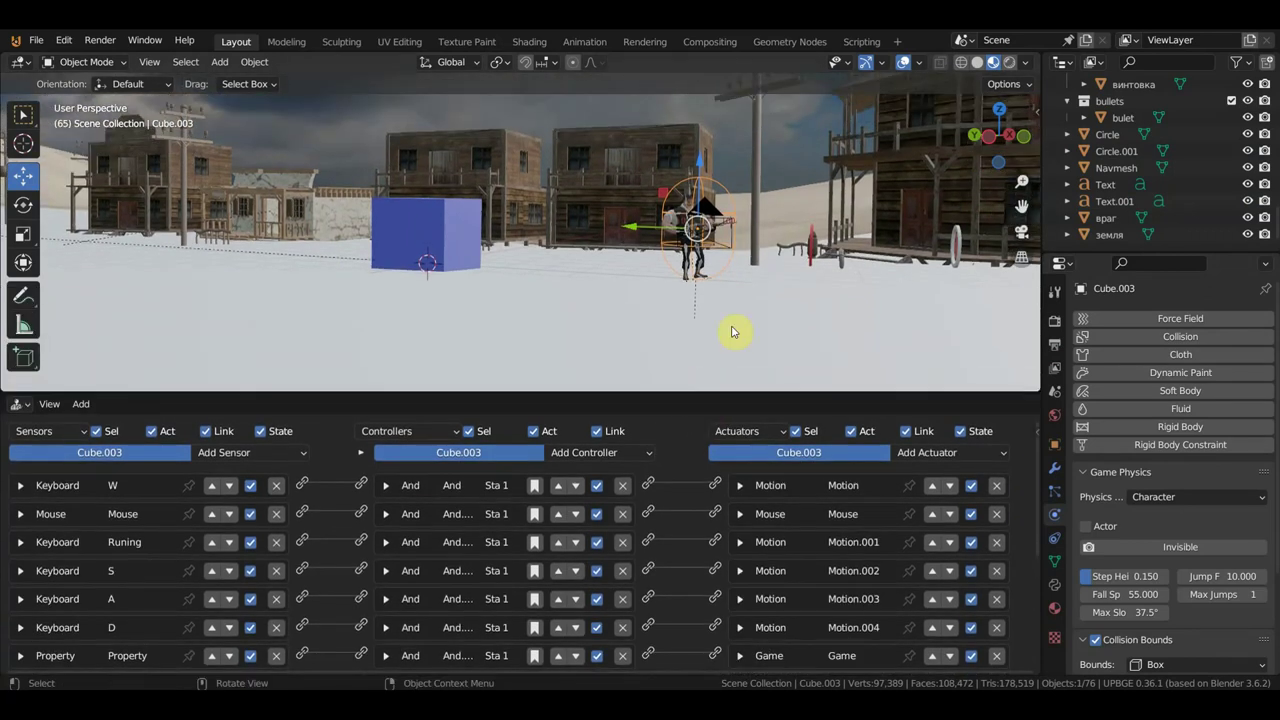
{"action": "scroll", "coordinate": [733, 333], "scroll_direction": "up", "scroll_amount": 1}
{"action": "scroll", "coordinate": [737, 334], "scroll_direction": "up", "scroll_amount": 1}
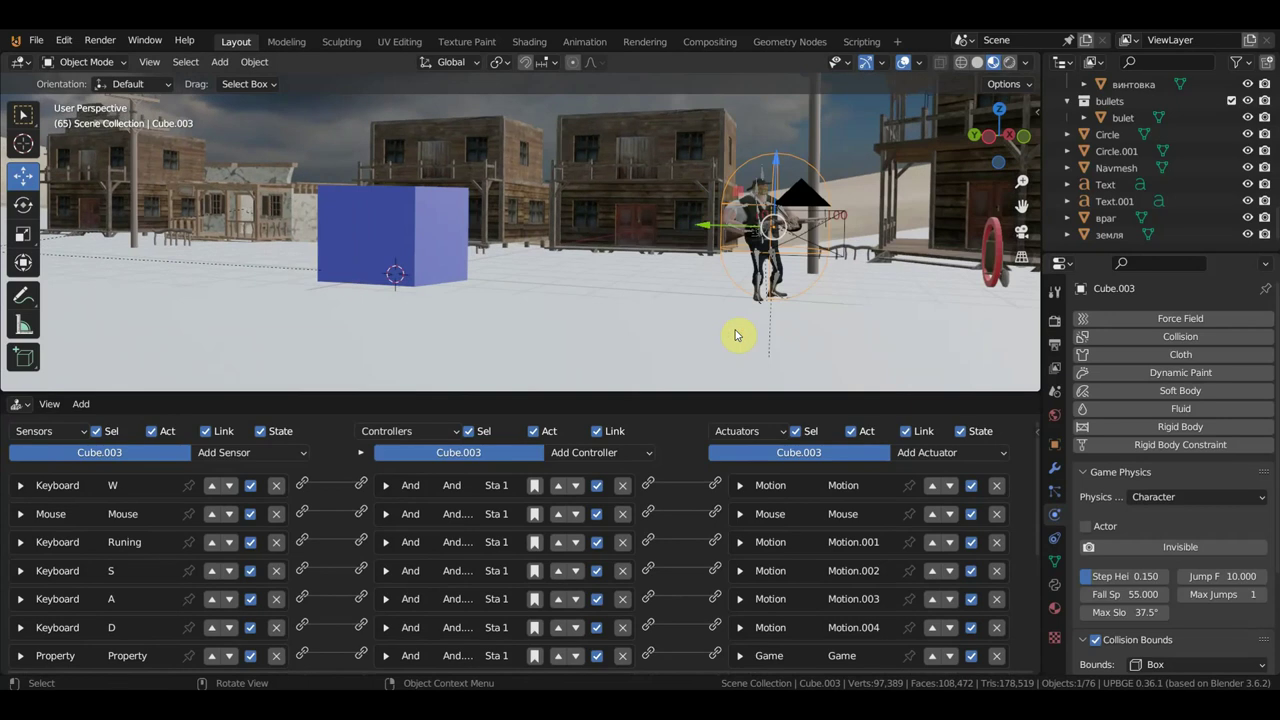
{"action": "mouse_move", "coordinate": [764, 334]}
{"action": "middle_mouse_down"}
{"action": "mouse_move", "coordinate": [717, 329]}
{"action": "mouse_move", "coordinate": [748, 326]}
{"action": "middle_mouse_up"}
{"action": "scroll", "coordinate": [755, 326], "scroll_direction": "up", "scroll_amount": 1}
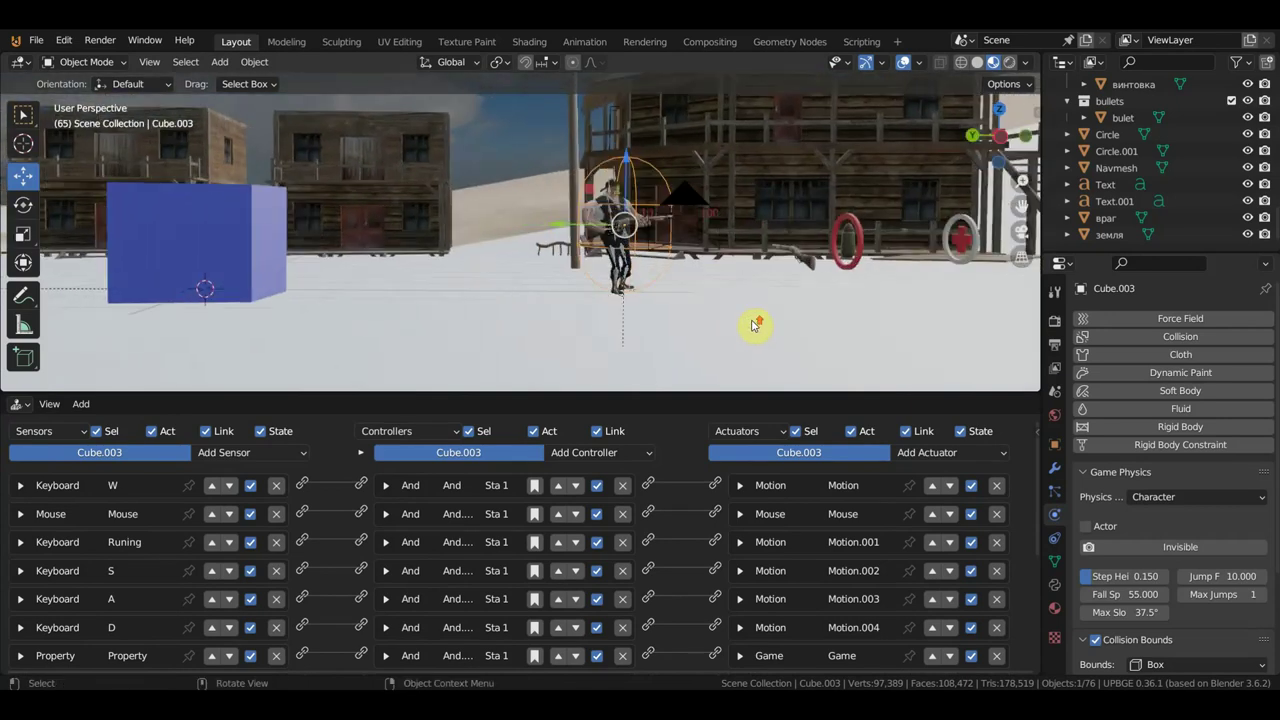
Switch to the camera view and enlarge and zoom the viewport
{"action": "key", "text": "KP_0"}
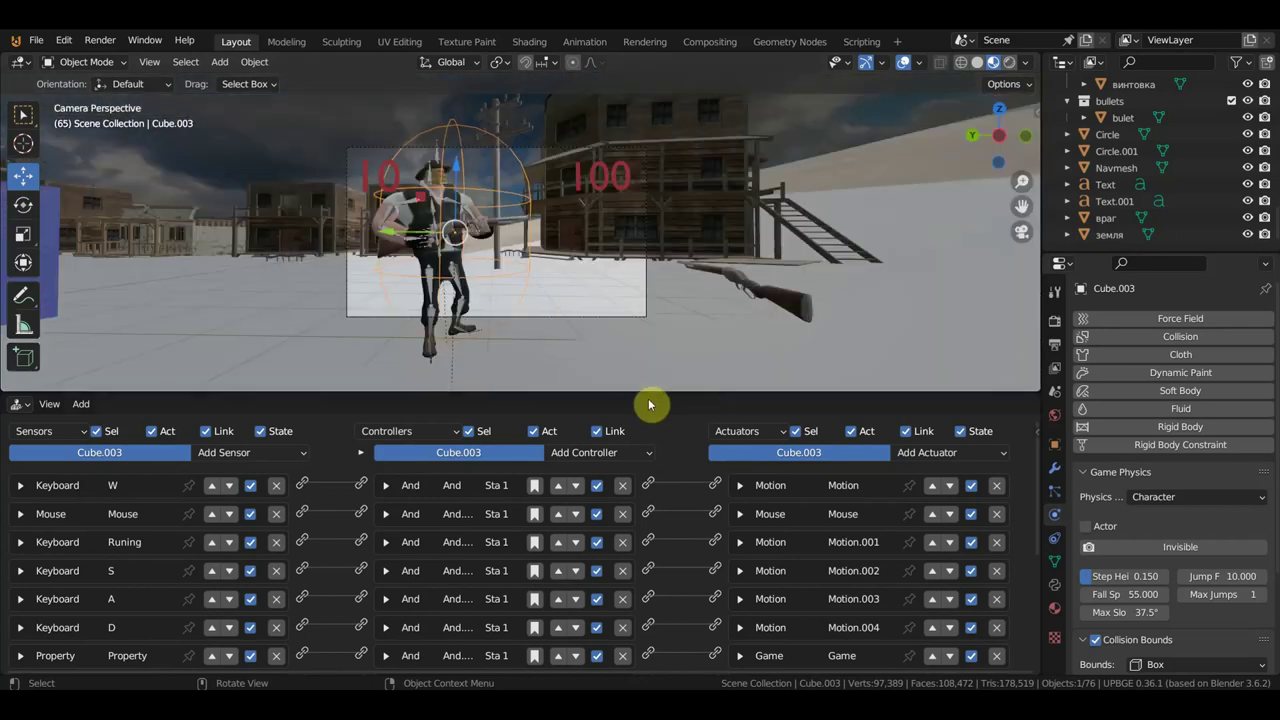
{"action": "left_click_drag", "start_coordinate": [645, 401], "coordinate": [663, 602]}
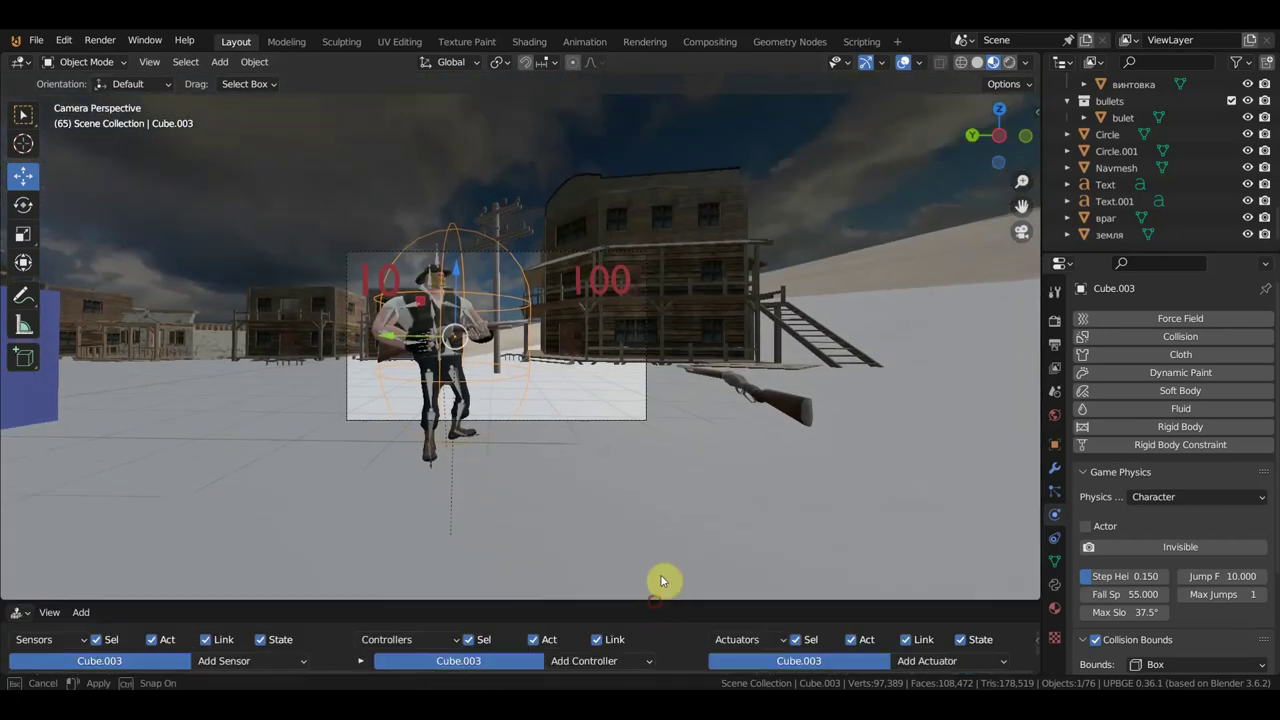
{"action": "scroll", "coordinate": [675, 451], "scroll_direction": "up", "scroll_amount": 1}
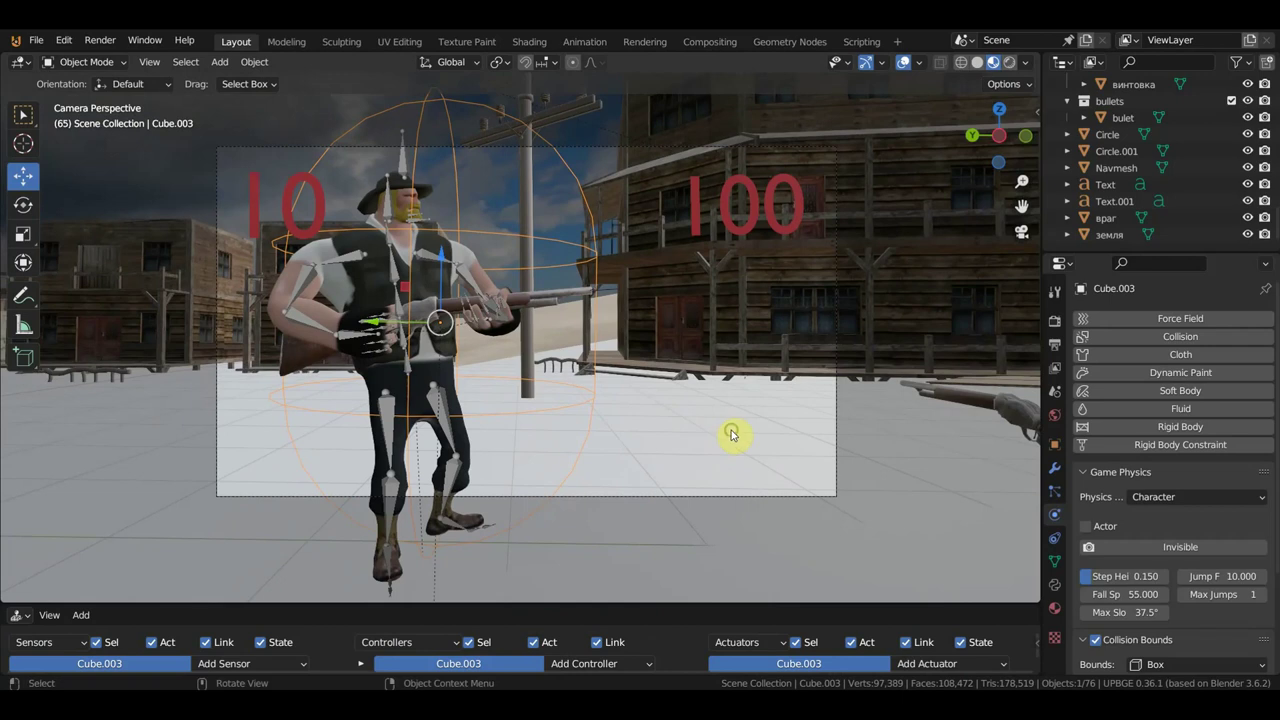
{"action": "scroll", "coordinate": [734, 434], "scroll_direction": "up", "scroll_amount": 1}
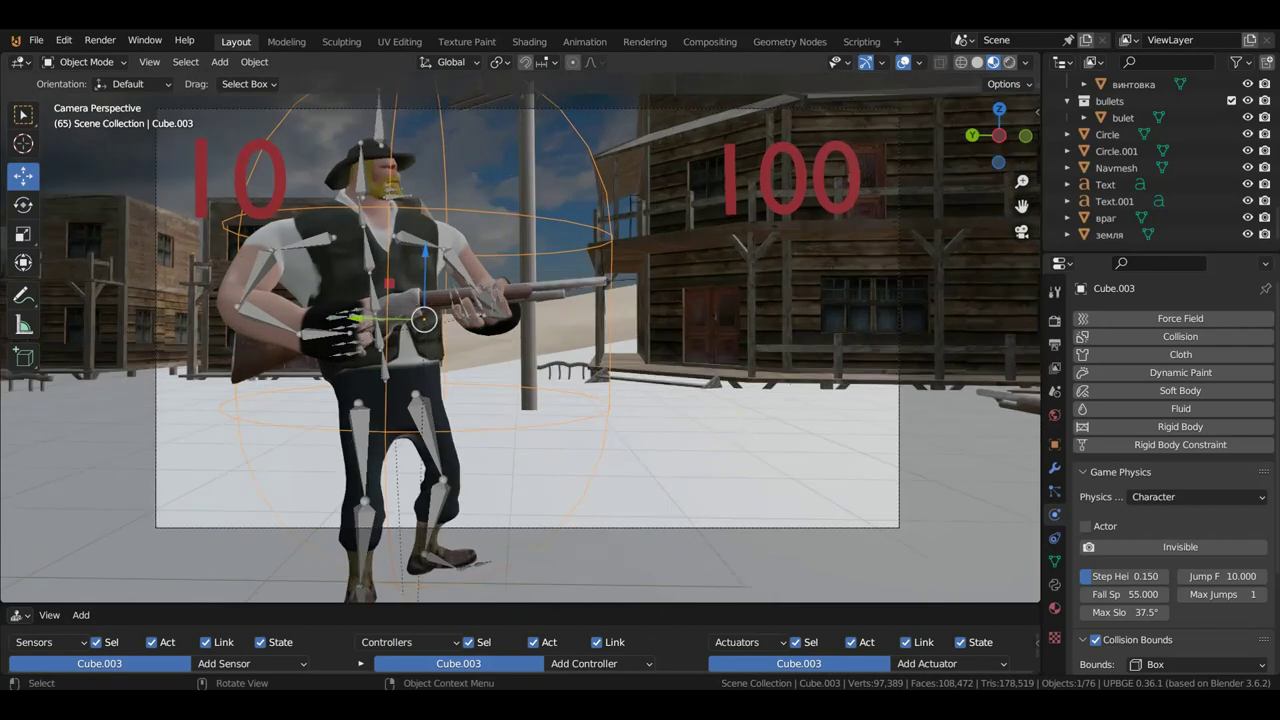
Run the game, watch health drop from 100 to 70, then exit and select the health text
{"action": "key", "text": "p"}
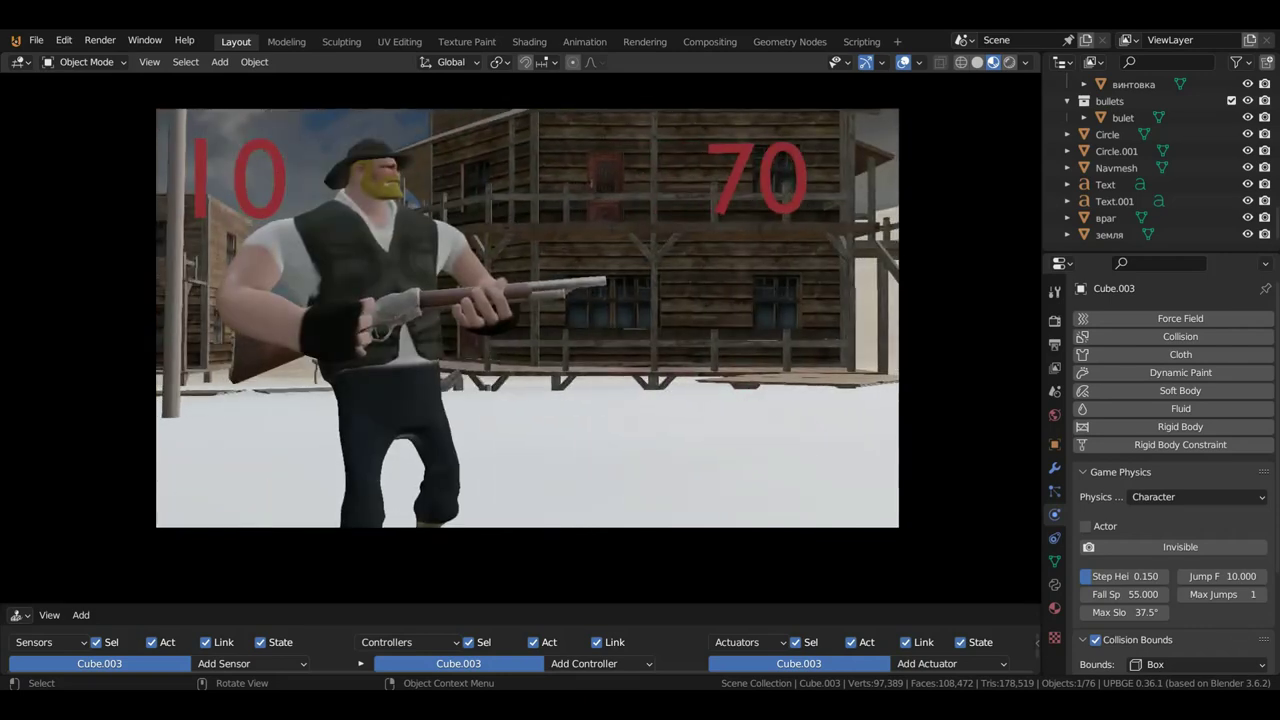
{"action": "key", "text": "Escape"}
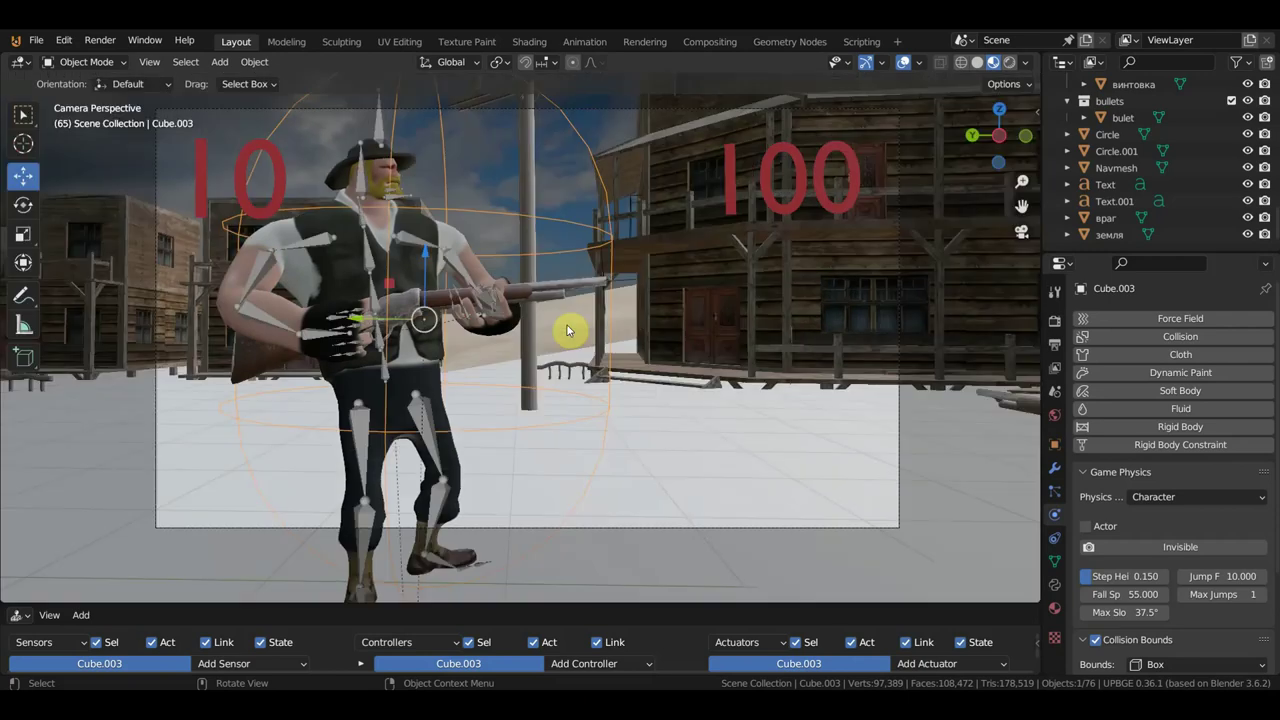
{"action": "mouse_move", "coordinate": [580, 351]}
{"action": "middle_mouse_down"}
{"action": "mouse_move", "coordinate": [708, 336]}
{"action": "mouse_move", "coordinate": [643, 340]}
{"action": "middle_mouse_up"}
{"action": "left_click", "coordinate": [714, 183]}
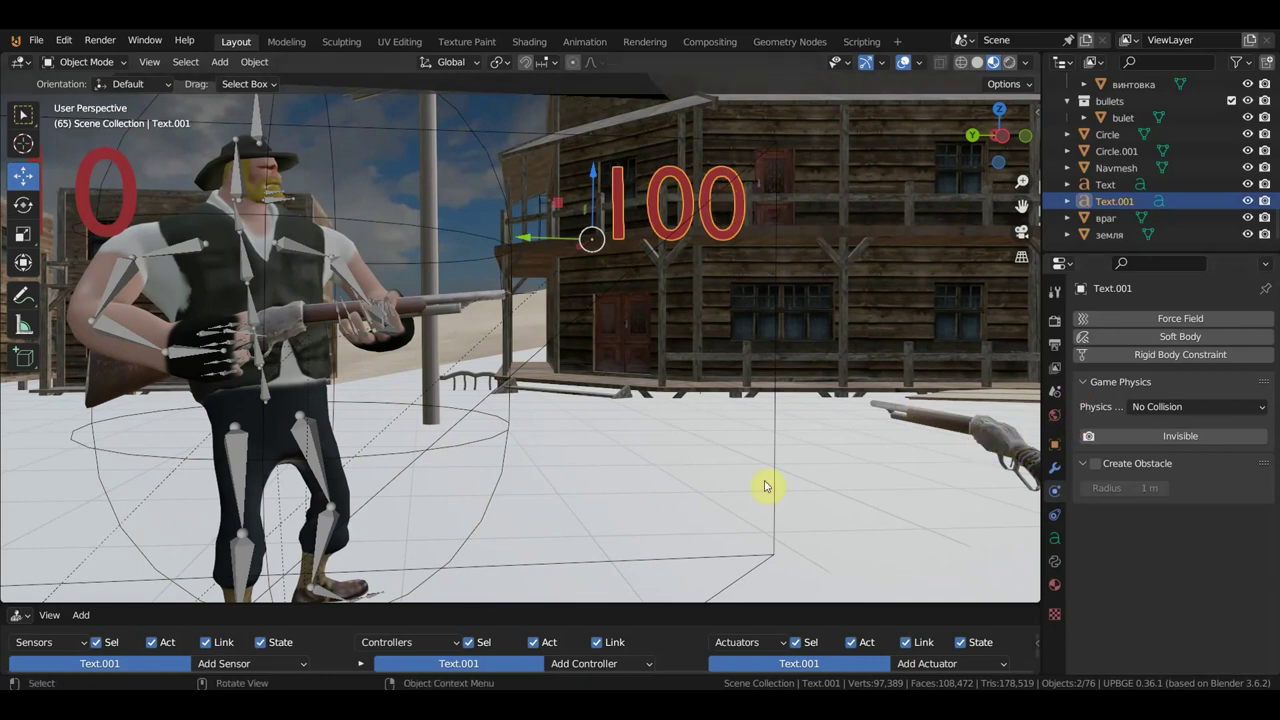
Select the first-aid kit ring Circle.001 to show its collision, End Object and Property logic
{"action": "scroll", "coordinate": [877, 443], "scroll_direction": "down", "scroll_amount": 5}
{"action": "middle_click_drag", "start_coordinate": [933, 321], "coordinate": [858, 377]}
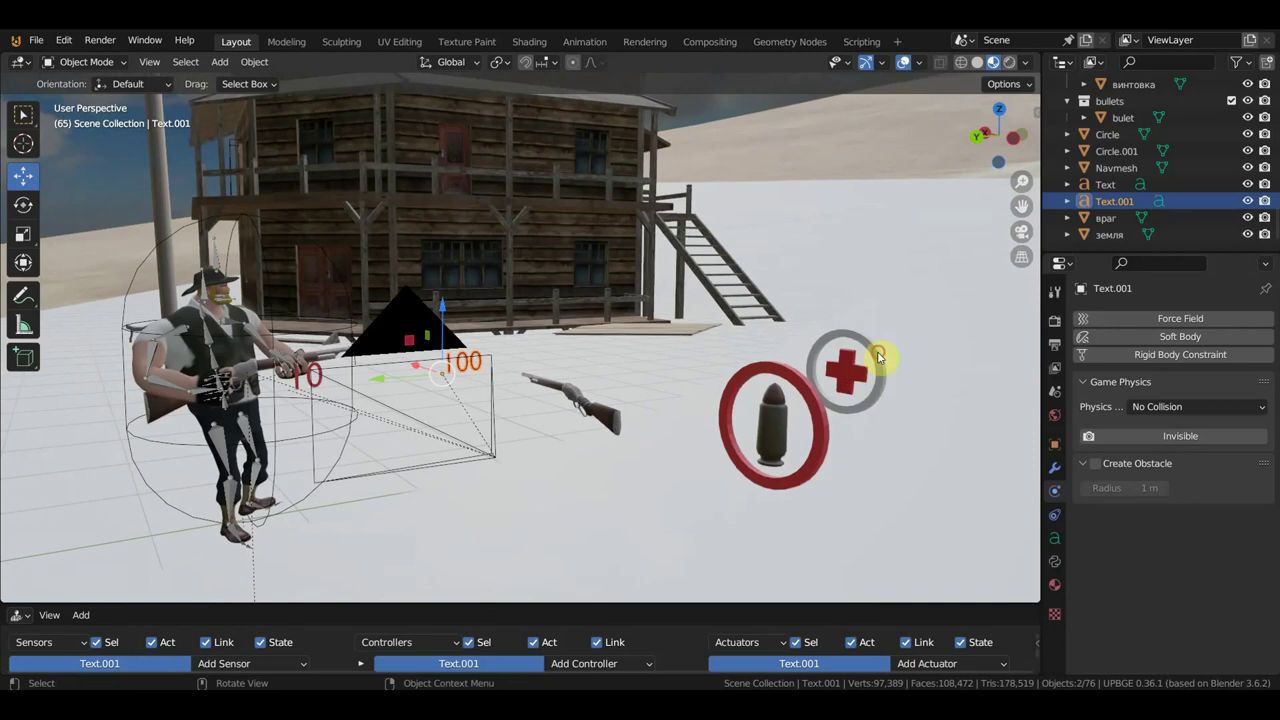
{"action": "left_click", "coordinate": [878, 356]}
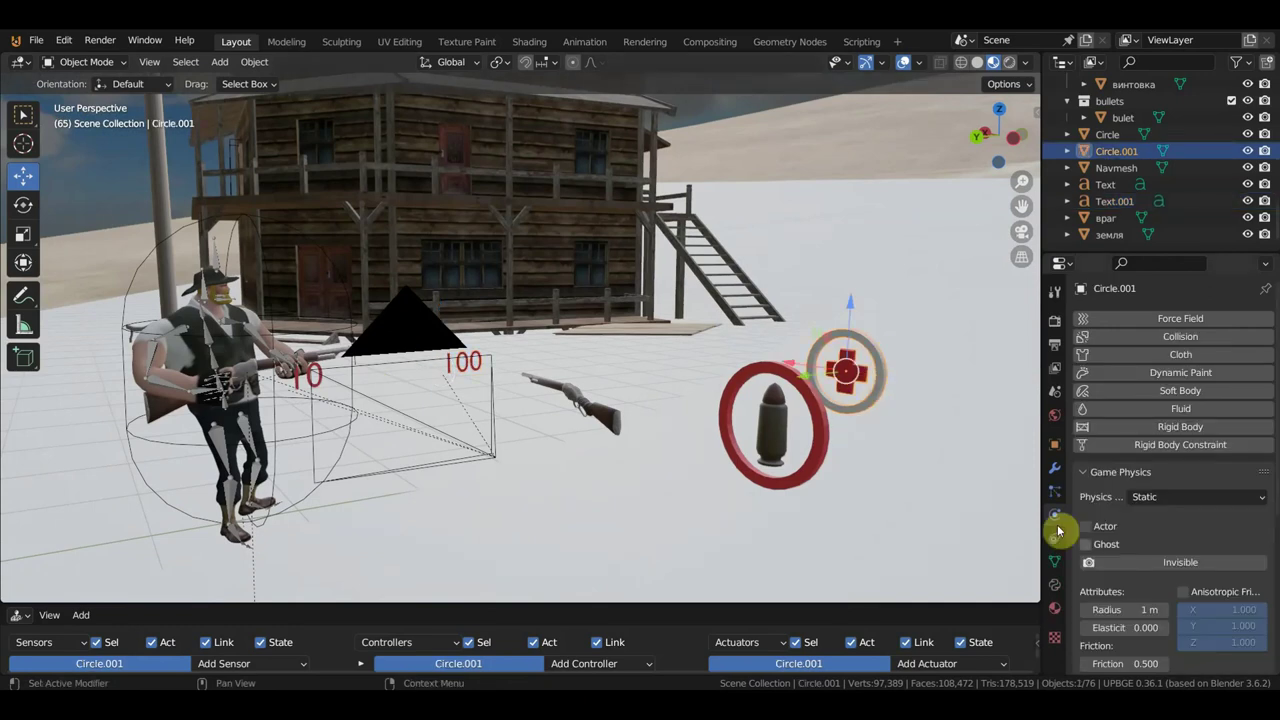
{"action": "mouse_move", "coordinate": [871, 506]}
{"action": "middle_mouse_down"}
{"action": "mouse_move", "coordinate": [752, 441]}
{"action": "mouse_move", "coordinate": [704, 433]}
{"action": "middle_mouse_up"}
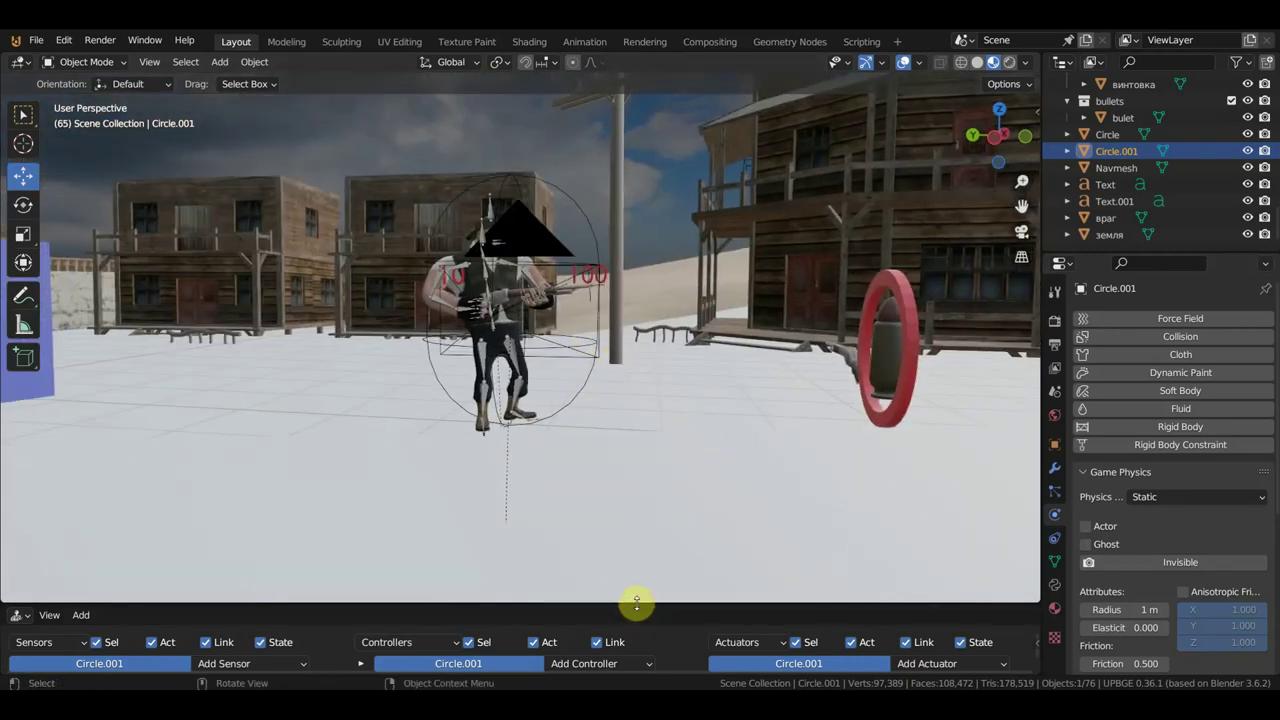
Enlarge the logic editor and begin editing Circle.001's Message subject field
{"action": "left_click_drag", "start_coordinate": [636, 604], "coordinate": [692, 350]}
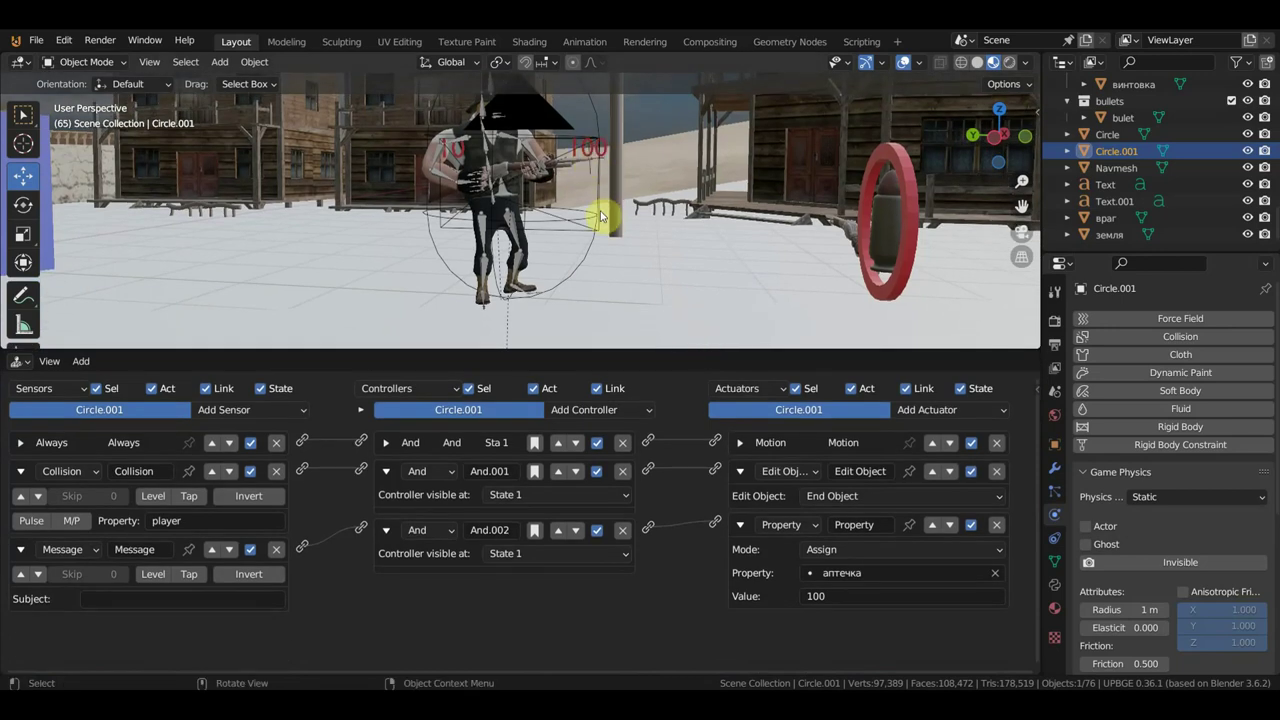
{"action": "middle_click_drag", "start_coordinate": [806, 240], "coordinate": [910, 250]}
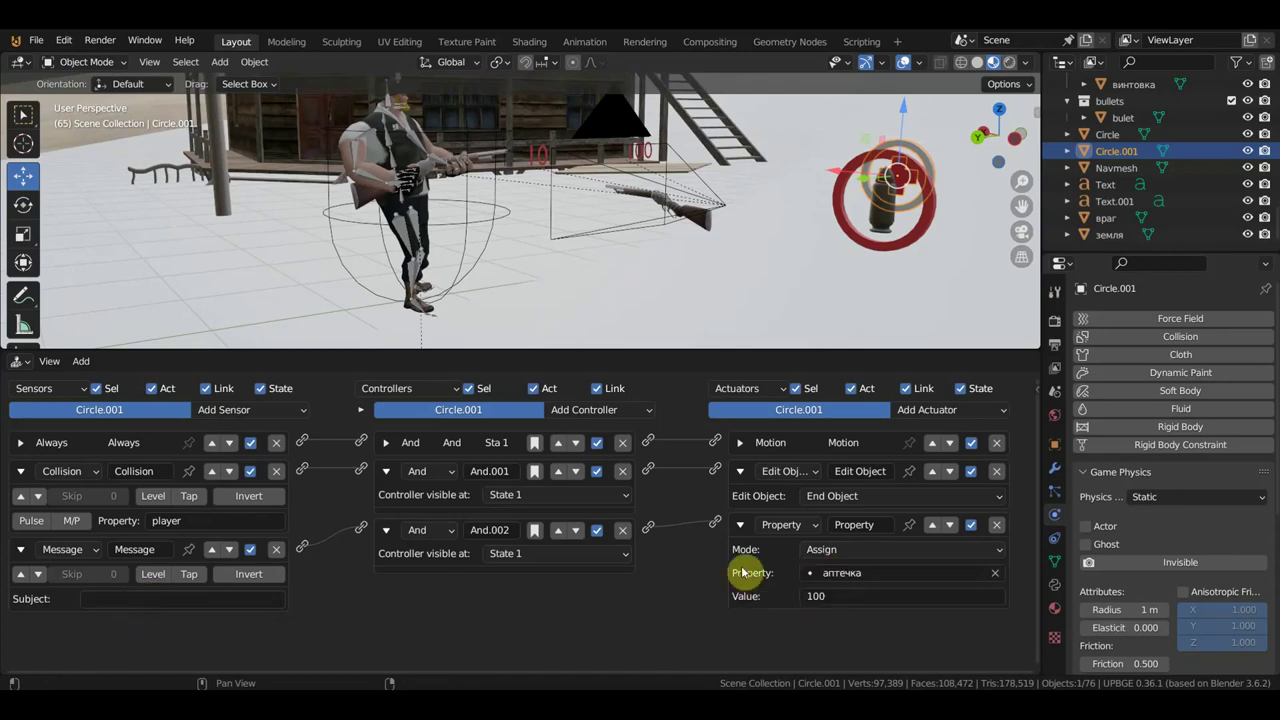
{"action": "left_click", "coordinate": [167, 604]}
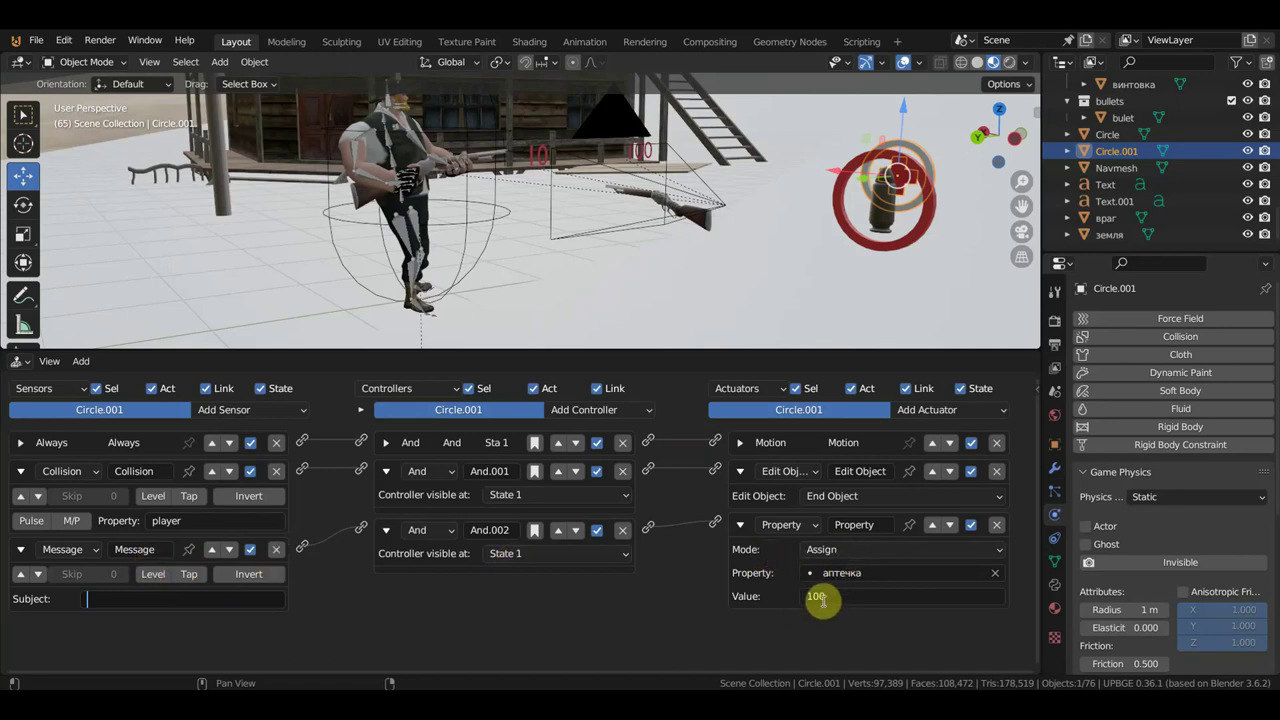
Inspect the logic bricks of Cube.003, Text and the Text.001 health text
{"action": "left_click", "coordinate": [491, 233]}
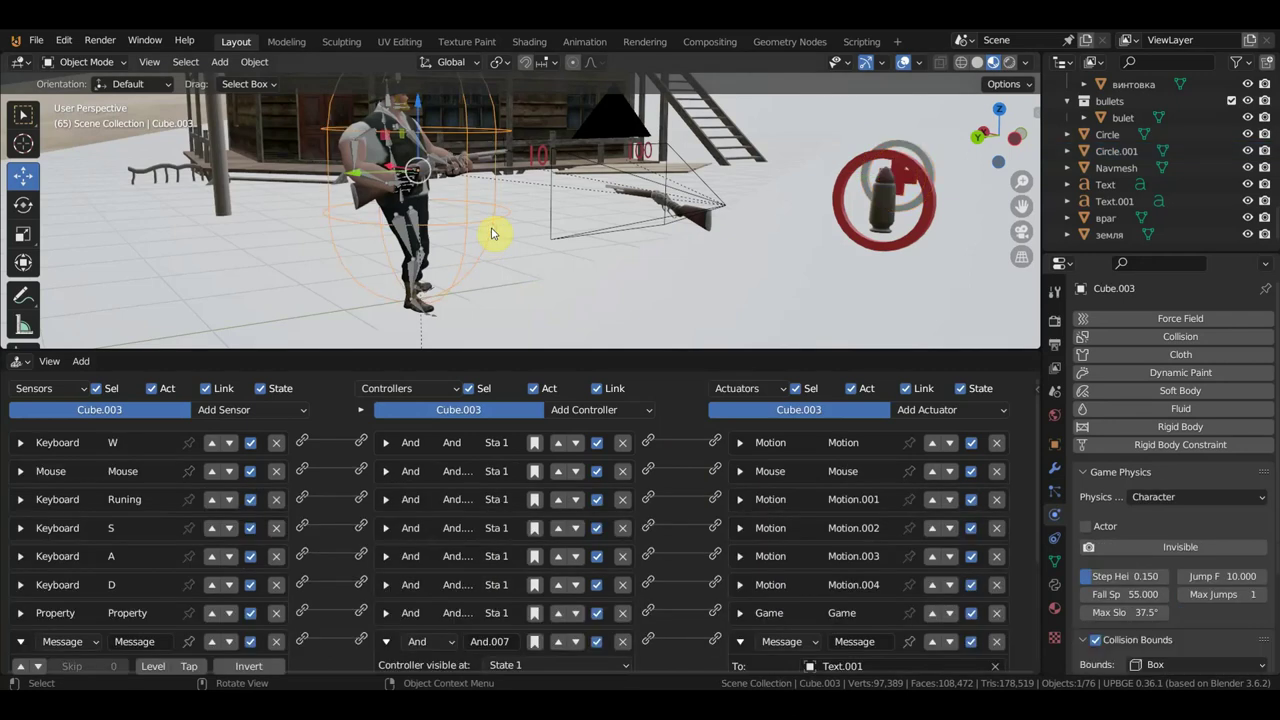
{"action": "left_click", "coordinate": [540, 160]}
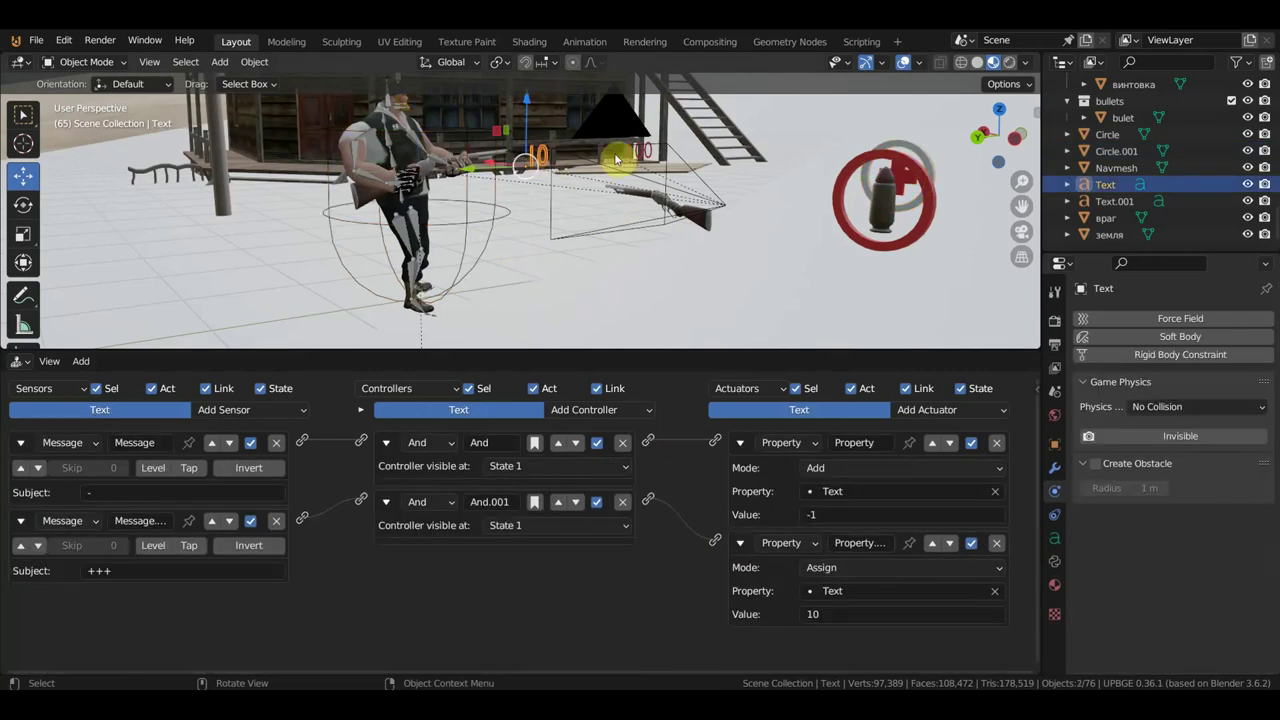
{"action": "left_click", "coordinate": [646, 156]}
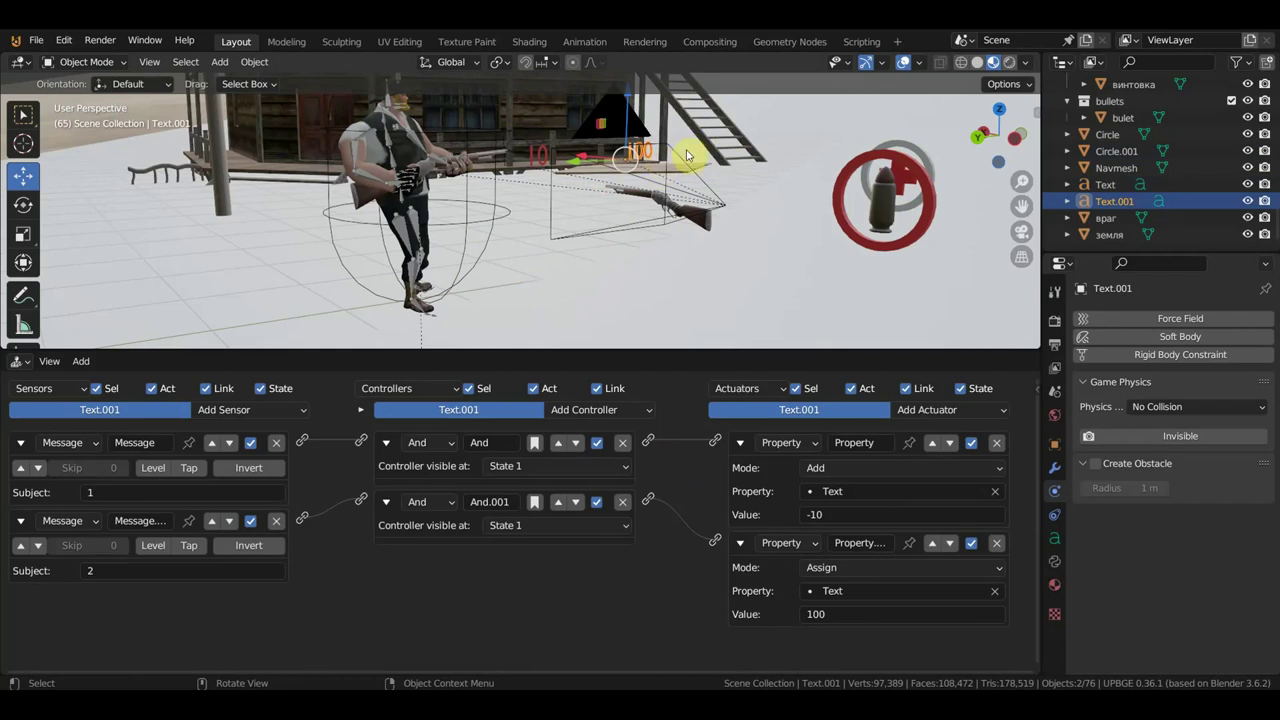
{"action": "middle_click_drag", "start_coordinate": [688, 155], "coordinate": [645, 163]}
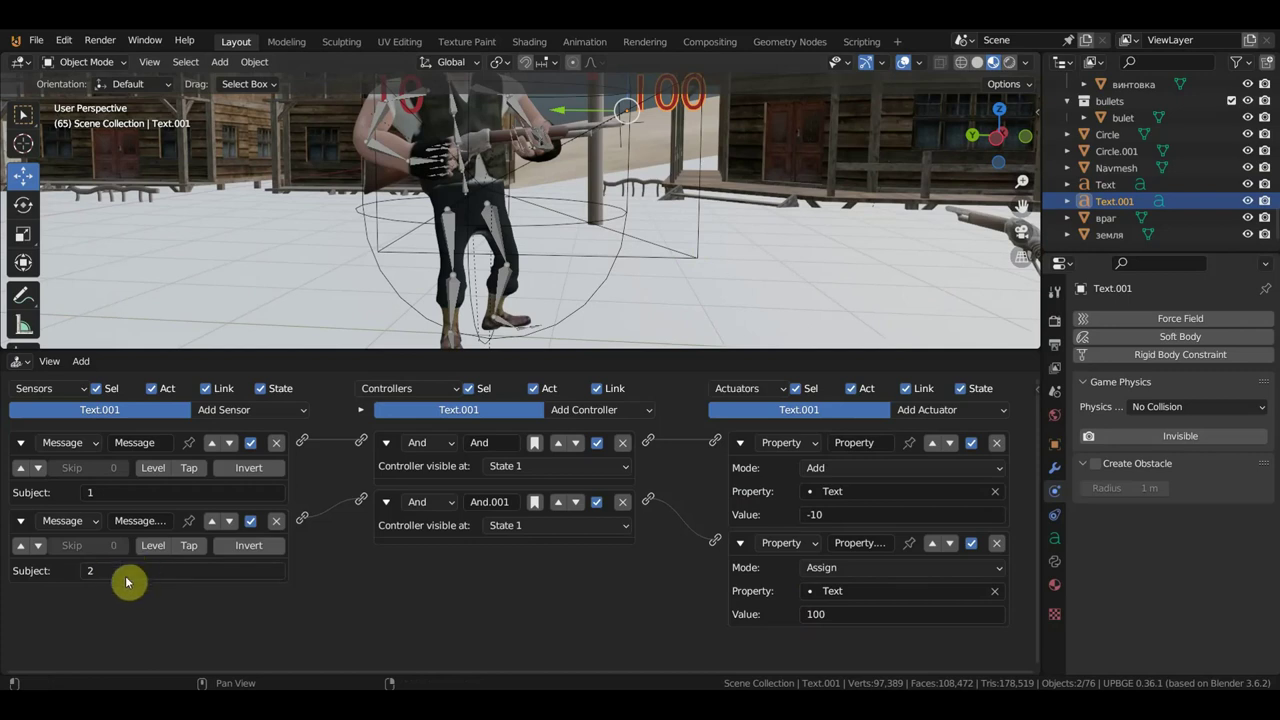
Select the first-aid pickup Circle.001 and set its Message sensor subject to 2
{"action": "mouse_move", "coordinate": [608, 226]}
{"action": "middle_mouse_down"}
{"action": "mouse_move", "coordinate": [838, 223]}
{"action": "mouse_move", "coordinate": [769, 145]}
{"action": "middle_mouse_up"}
{"action": "left_click", "coordinate": [738, 143]}
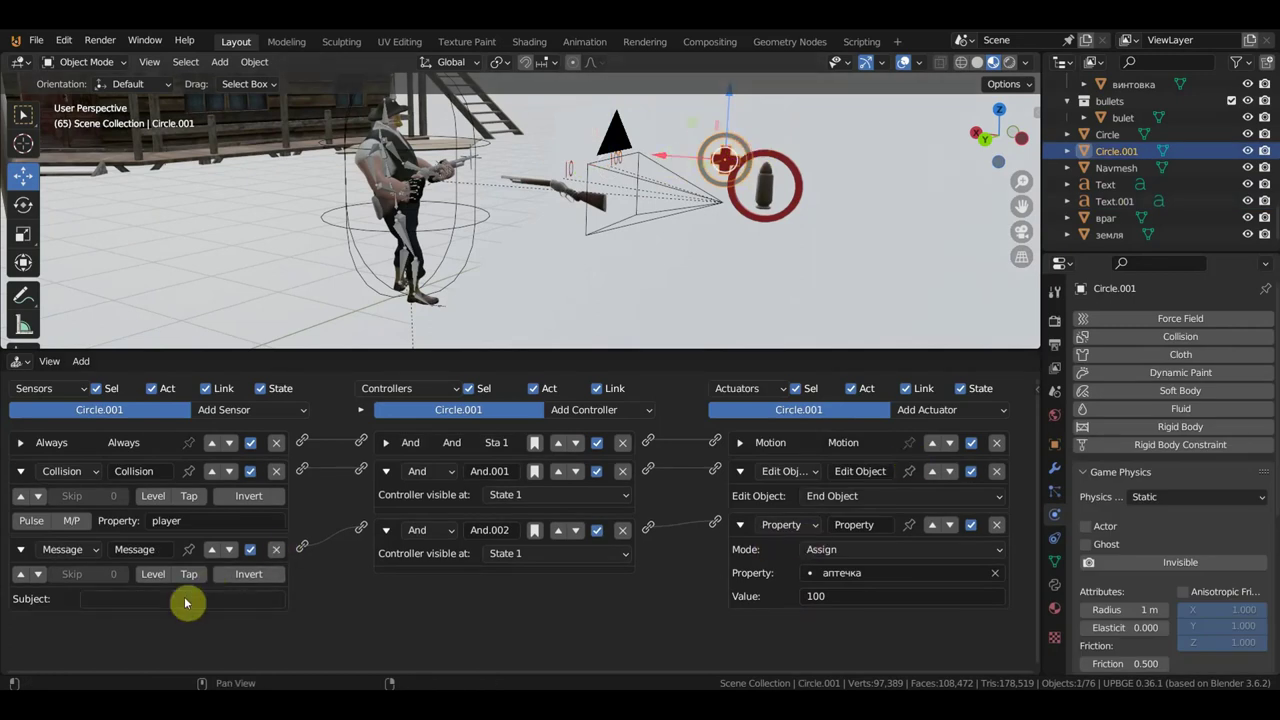
{"action": "left_click", "coordinate": [130, 599]}
{"action": "type", "text": "2"}
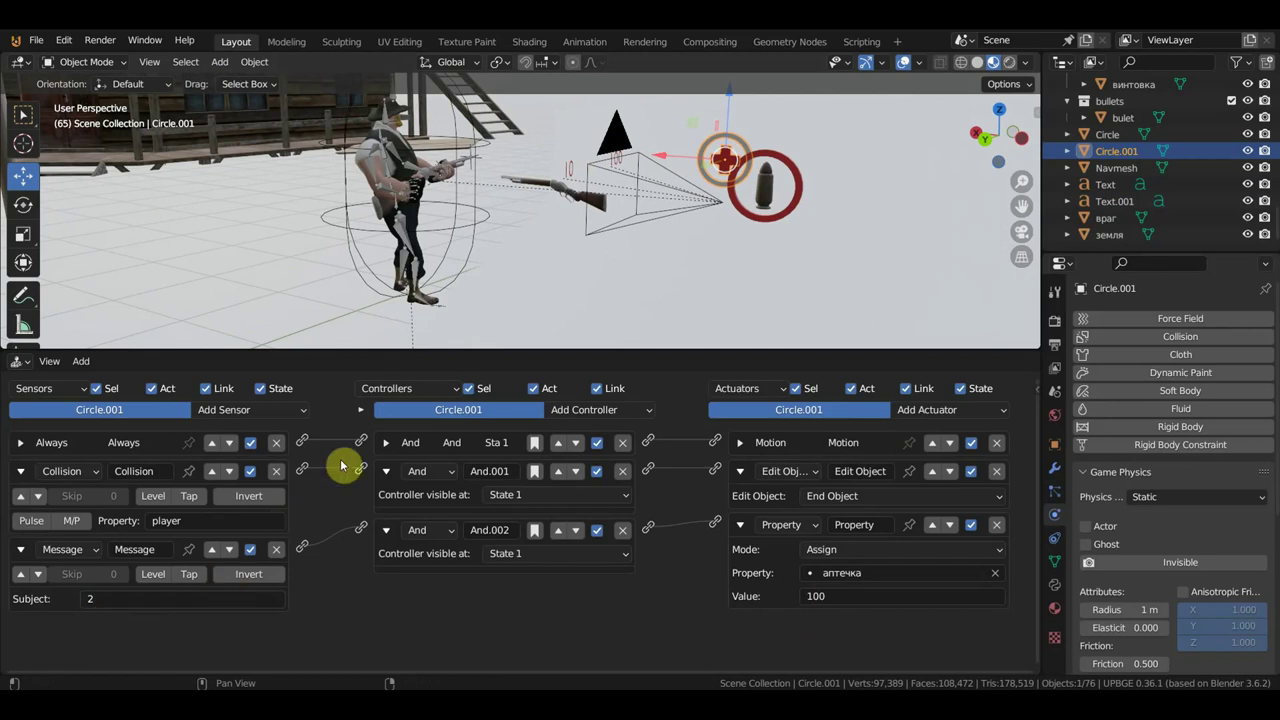
{"action": "middle_click_drag", "start_coordinate": [553, 197], "coordinate": [460, 180]}
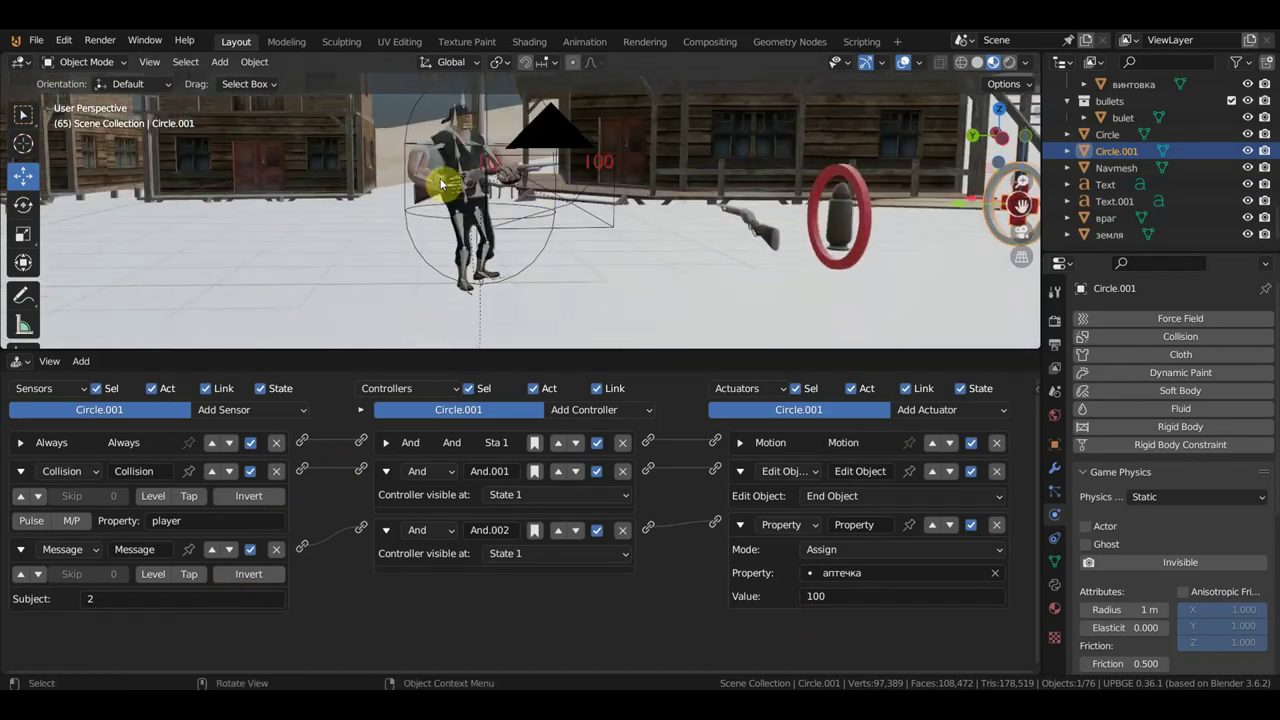
Set Cube.003's Message actuator to Text.001 to subject 2, then restore the layout and select Text.001
{"action": "left_click", "coordinate": [545, 246]}
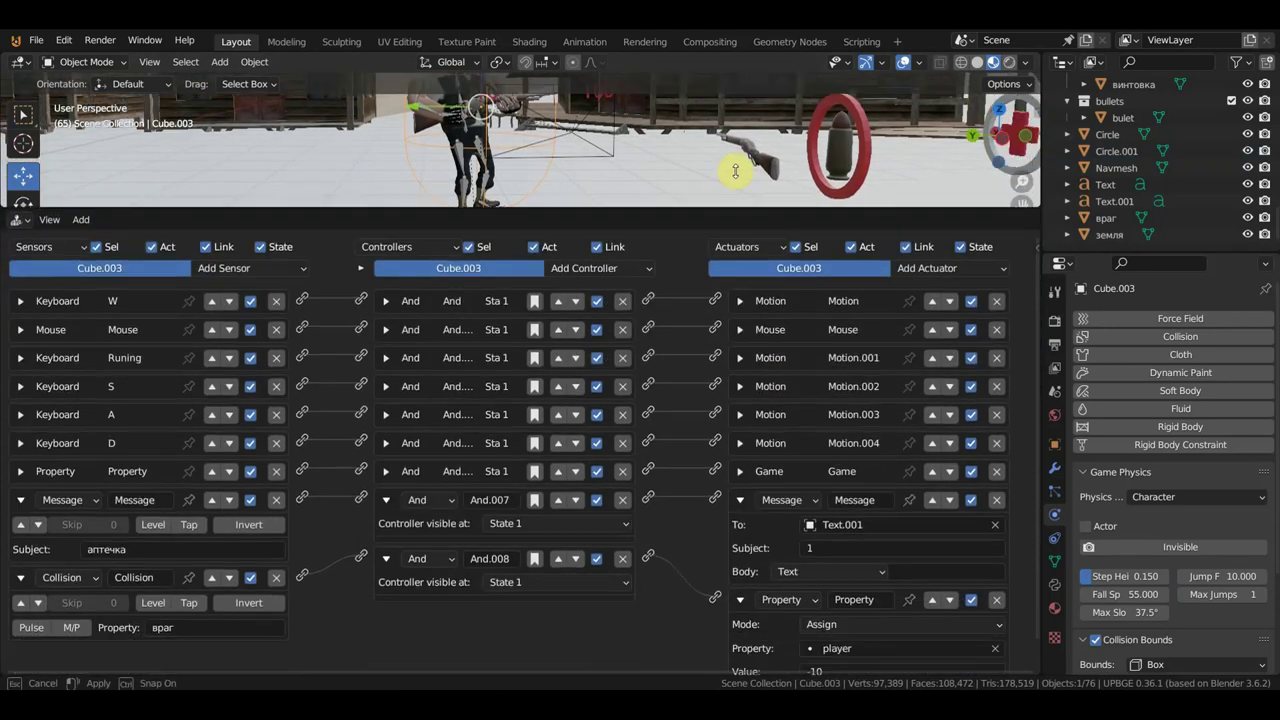
{"action": "left_click_drag", "start_coordinate": [705, 351], "coordinate": [734, 146]}
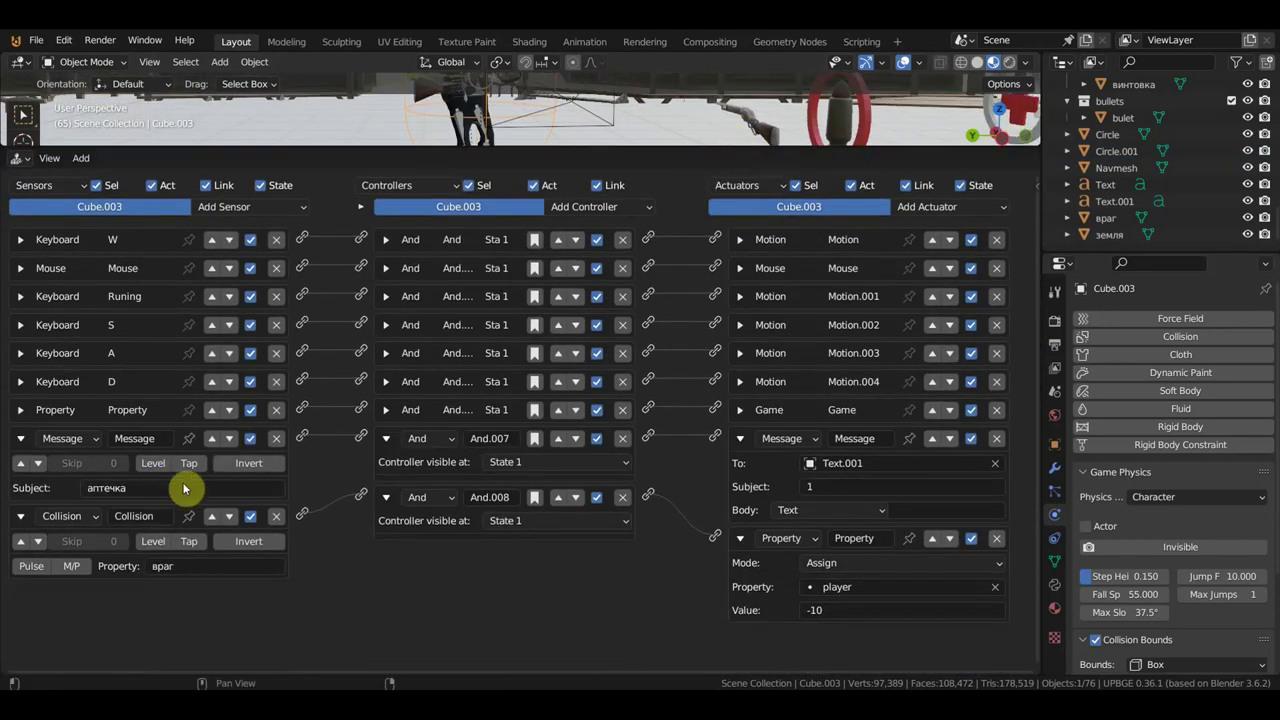
{"action": "left_click", "coordinate": [813, 488]}
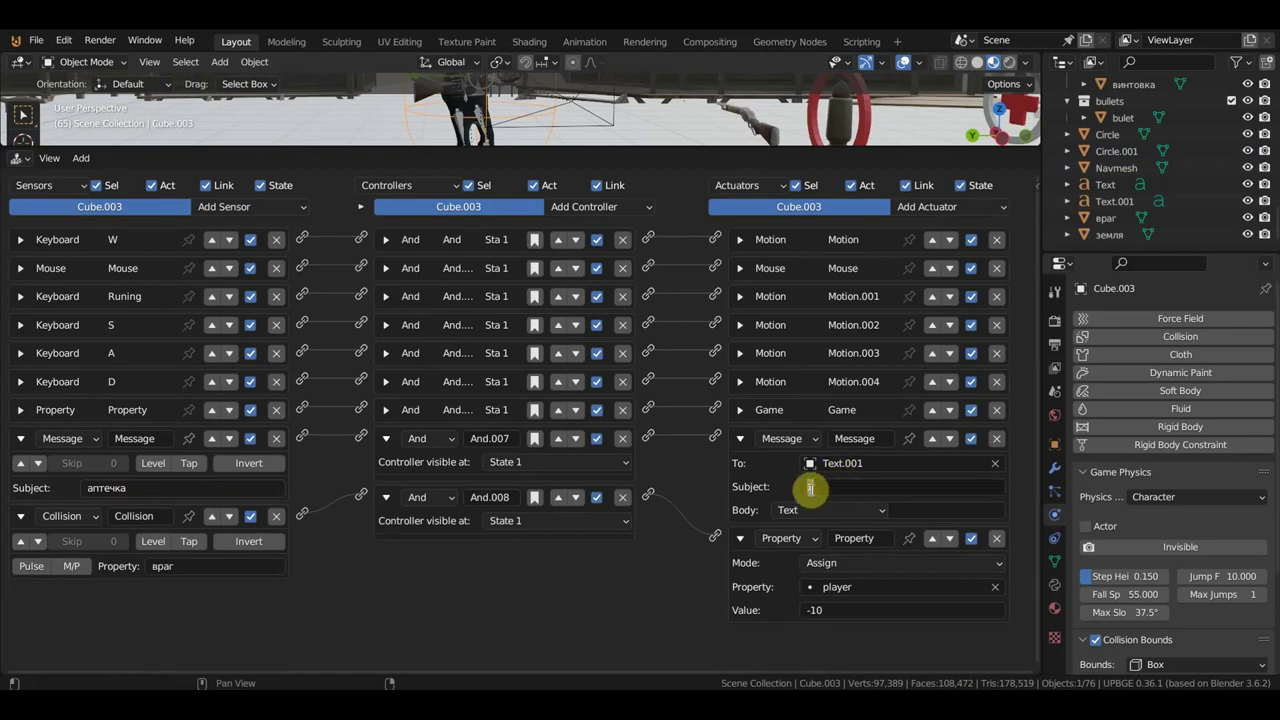
{"action": "type", "text": "2"}
{"action": "key", "text": "Return"}
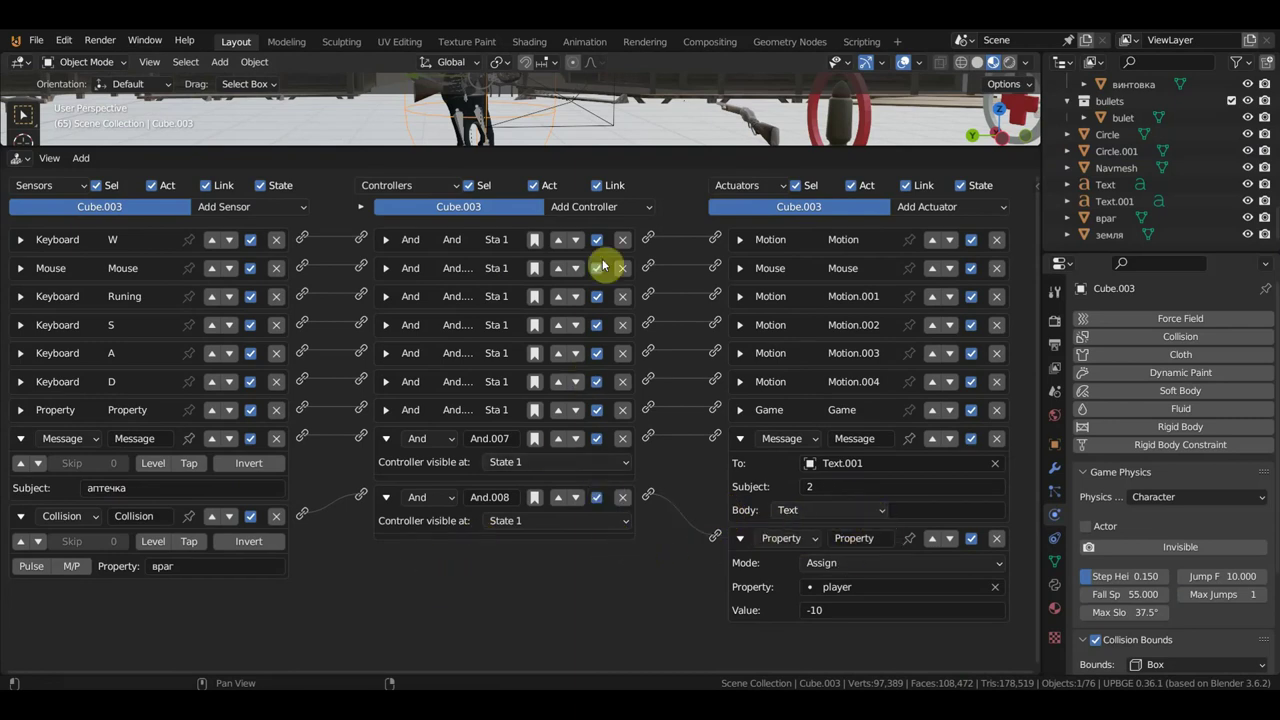
{"action": "left_click_drag", "start_coordinate": [612, 147], "coordinate": [610, 310]}
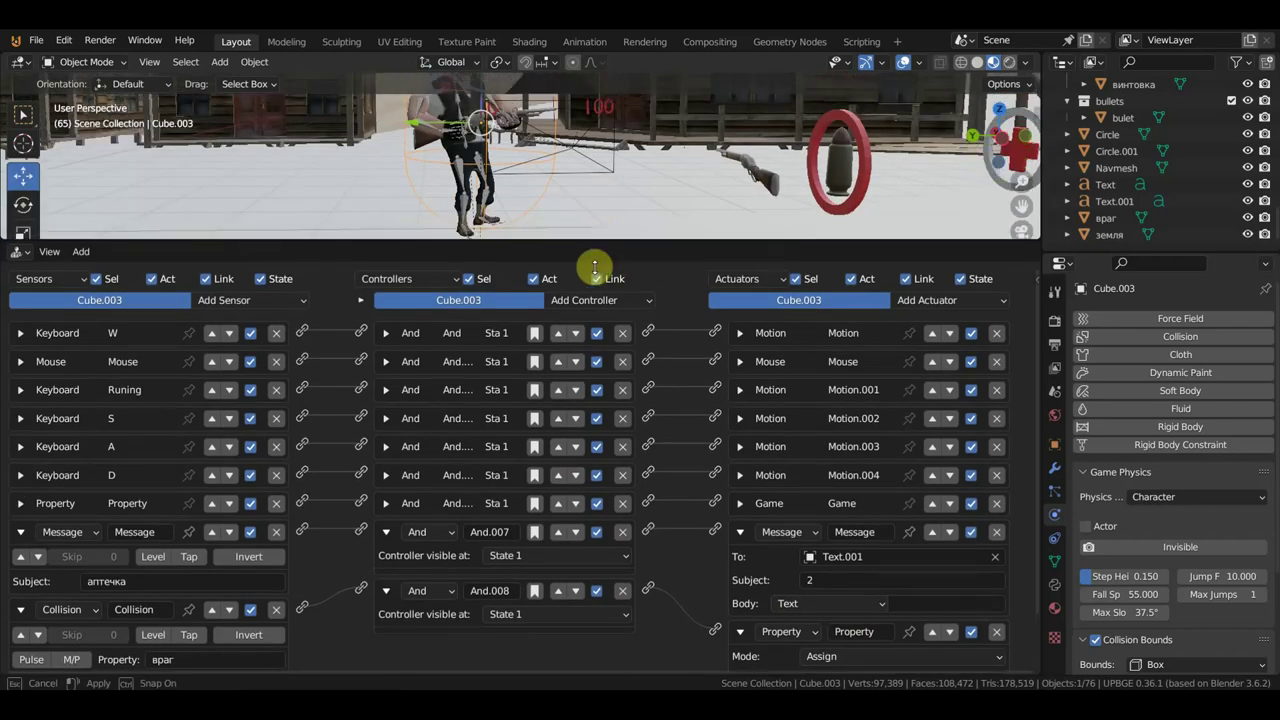
{"action": "left_click", "coordinate": [595, 152]}
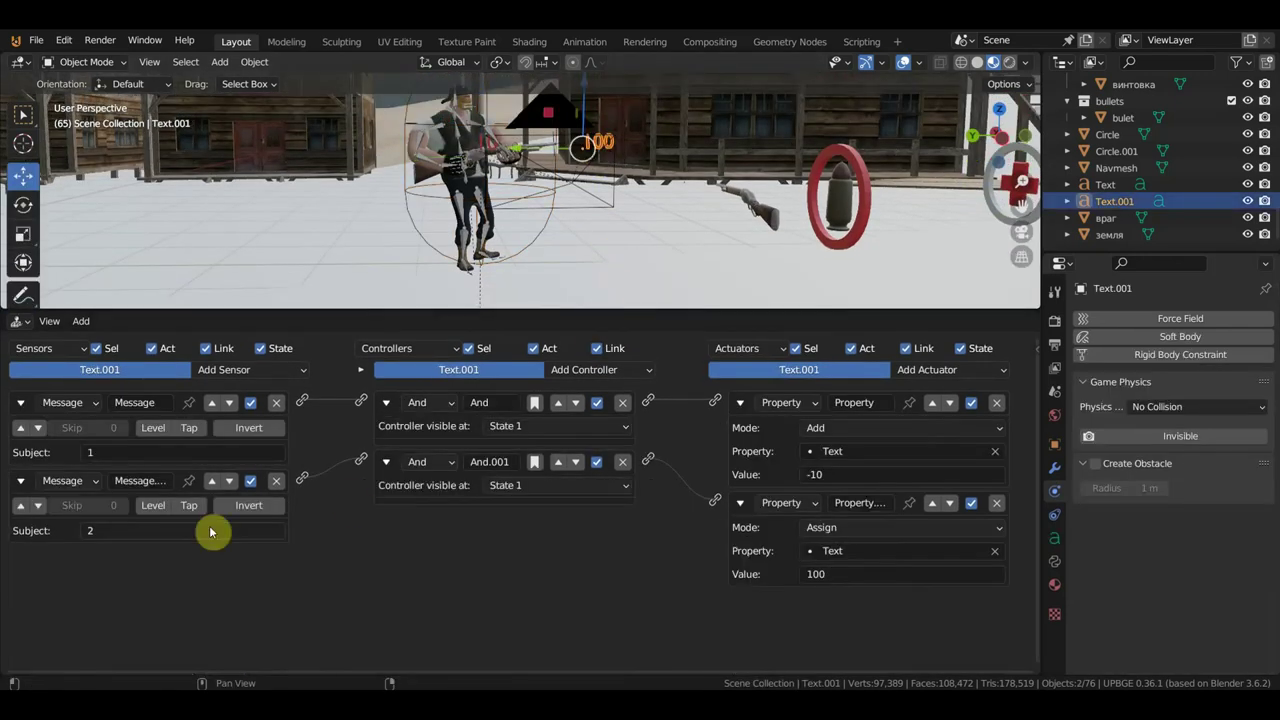
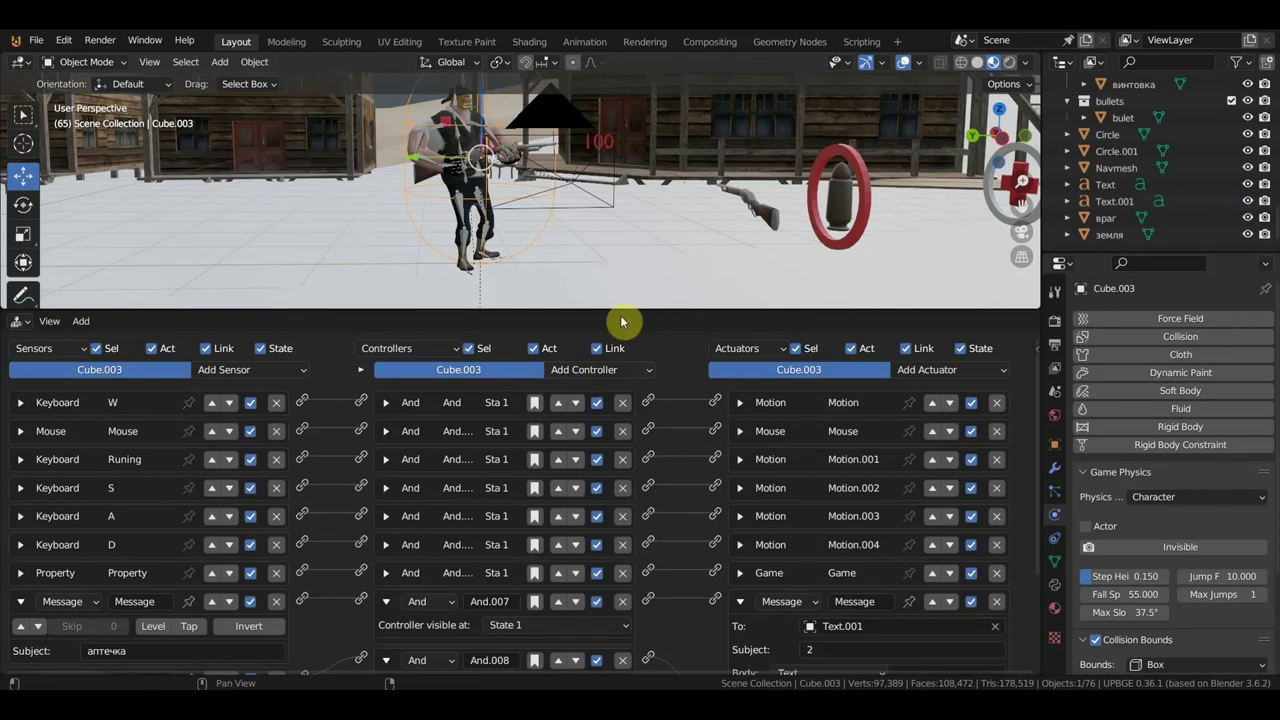
Enlarge the logic editor and check the player cube's Property sensor and Message actuator settings
{"action": "left_click_drag", "start_coordinate": [620, 311], "coordinate": [651, 156]}
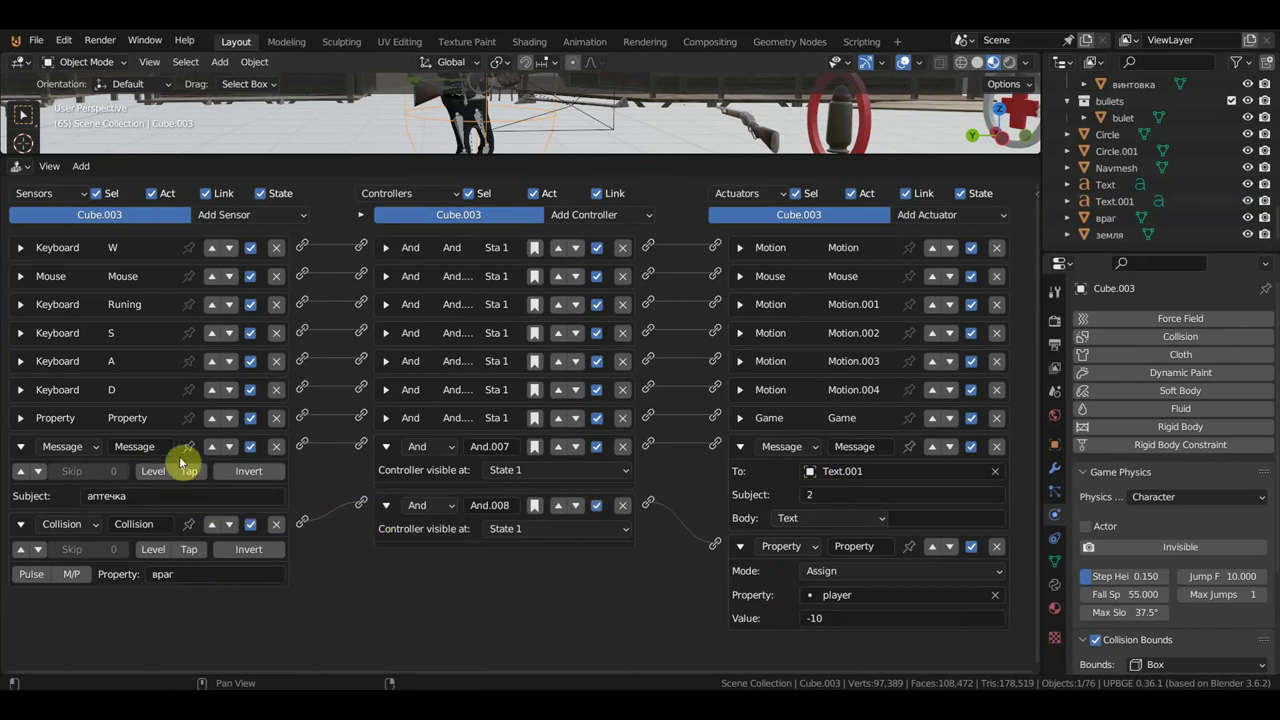
{"action": "left_click", "coordinate": [21, 420]}
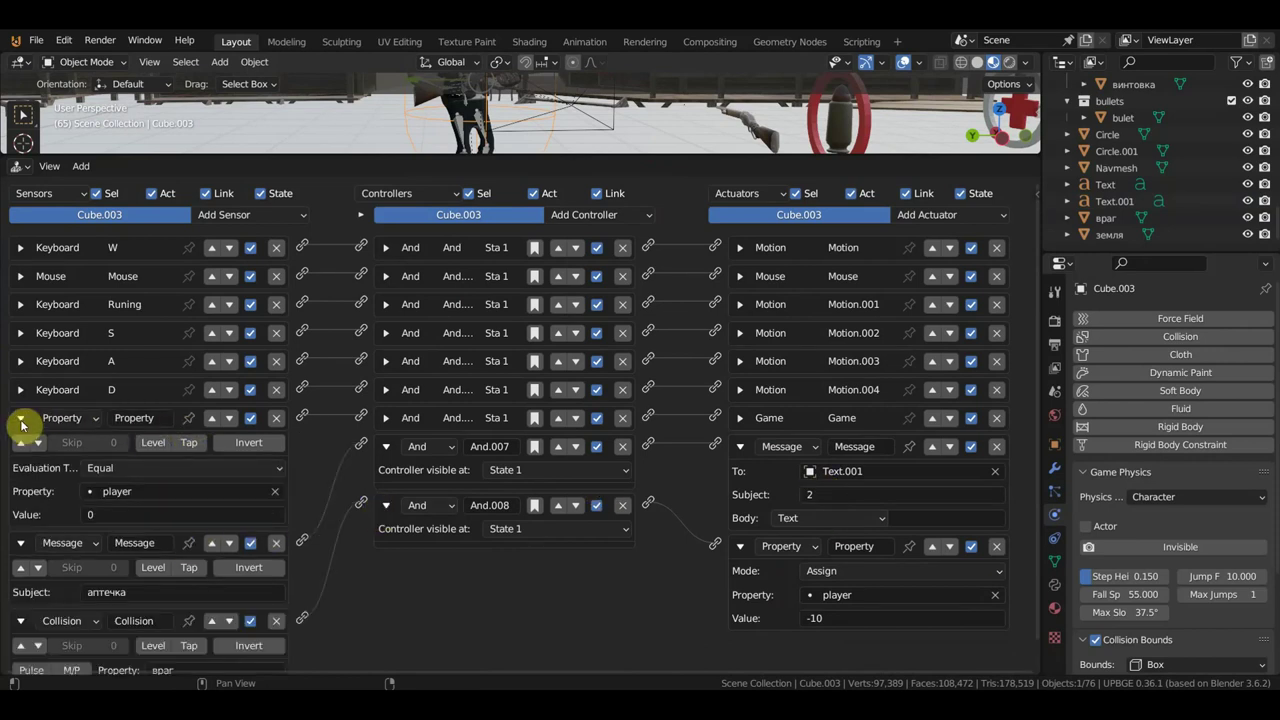
{"action": "left_click", "coordinate": [21, 420]}
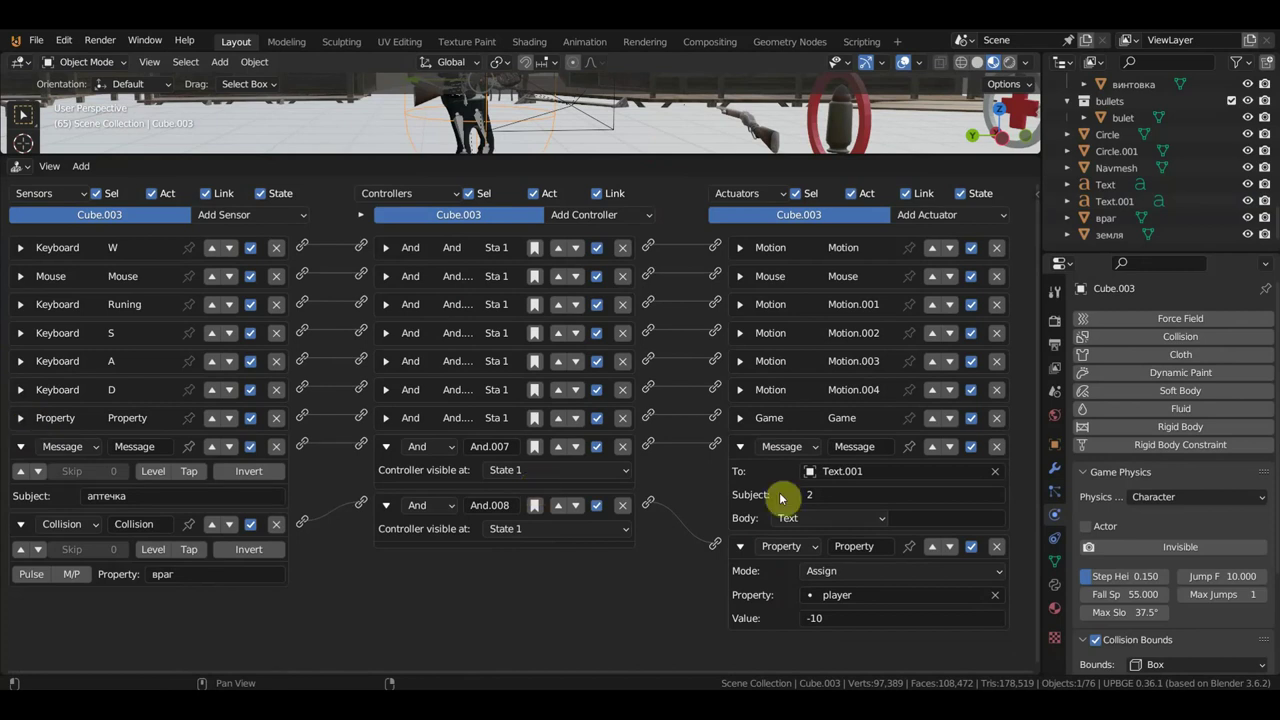
{"action": "left_click", "coordinate": [744, 448]}
{"action": "left_click", "coordinate": [741, 447]}
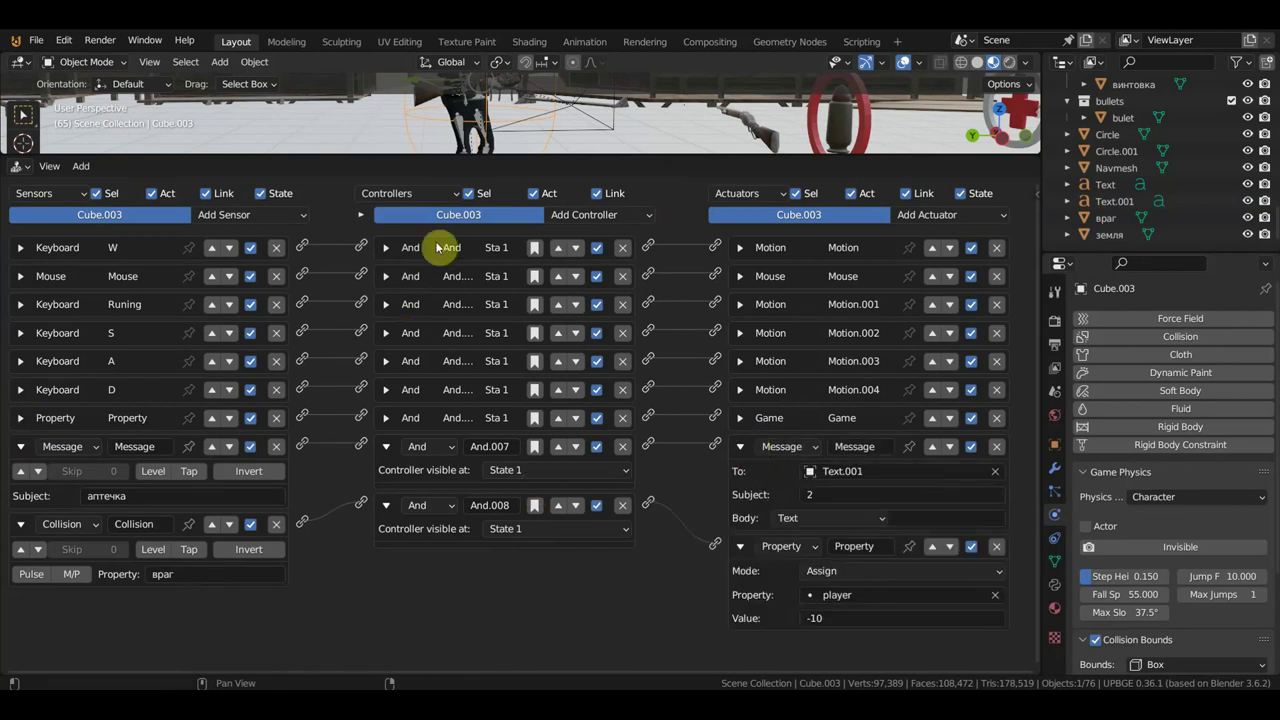
Inspect the enemy's Message actuator, which sends subject 1 to Text.001 on collision
{"action": "middle_click_drag", "start_coordinate": [545, 153], "coordinate": [701, 124]}
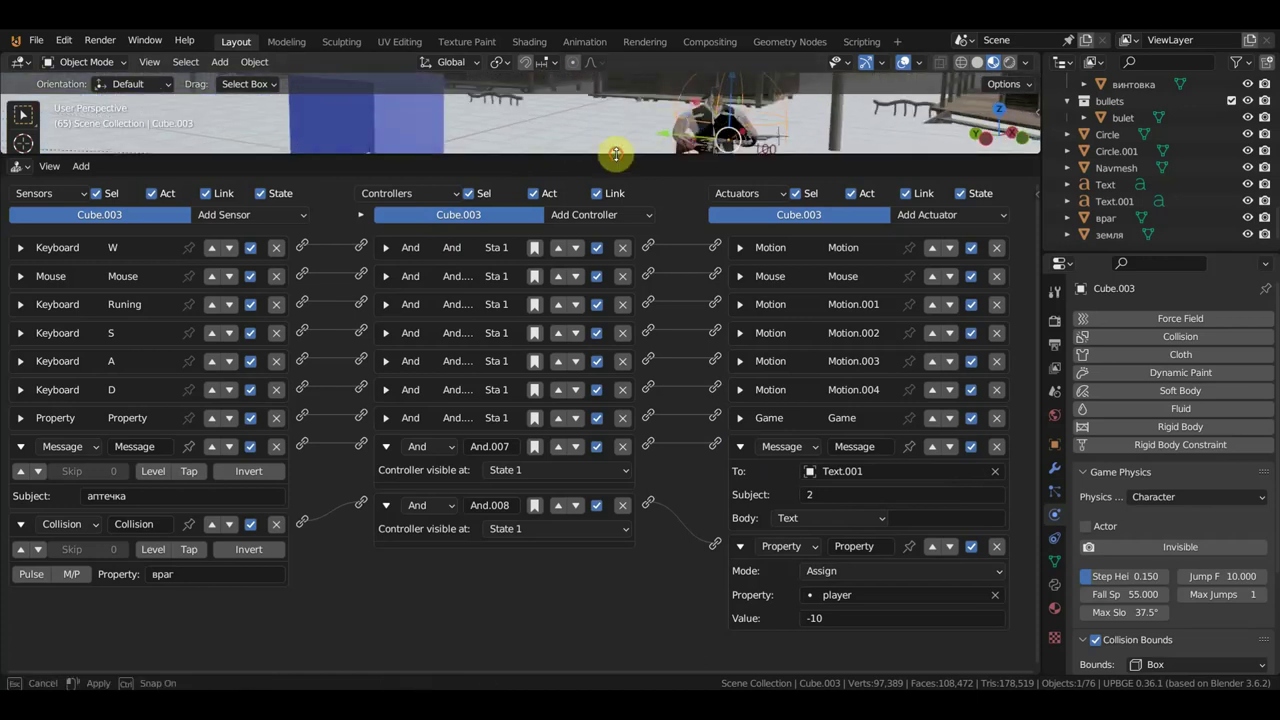
{"action": "left_click_drag", "start_coordinate": [614, 156], "coordinate": [561, 340]}
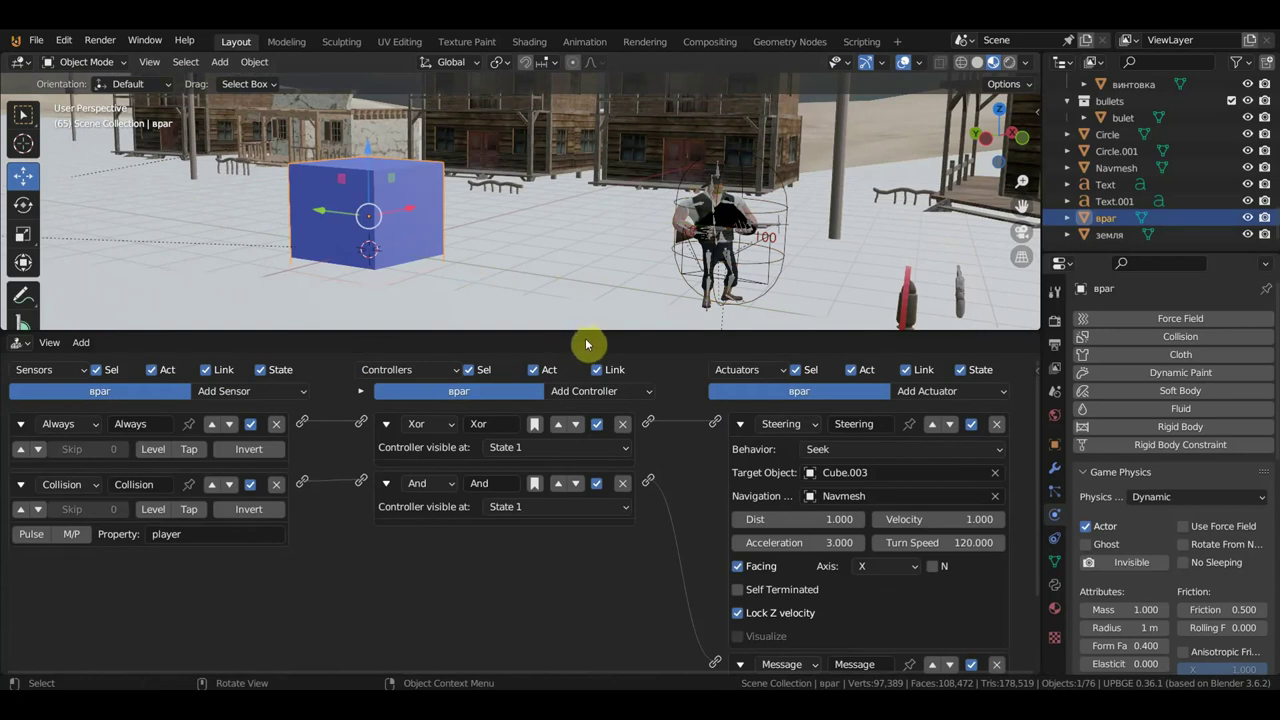
{"action": "left_click_drag", "start_coordinate": [588, 331], "coordinate": [594, 202]}
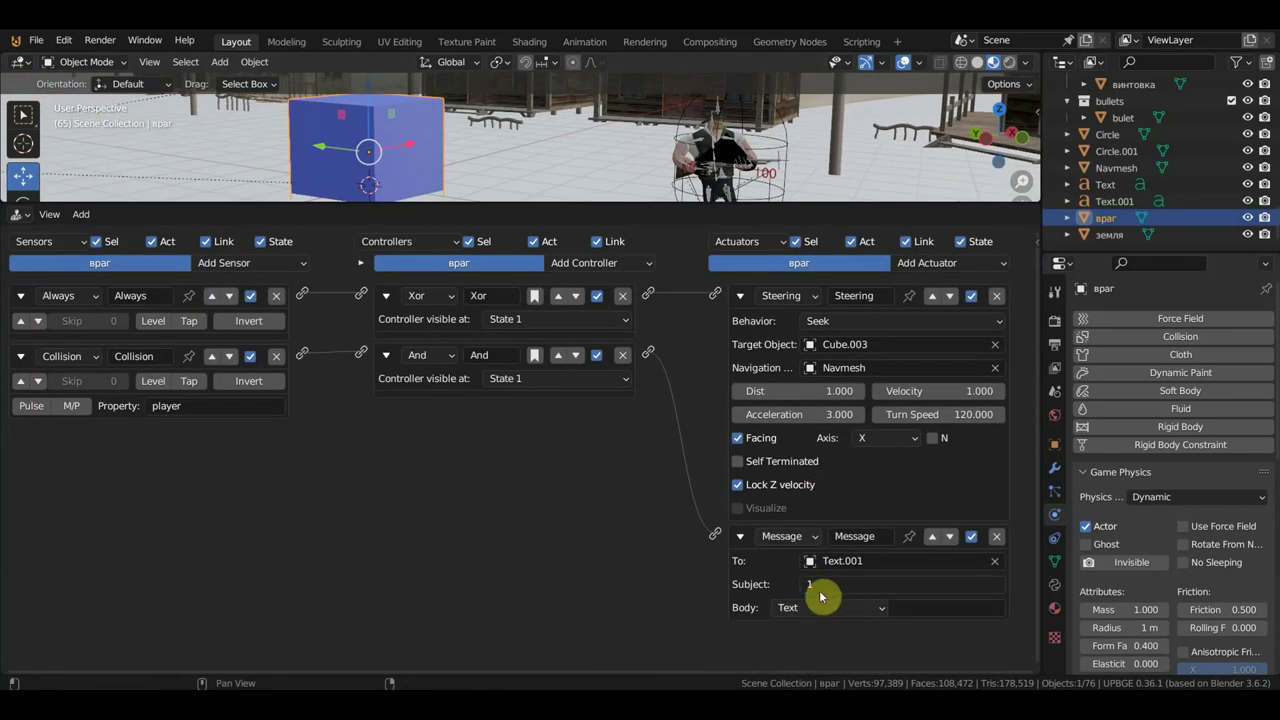
{"action": "left_click", "coordinate": [831, 586]}
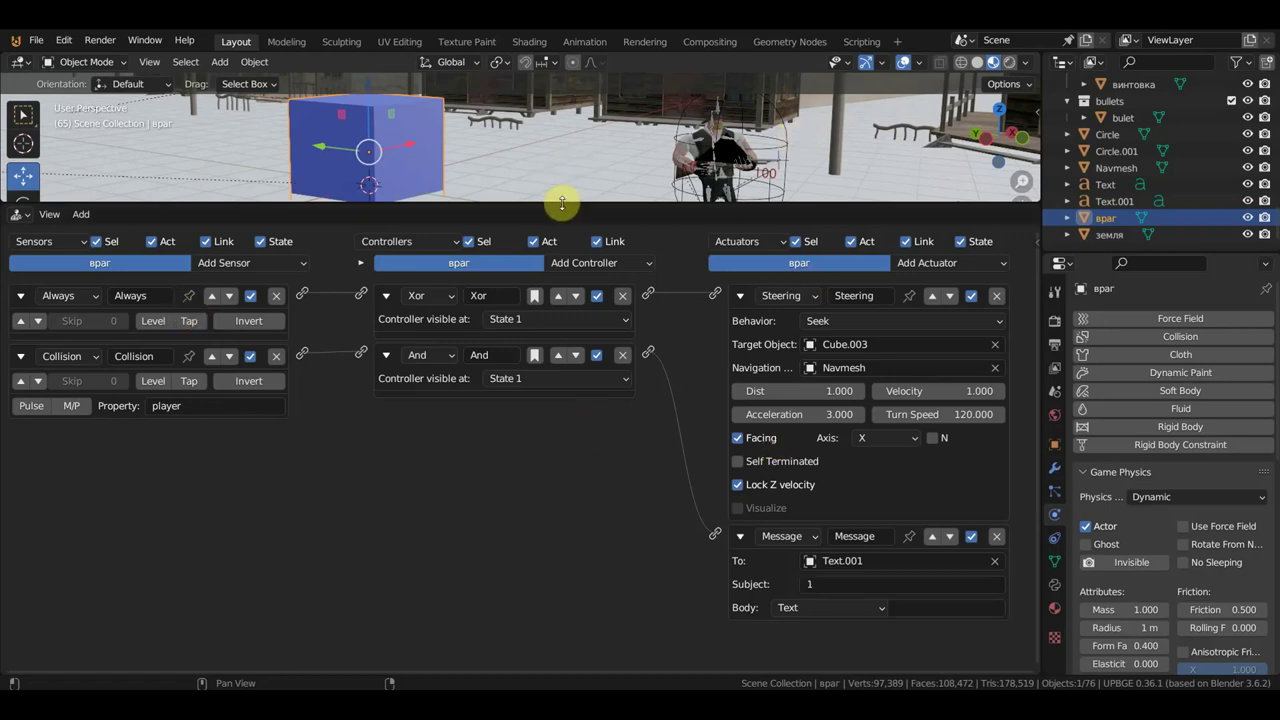
{"action": "left_click_drag", "start_coordinate": [562, 204], "coordinate": [566, 476]}
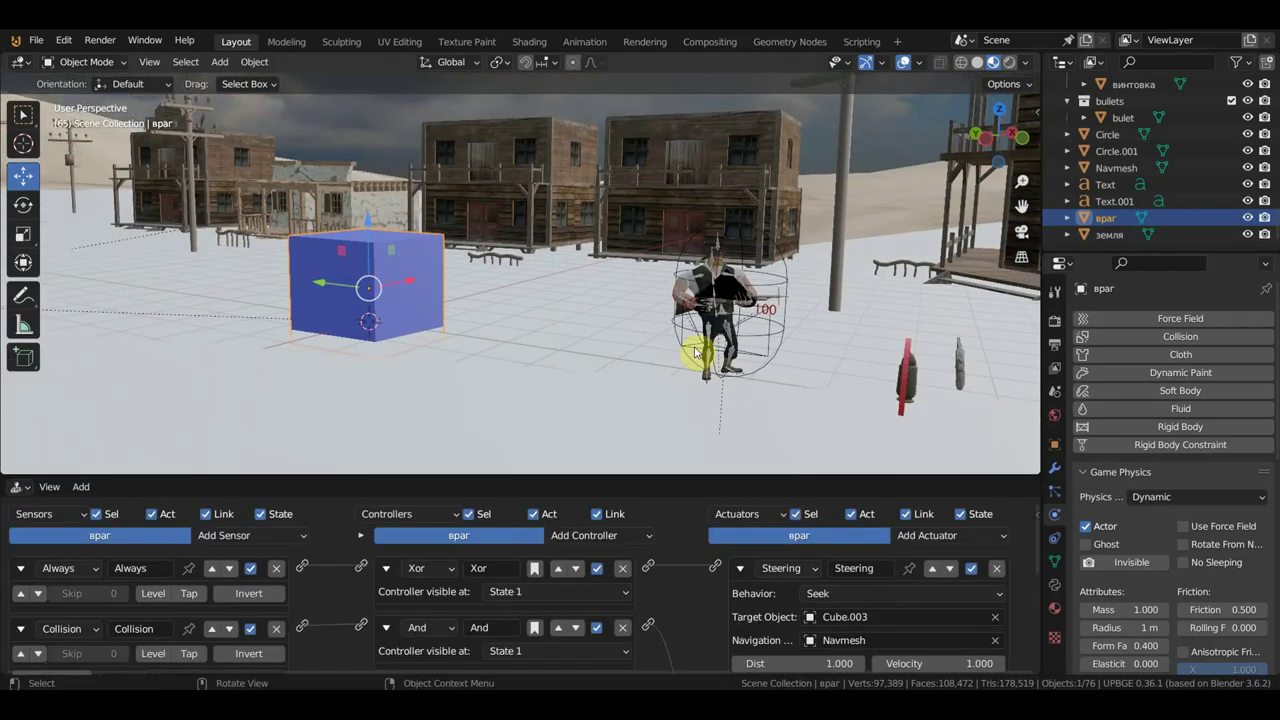
Play-test twice in camera view, watching health fall from 70 to 60, then select Text.001
{"action": "key", "text": "p"}
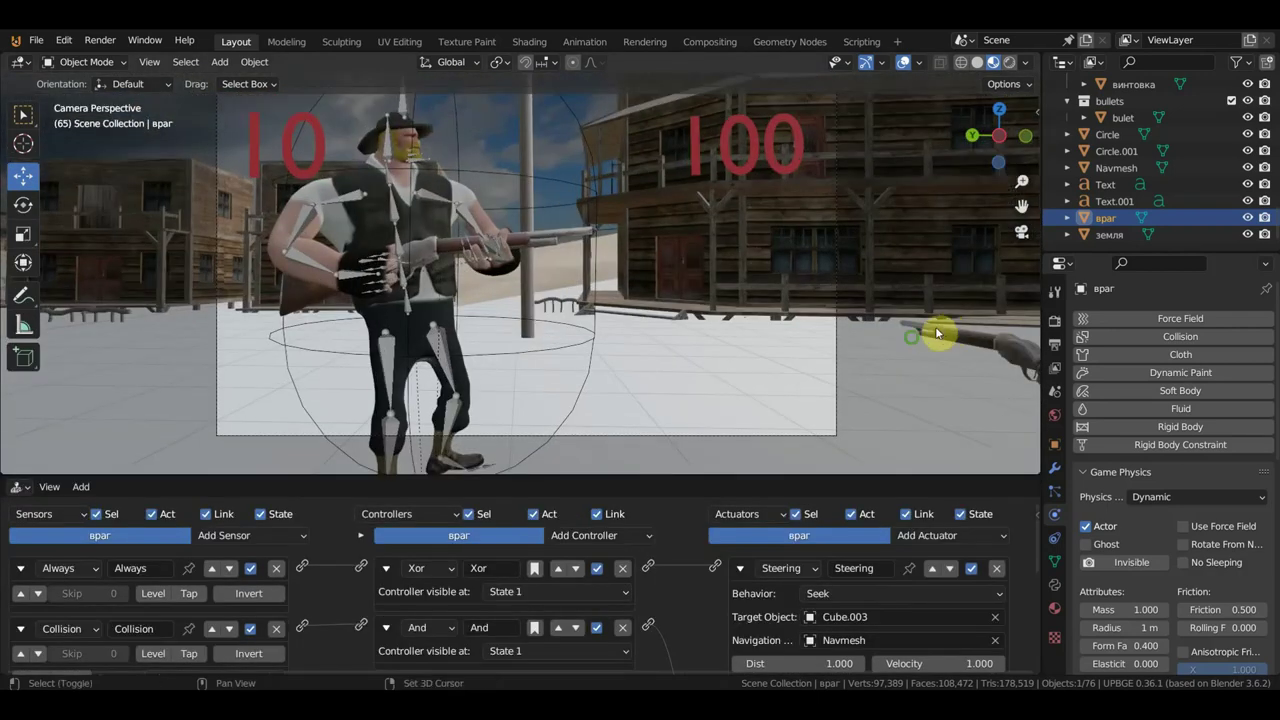
{"action": "key", "text": "Escape"}
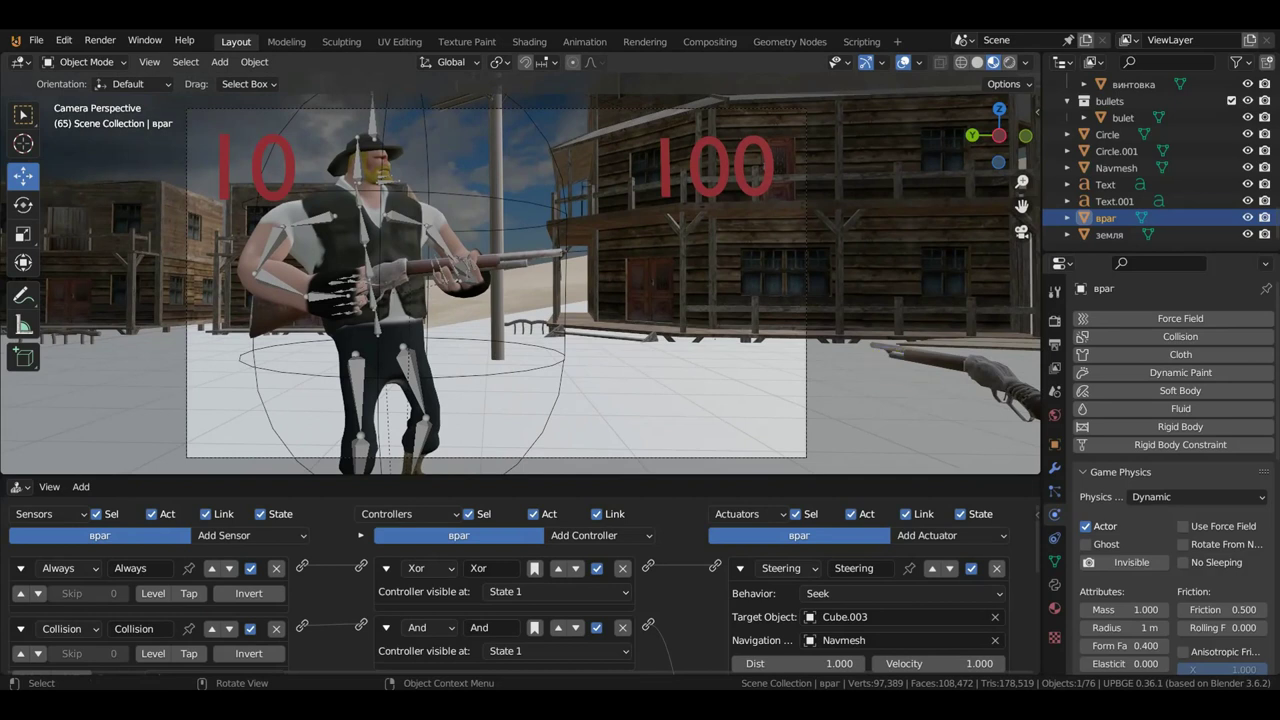
{"action": "key", "text": "p"}
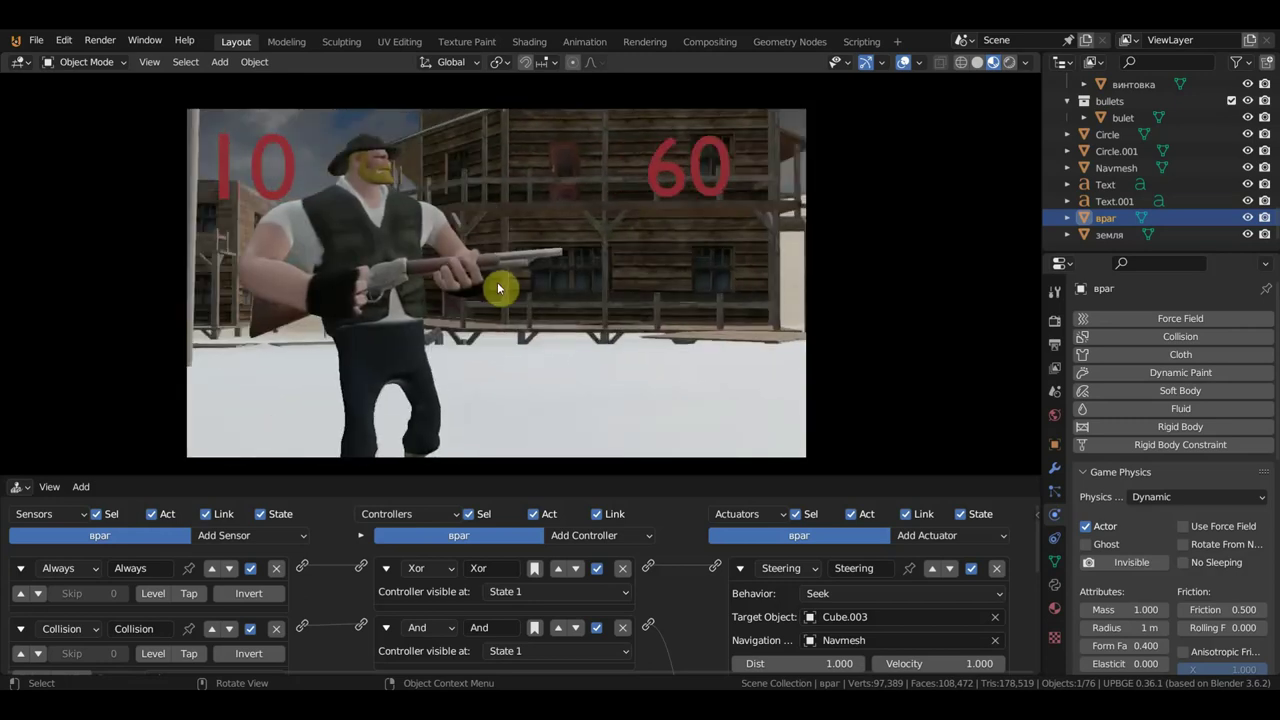
{"action": "key", "text": "Escape"}
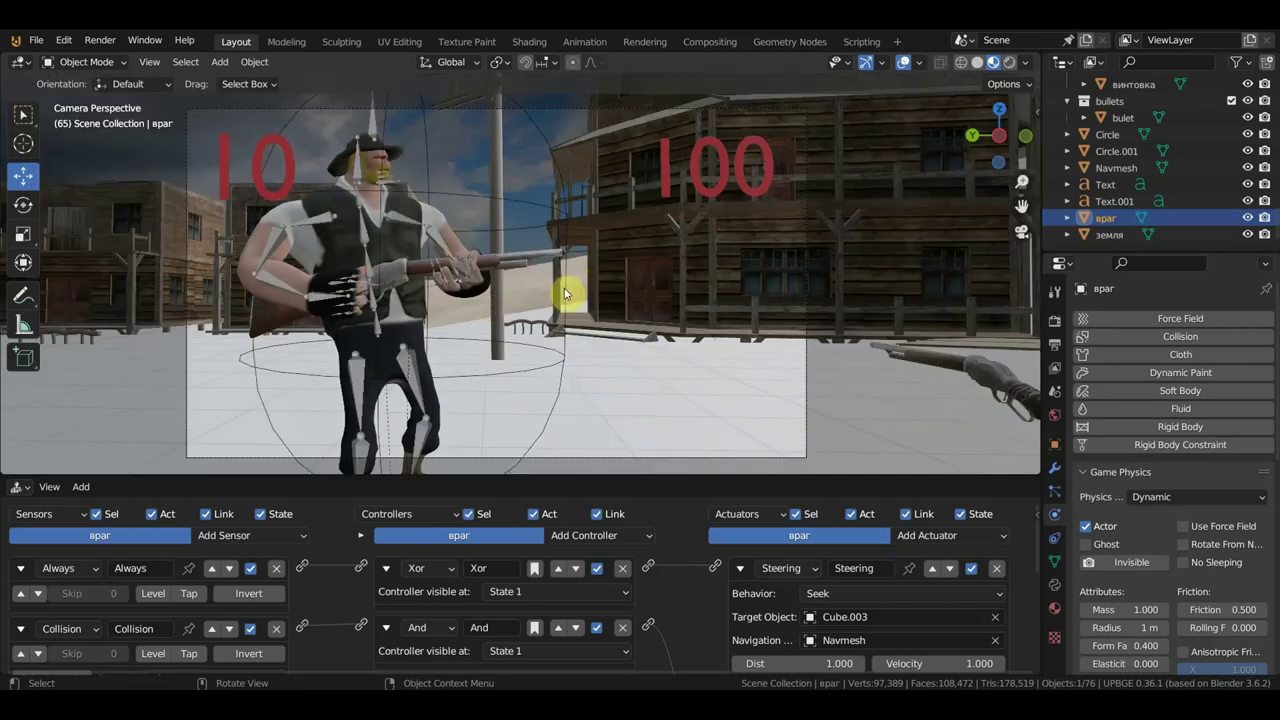
{"action": "left_click", "coordinate": [724, 191]}
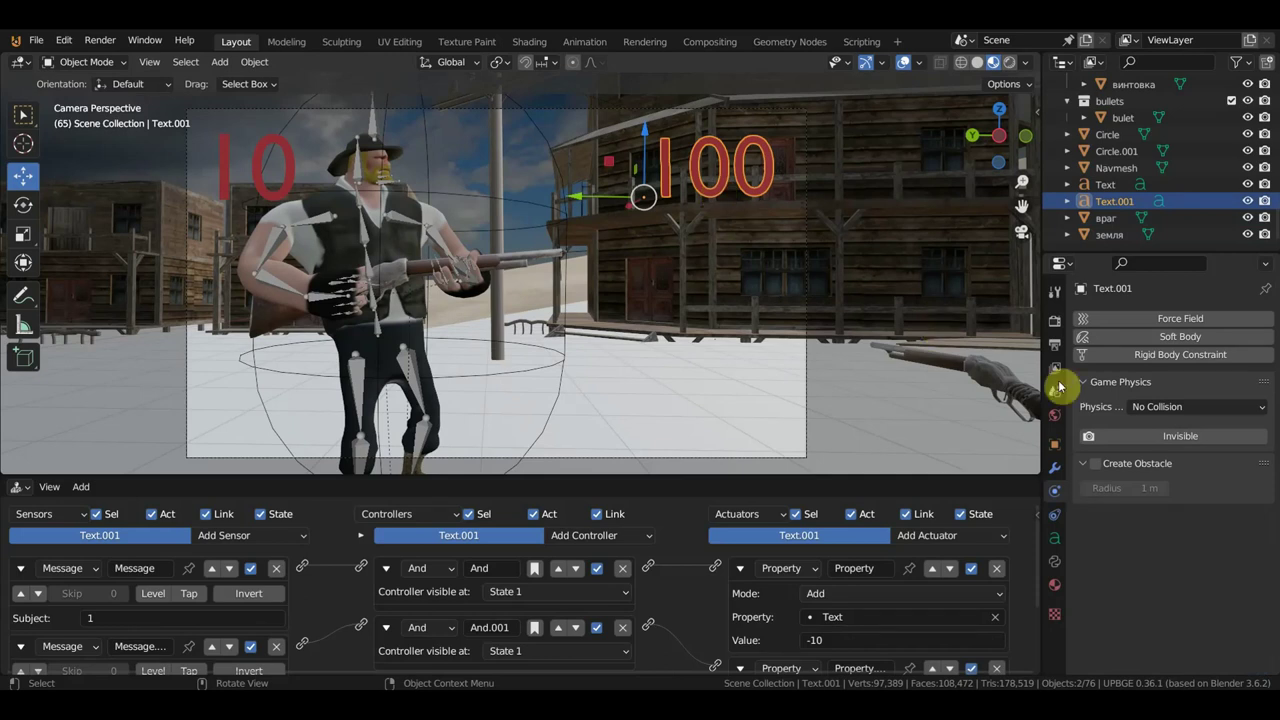
Set the medkit's аптечка game property to Timer, then widen the logic bricks and enlarge the 3D view
{"action": "scroll", "coordinate": [737, 400], "scroll_direction": "down", "scroll_amount": 3}
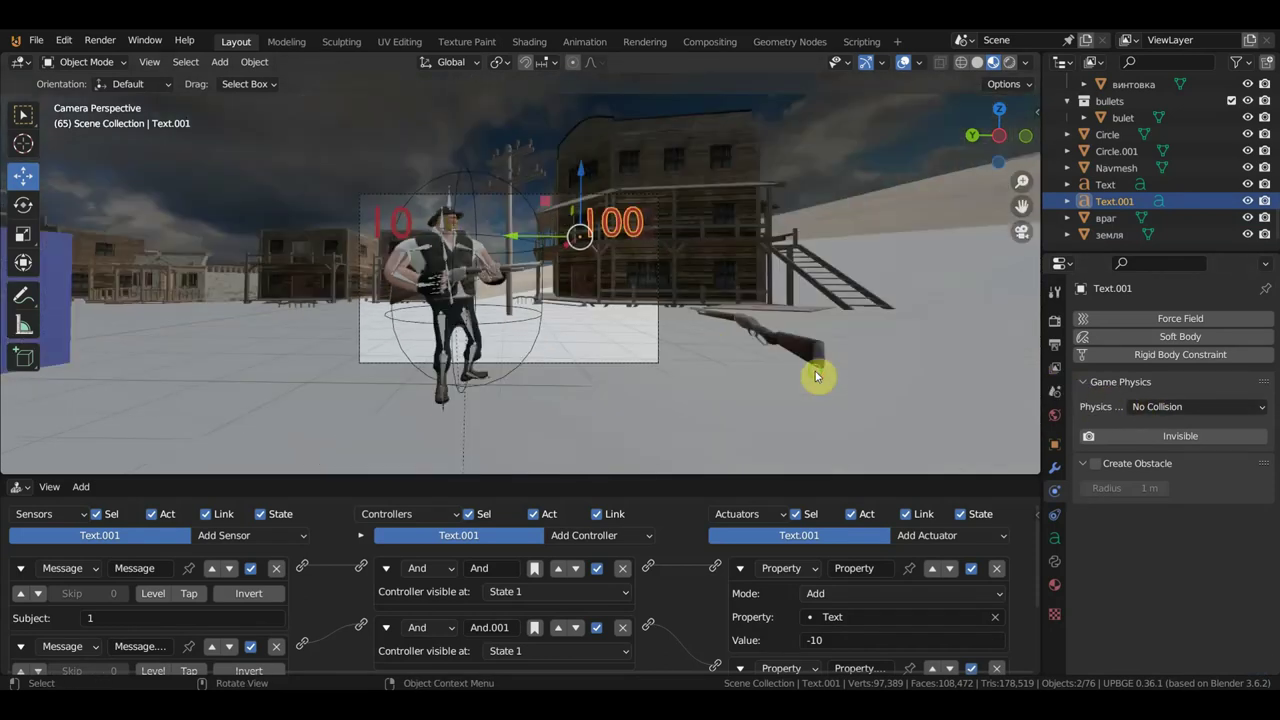
{"action": "middle_click_drag", "start_coordinate": [820, 371], "coordinate": [932, 382]}
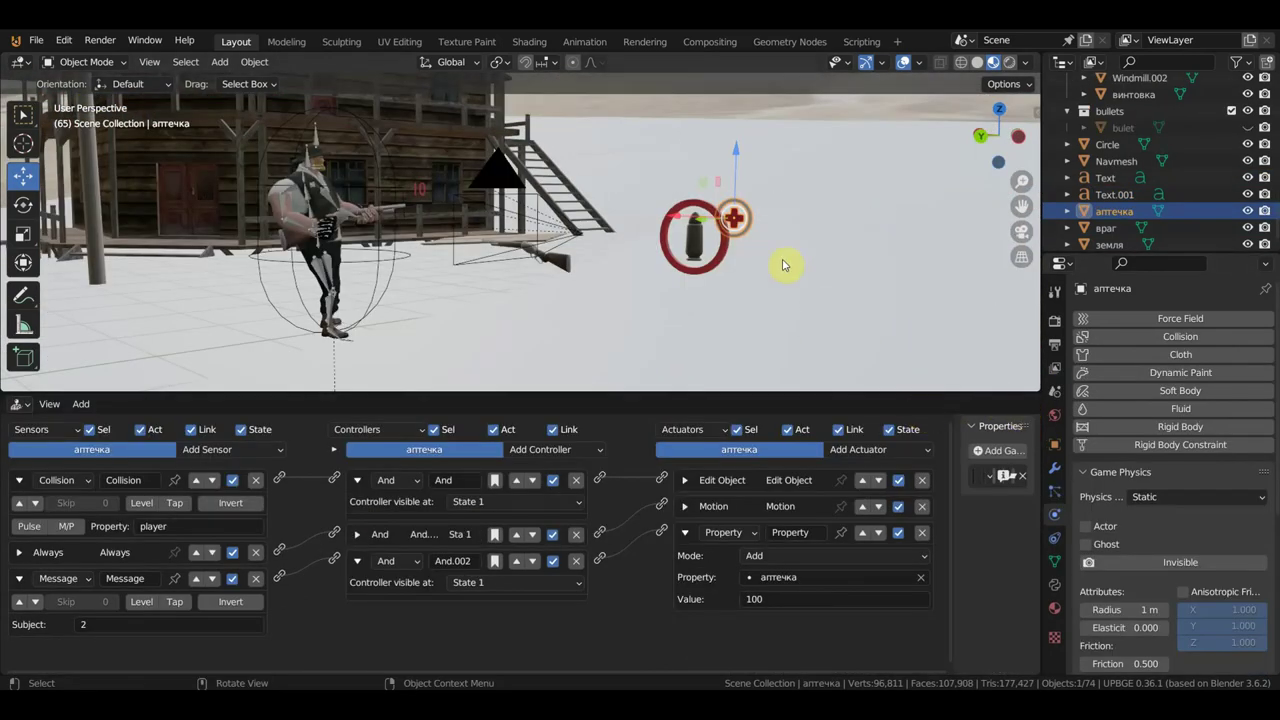
{"action": "middle_click_drag", "start_coordinate": [783, 263], "coordinate": [853, 245]}
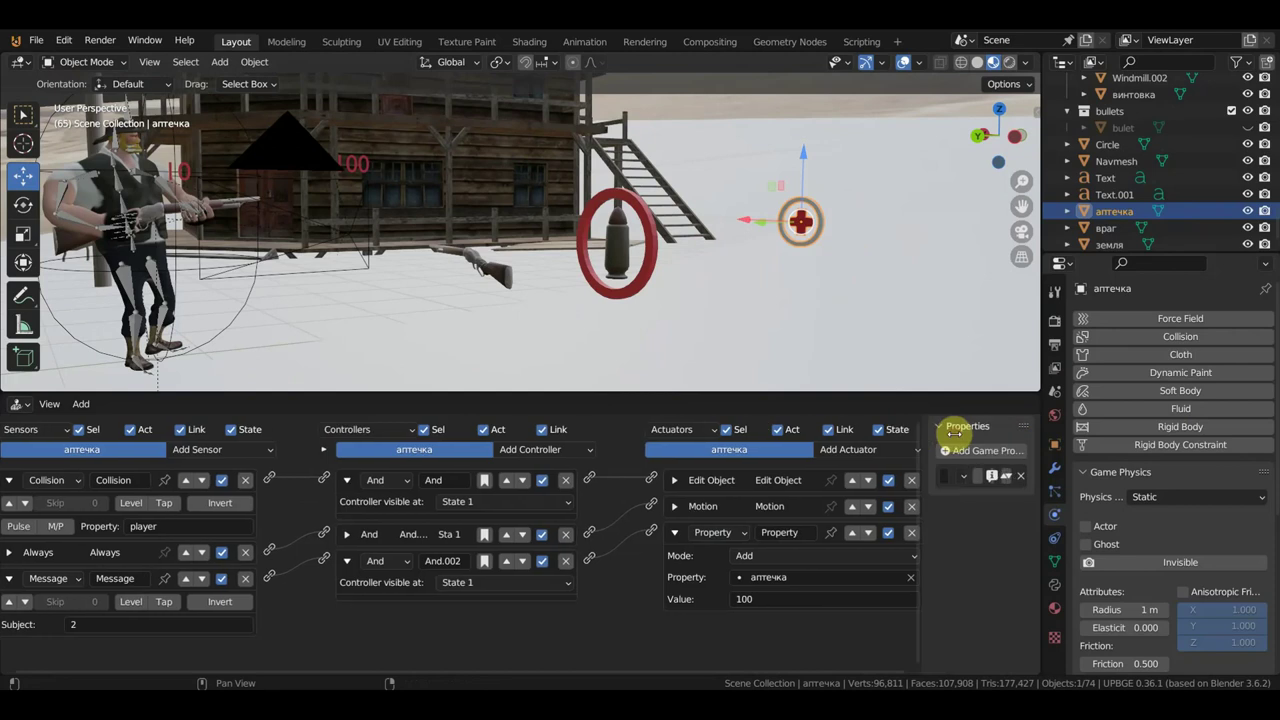
{"action": "left_click_drag", "start_coordinate": [951, 430], "coordinate": [545, 437]}
{"action": "left_click", "coordinate": [736, 484]}
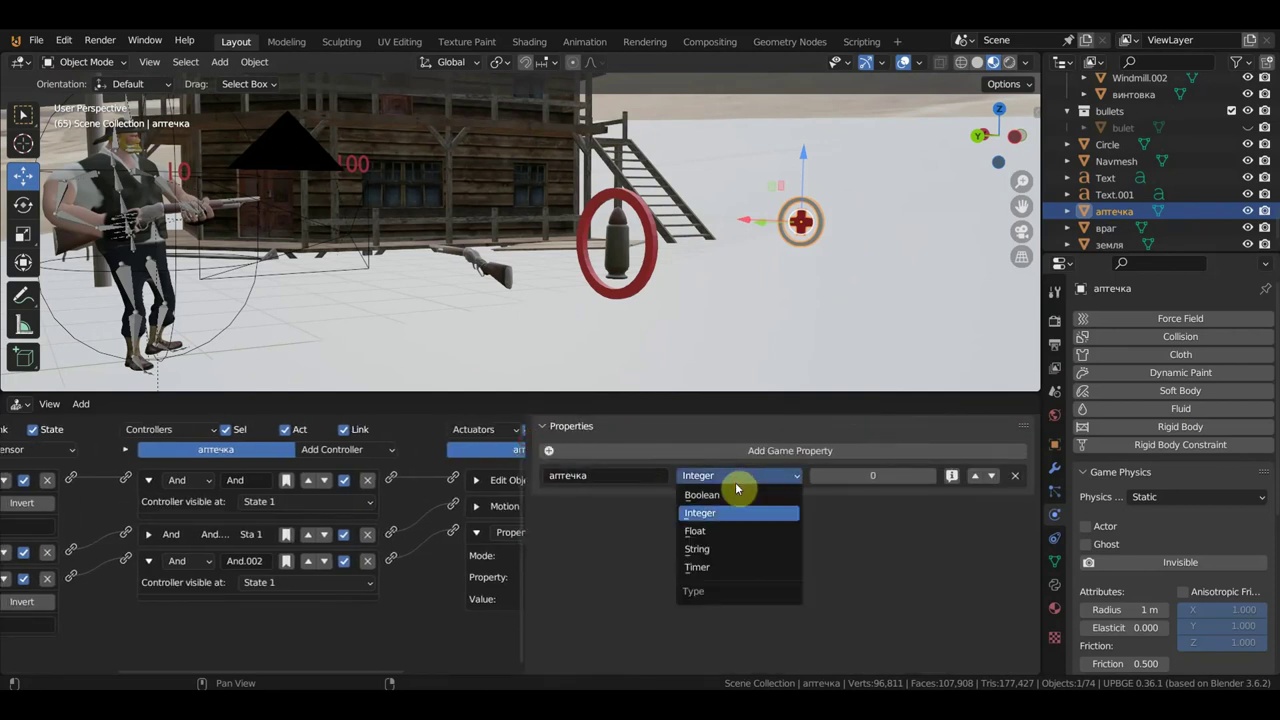
{"action": "left_click", "coordinate": [724, 566]}
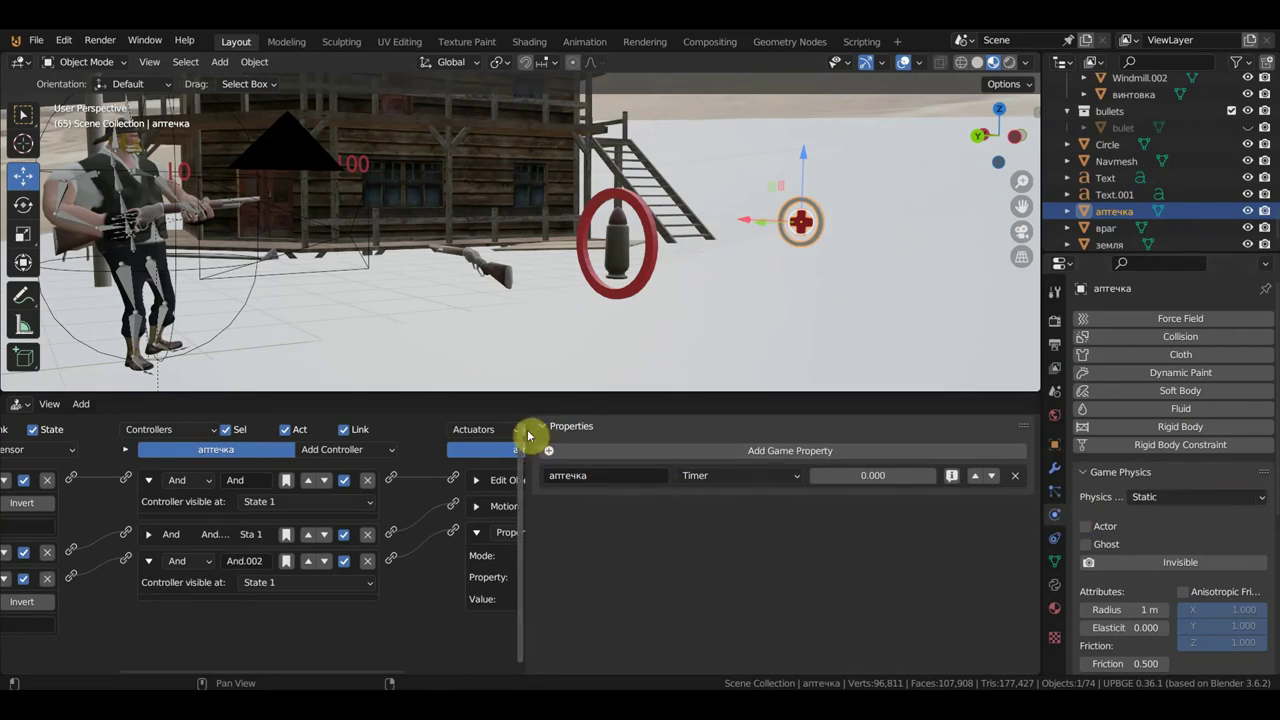
{"action": "left_click_drag", "start_coordinate": [527, 429], "coordinate": [1023, 449]}
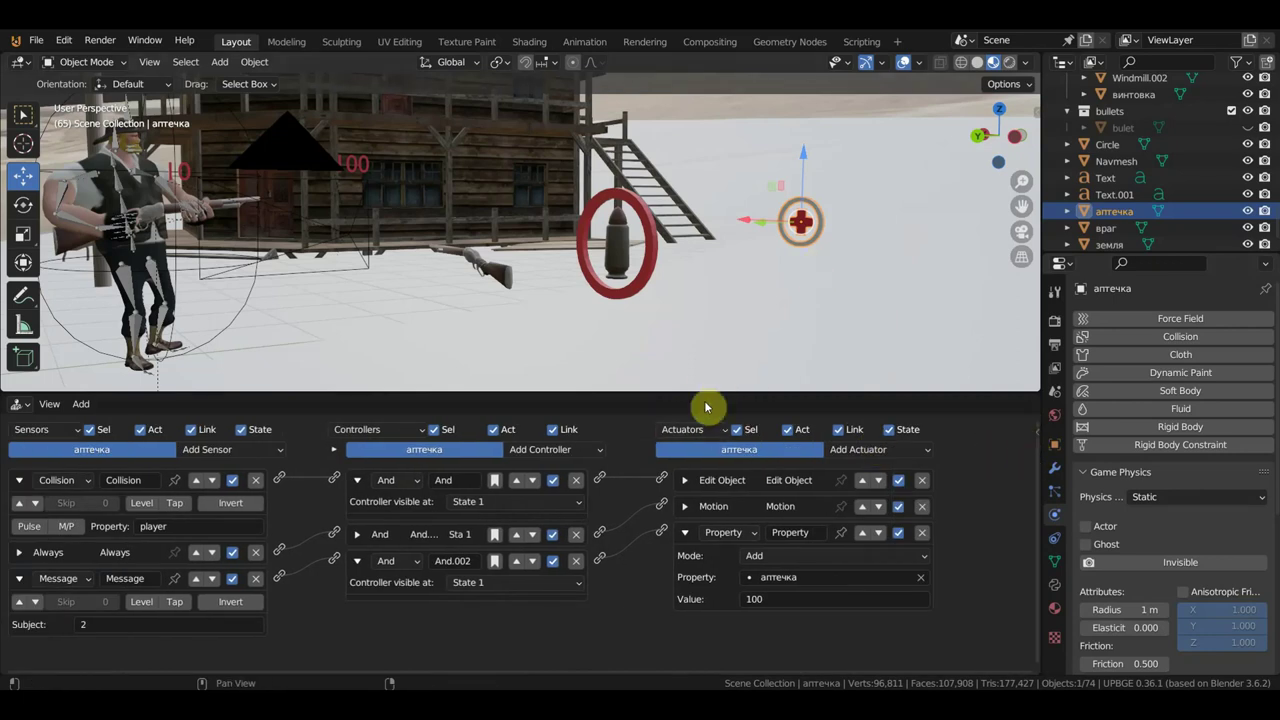
{"action": "left_click_drag", "start_coordinate": [702, 391], "coordinate": [722, 596]}
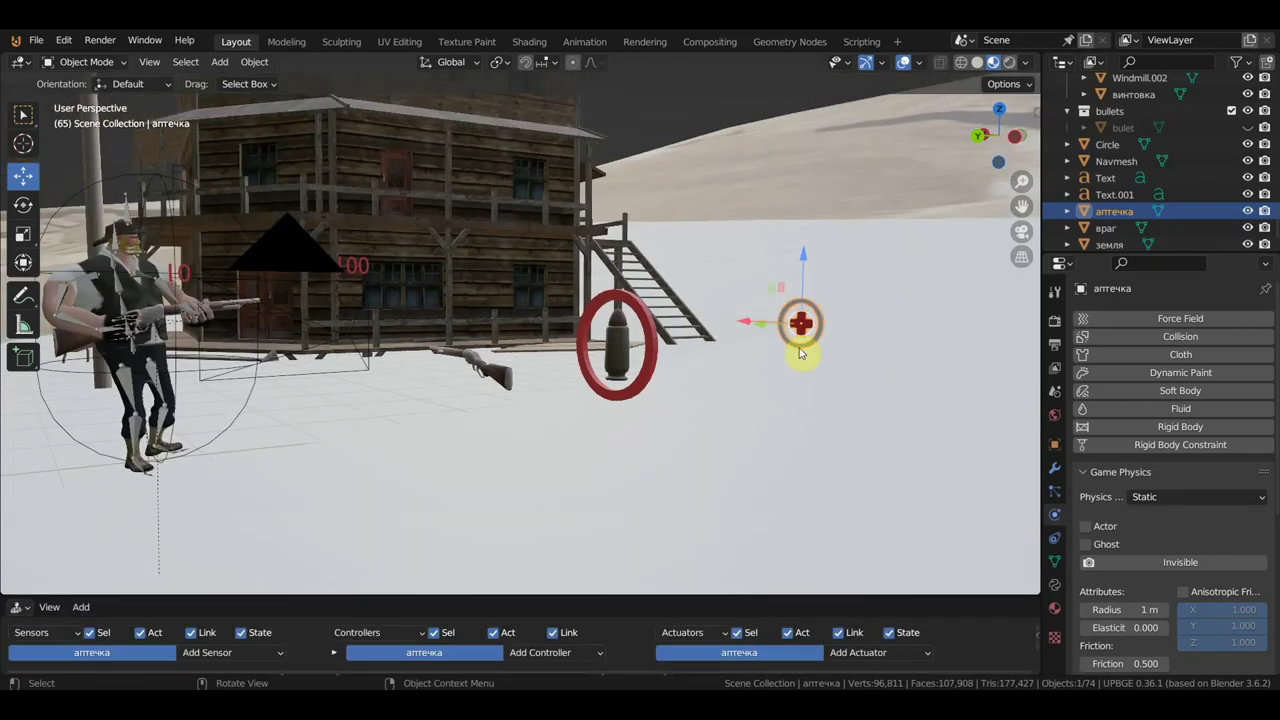
Run the game from the camera view, grabbing the medkit to restore health from 30 to 100
{"action": "key", "text": "KP_0"}
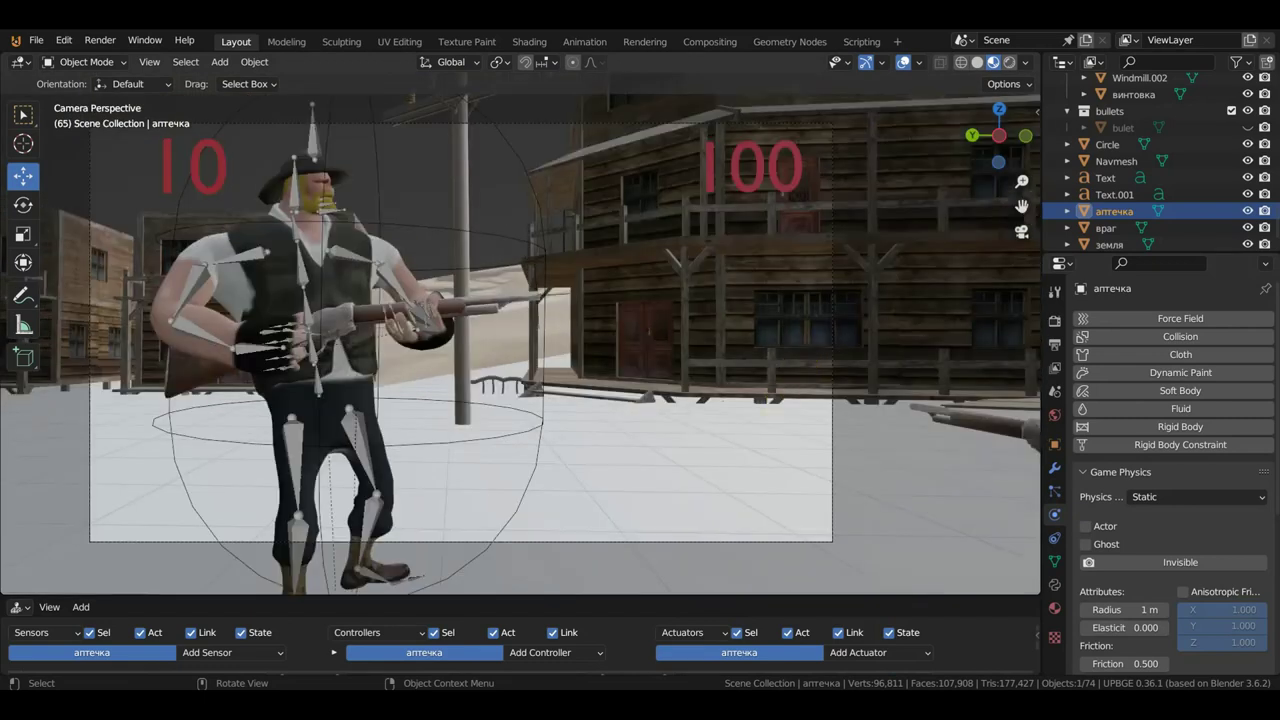
{"action": "key", "text": "p"}
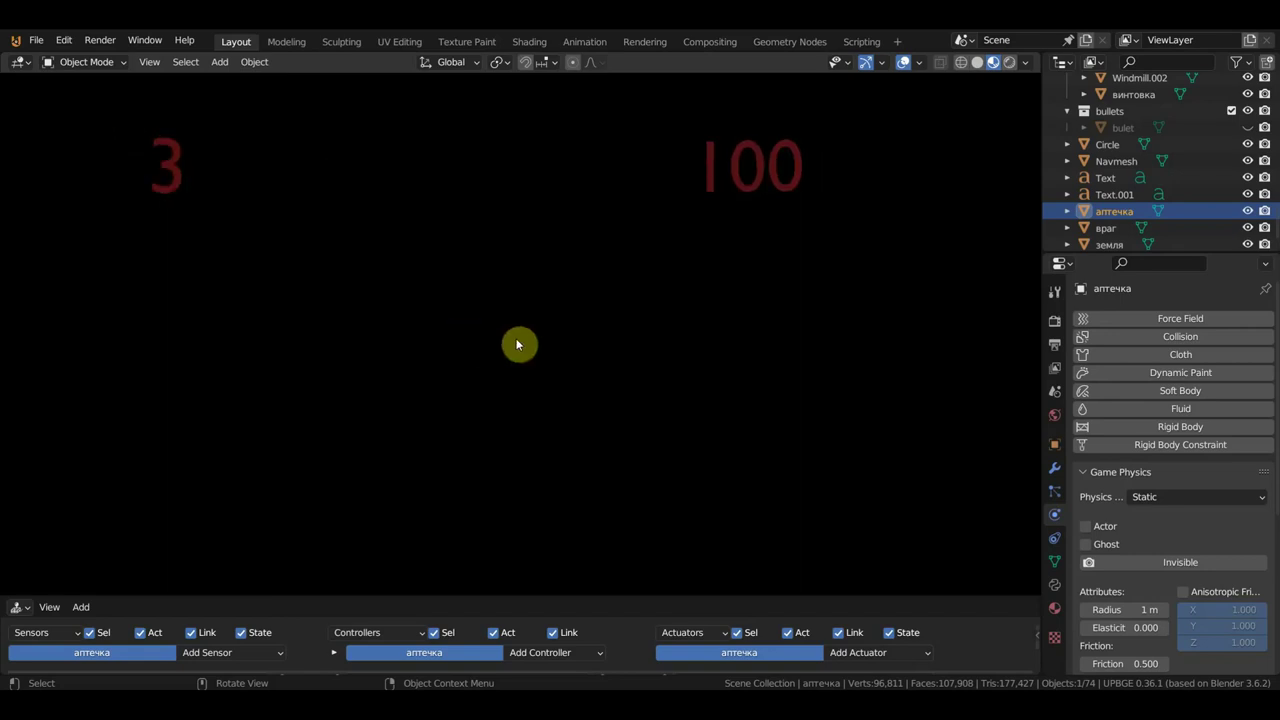
{"action": "key", "text": "Escape"}
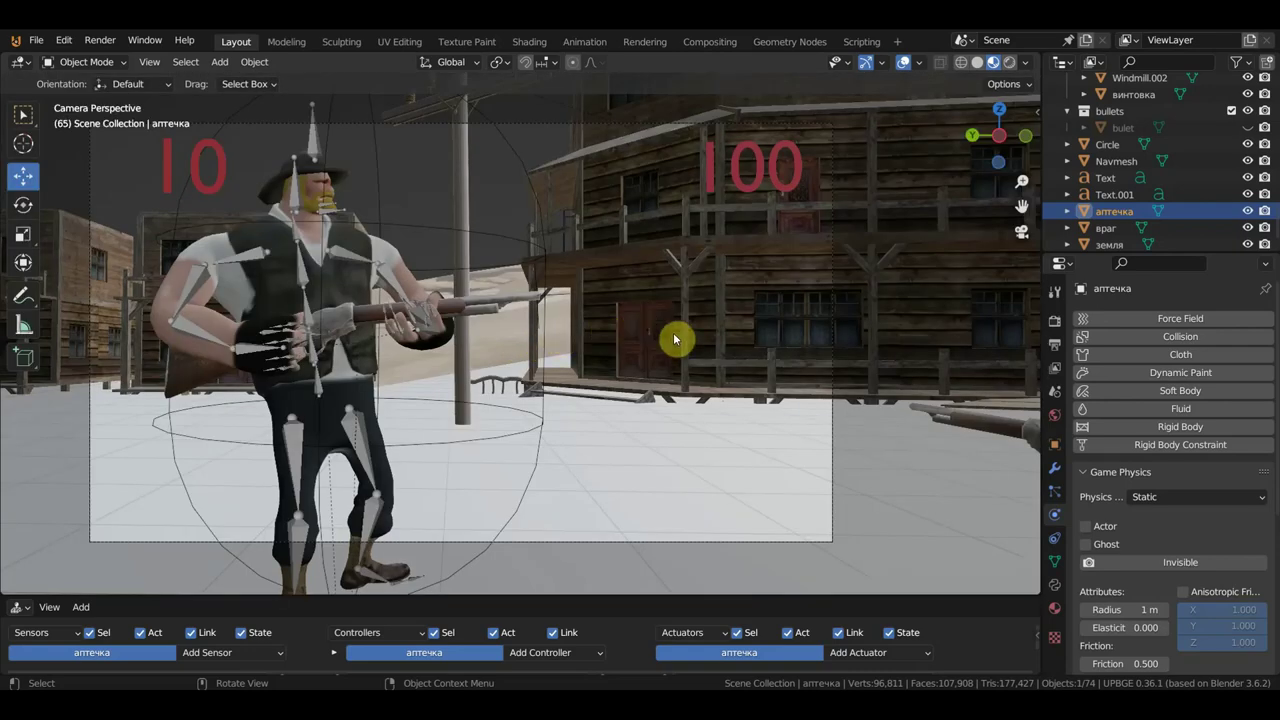
Select the 100 text object (Text.001) and inspect its logic bricks
{"action": "left_click", "coordinate": [740, 192]}
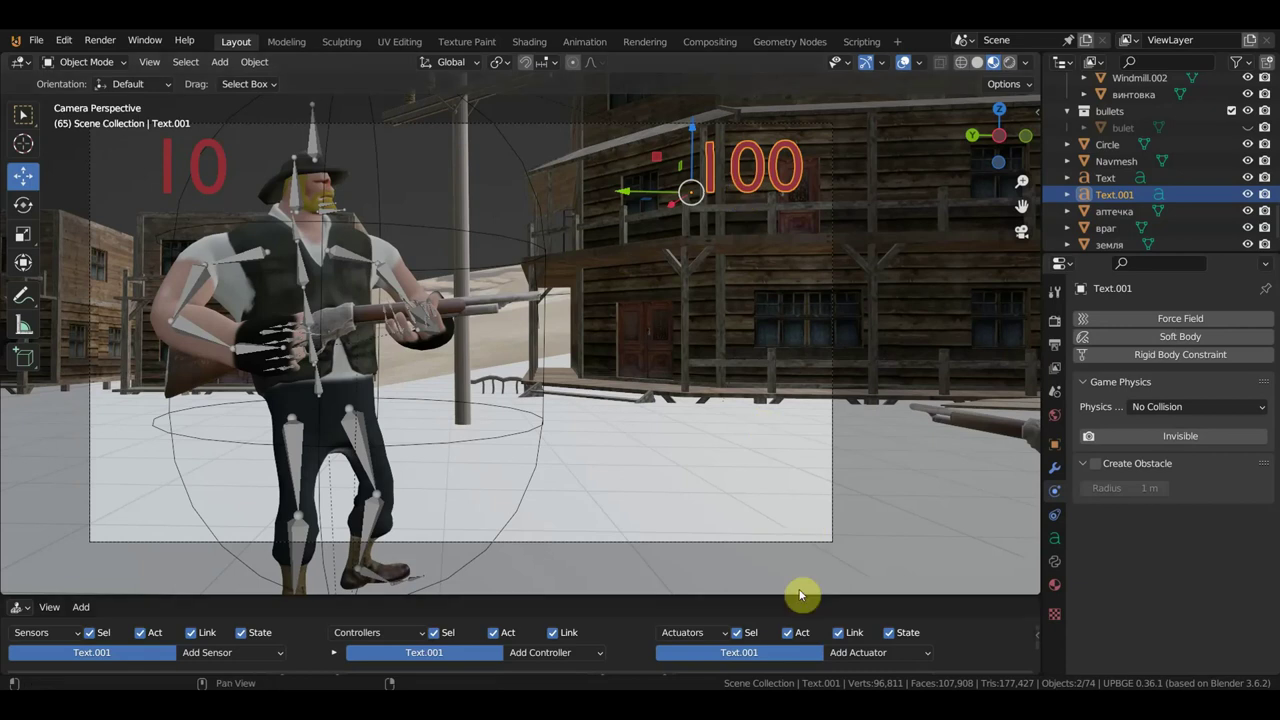
{"action": "left_click_drag", "start_coordinate": [780, 583], "coordinate": [805, 500]}
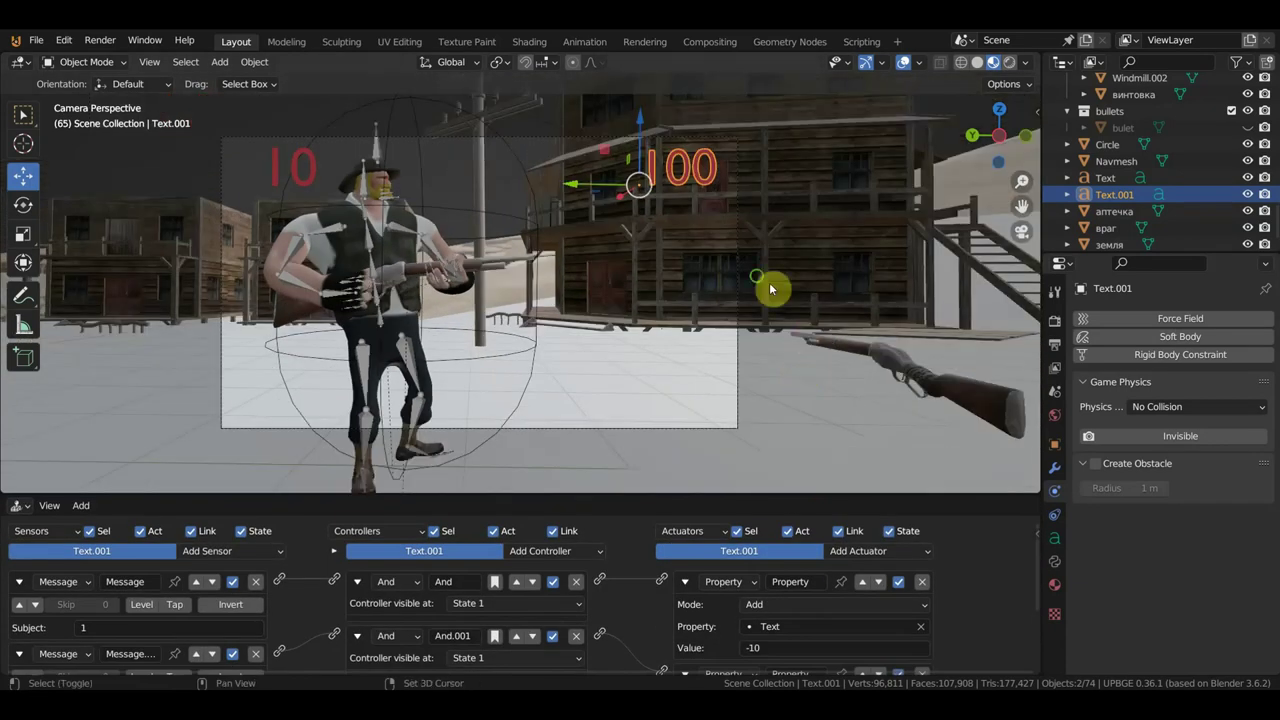
{"action": "mouse_move", "coordinate": [770, 290]}
{"action": "middle_mouse_down", "text": "shift"}
{"action": "mouse_move", "coordinate": [826, 316]}
{"action": "mouse_move", "coordinate": [774, 294]}
{"action": "middle_mouse_up", "text": "shift"}
{"action": "scroll", "coordinate": [827, 315], "scroll_direction": "up", "scroll_amount": 1}
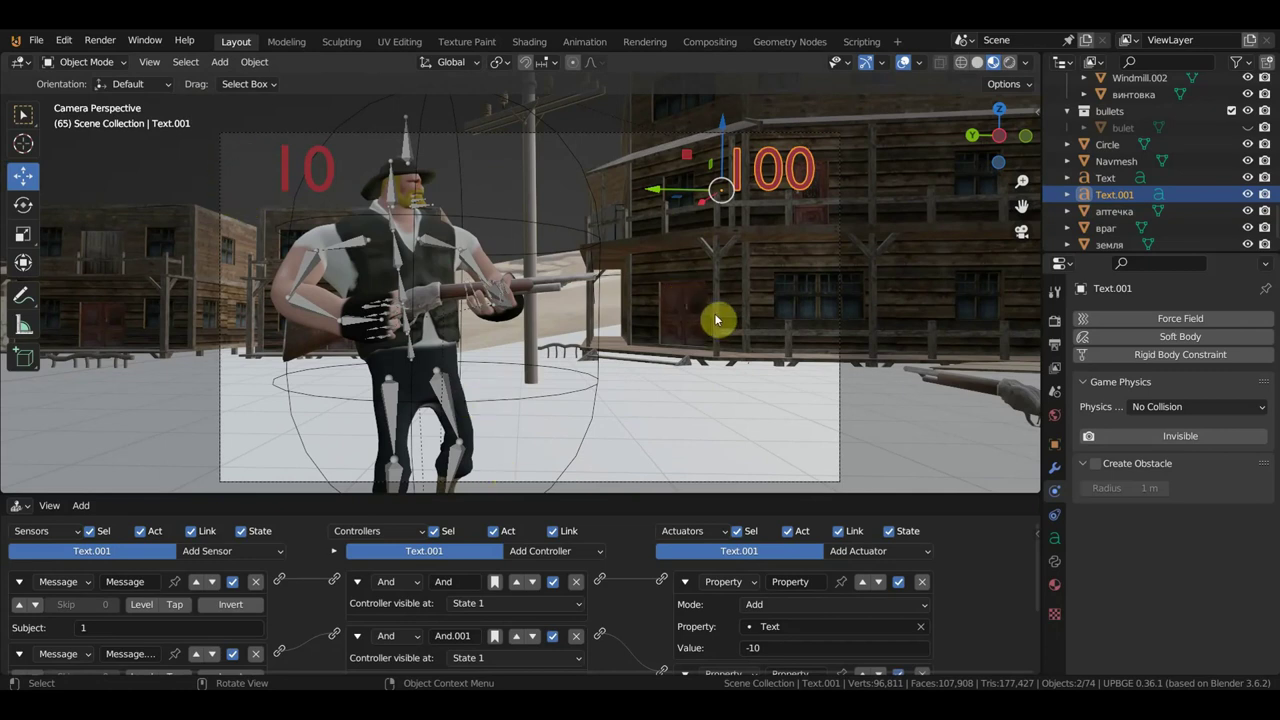
Orbit out of camera view toward the pickups and select the medkit
{"action": "middle_click_drag", "start_coordinate": [668, 346], "coordinate": [741, 345]}
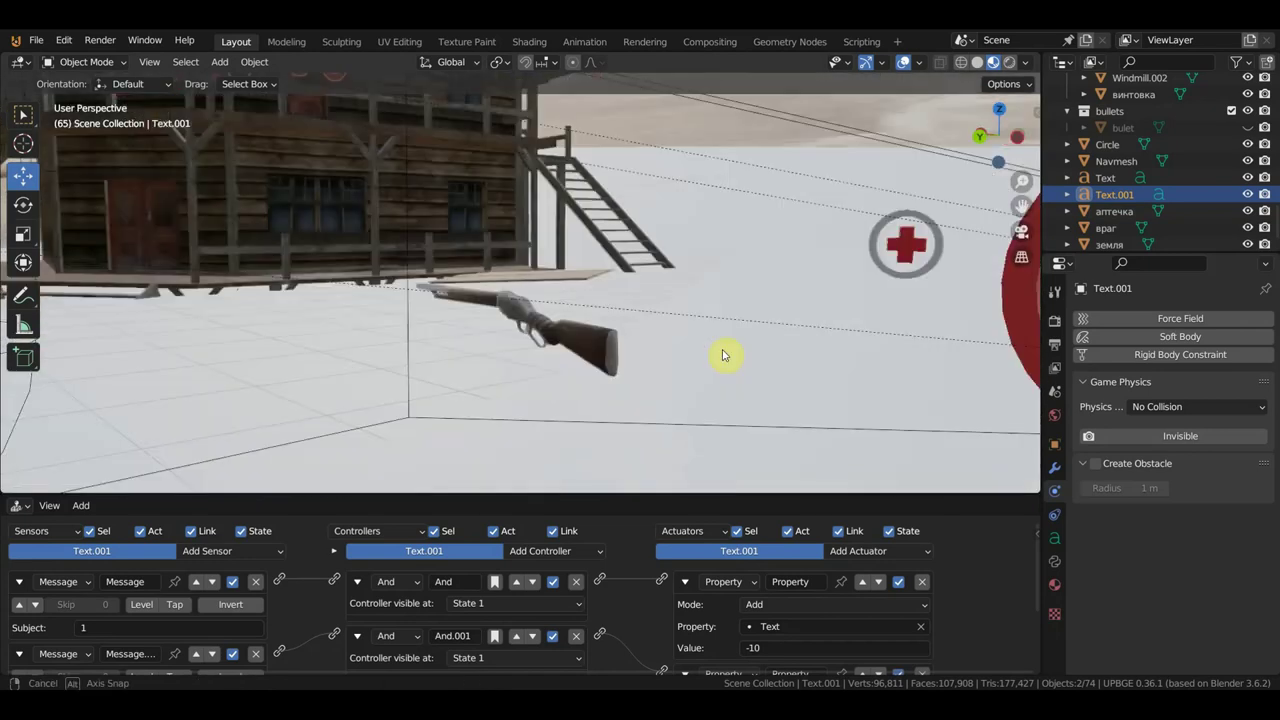
{"action": "scroll", "coordinate": [594, 300], "scroll_direction": "down", "scroll_amount": 3}
{"action": "scroll", "coordinate": [606, 294], "scroll_direction": "down", "scroll_amount": 1}
{"action": "scroll", "coordinate": [606, 309], "scroll_direction": "down", "scroll_amount": 3}
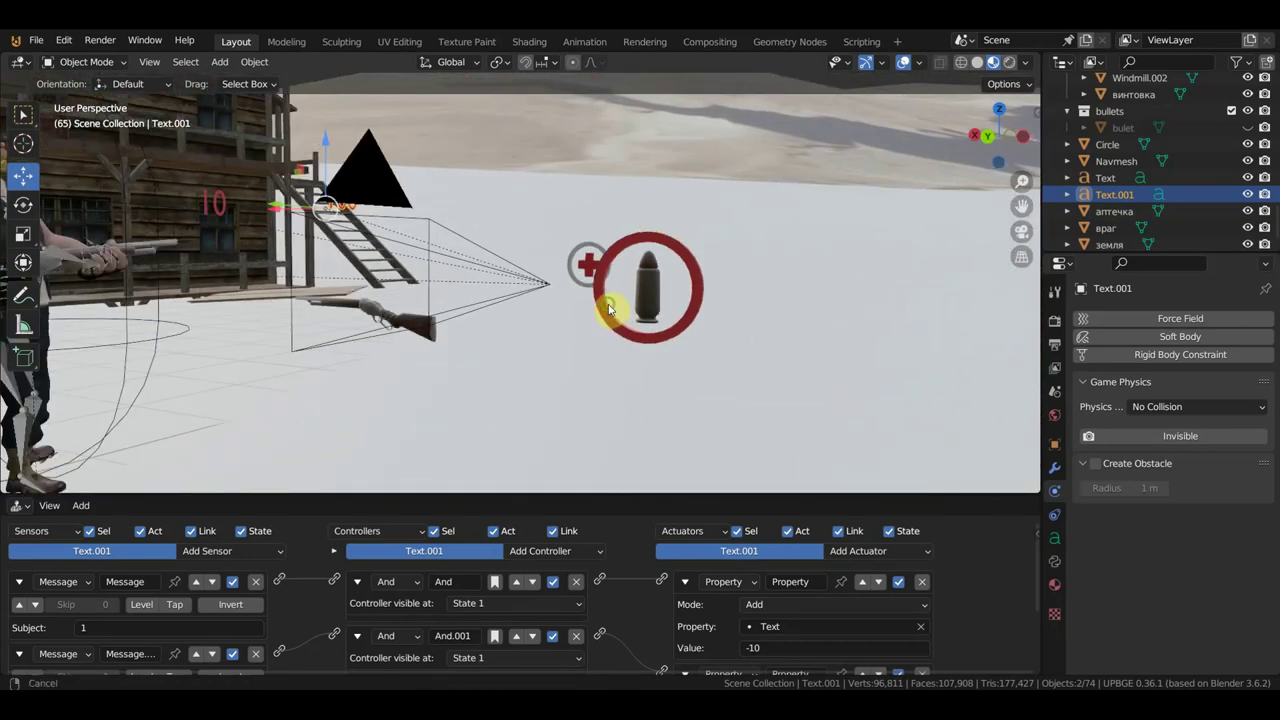
{"action": "scroll", "coordinate": [752, 360], "scroll_direction": "up", "scroll_amount": 2}
{"action": "middle_click_drag", "start_coordinate": [752, 360], "coordinate": [671, 366]}
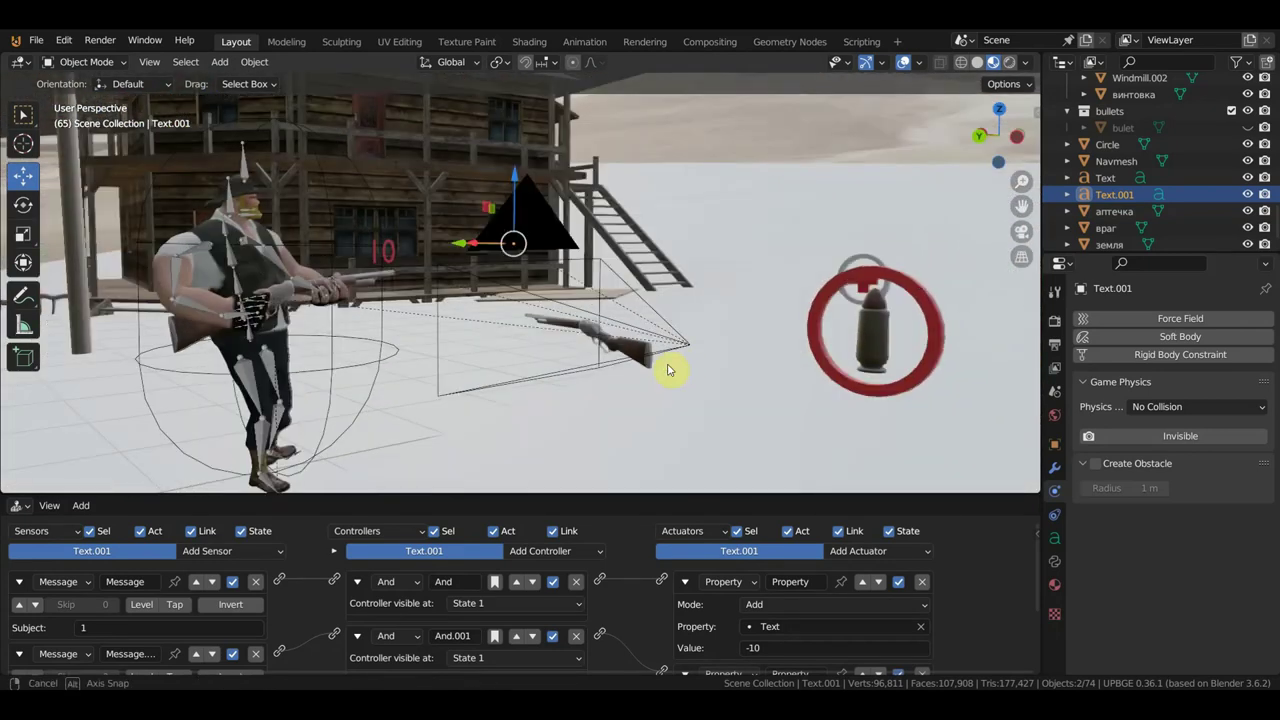
{"action": "left_click", "coordinate": [872, 262]}
{"action": "middle_click_drag", "start_coordinate": [872, 262], "coordinate": [494, 312], "text": "shift"}
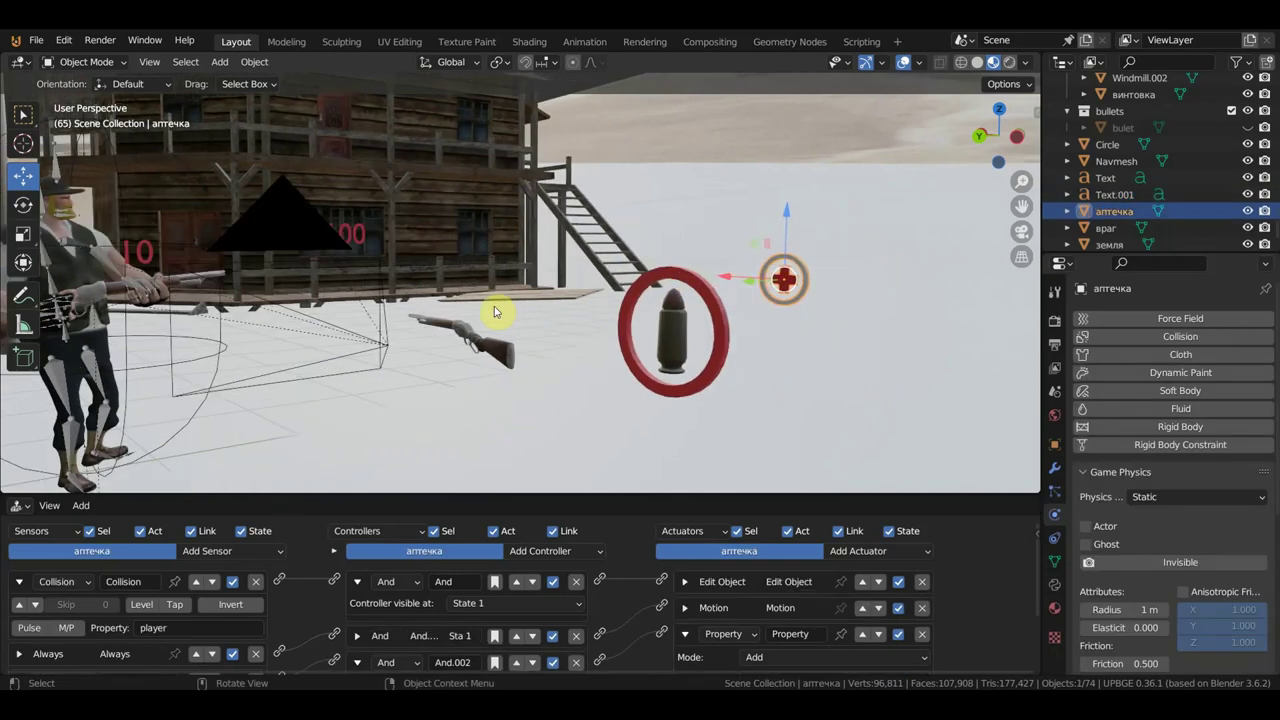
Select the character, then save the scene as 'МАСТЕРСОН стрельба.blend'
{"action": "left_click", "coordinate": [216, 343]}
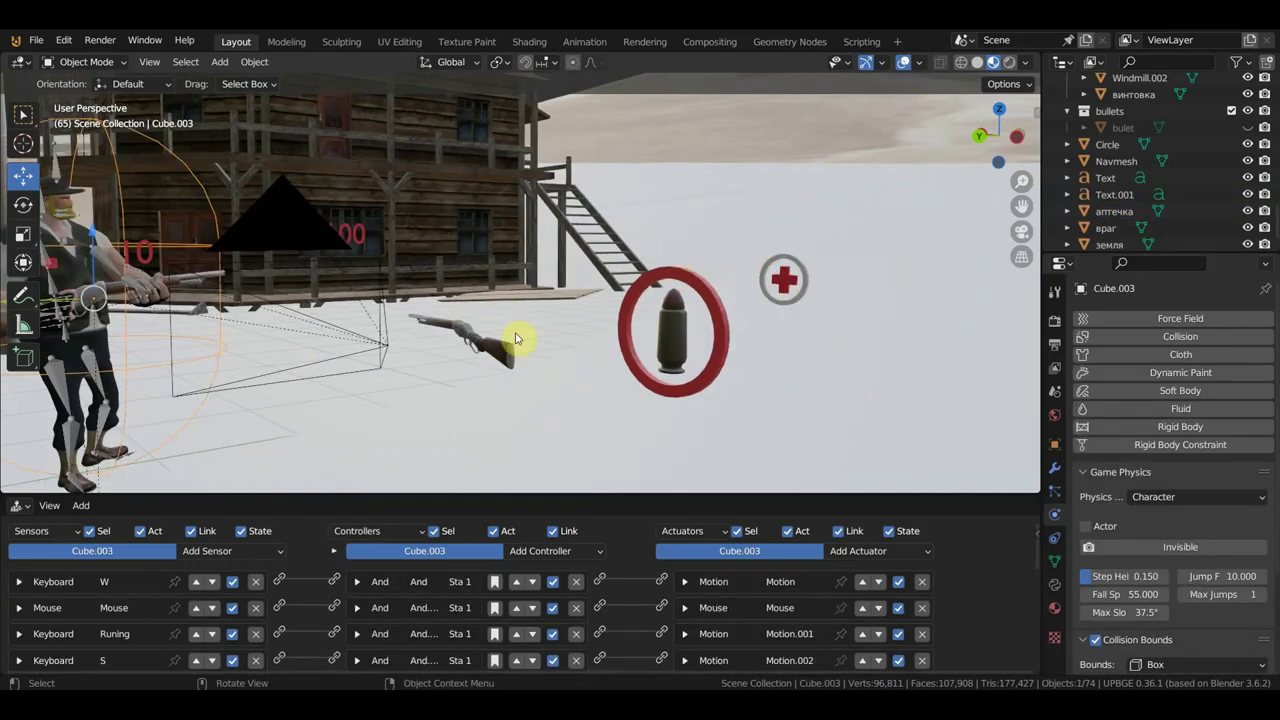
{"action": "scroll", "coordinate": [863, 337], "scroll_direction": "down", "scroll_amount": 3}
{"action": "scroll", "coordinate": [866, 343], "scroll_direction": "down", "scroll_amount": 3}
{"action": "middle_click_drag", "start_coordinate": [866, 343], "coordinate": [691, 374]}
{"action": "scroll", "coordinate": [690, 370], "scroll_direction": "up", "scroll_amount": 5}
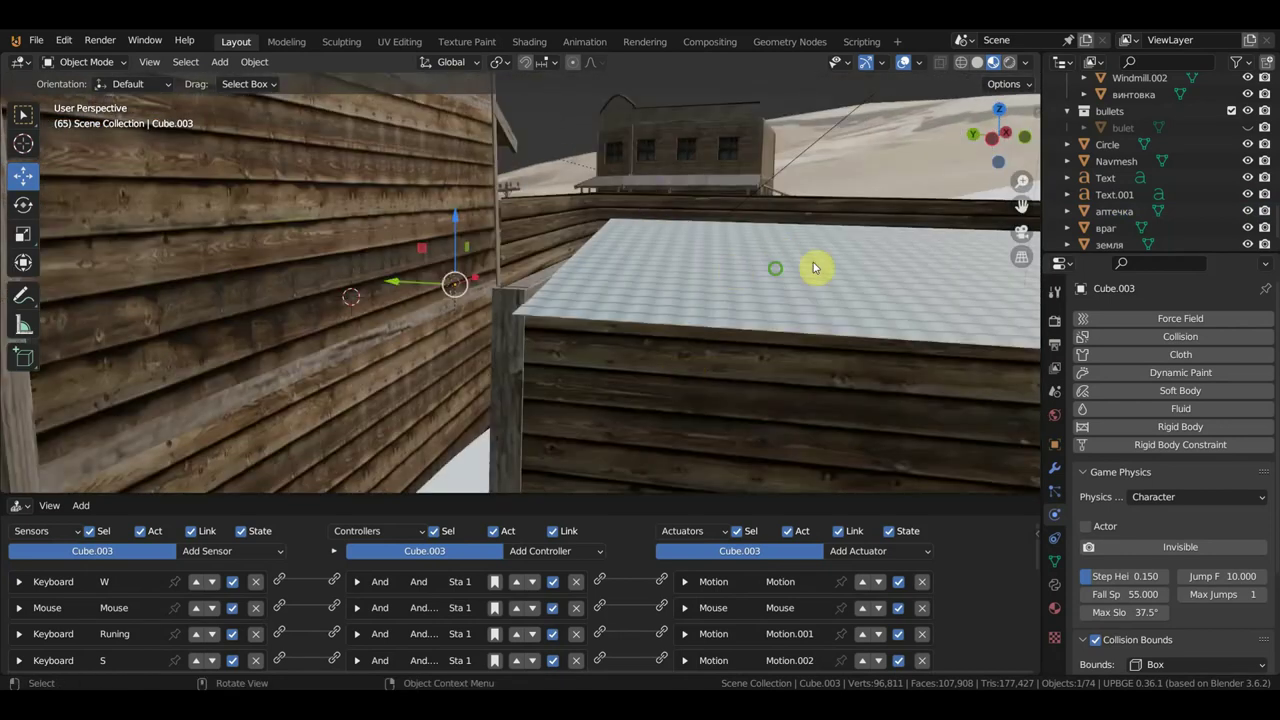
{"action": "scroll", "coordinate": [674, 286], "scroll_direction": "down", "scroll_amount": 5}
{"action": "scroll", "coordinate": [518, 280], "scroll_direction": "down", "scroll_amount": 1}
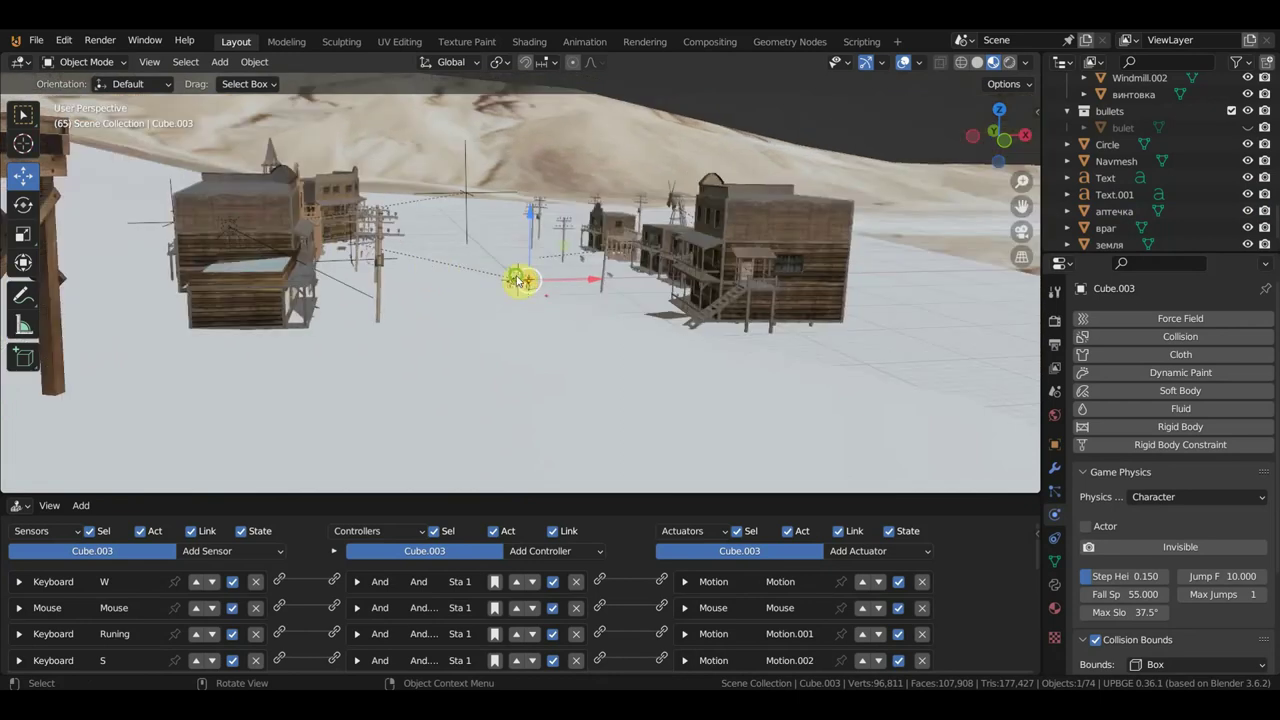
{"action": "mouse_move", "coordinate": [518, 280]}
{"action": "middle_mouse_down"}
{"action": "mouse_move", "coordinate": [423, 266]}
{"action": "mouse_move", "coordinate": [530, 268]}
{"action": "middle_mouse_up"}
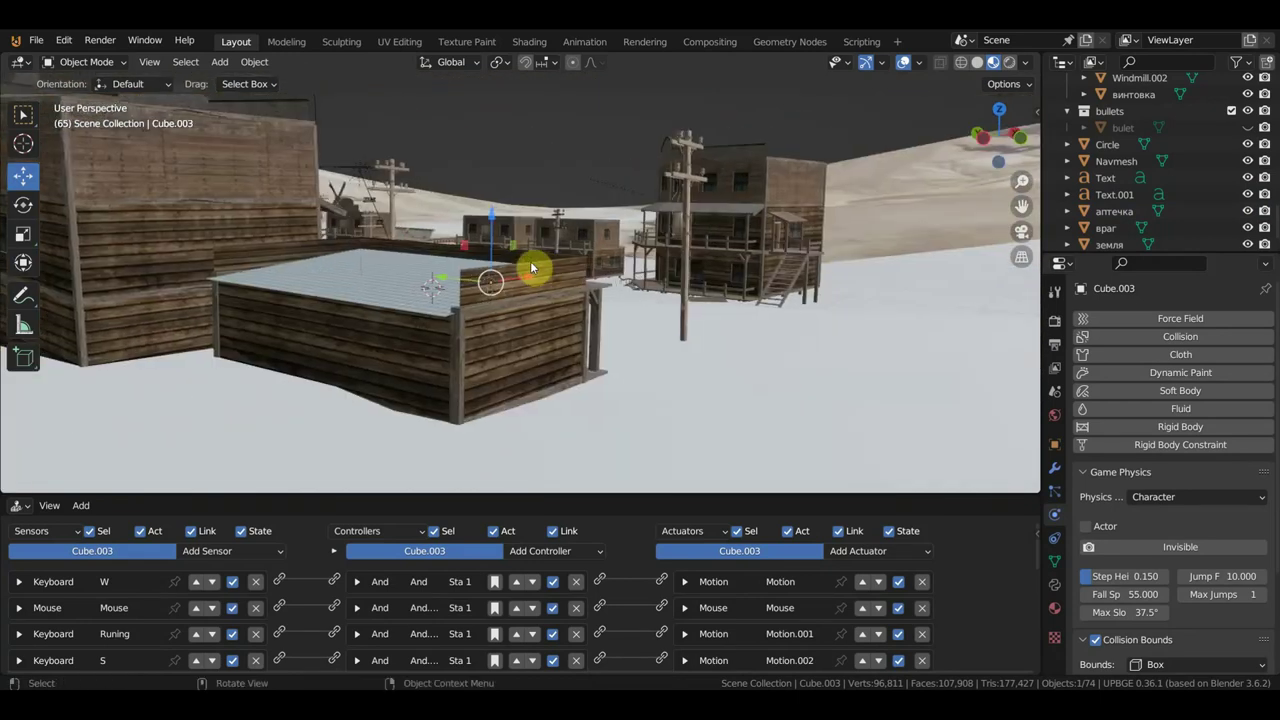
{"action": "left_click", "coordinate": [34, 42]}
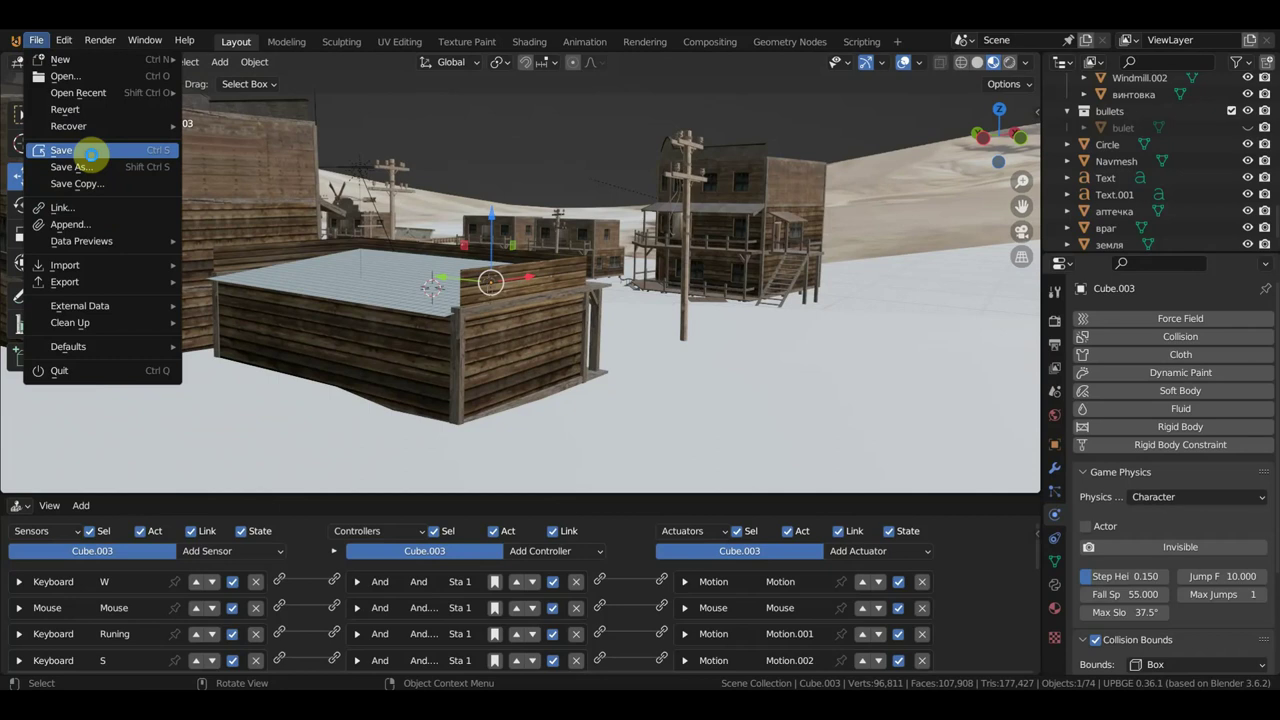
{"action": "left_click", "coordinate": [91, 153]}
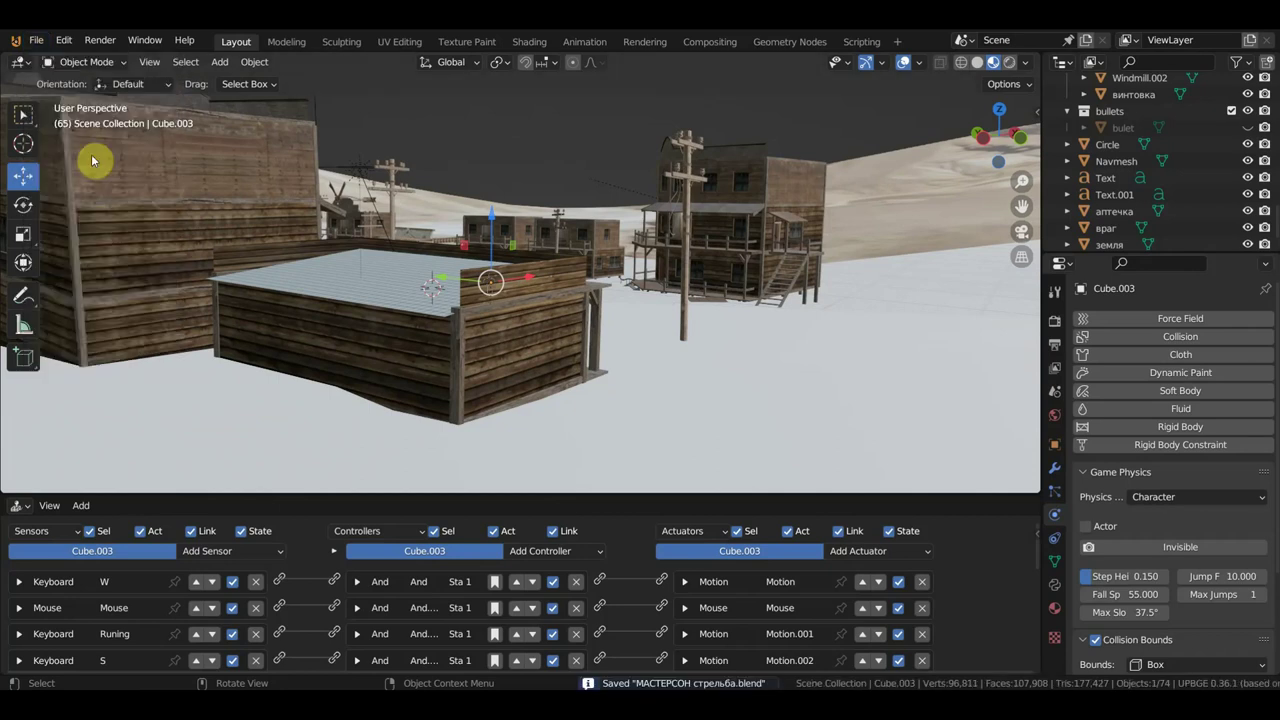